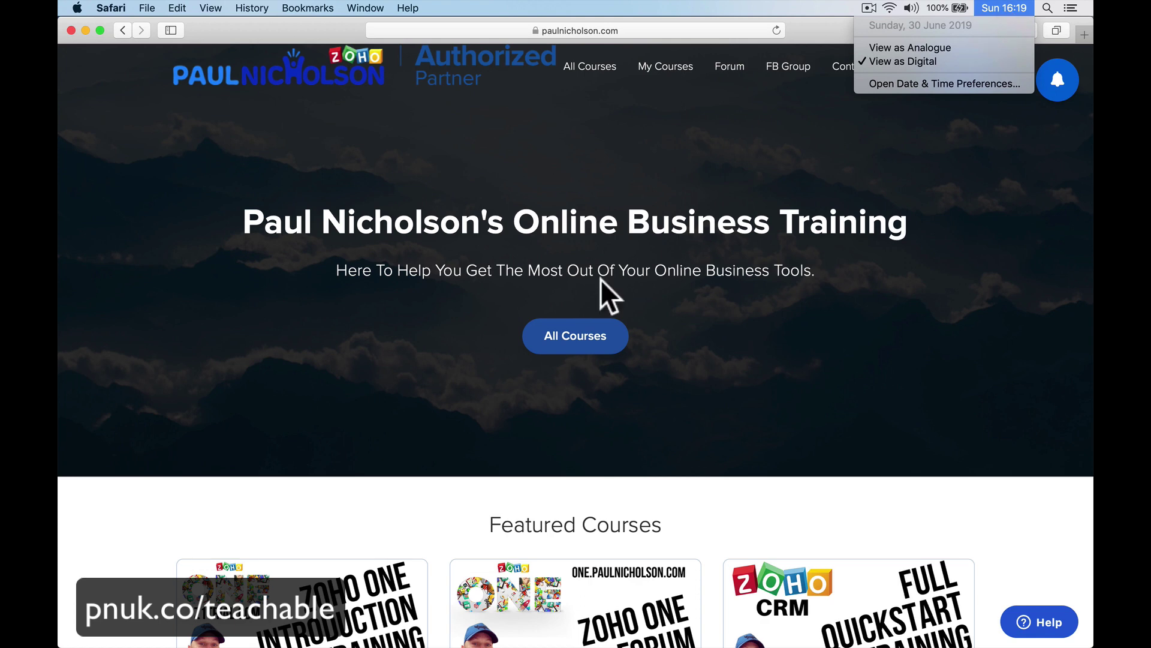
# Close the date menu and follow the footer's 'Teach Online with teachable' link to Teachable's site.
pyautogui.click(670, 319)
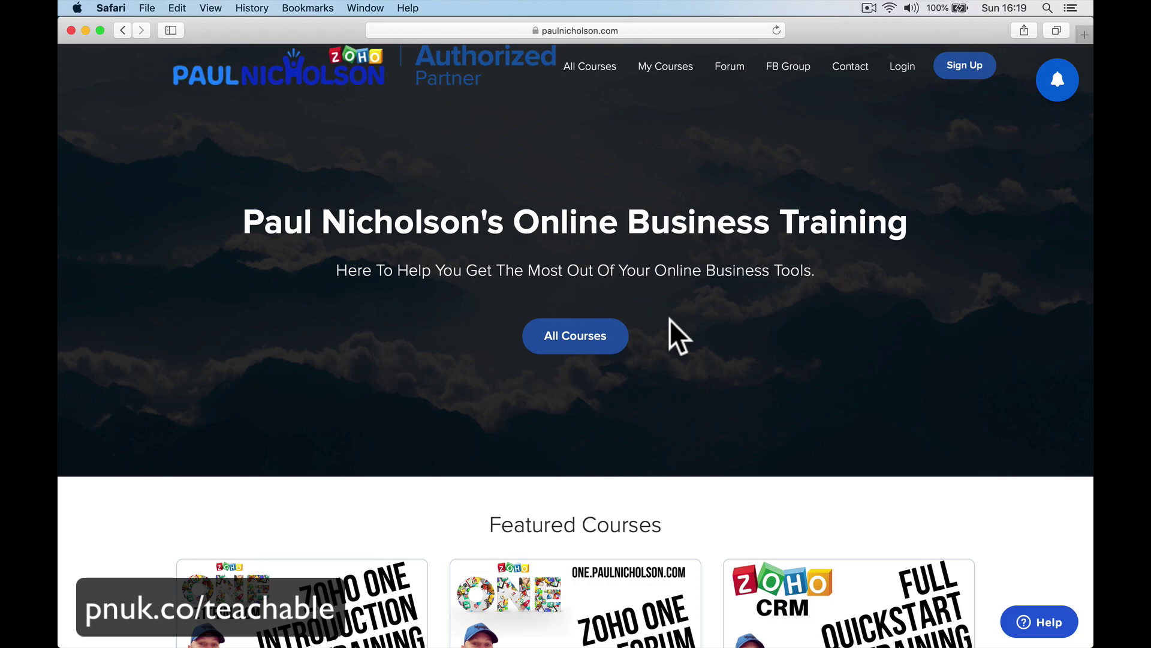
pyautogui.scroll(-20, 669, 319)
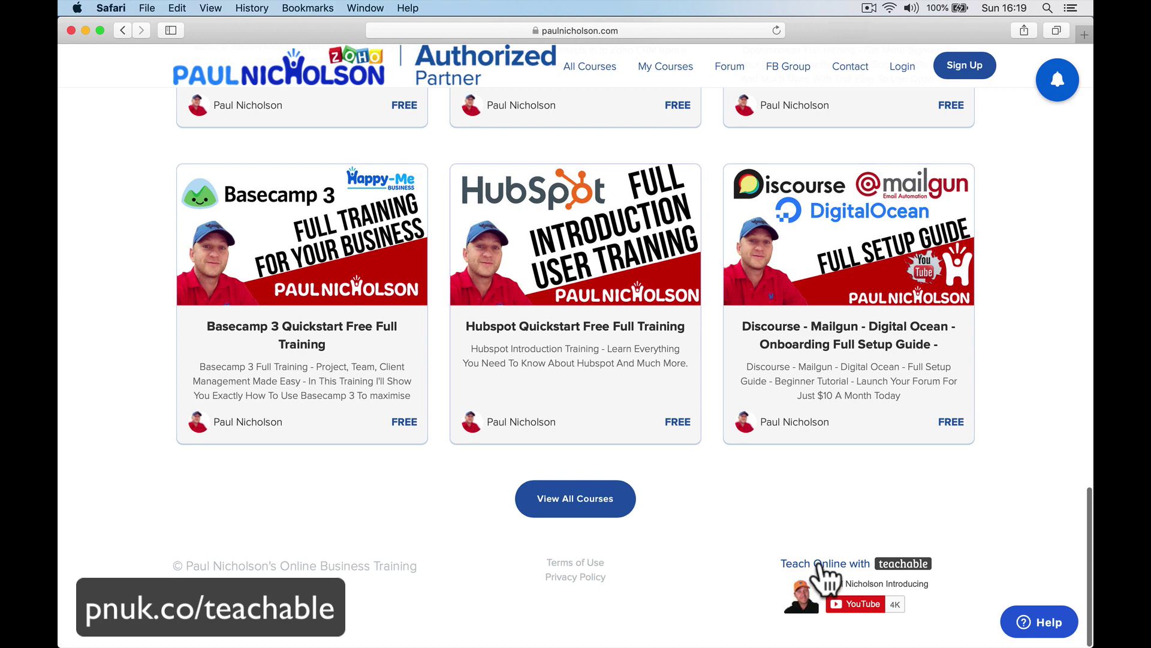
pyautogui.click(844, 565)
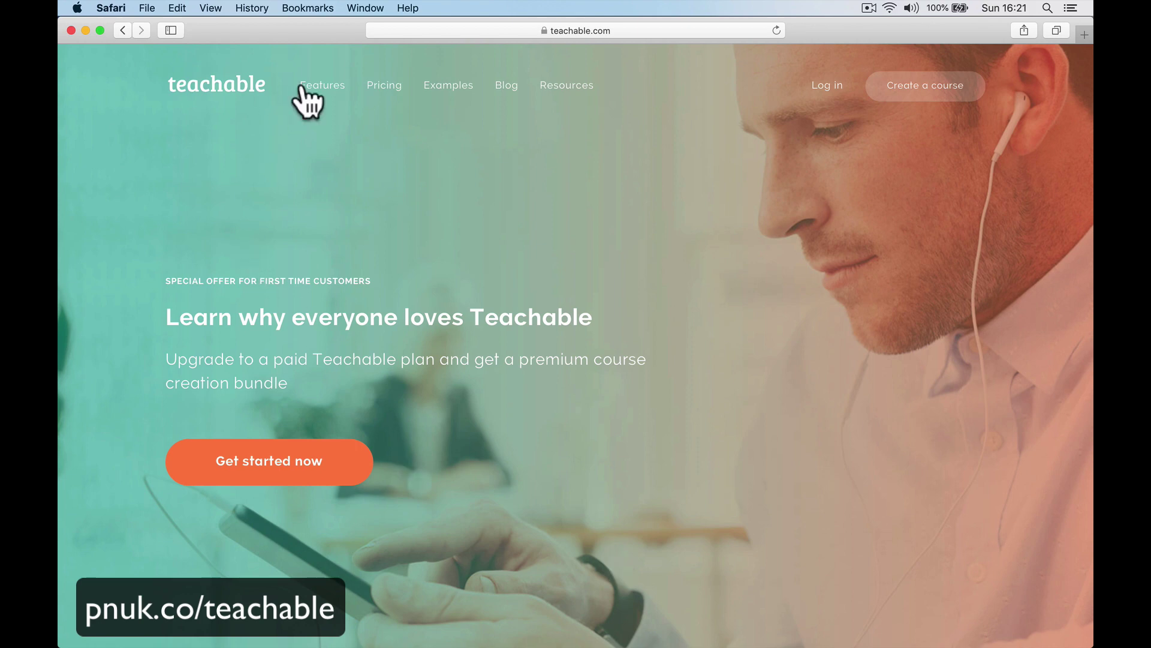
# Show Teachable's pricing in Monthly billing: Basic $39, Professional $99, Business $499.
pyautogui.click(378, 94)
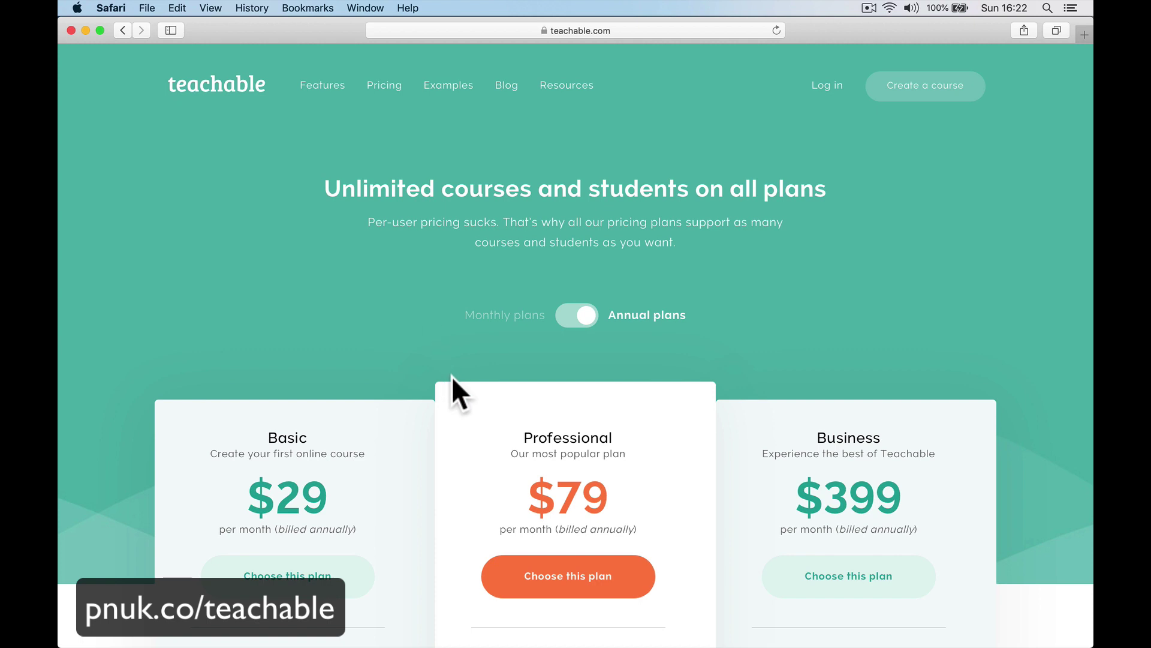
pyautogui.scroll(-5, 452, 376)
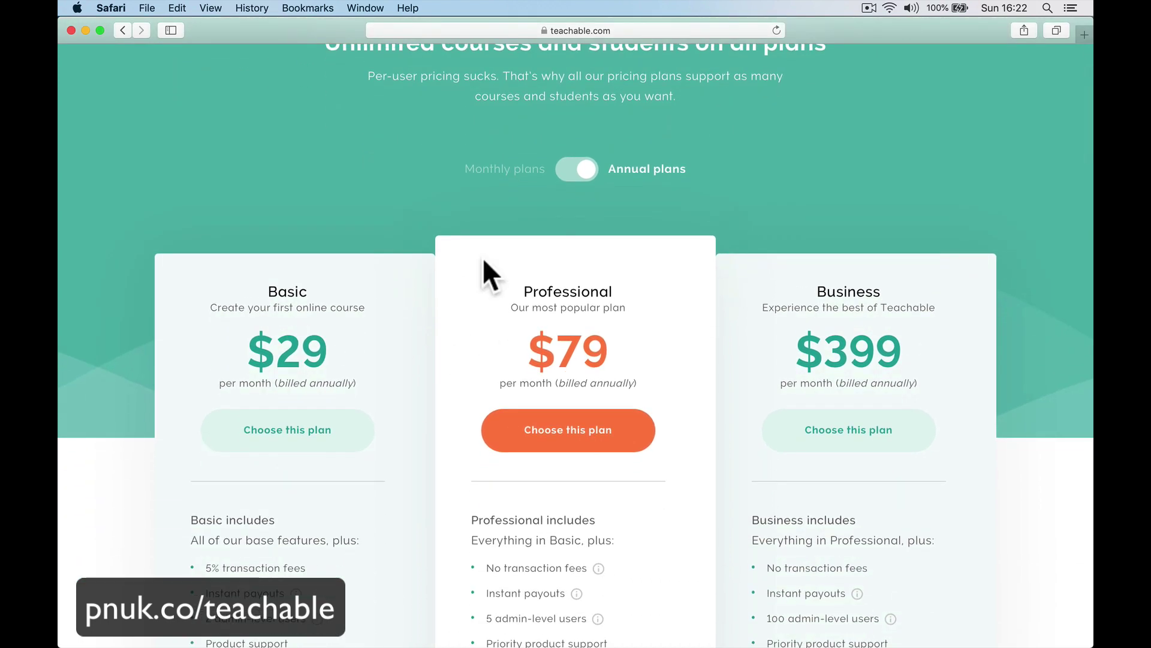
pyautogui.doubleClick(303, 355)
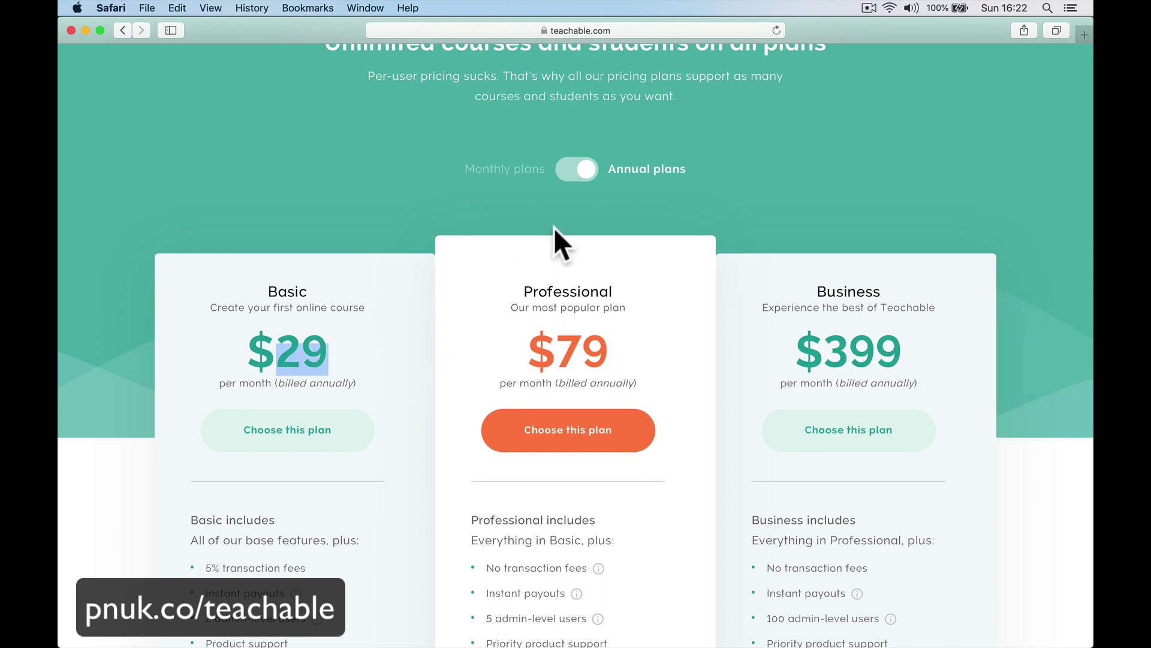
pyautogui.click(579, 172)
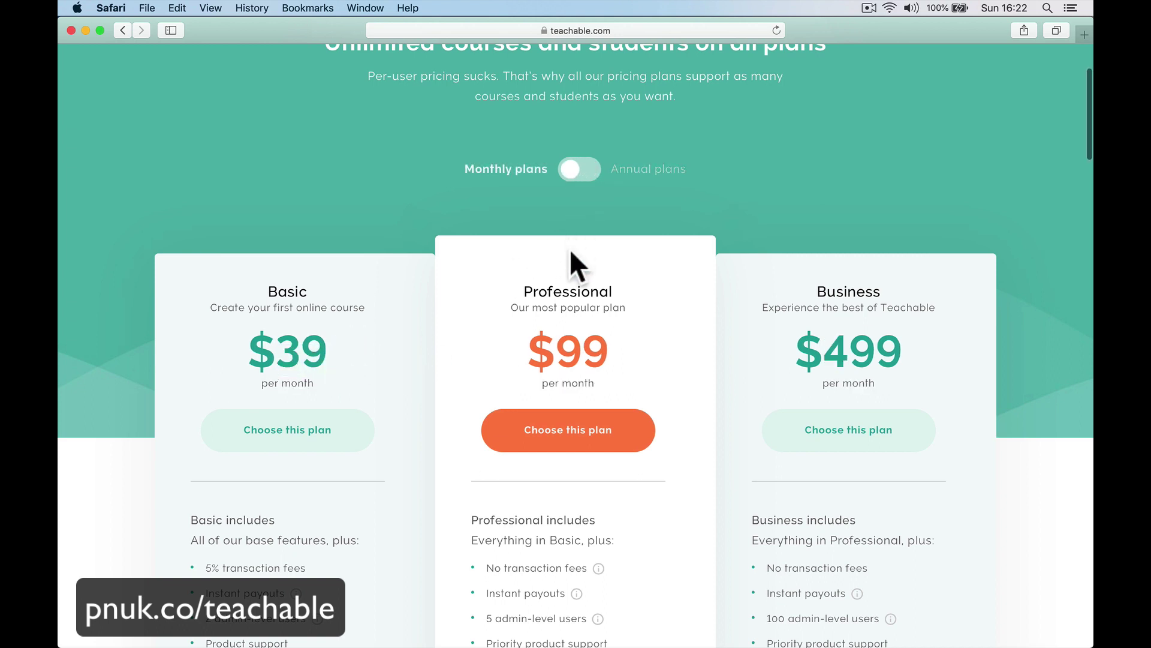
pyautogui.scroll(5, 571, 252)
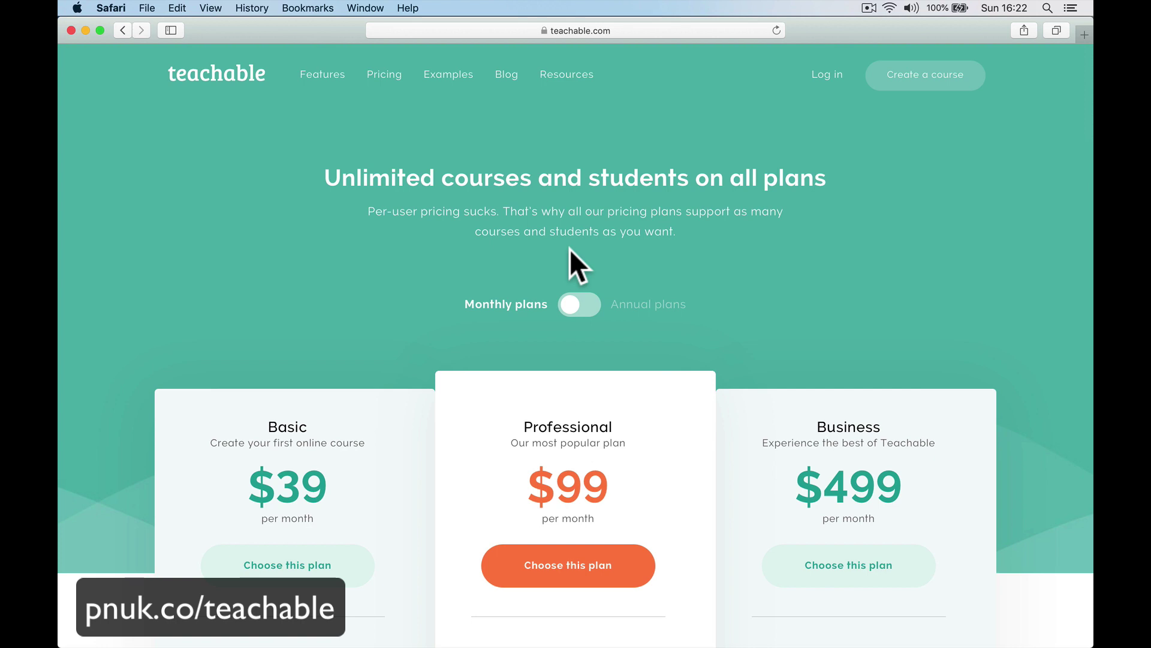
pyautogui.scroll(-10, 570, 250)
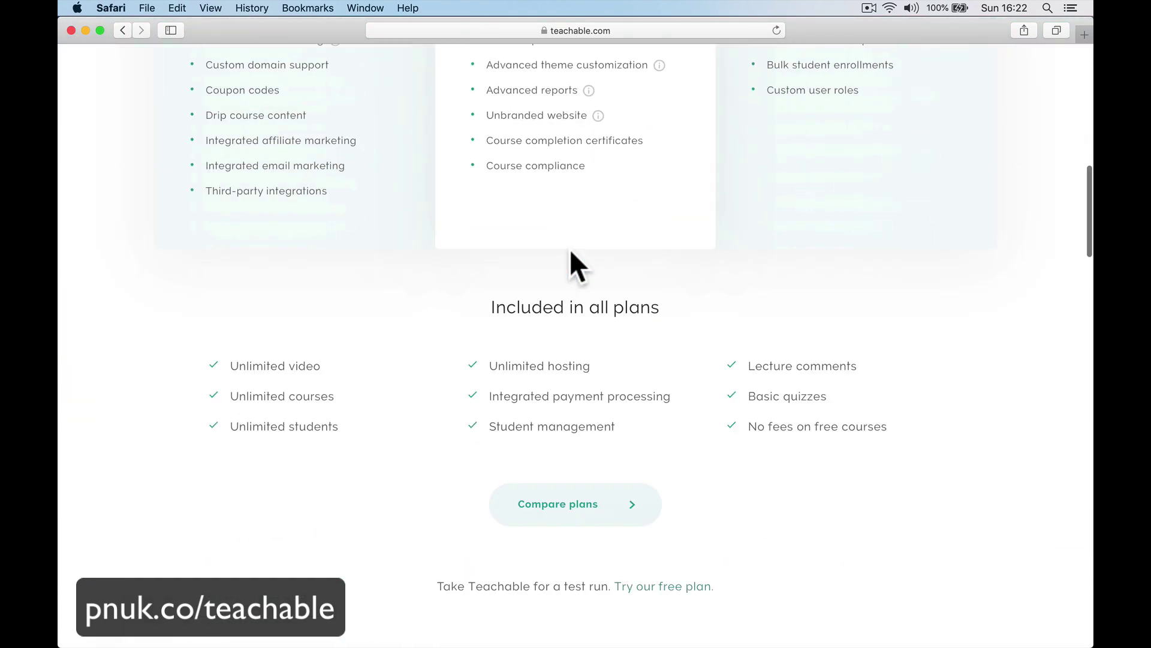
# Expand Compare plans to the fee rows: $1 + 10%, 5%, 0%, 0%, and 2.9% + 30¢ processing.
pyautogui.click(614, 504)
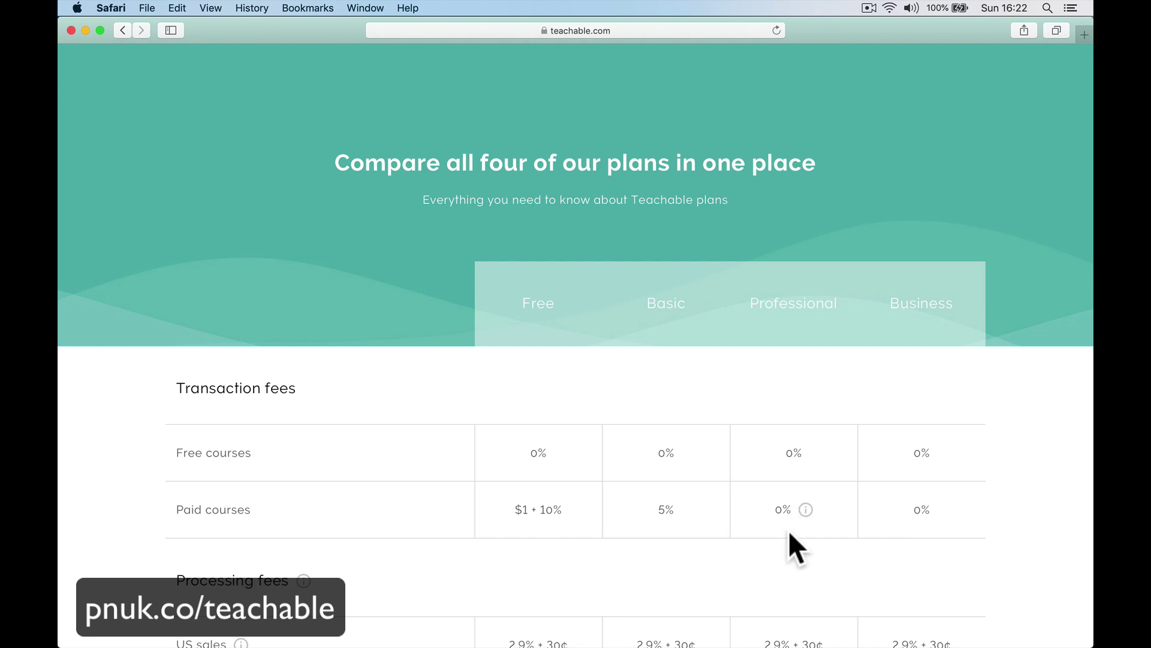
pyautogui.scroll(-5, 814, 526)
pyautogui.scroll(-4, 814, 524)
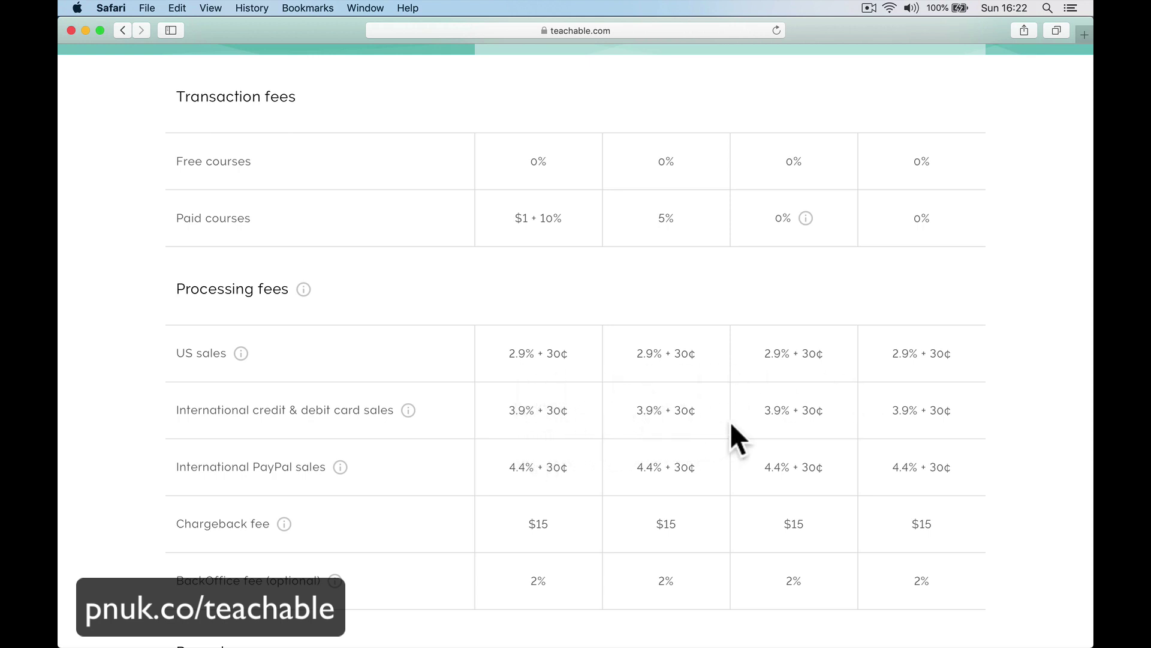
pyautogui.scroll(-4, 635, 415)
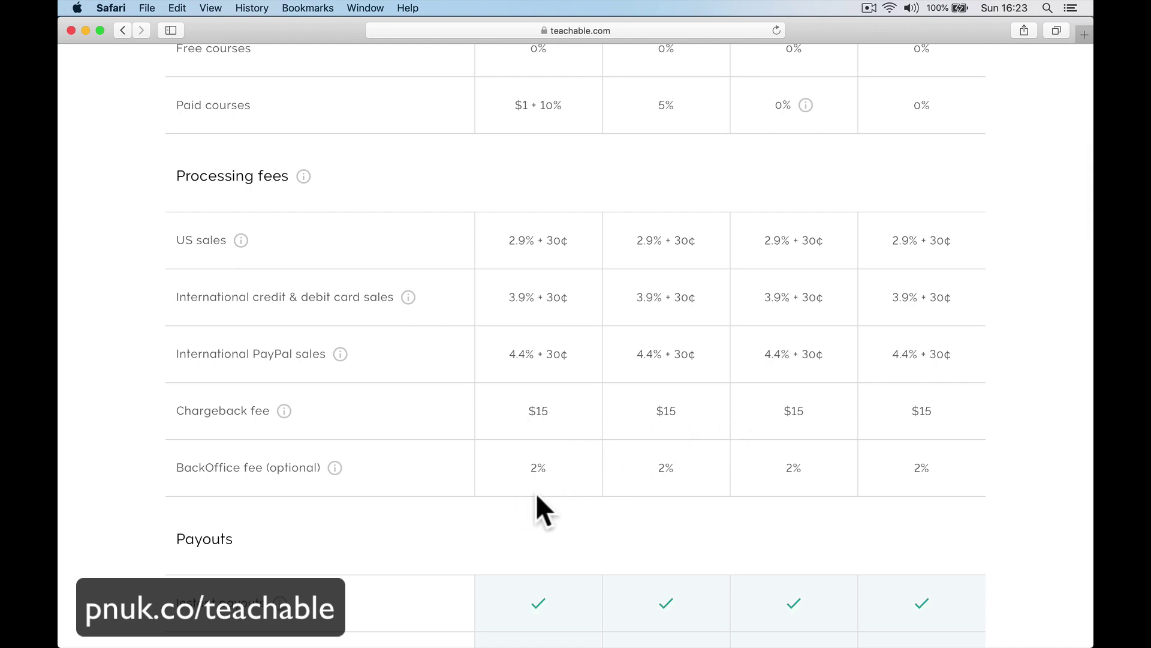
pyautogui.moveTo(334, 467)
pyautogui.scroll(-5, 535, 506)
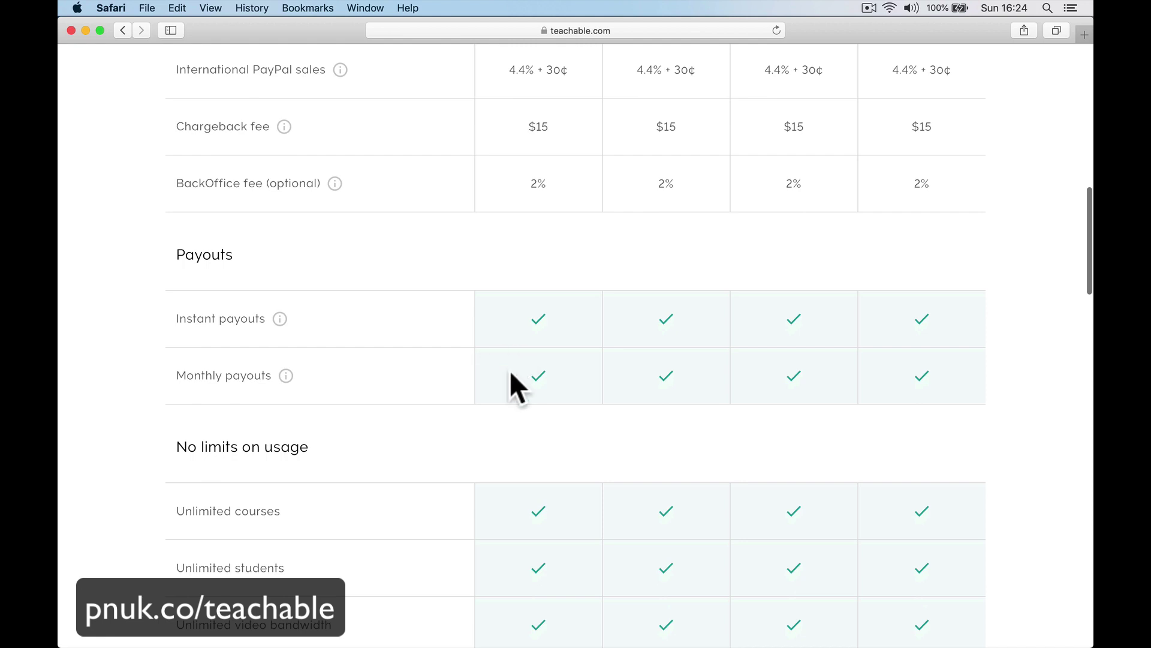
pyautogui.scroll(-2, 591, 442)
pyautogui.scroll(-2, 722, 319)
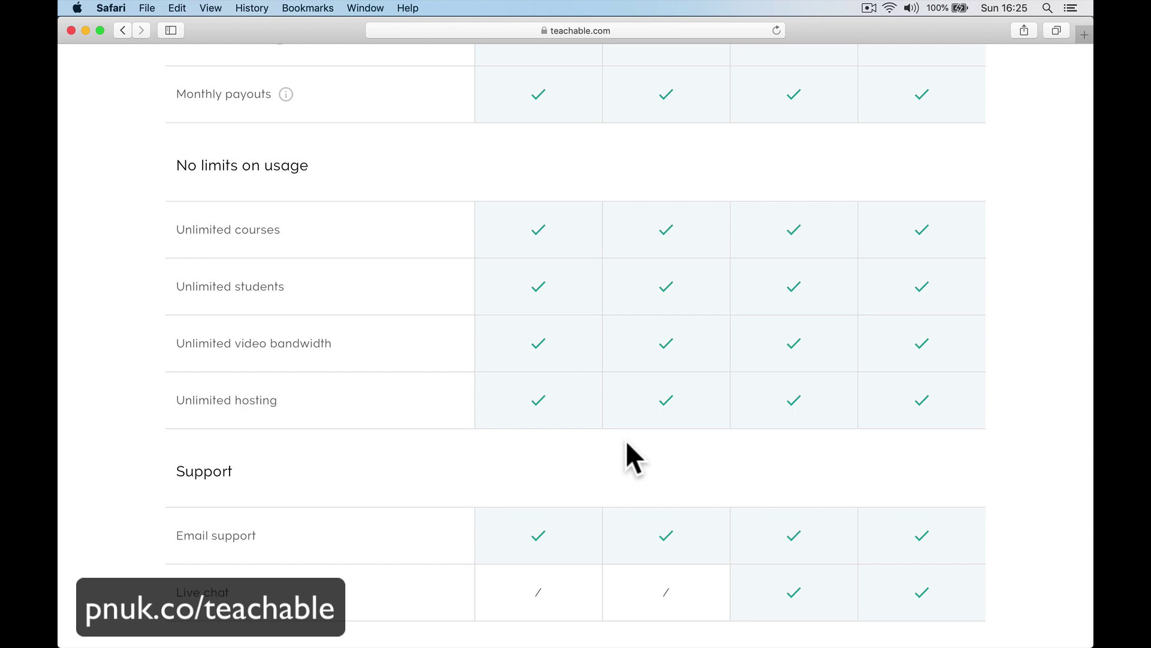
pyautogui.scroll(-5, 627, 444)
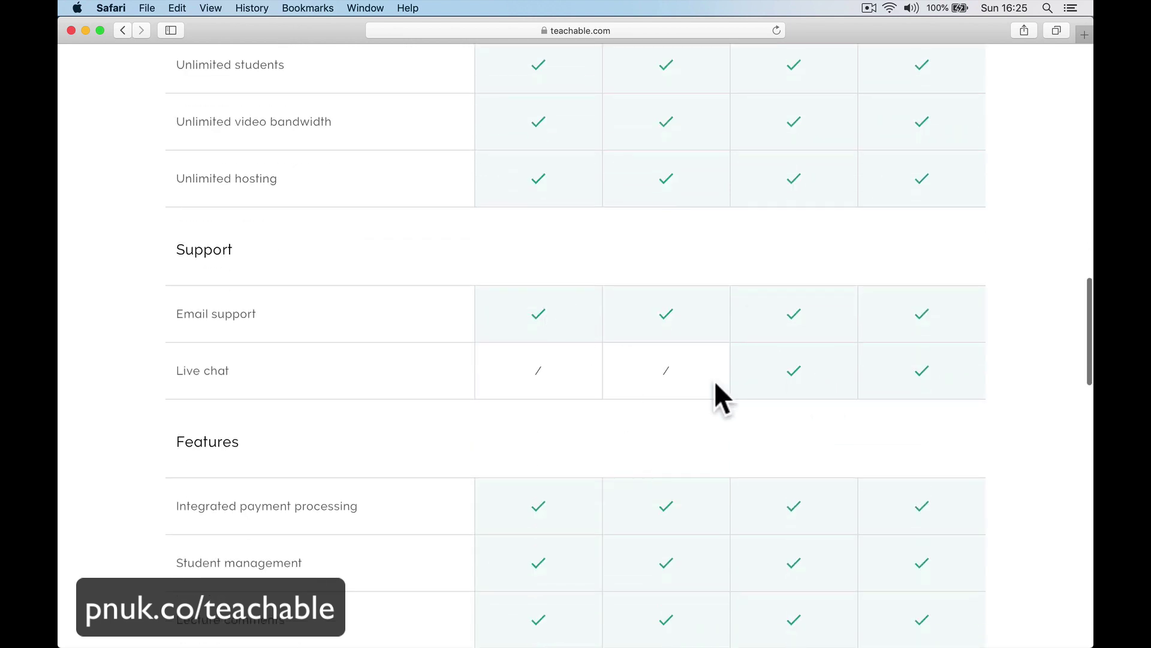
pyautogui.scroll(-1, 506, 415)
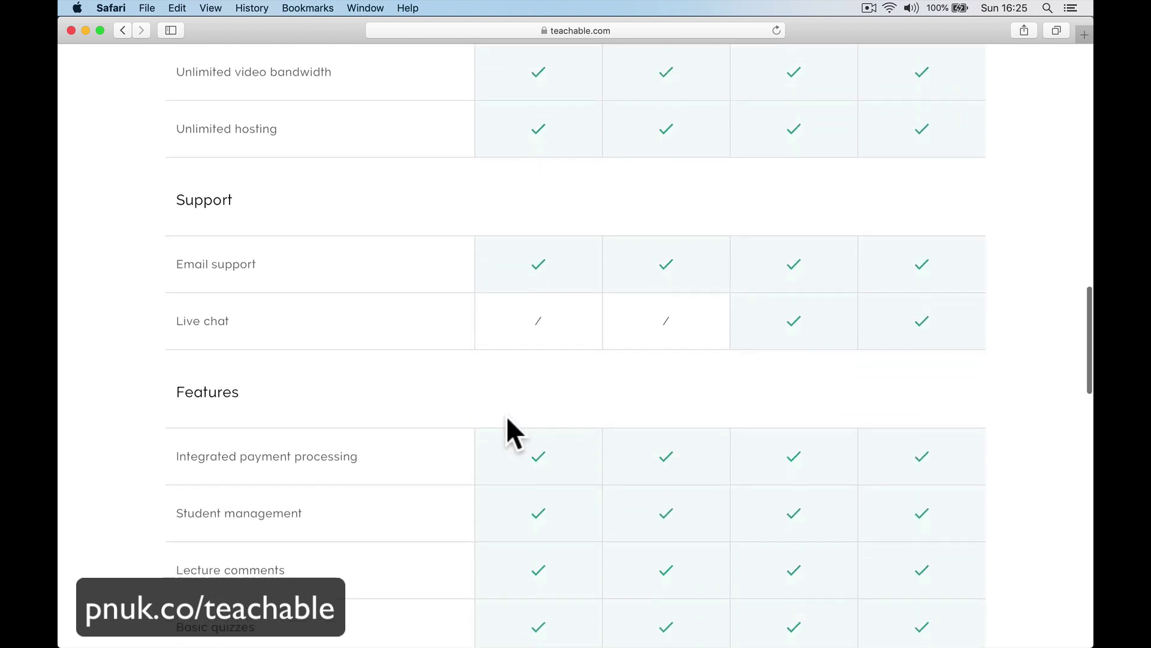
pyautogui.scroll(-10, 506, 415)
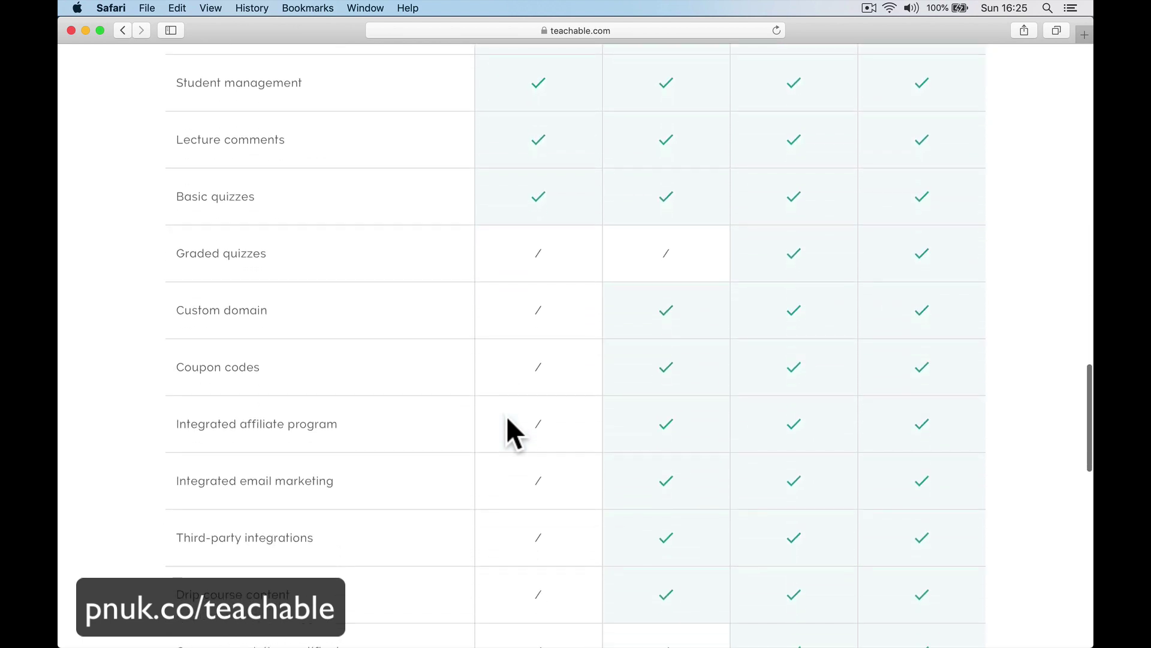
pyautogui.scroll(-3, 506, 415)
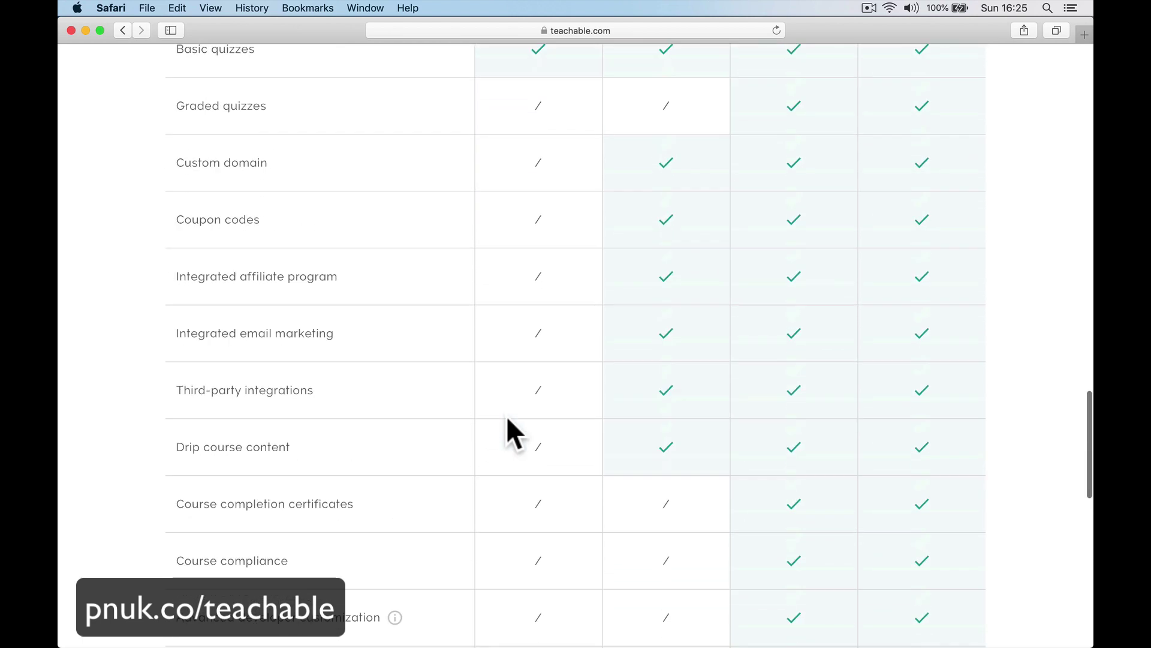
pyautogui.scroll(3, 507, 419)
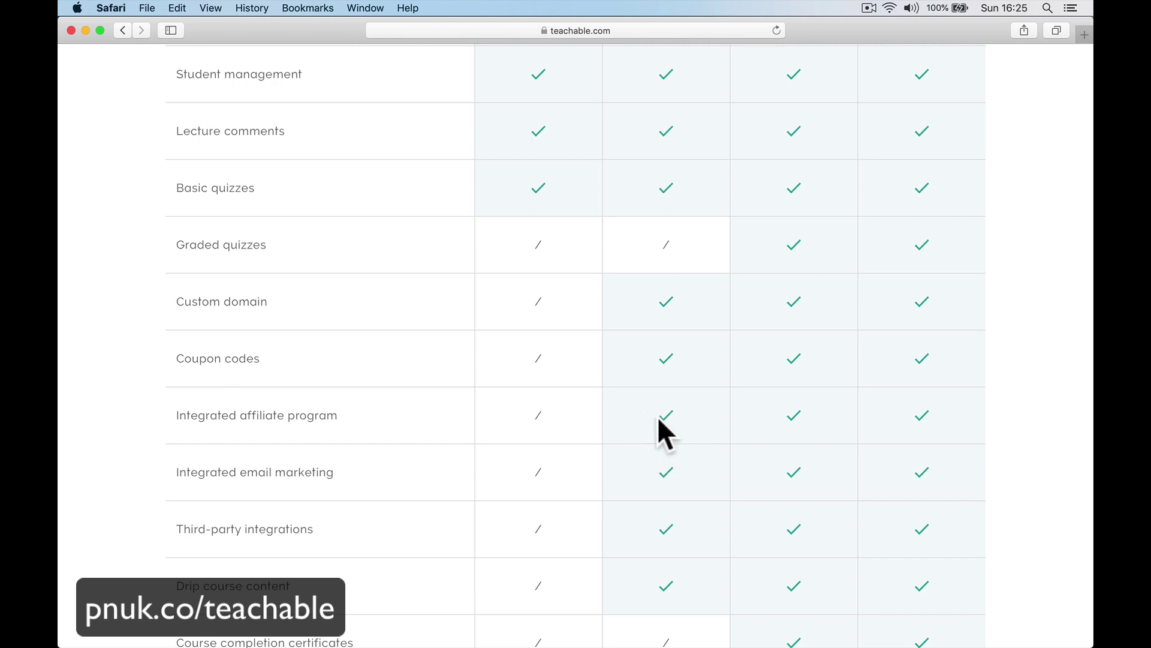
pyautogui.scroll(-3, 660, 423)
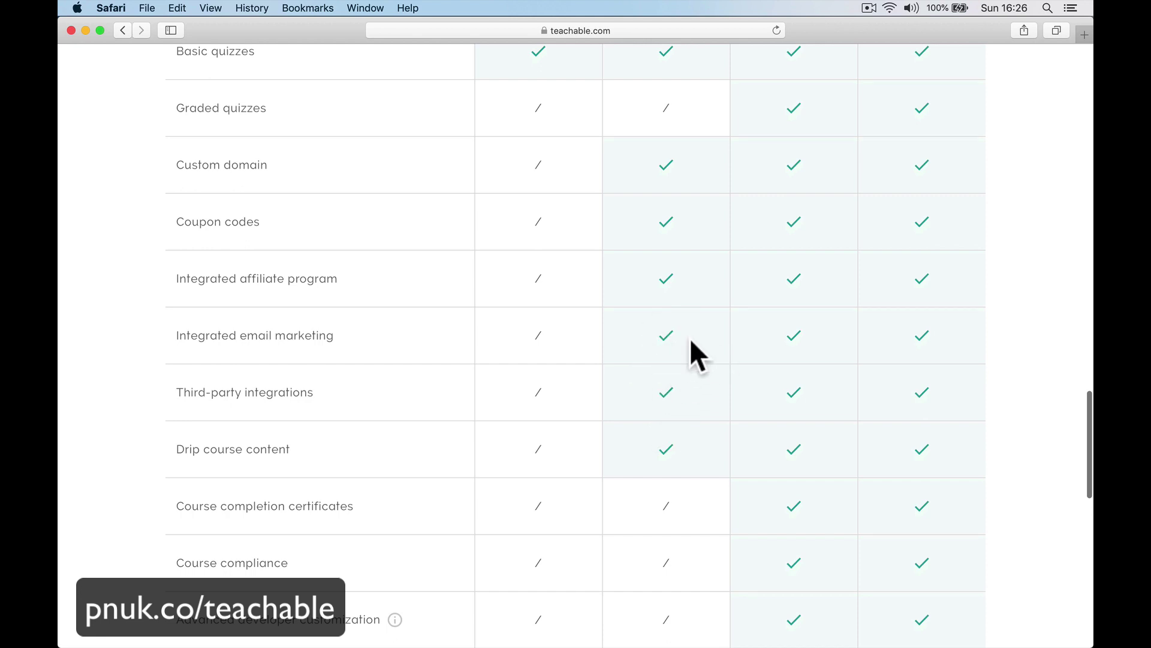
pyautogui.scroll(-1, 688, 348)
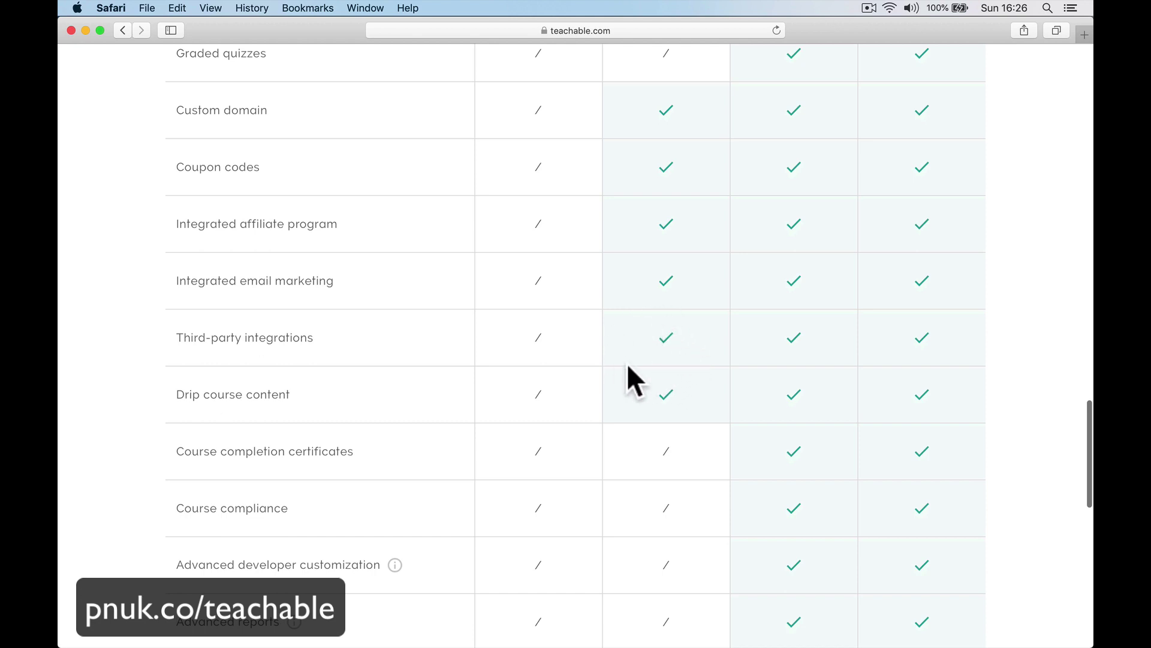
pyautogui.scroll(-2, 683, 367)
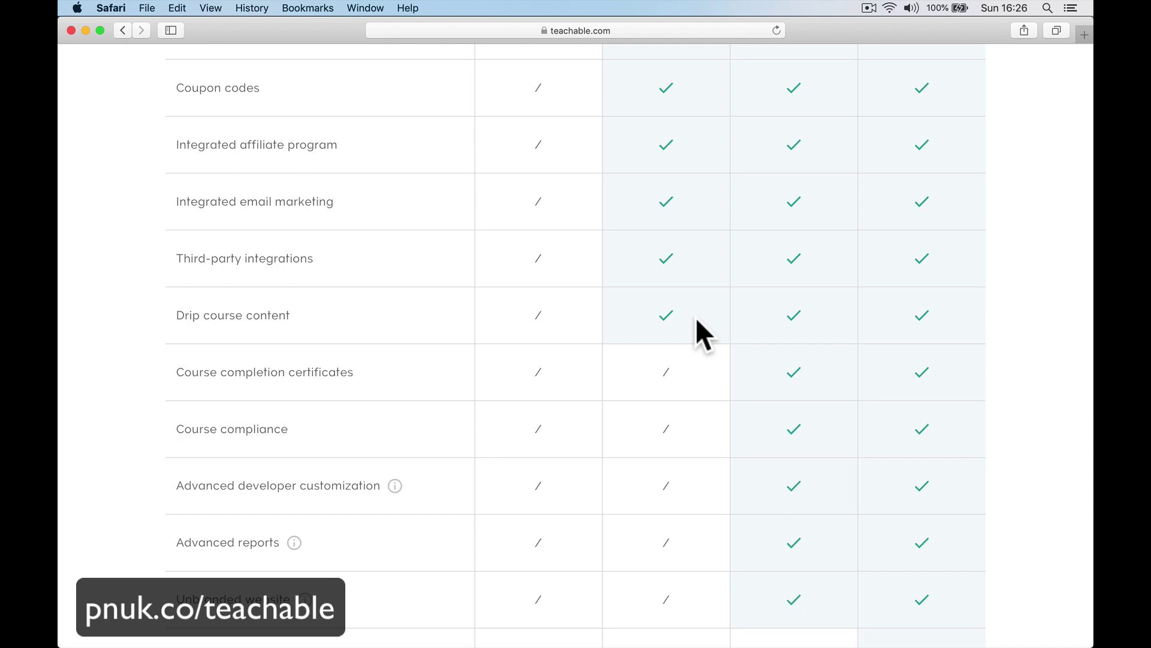
pyautogui.scroll(-5, 700, 370)
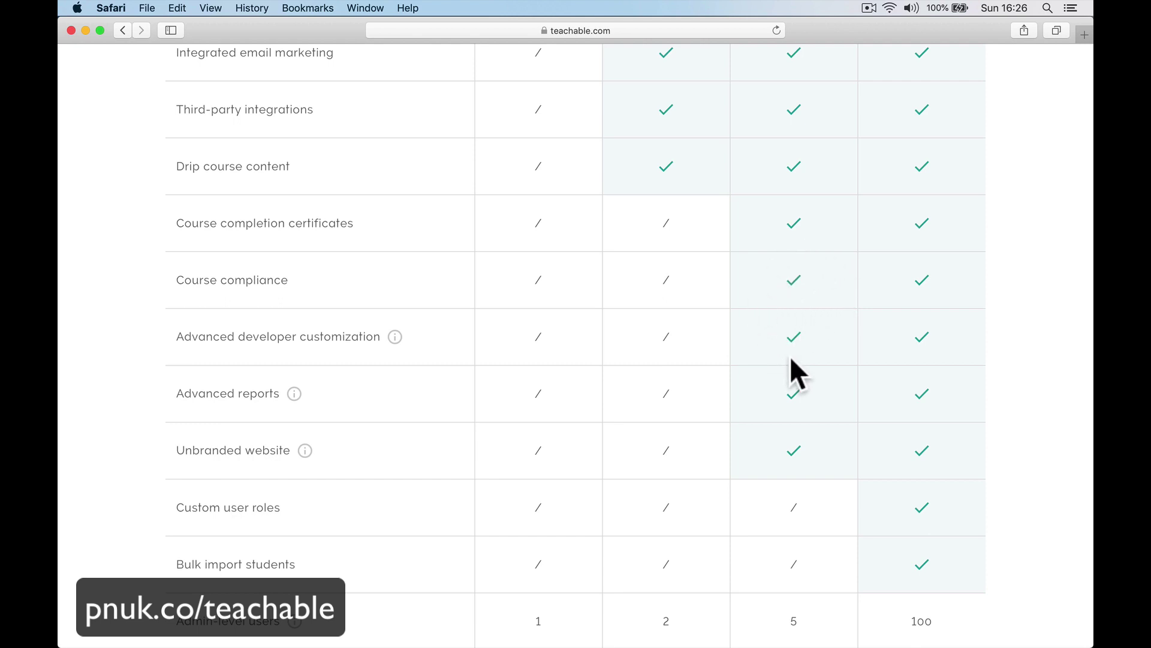
pyautogui.scroll(-2, 790, 357)
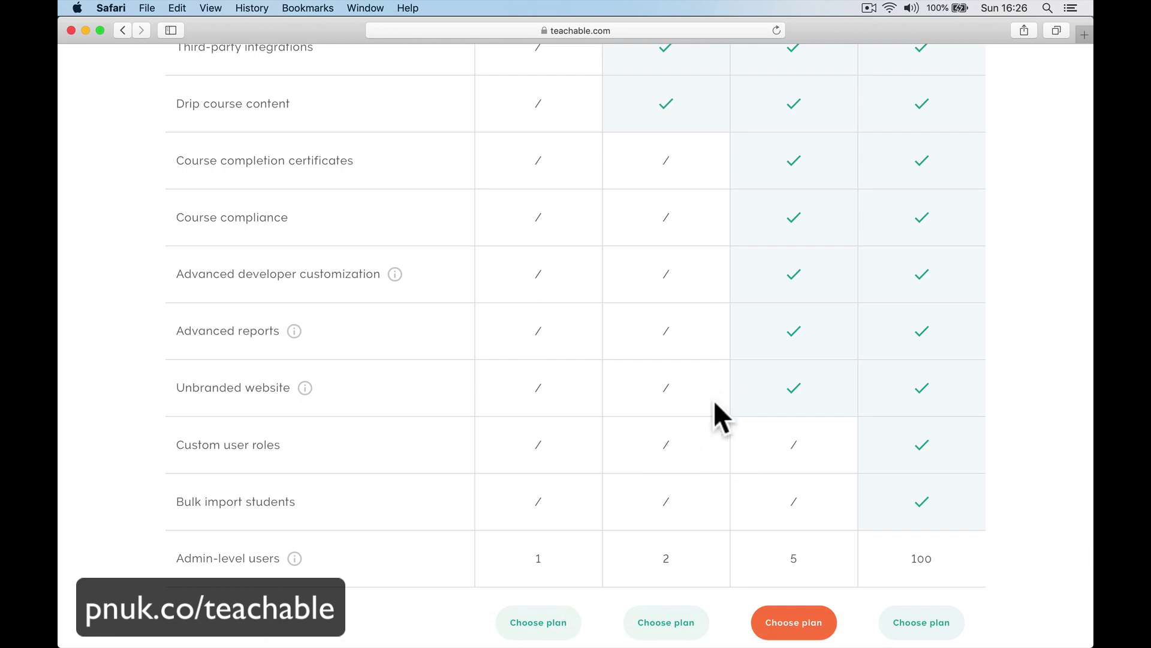
pyautogui.scroll(-5, 862, 413)
pyautogui.scroll(4, 862, 413)
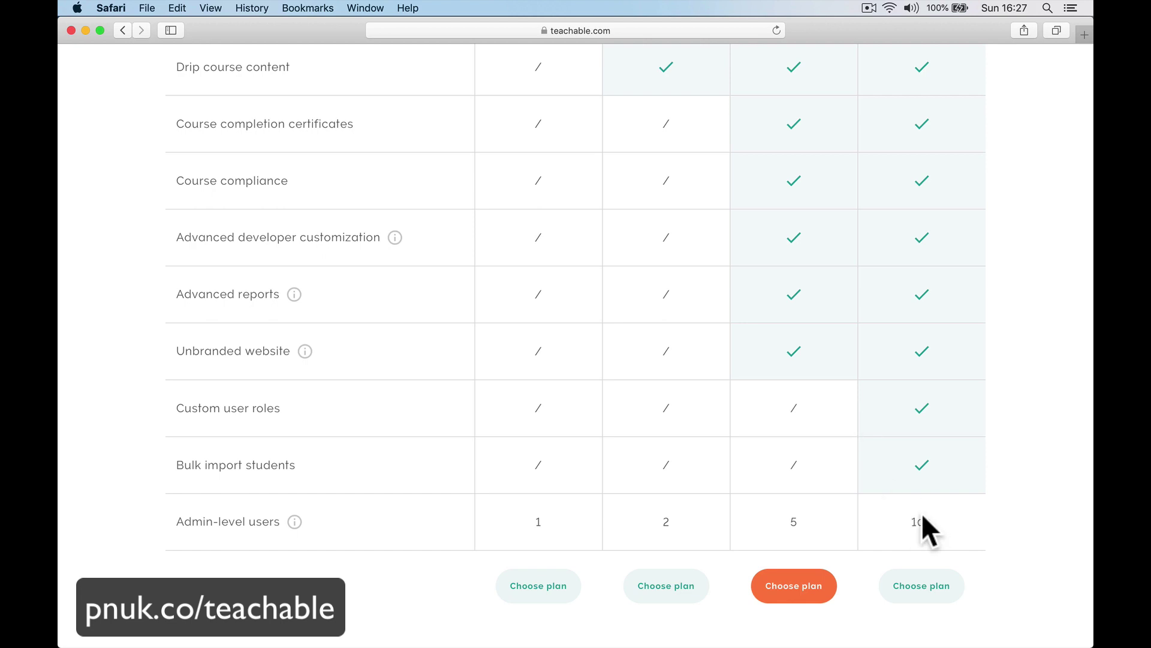
pyautogui.scroll(-1, 922, 512)
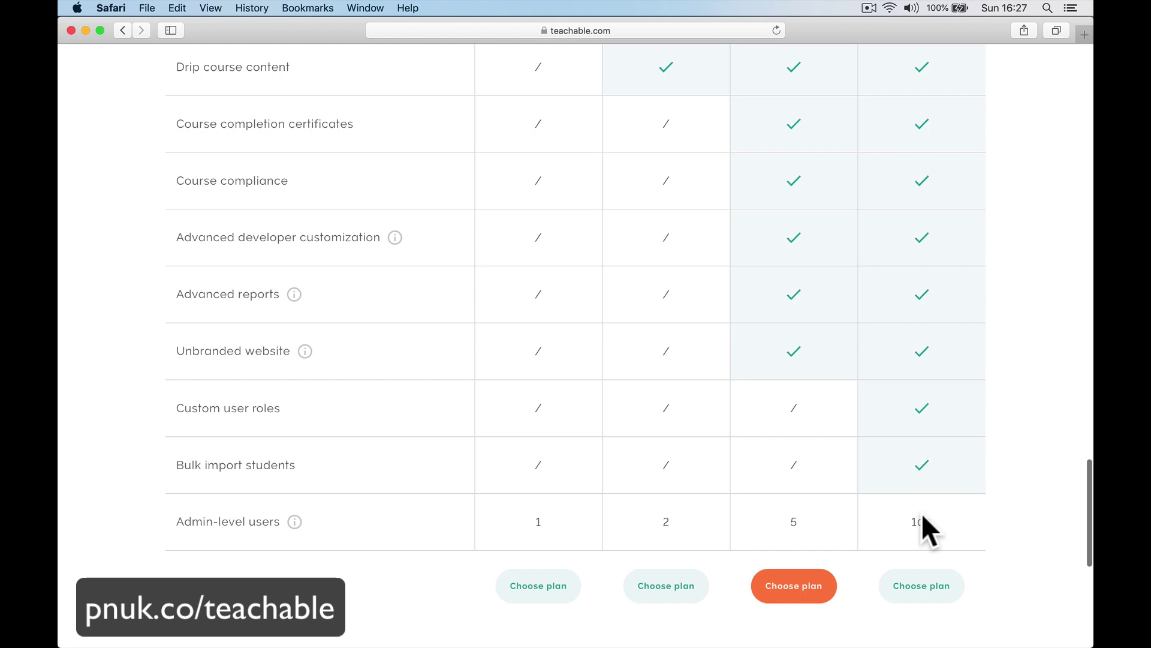
# Scroll through the four-plan comparison table's transaction fee rows.
pyautogui.scroll(20, 922, 527)
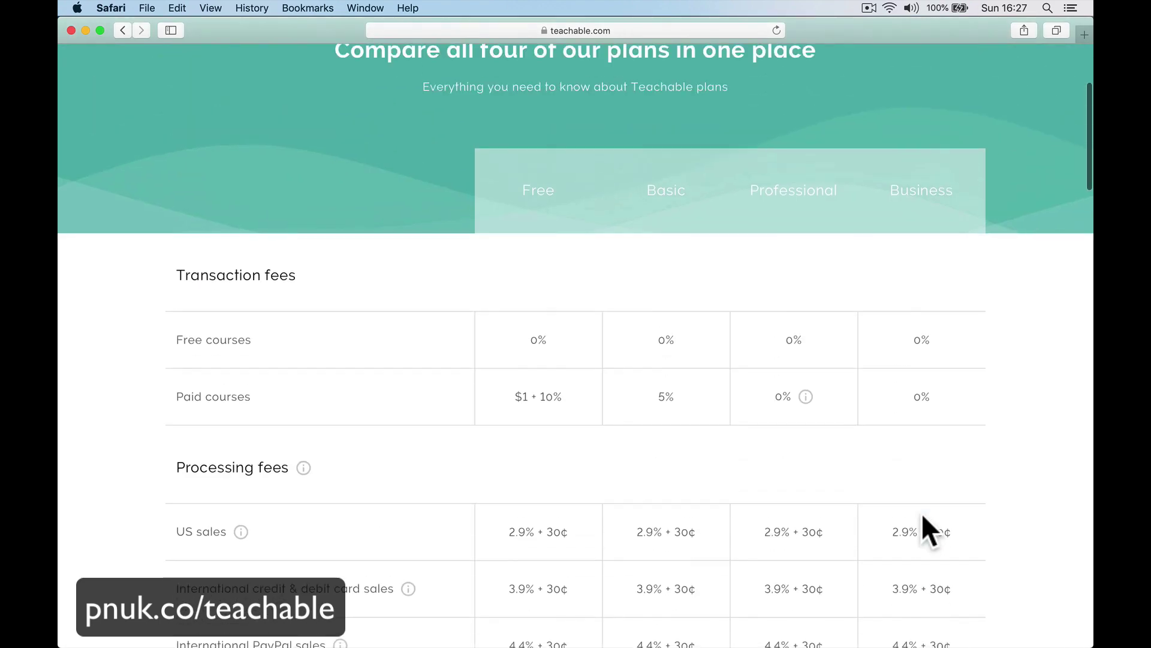
pyautogui.scroll(-20, 923, 514)
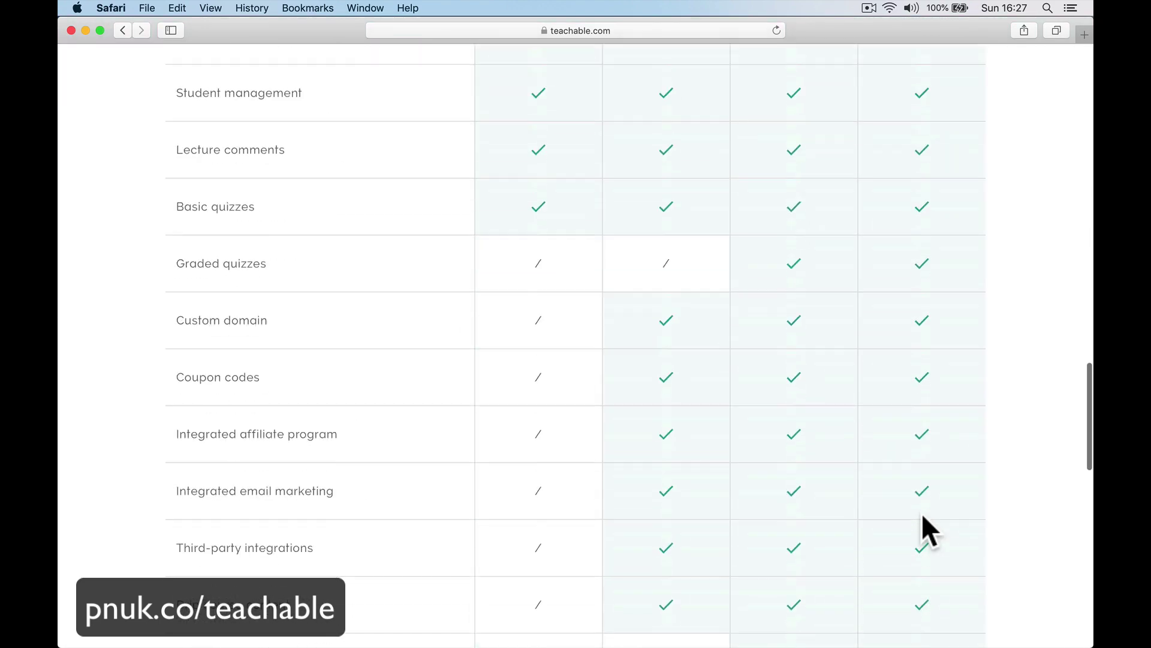
pyautogui.scroll(-8, 921, 510)
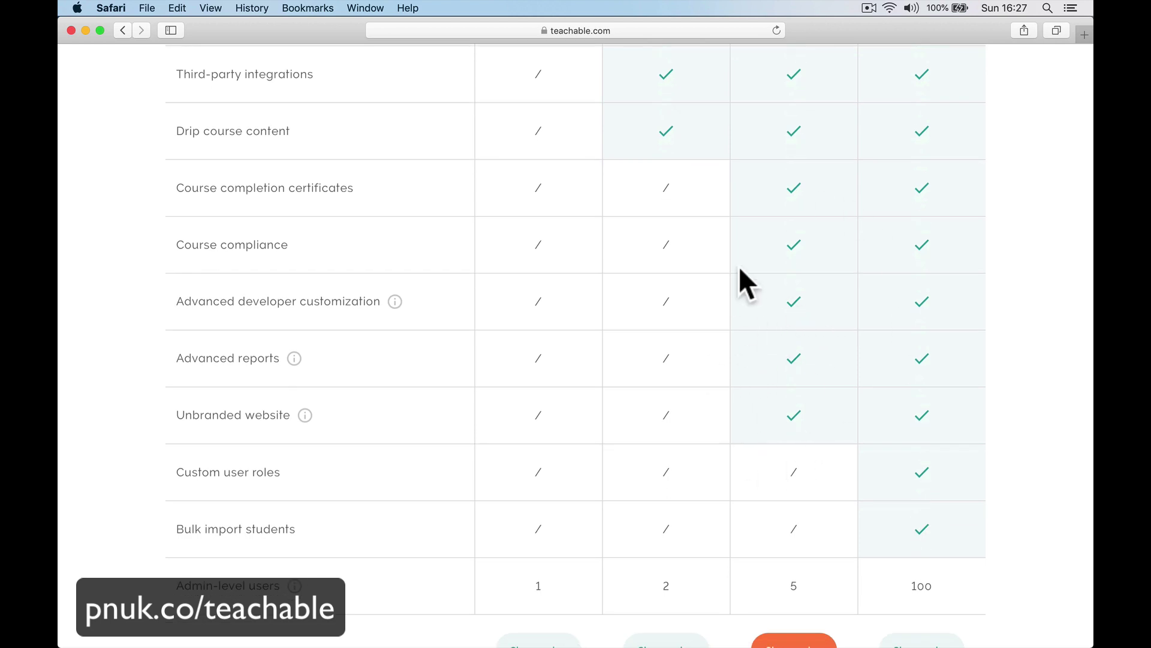
pyautogui.scroll(15, 739, 265)
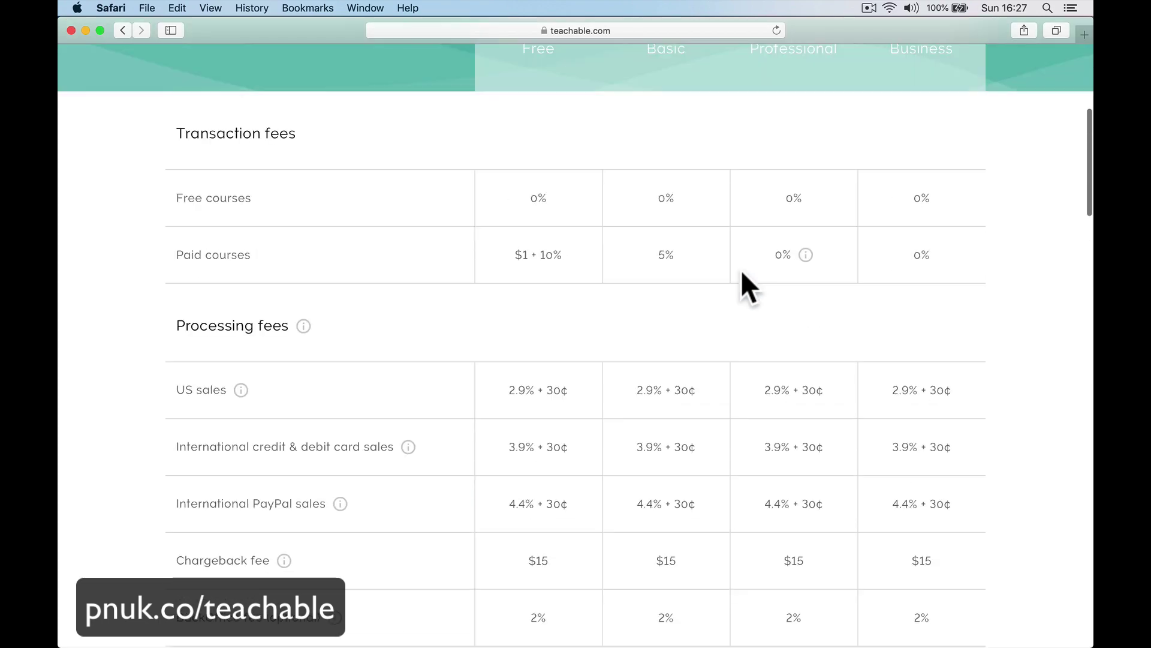
pyautogui.scroll(3, 736, 268)
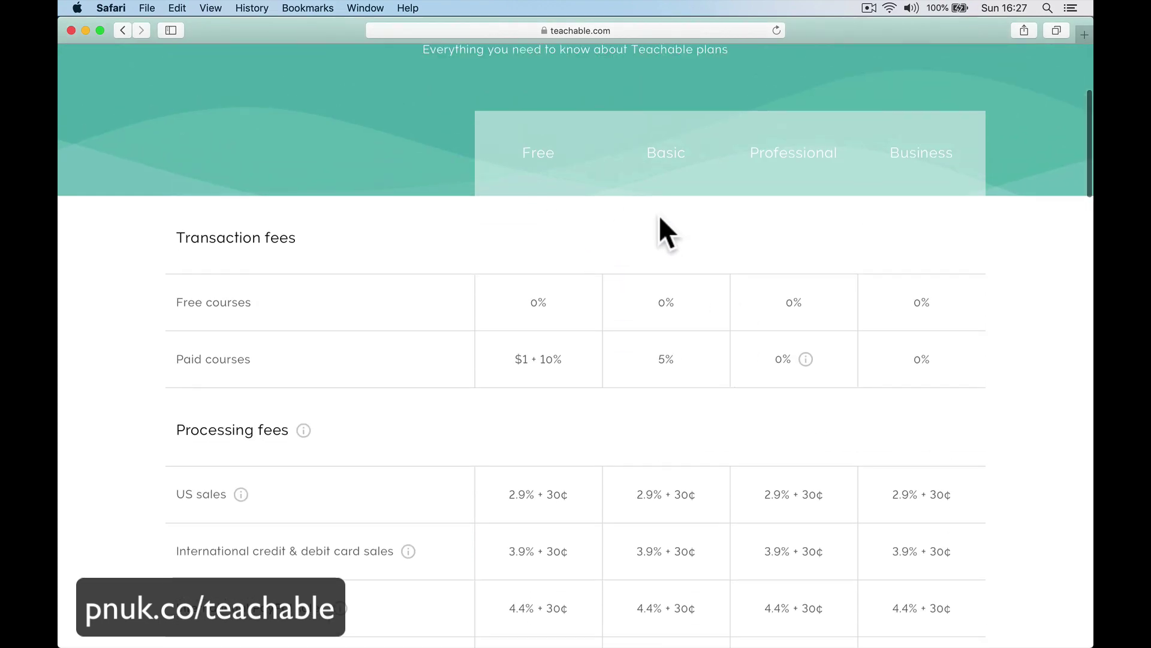
pyautogui.scroll(-3, 659, 217)
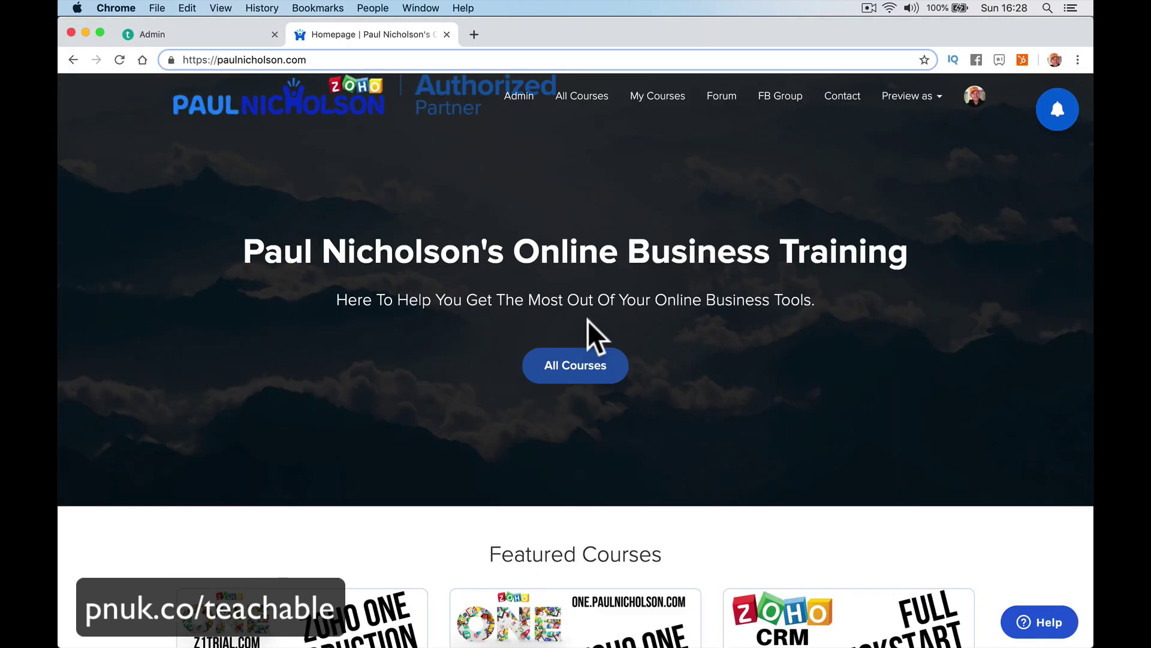
# Browse the homepage's Featured Courses, then open the All Courses catalog.
pyautogui.scroll(-3, 588, 378)
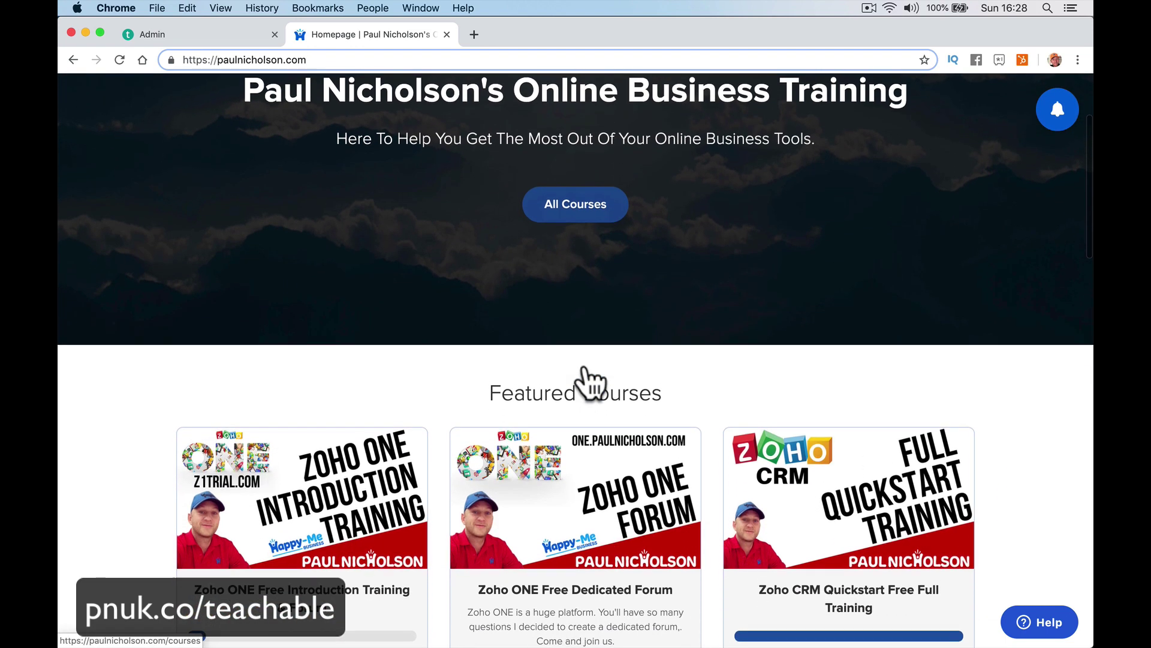
pyautogui.scroll(3, 586, 371)
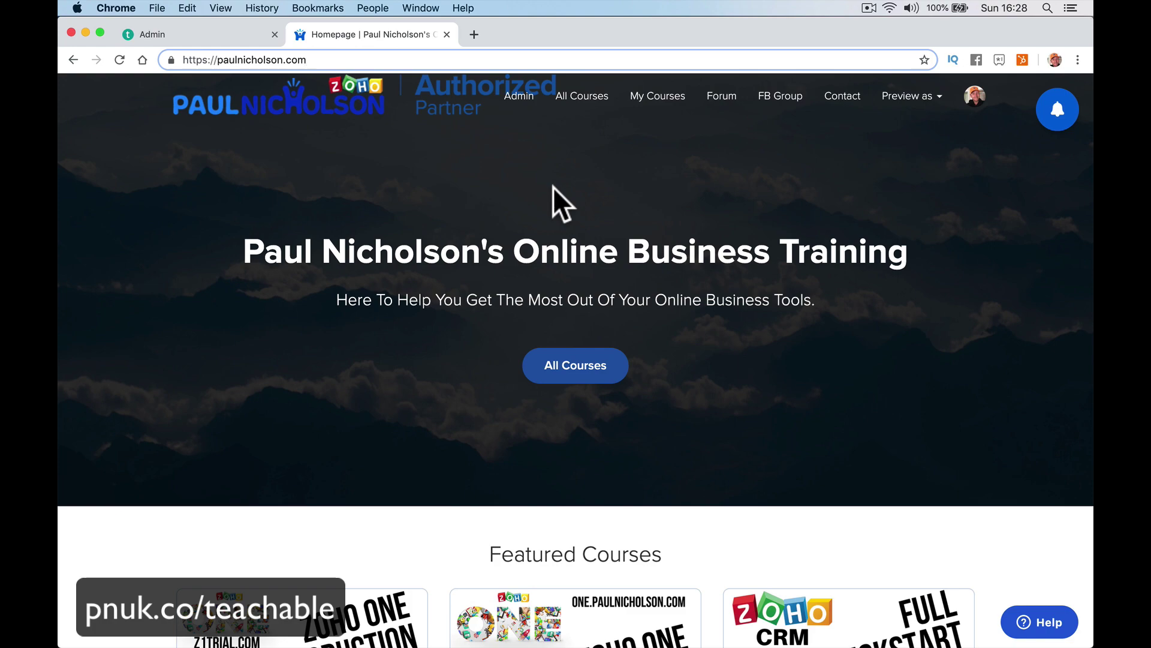
pyautogui.scroll(-1, 553, 201)
pyautogui.scroll(-5, 687, 350)
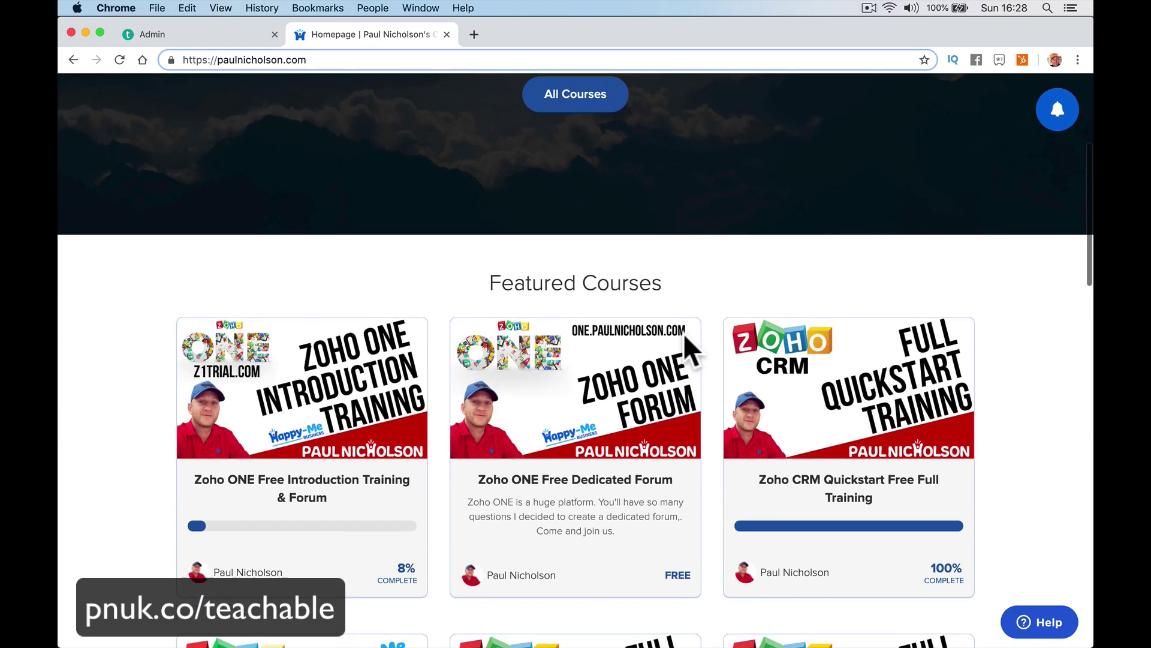
pyautogui.scroll(-9, 617, 514)
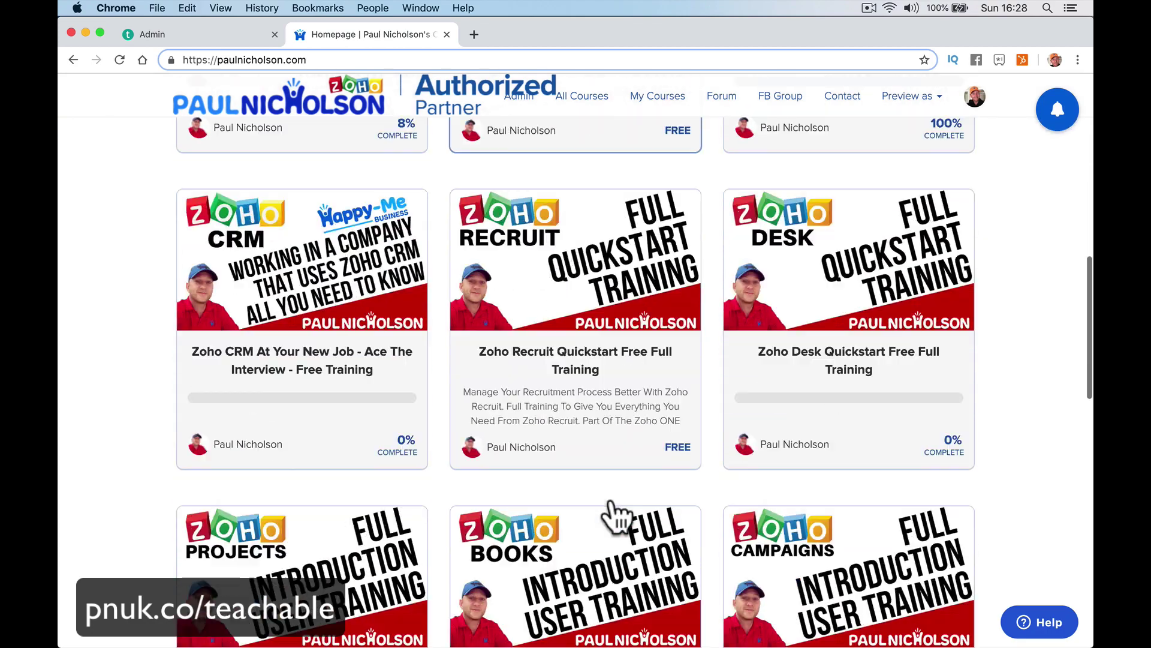
pyautogui.scroll(-10, 617, 514)
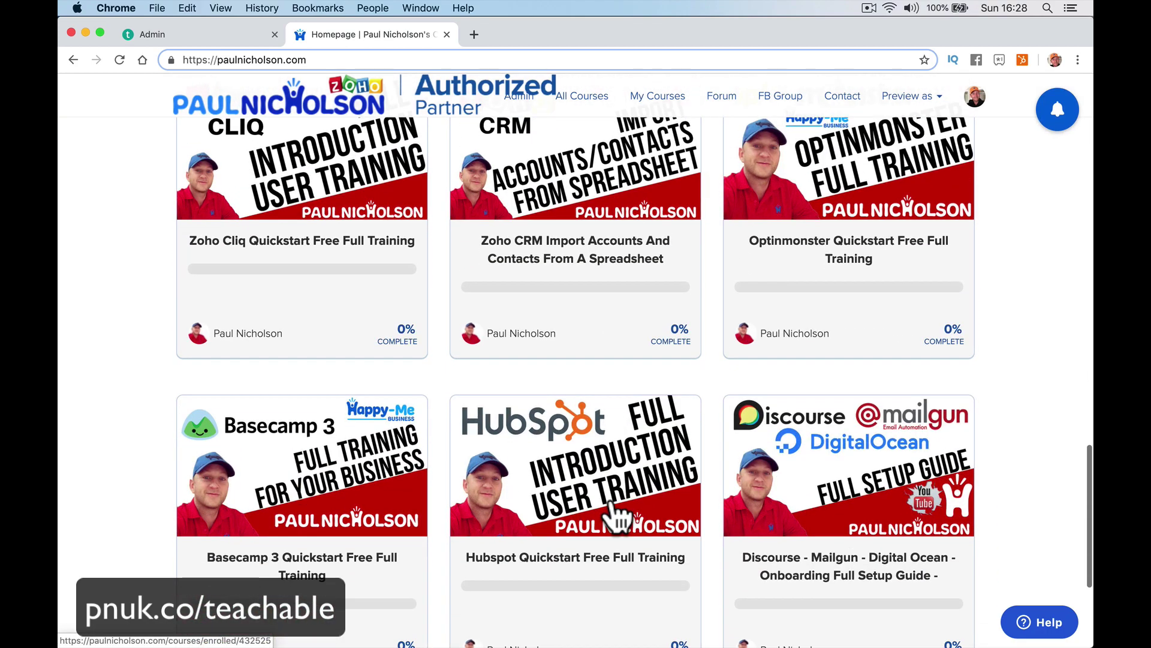
pyautogui.scroll(11, 617, 514)
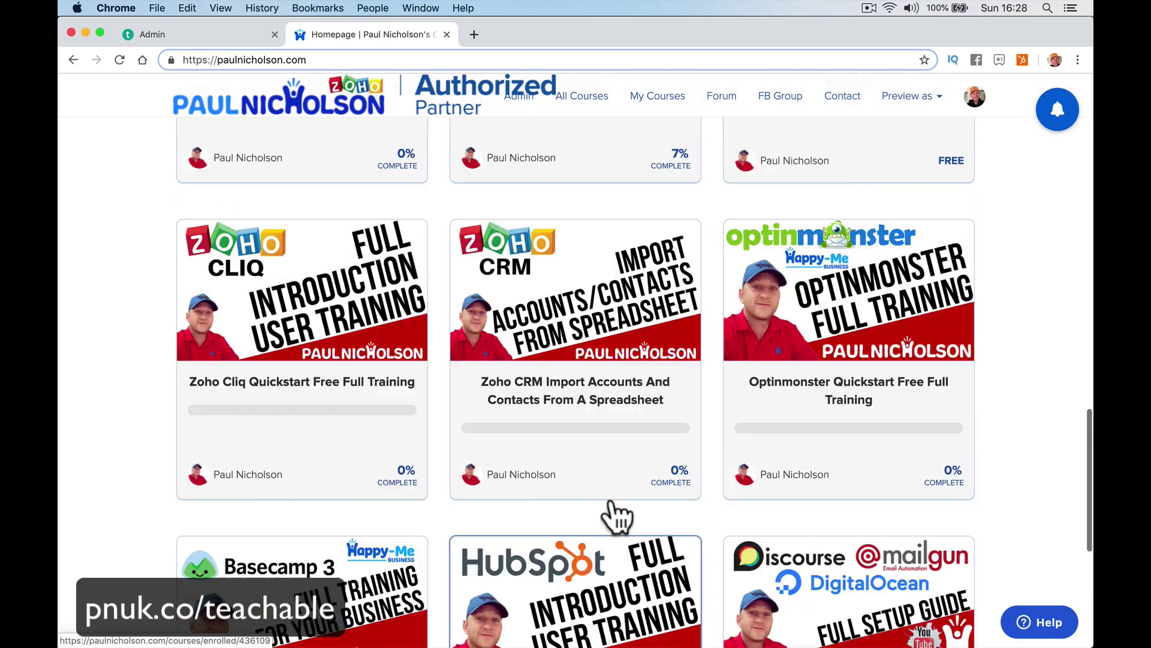
pyautogui.scroll(15, 617, 514)
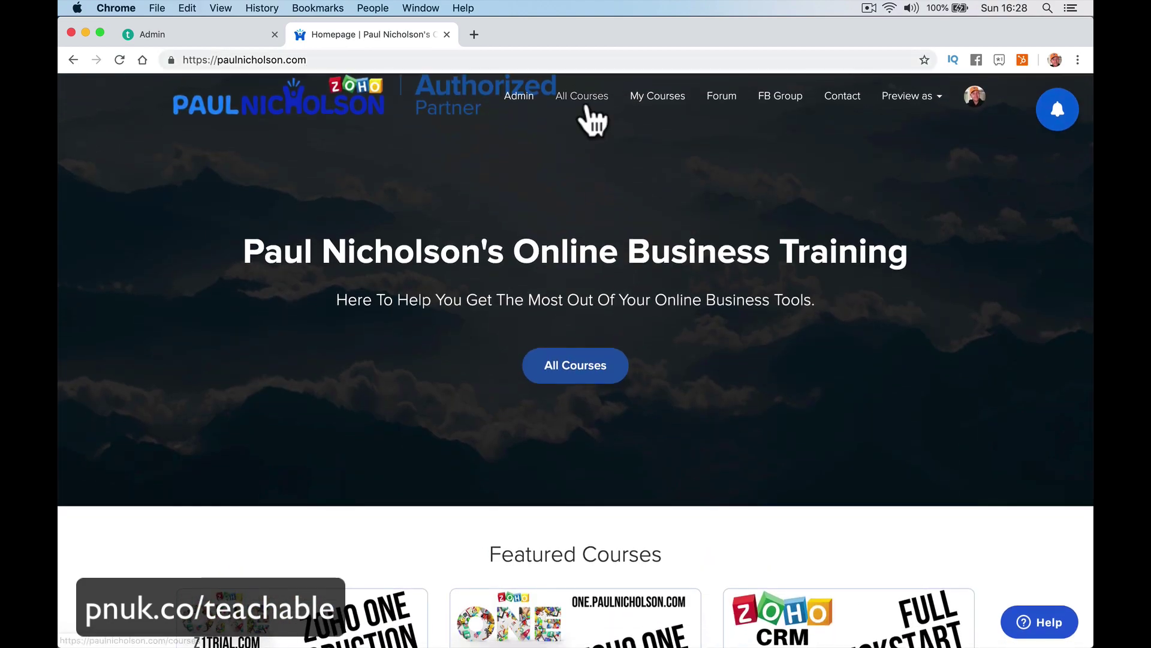
pyautogui.click(587, 108)
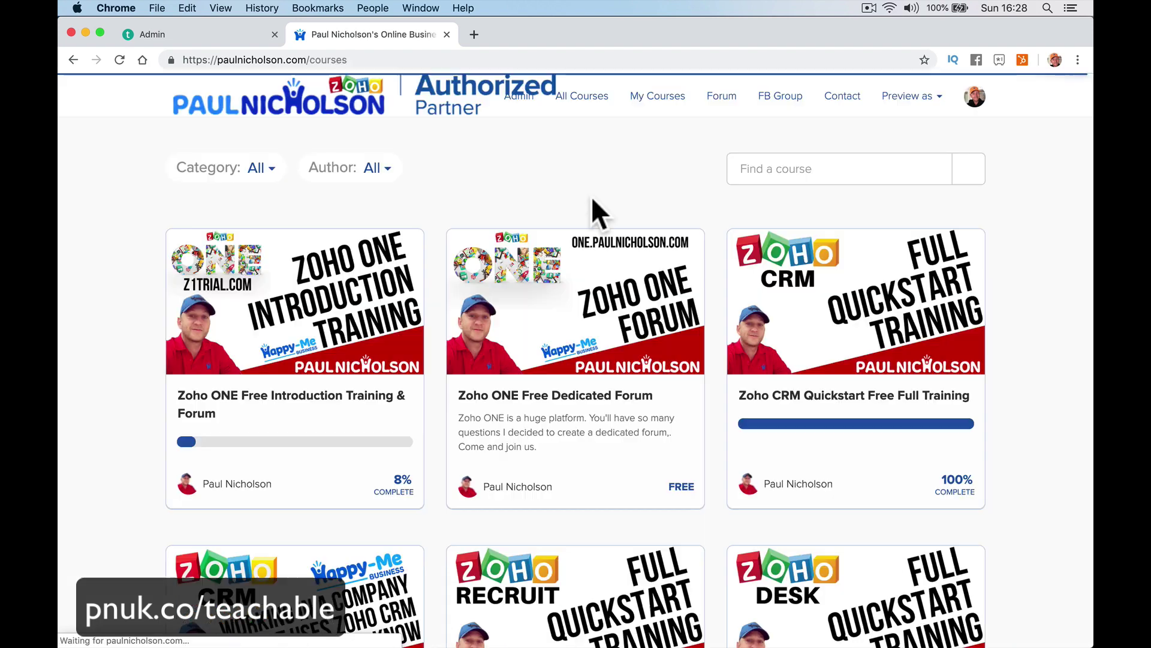
# Check My Courses, then filter All Courses by the Project Management category and by author.
pyautogui.click(634, 111)
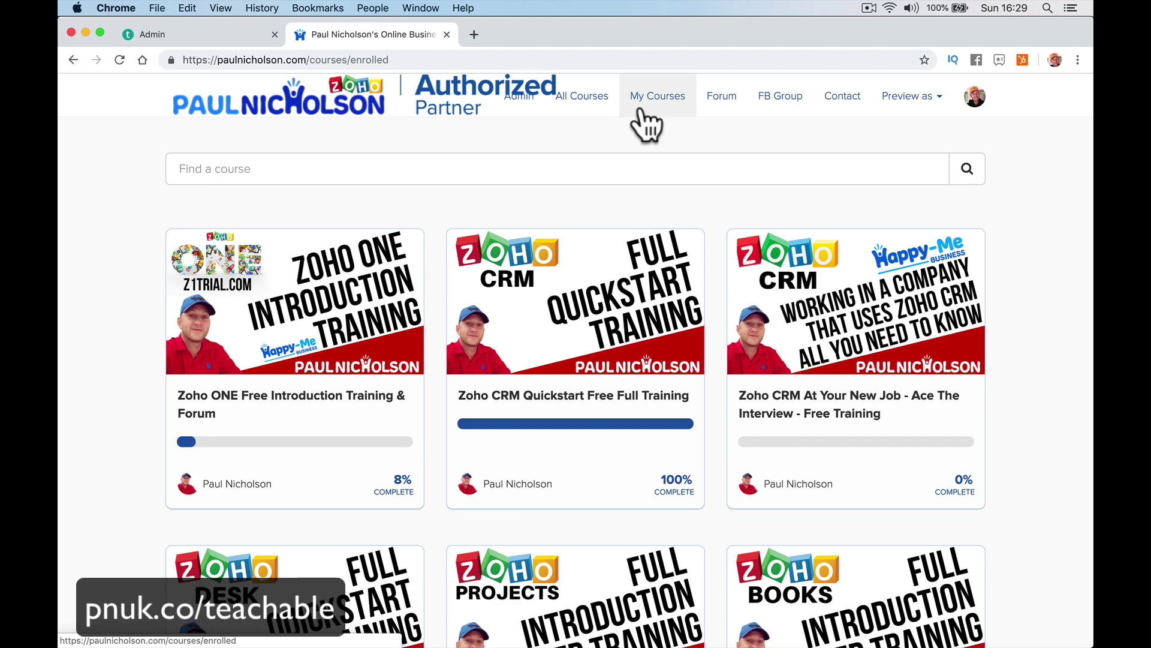
pyautogui.click(351, 238)
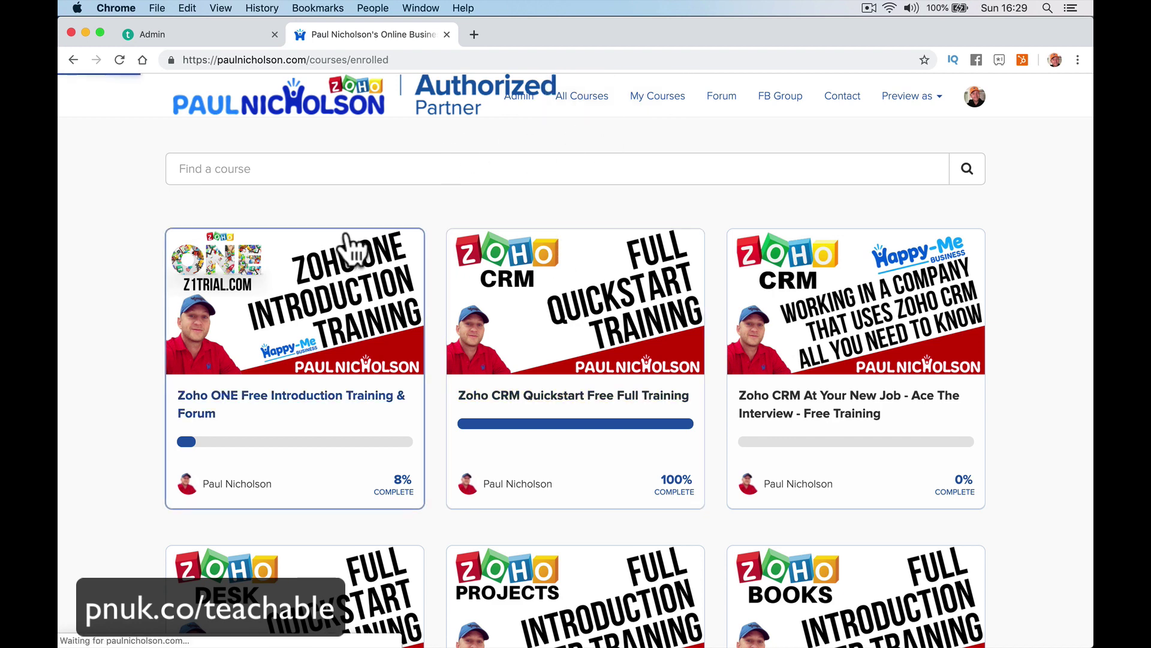
pyautogui.click(267, 169)
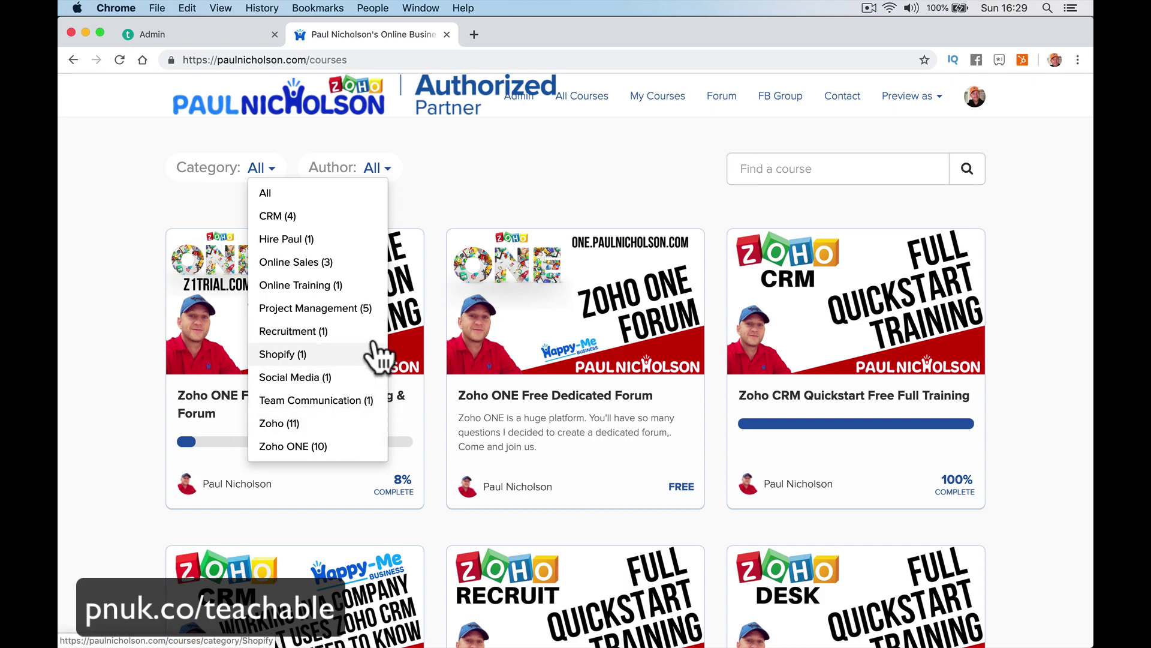
pyautogui.click(372, 308)
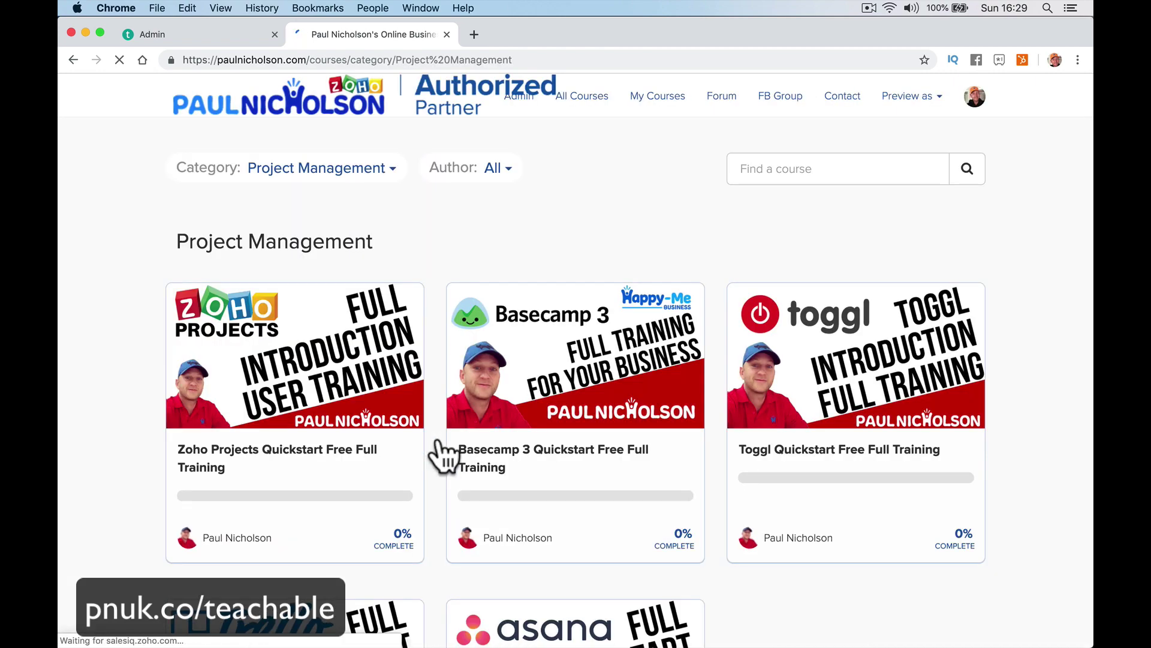
pyautogui.scroll(-4, 558, 432)
pyautogui.scroll(4, 562, 432)
pyautogui.click(493, 168)
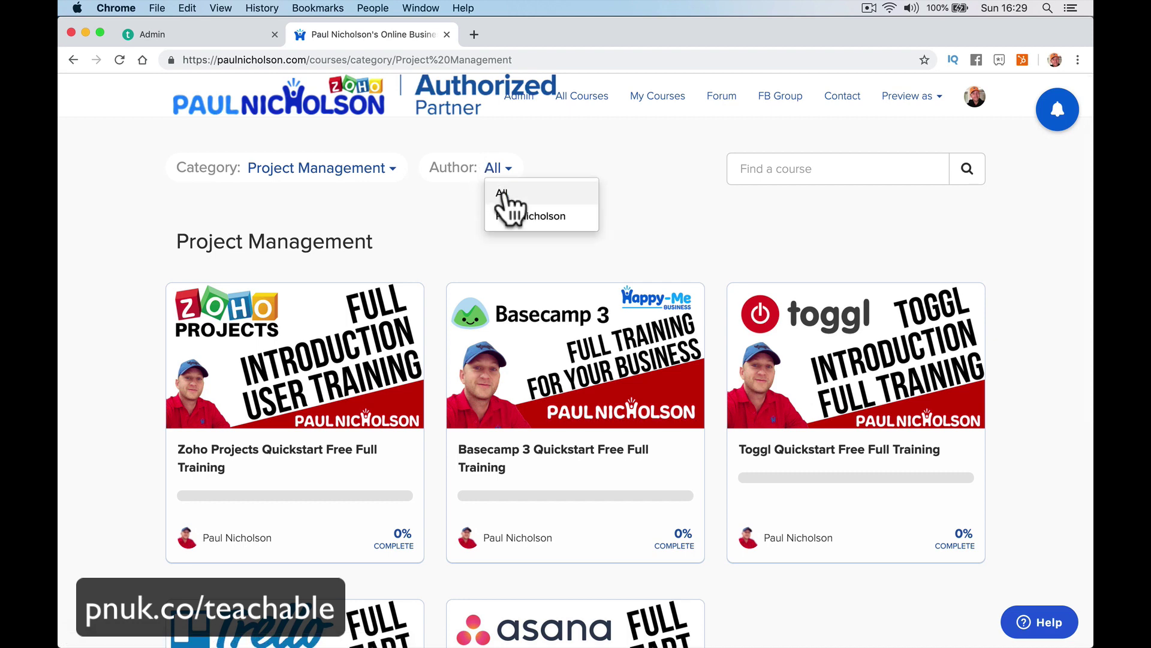
pyautogui.click(522, 223)
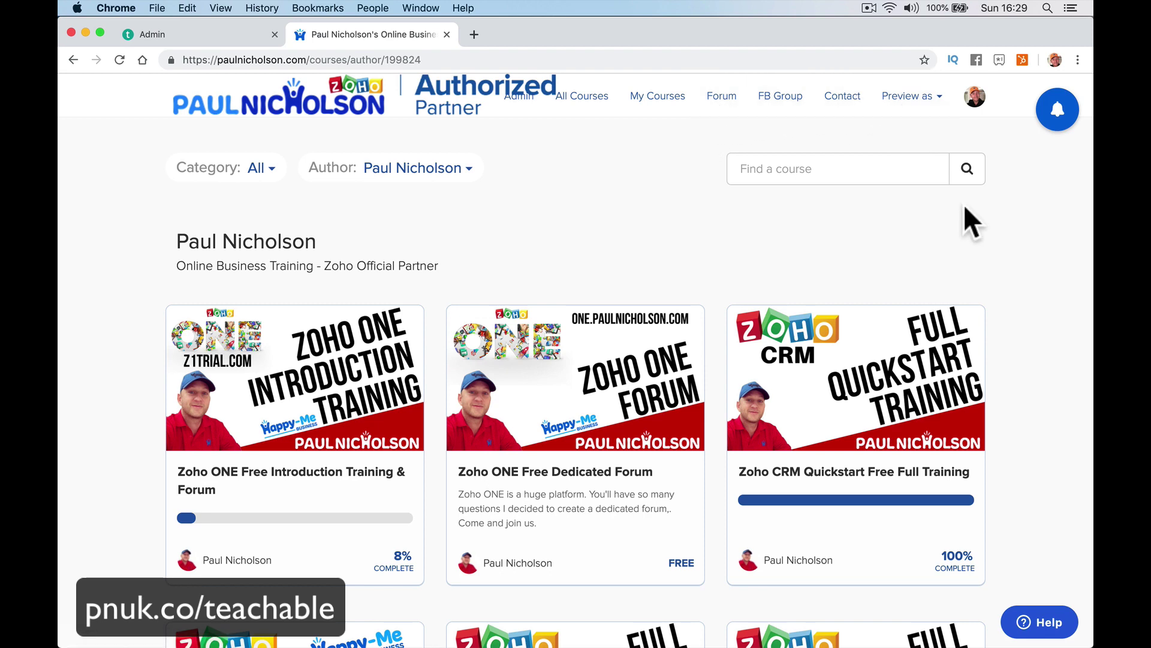
# Try the What's New feed and Contact us form, then go to the Admin dashboard.
pyautogui.click(1058, 114)
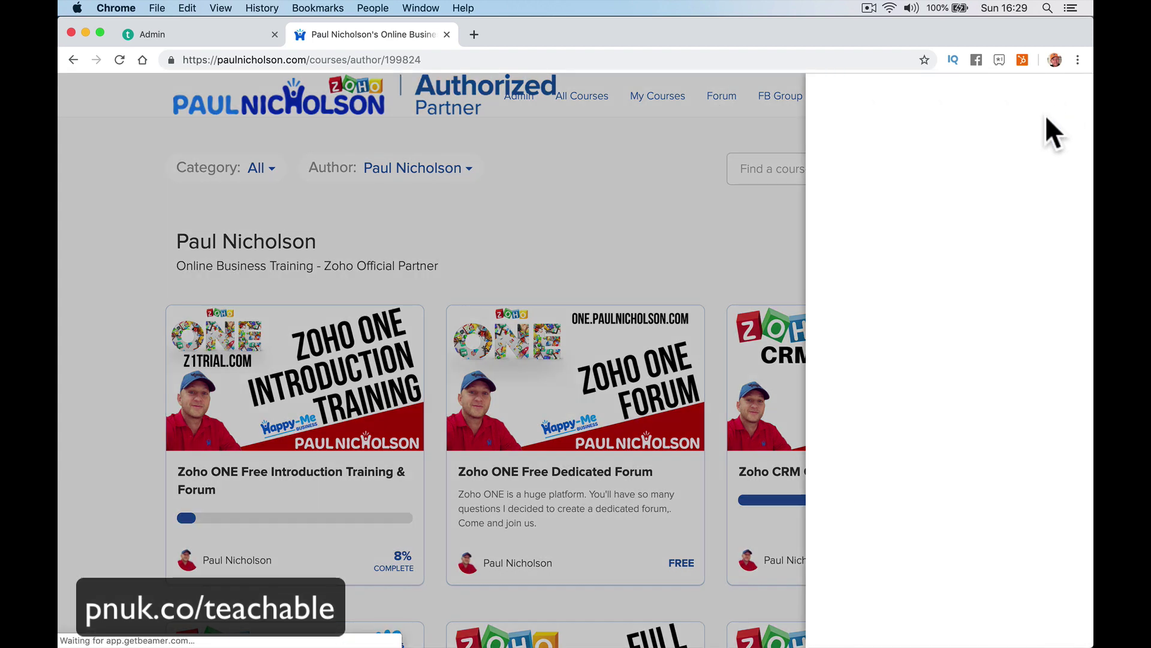
pyautogui.click(1074, 96)
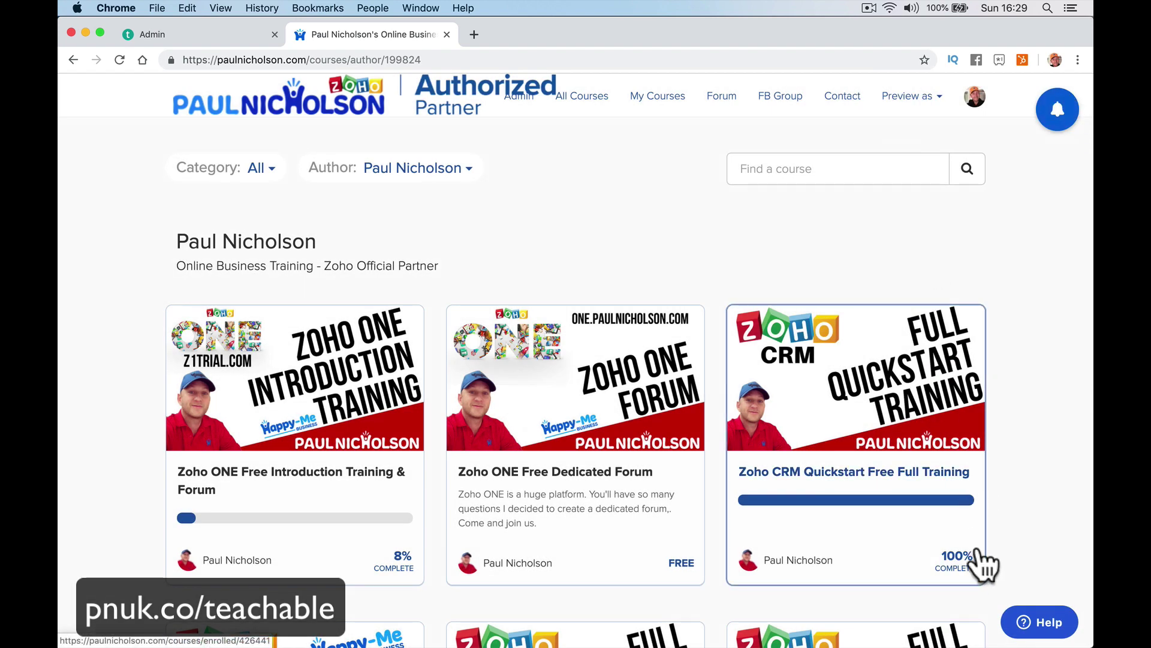
pyautogui.click(1030, 630)
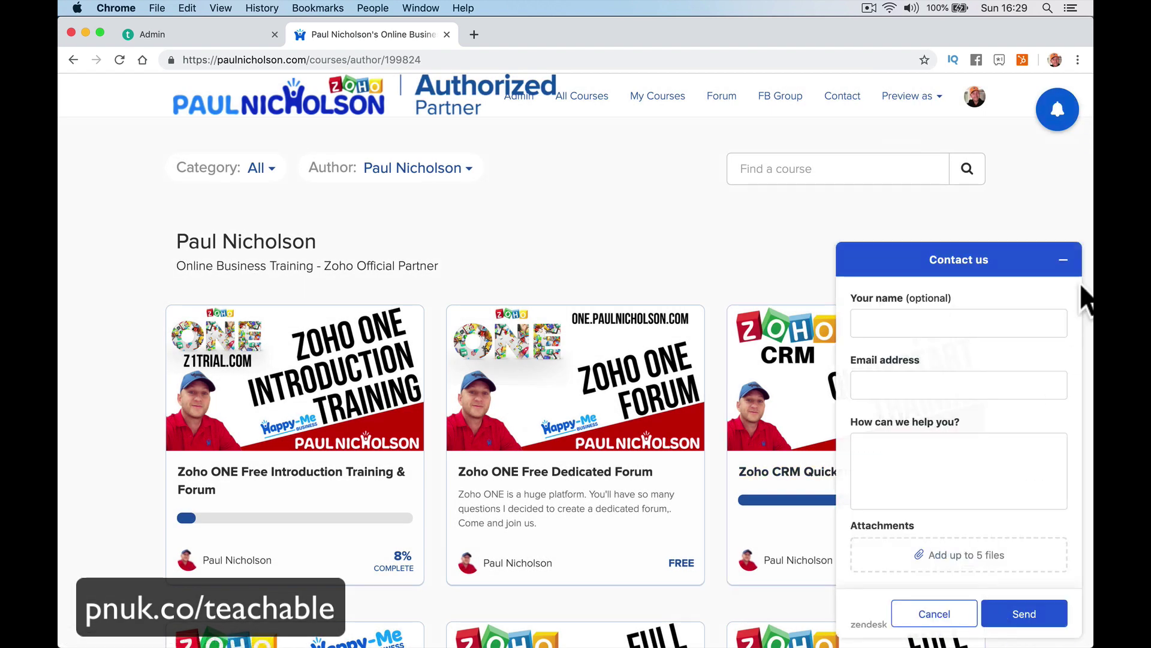
pyautogui.click(1065, 261)
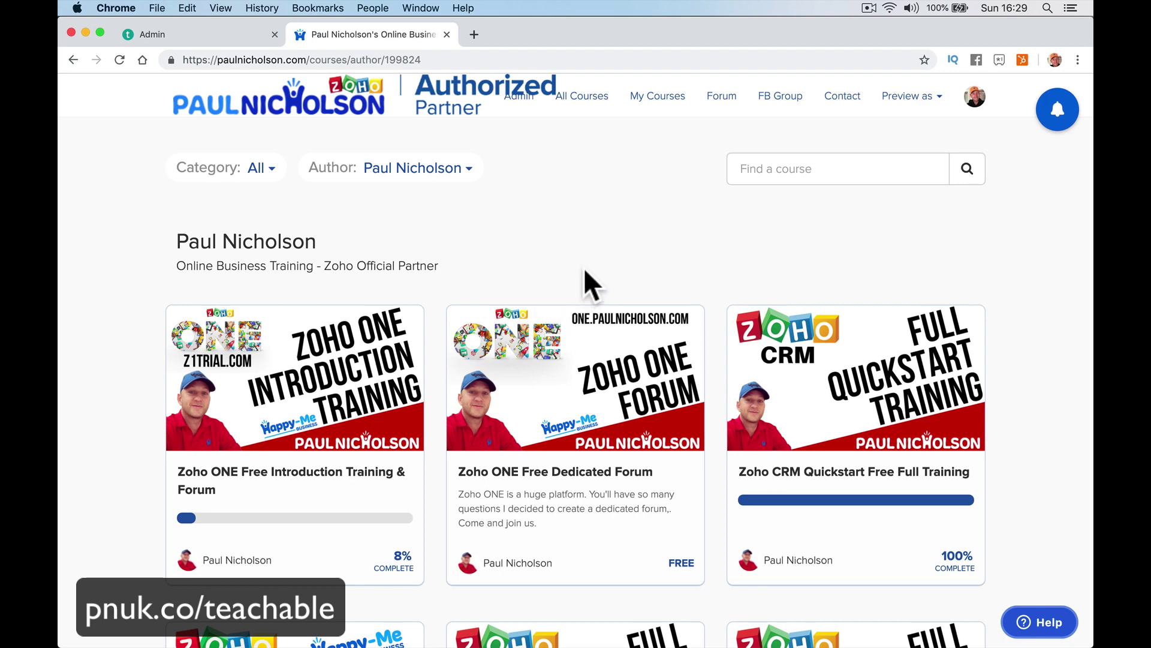
pyautogui.click(522, 104)
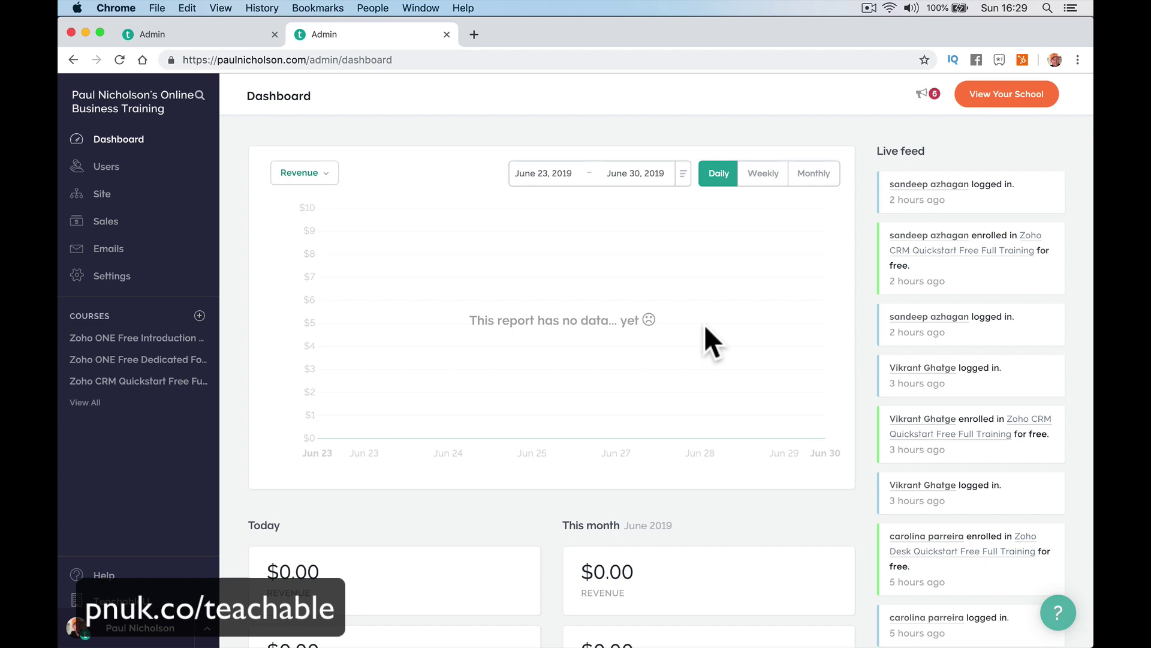
# Look over the dashboard's revenue report and enrollments, then open the Site theme settings.
pyautogui.scroll(-6, 704, 324)
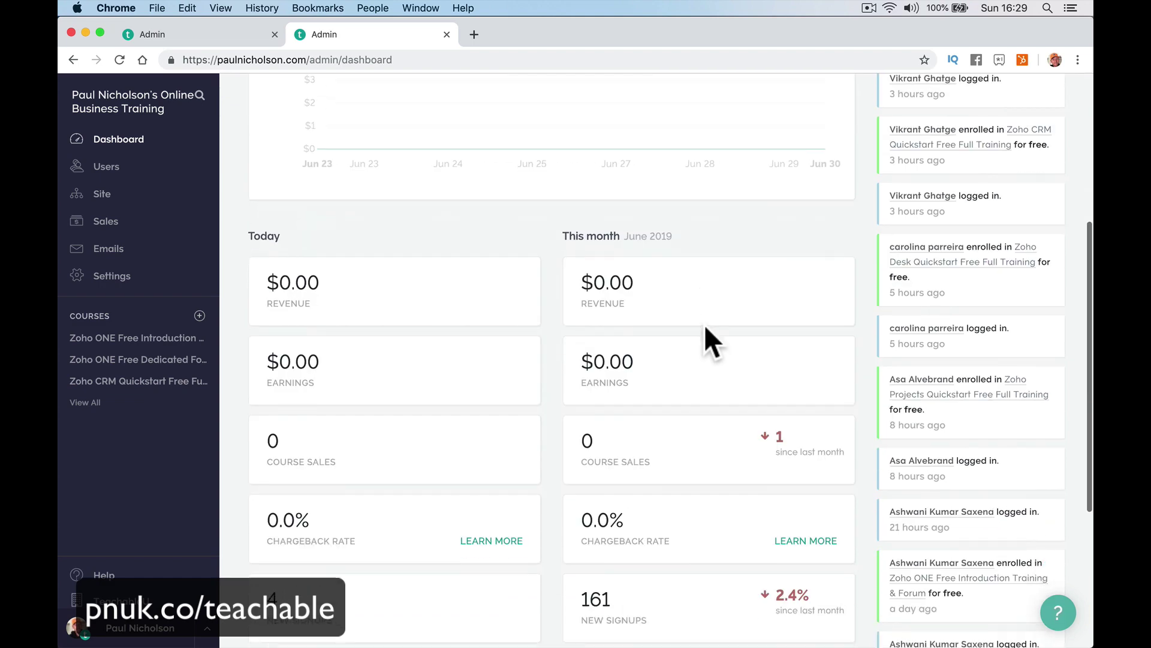
pyautogui.scroll(-3, 735, 416)
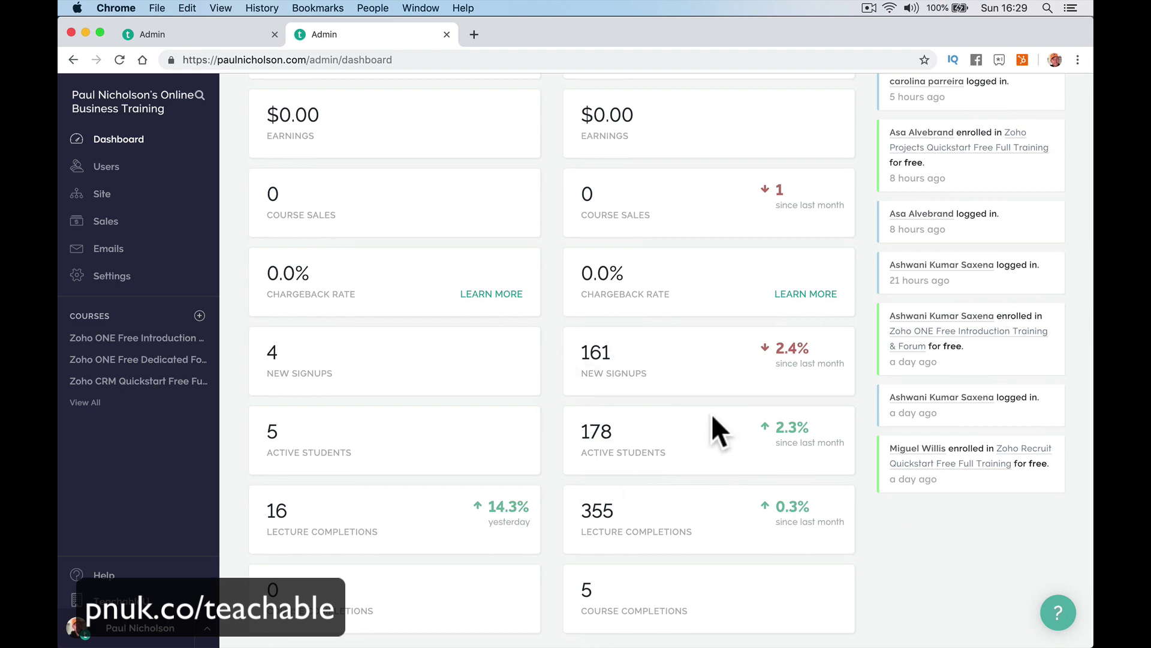
pyautogui.scroll(-1, 711, 413)
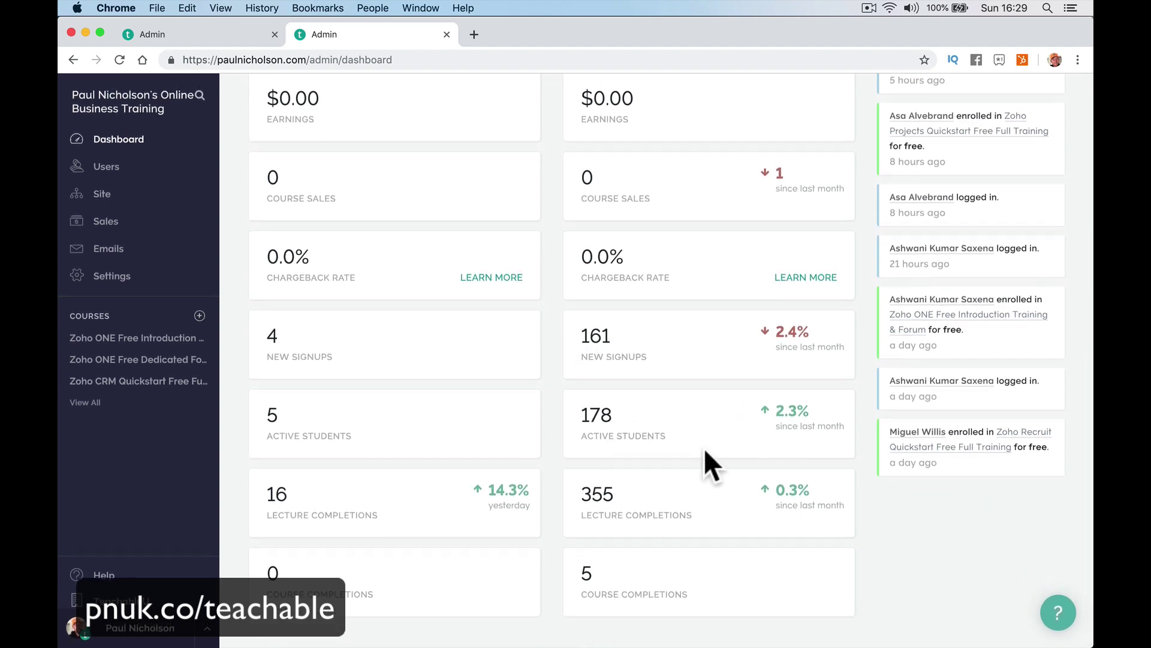
pyautogui.scroll(7, 488, 359)
pyautogui.scroll(3, 487, 358)
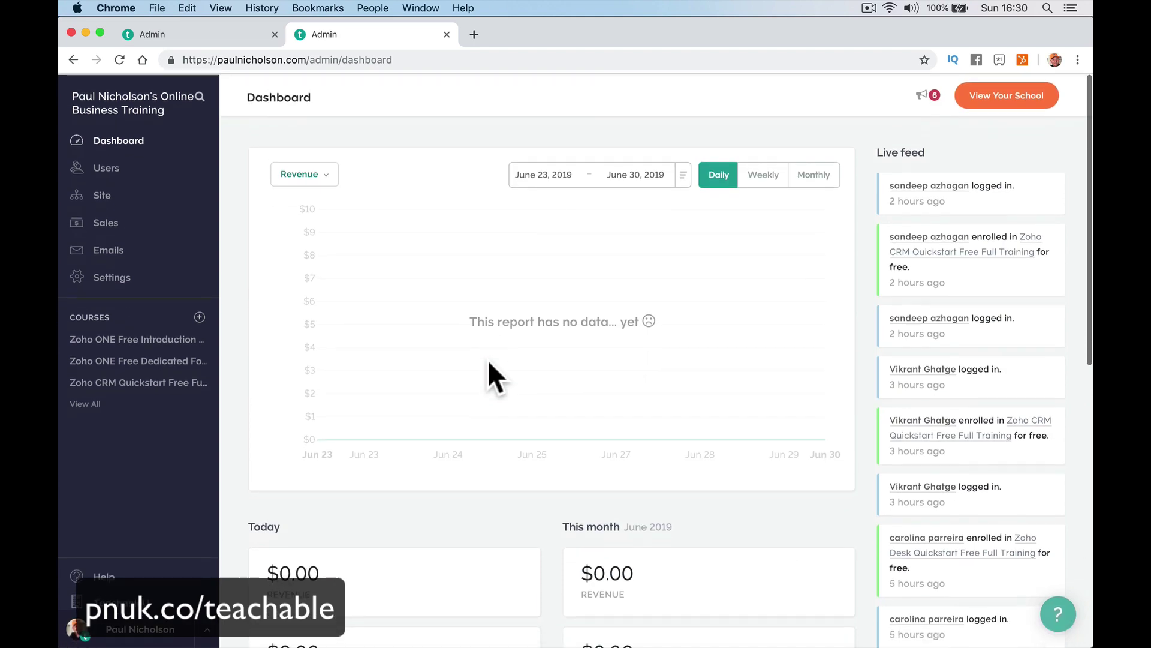
pyautogui.scroll(-8, 693, 359)
pyautogui.scroll(7, 692, 358)
pyautogui.scroll(2, 693, 359)
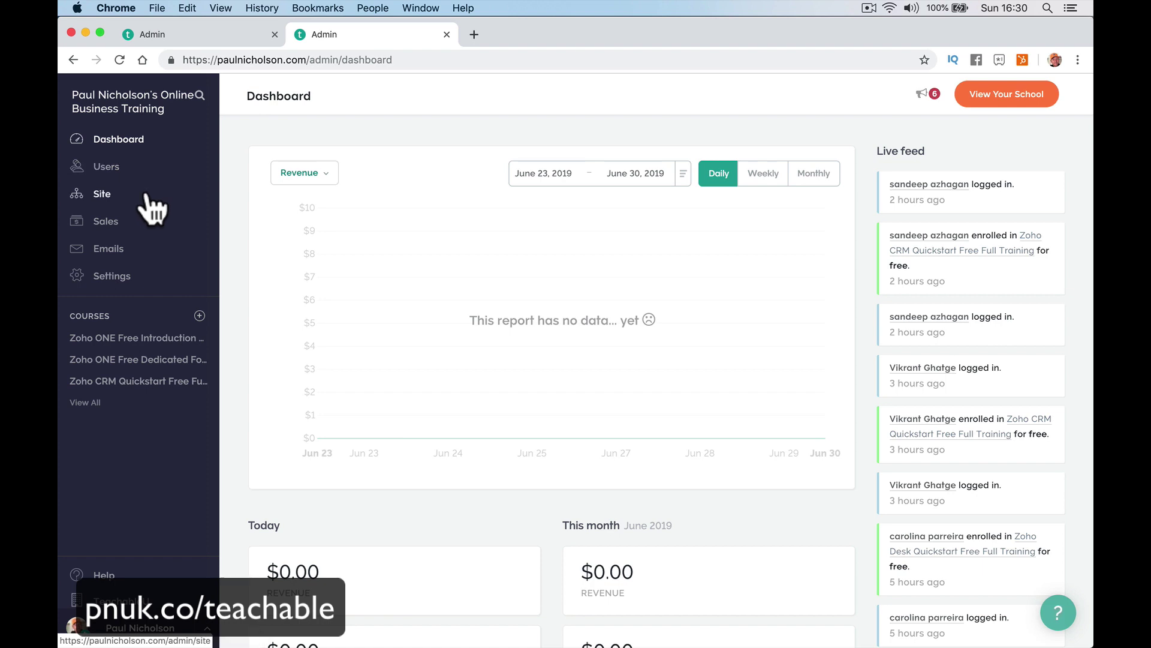
pyautogui.click(158, 197)
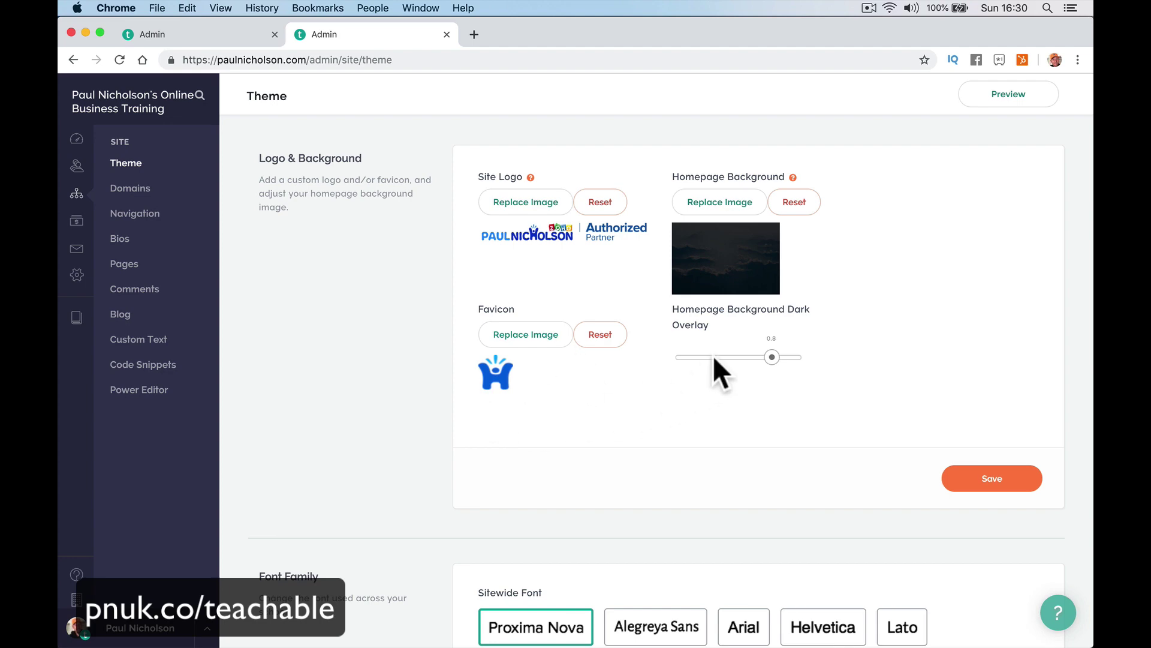
# Review the theme's fonts and colour palettes, then bring up the school's Domains list.
pyautogui.scroll(-10, 714, 322)
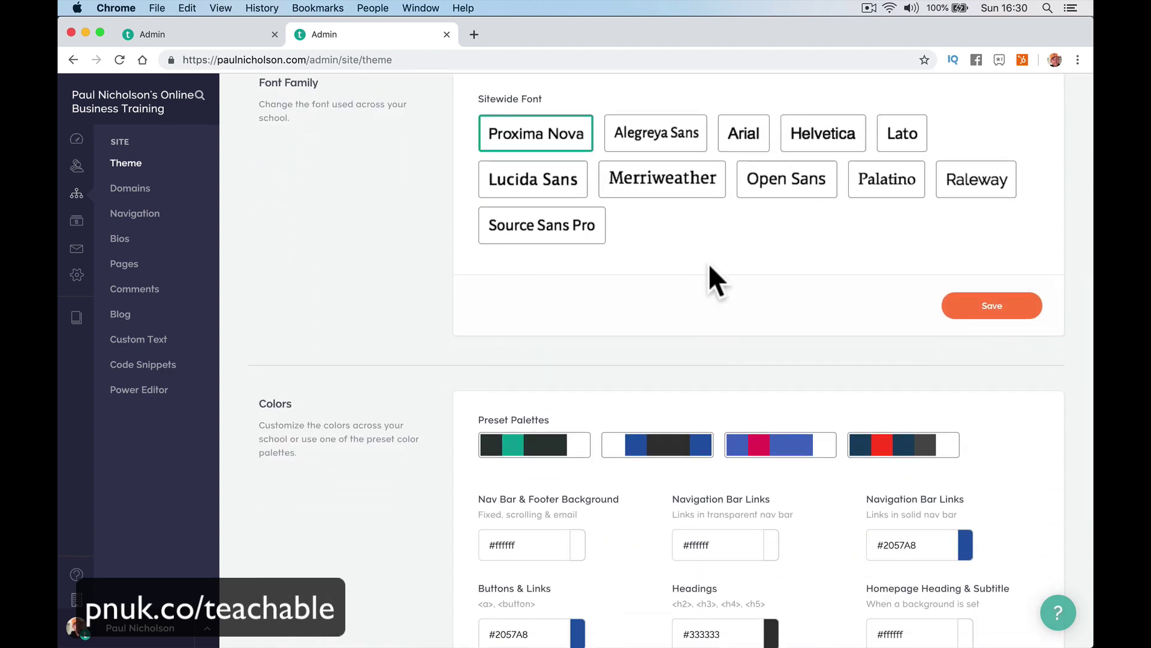
pyautogui.scroll(-6, 709, 274)
pyautogui.scroll(5, 774, 381)
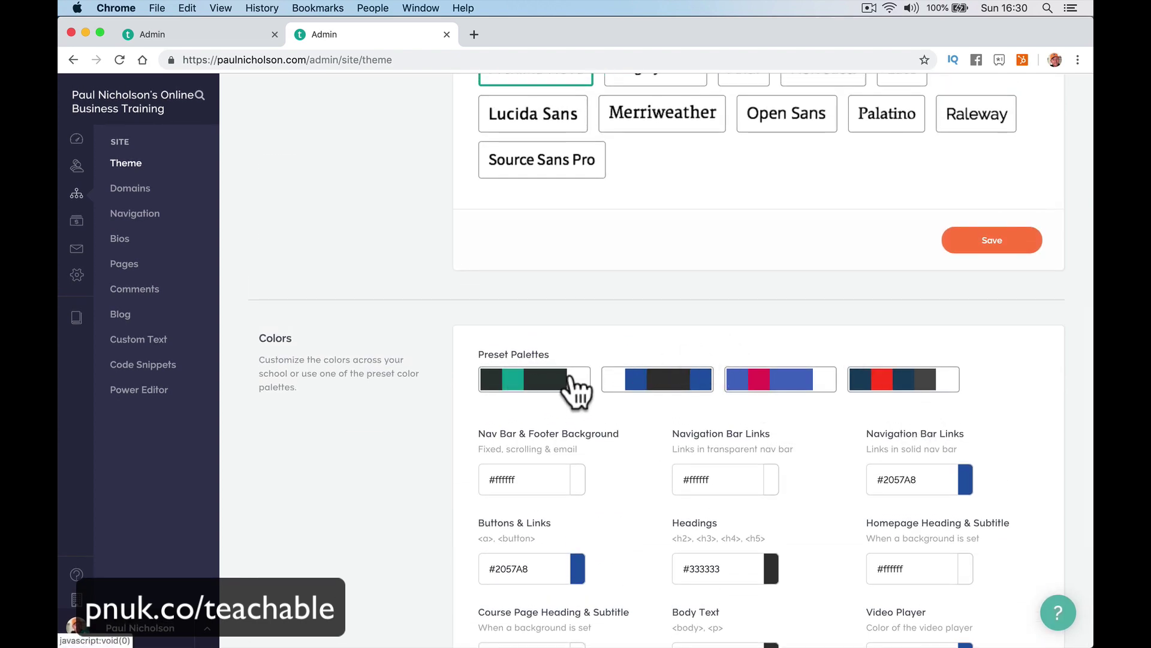
pyautogui.scroll(6, 735, 273)
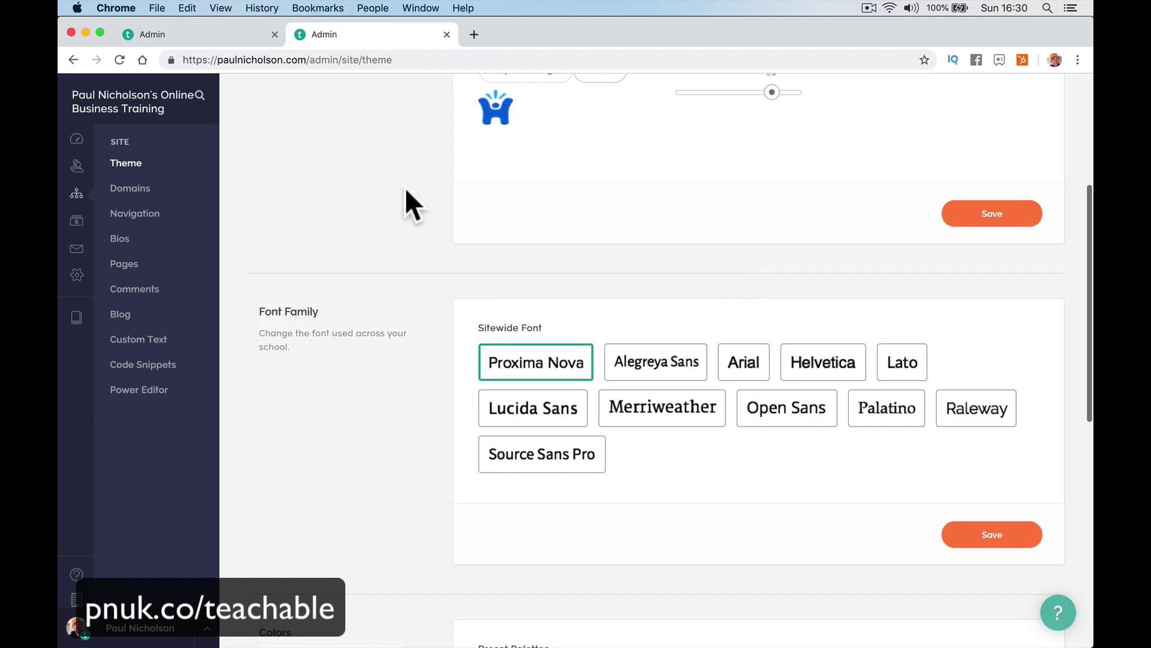
pyautogui.click(147, 190)
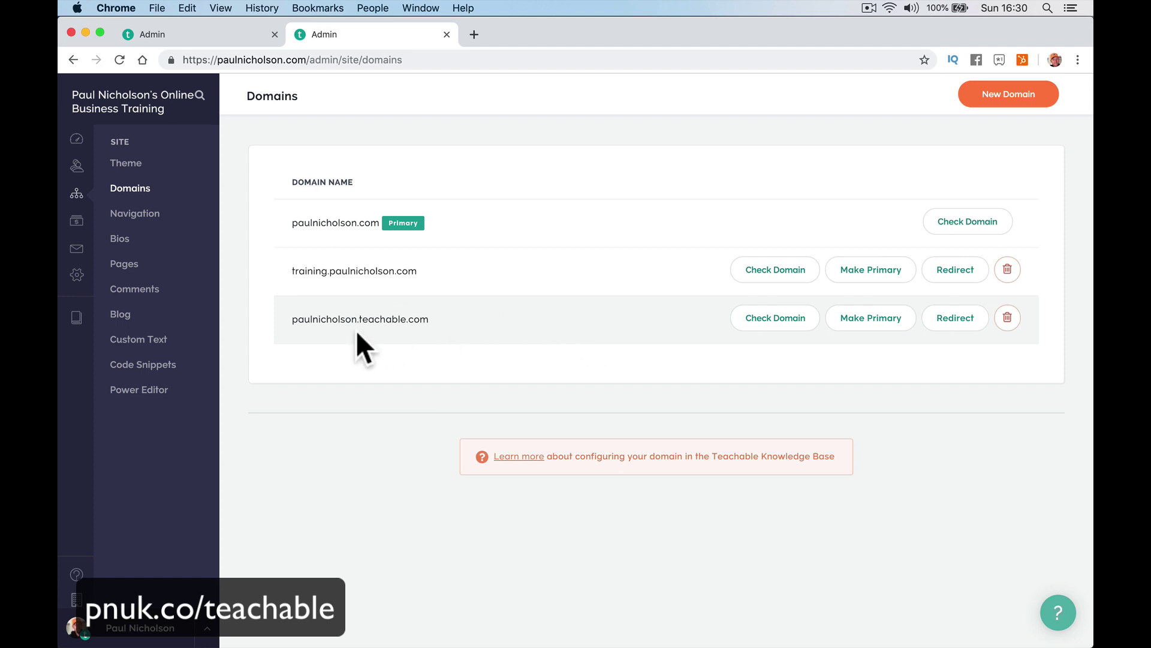
# Select the school's full teachable.com subdomain name on the Domains page.
pyautogui.moveTo(293, 319); pyautogui.dragTo(331, 320)
pyautogui.doubleClick(429, 312)
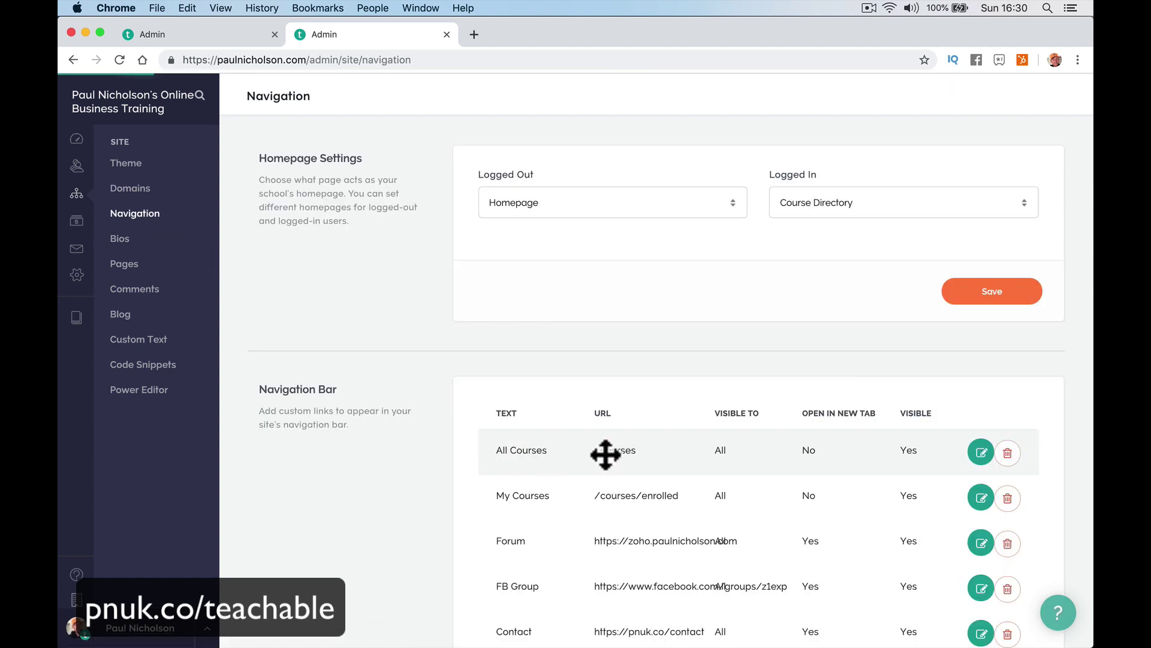
pyautogui.scroll(-3, 659, 443)
pyautogui.scroll(-5, 656, 426)
pyautogui.scroll(2, 656, 432)
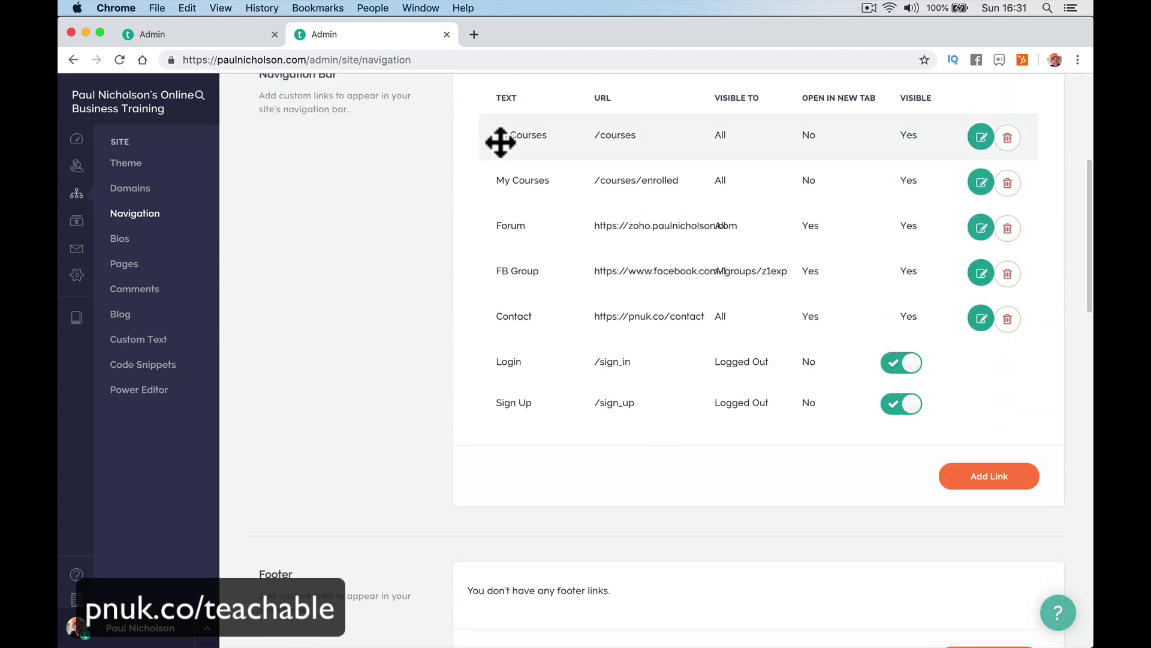
# Visit the Bios and Pages lists, then show the 169 site comments.
pyautogui.click(151, 247)
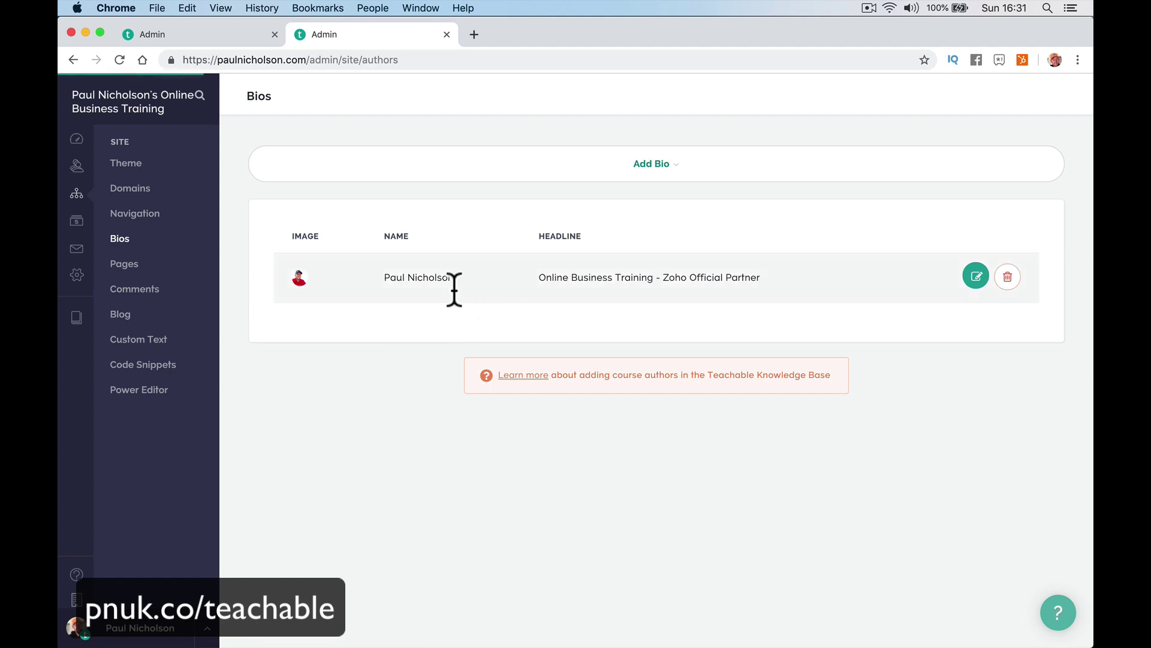
pyautogui.click(178, 285)
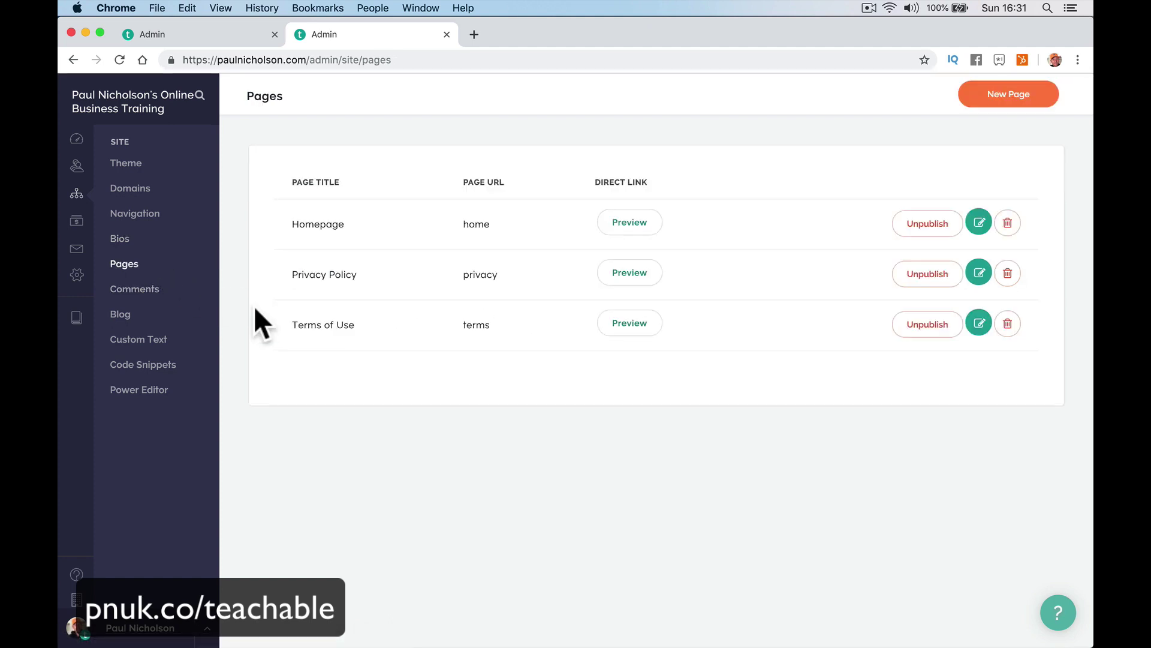
pyautogui.click(202, 302)
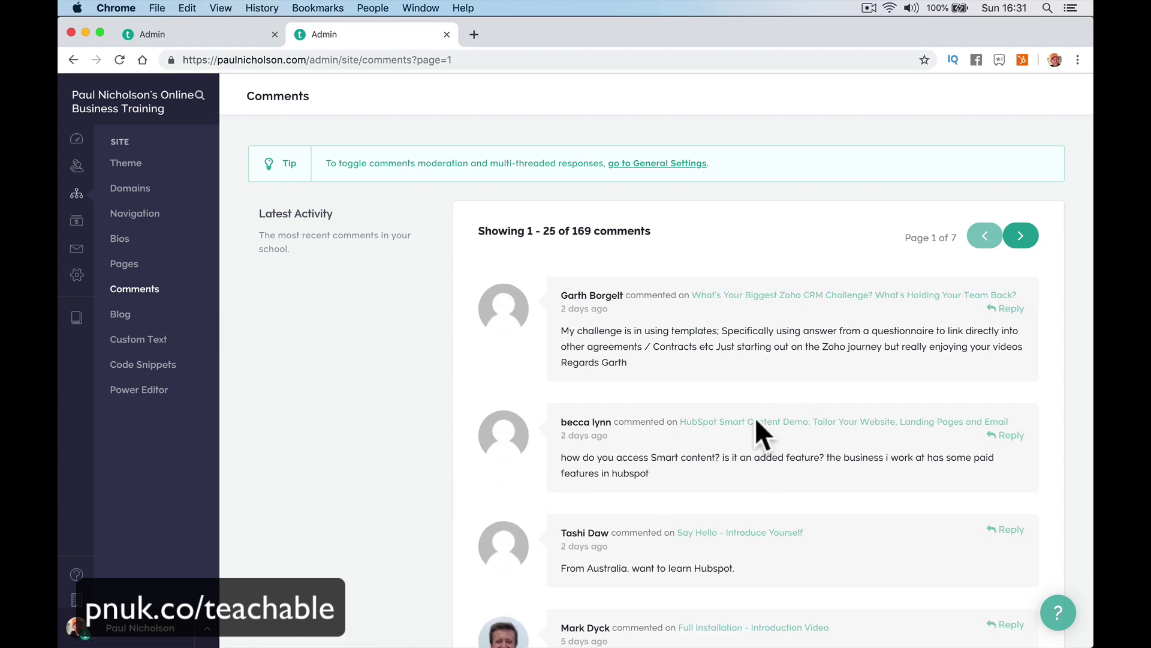
# Open the site's list of blog posts.
pyautogui.scroll(-10, 587, 332)
pyautogui.scroll(10, 587, 333)
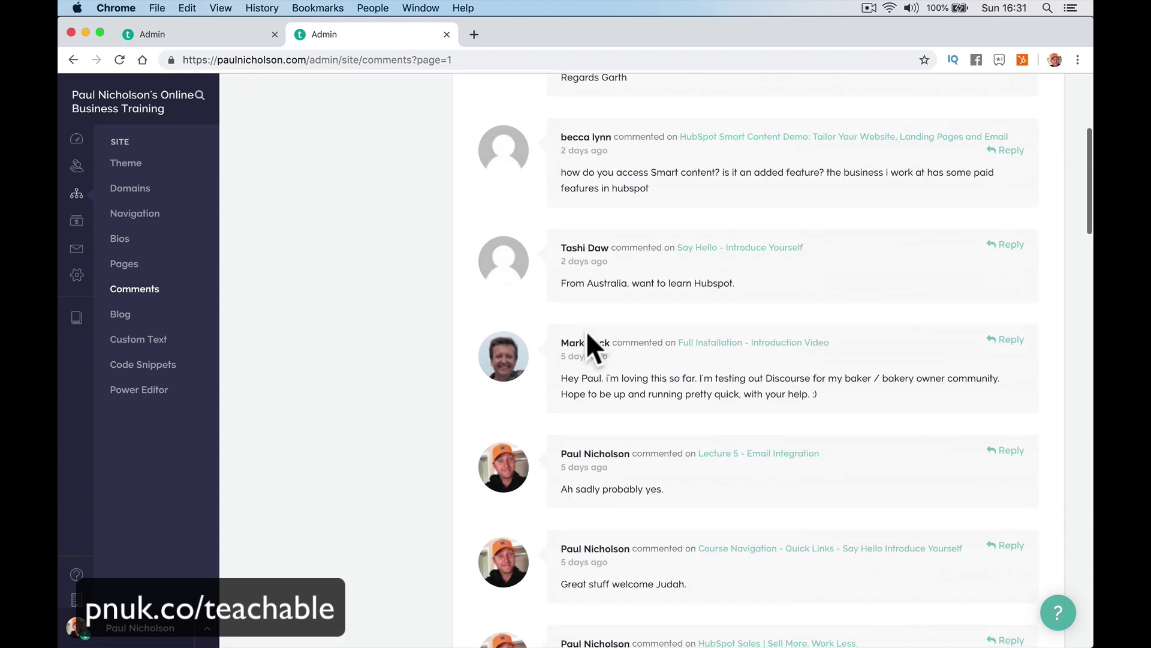
pyautogui.scroll(-2, 586, 329)
pyautogui.scroll(2, 586, 329)
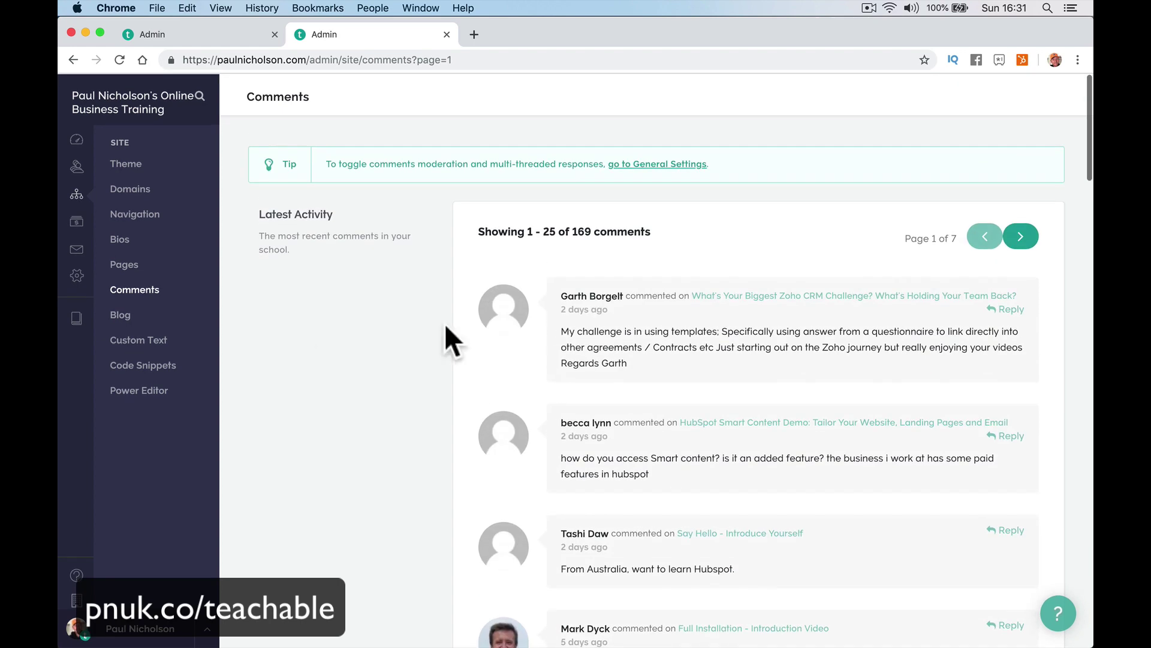
pyautogui.click(171, 309)
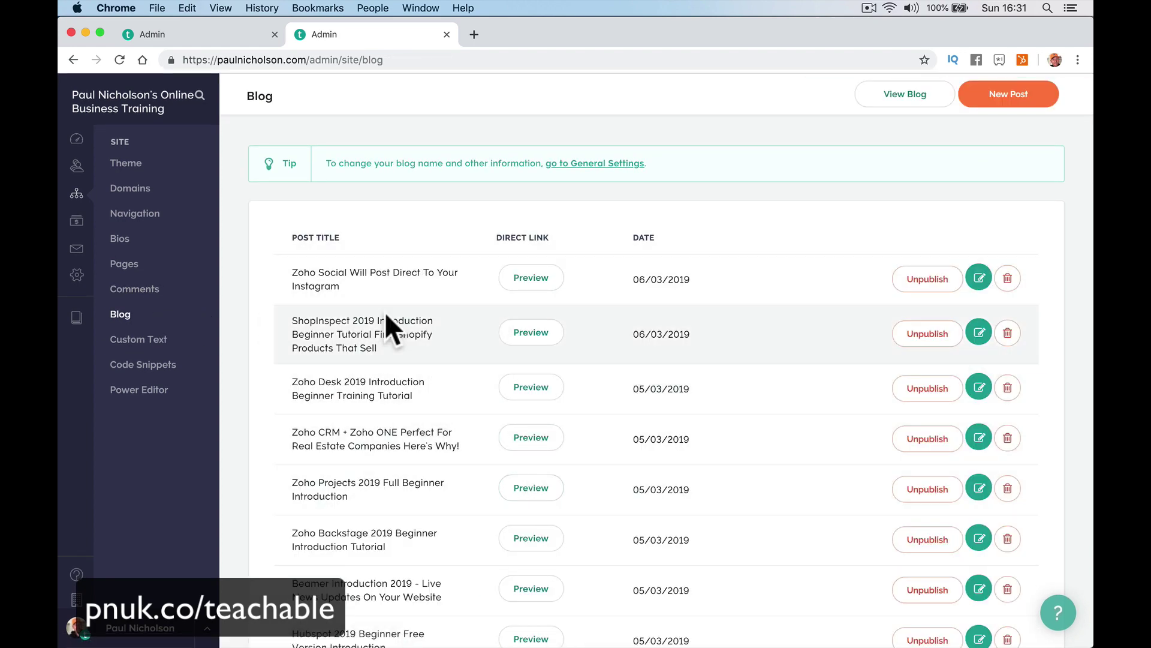
# Review Custom Text checkout labels, including the Tax Rate field, then open Code Snippets.
pyautogui.click(171, 345)
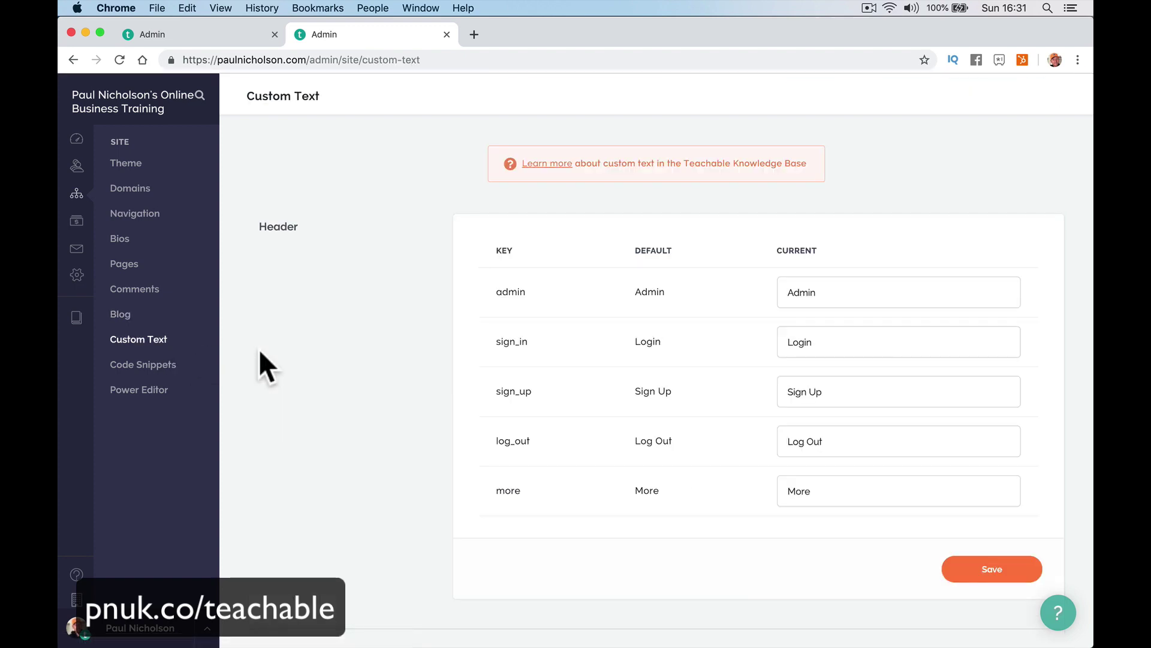
pyautogui.scroll(-15, 638, 432)
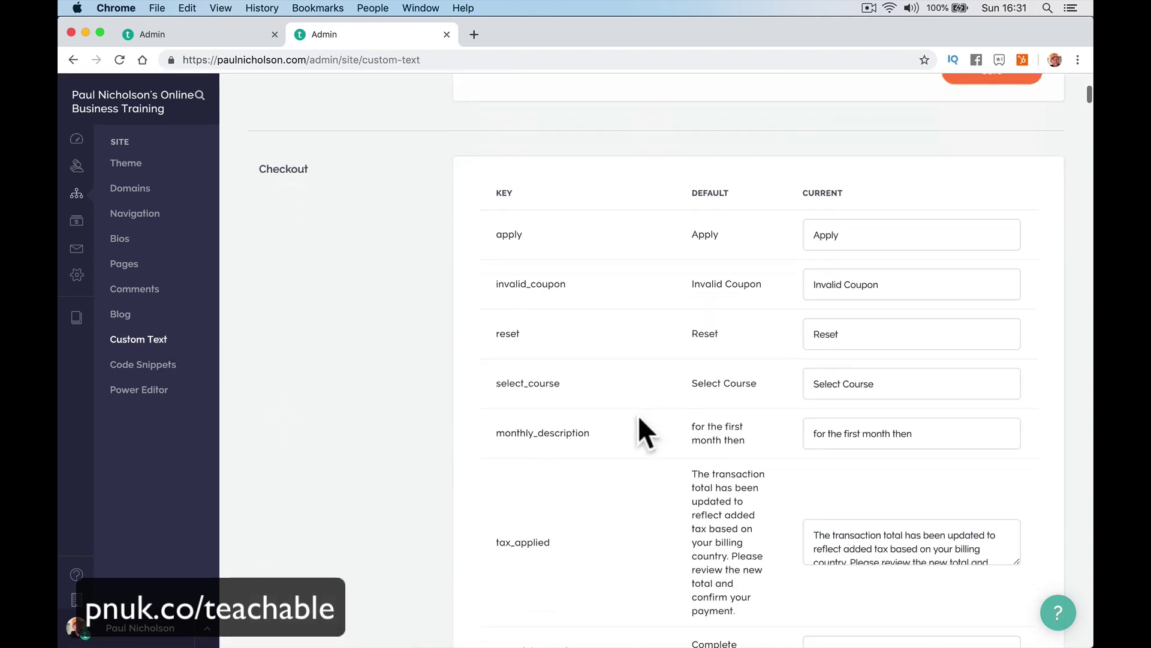
pyautogui.scroll(10, 638, 432)
pyautogui.scroll(3, 638, 415)
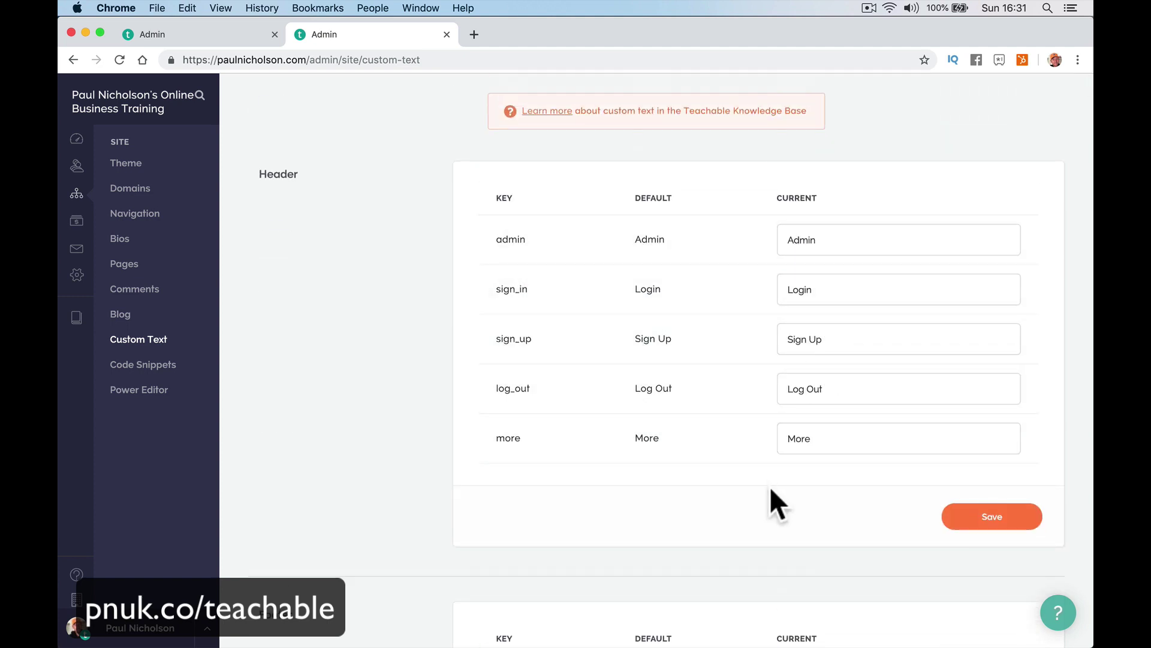
pyautogui.scroll(-3, 770, 489)
pyautogui.scroll(-10, 771, 488)
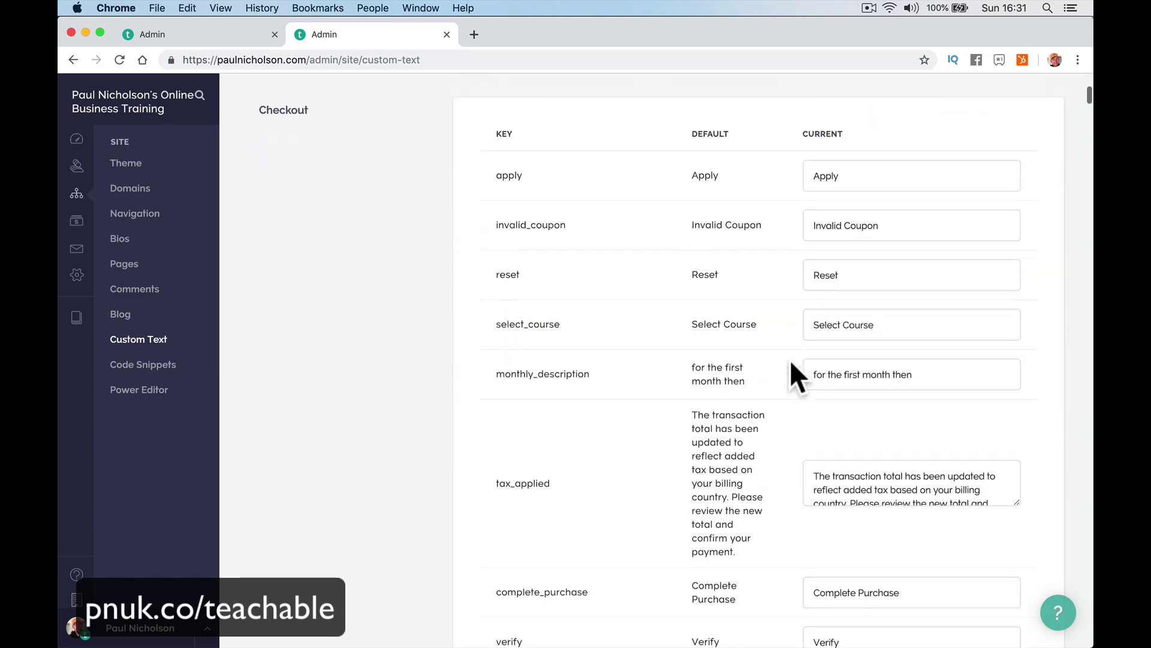
pyautogui.scroll(-6, 666, 180)
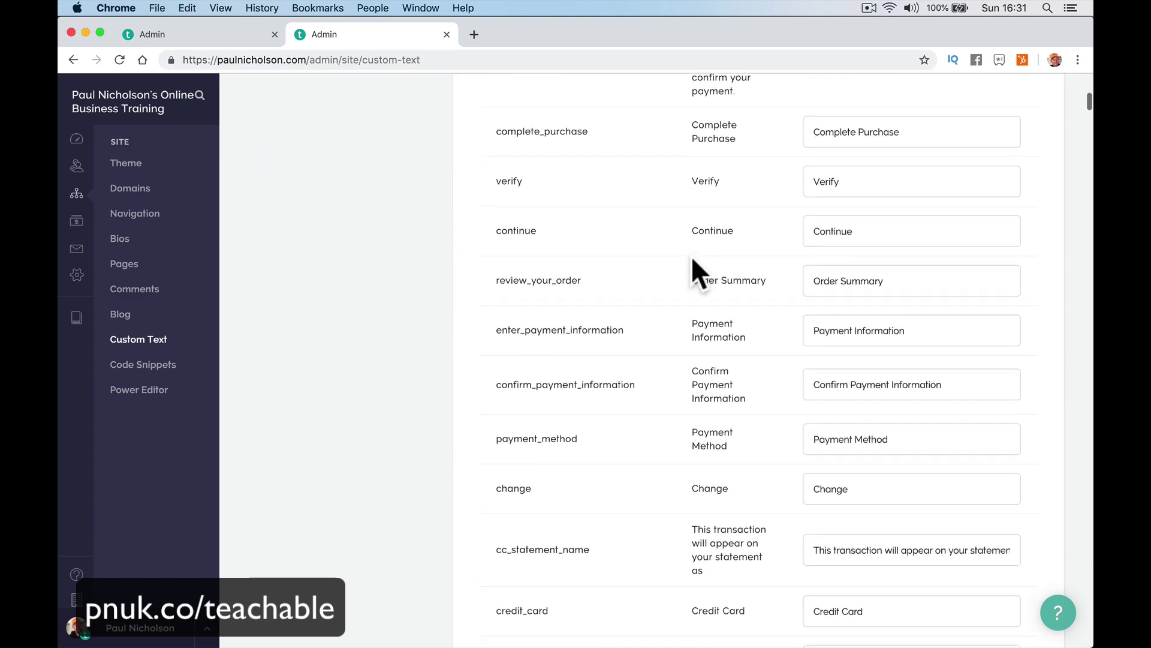
pyautogui.scroll(-12, 844, 324)
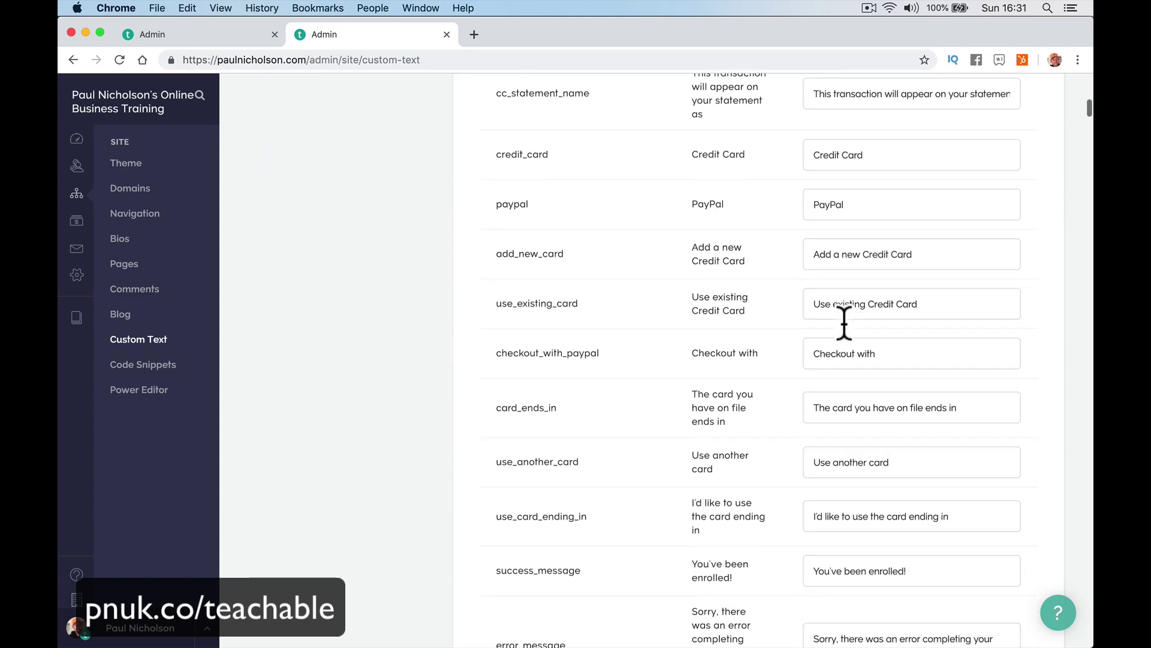
pyautogui.scroll(-1, 845, 324)
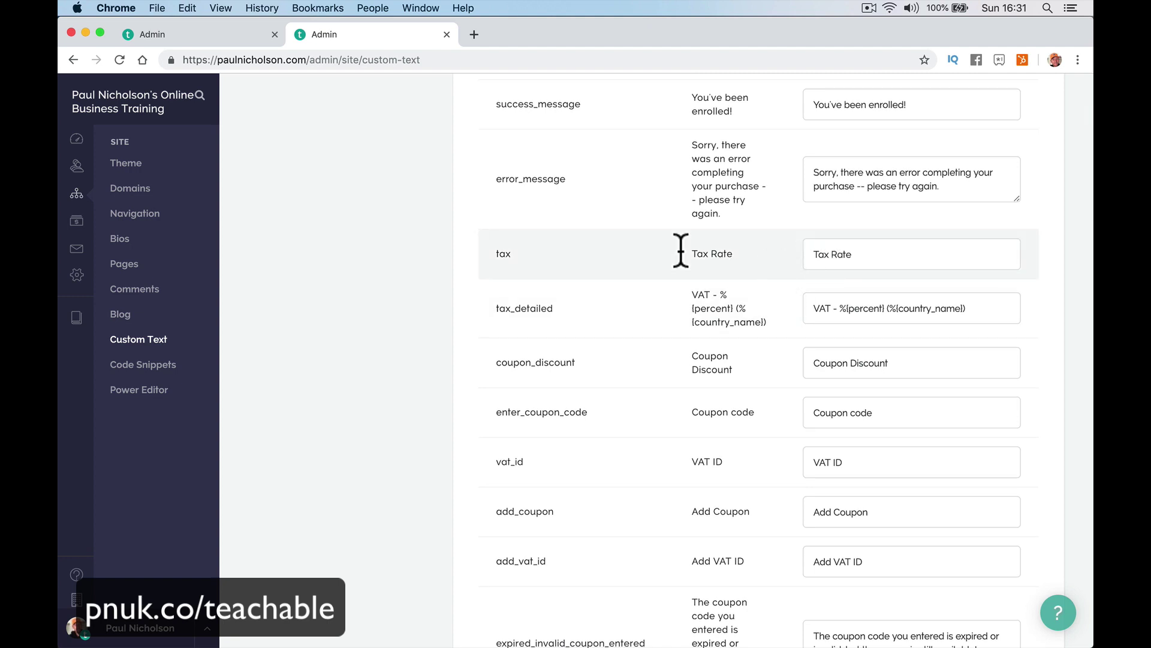
pyautogui.click(838, 264)
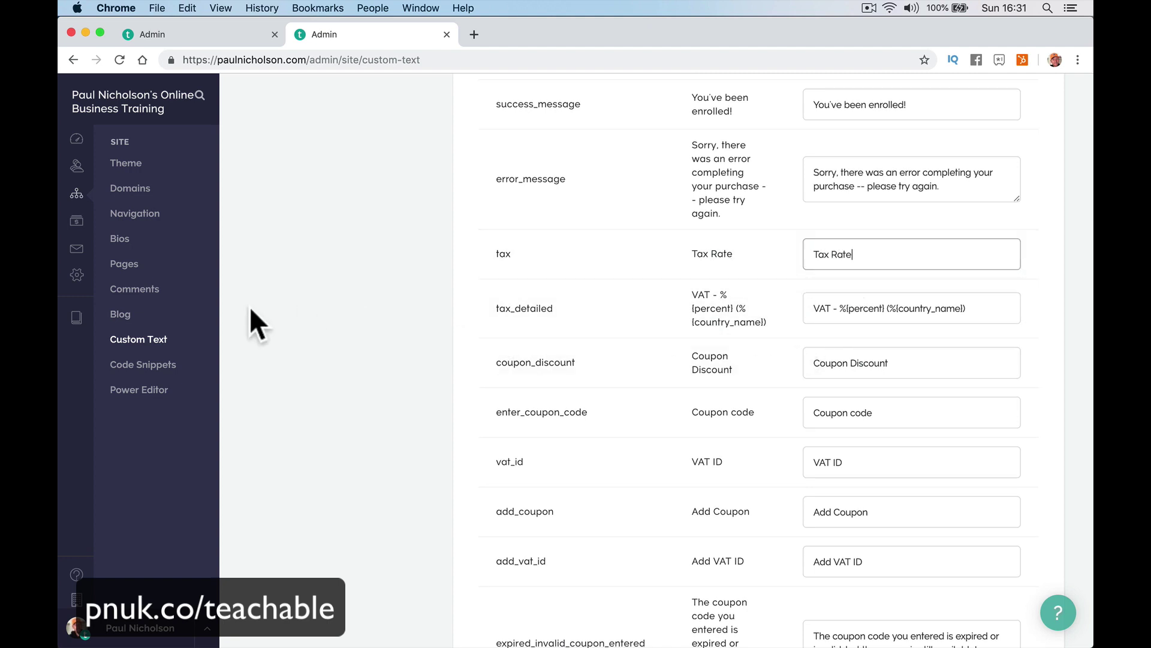
pyautogui.click(172, 367)
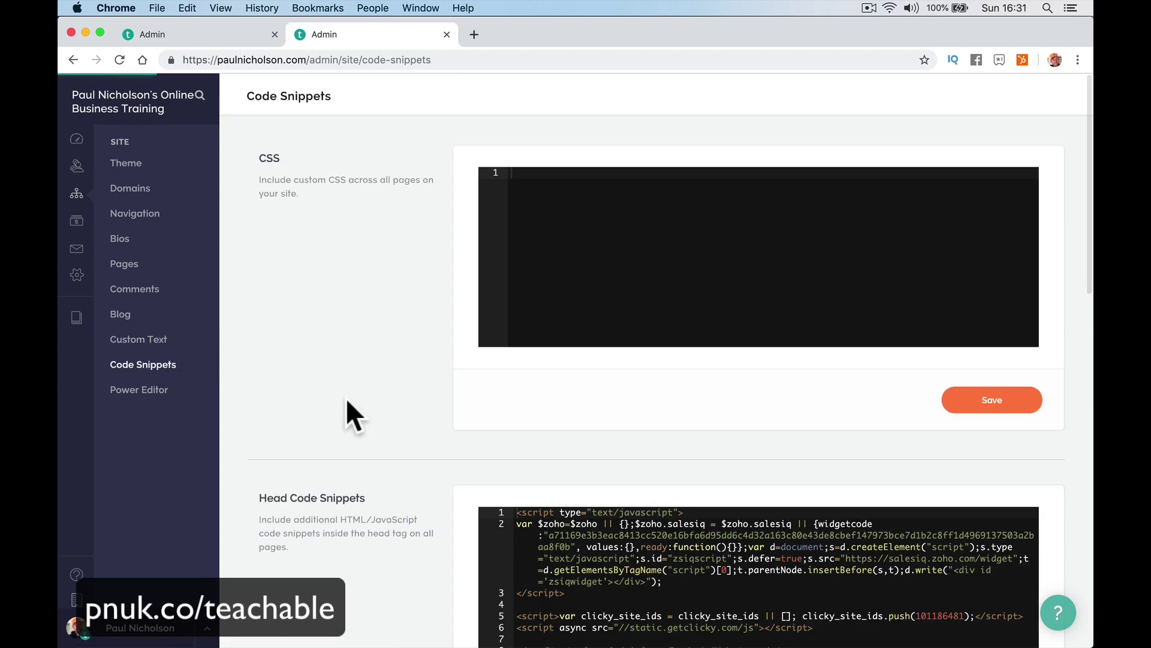
# Scroll the Site settings sidebar and bring up Power Editor, which shows the Professional-plan upgrade notice.
pyautogui.scroll(-7, 347, 399)
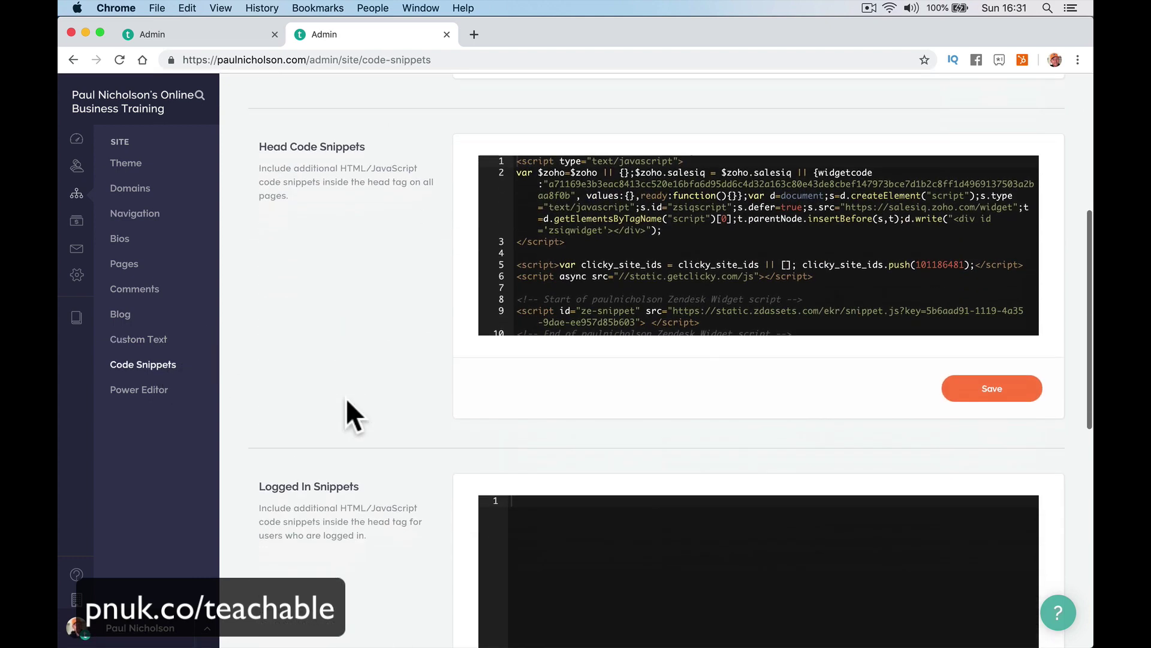
pyautogui.scroll(1, 347, 398)
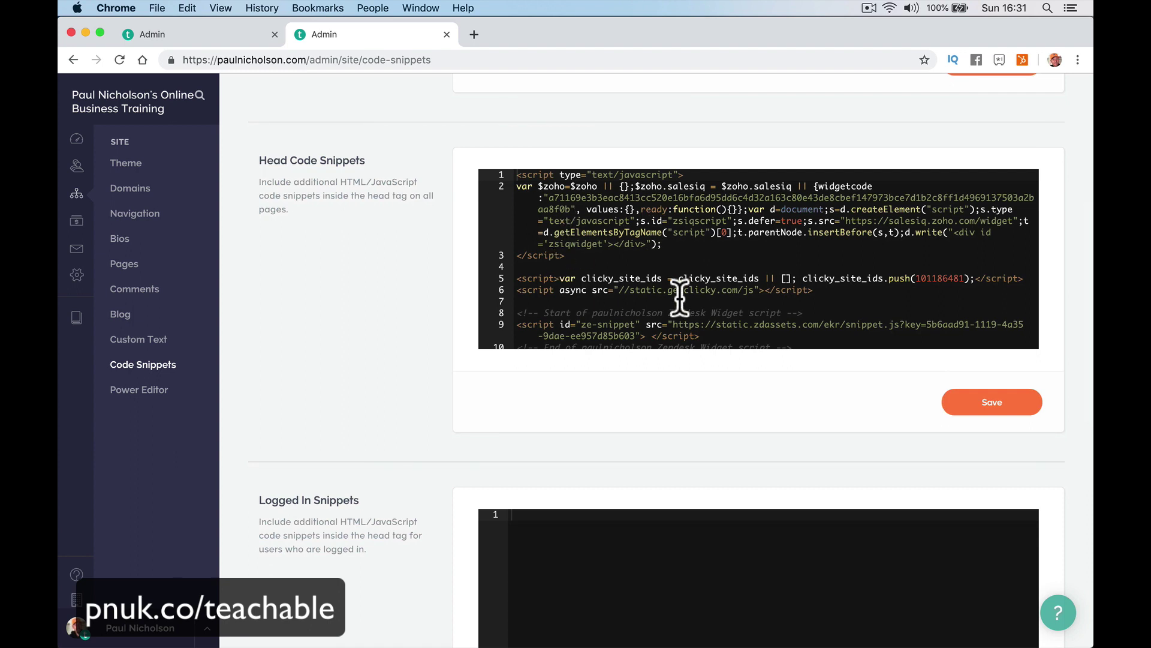
pyautogui.scroll(-3, 644, 260)
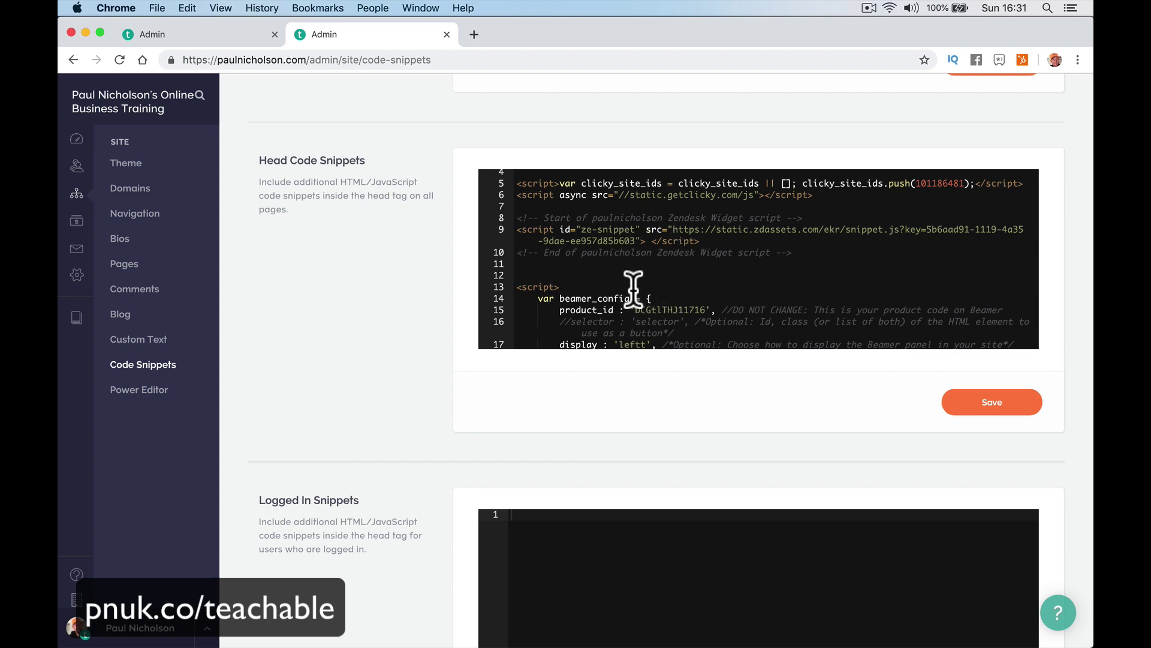
pyautogui.scroll(1, 696, 232)
pyautogui.scroll(3, 696, 233)
pyautogui.scroll(-6, 698, 282)
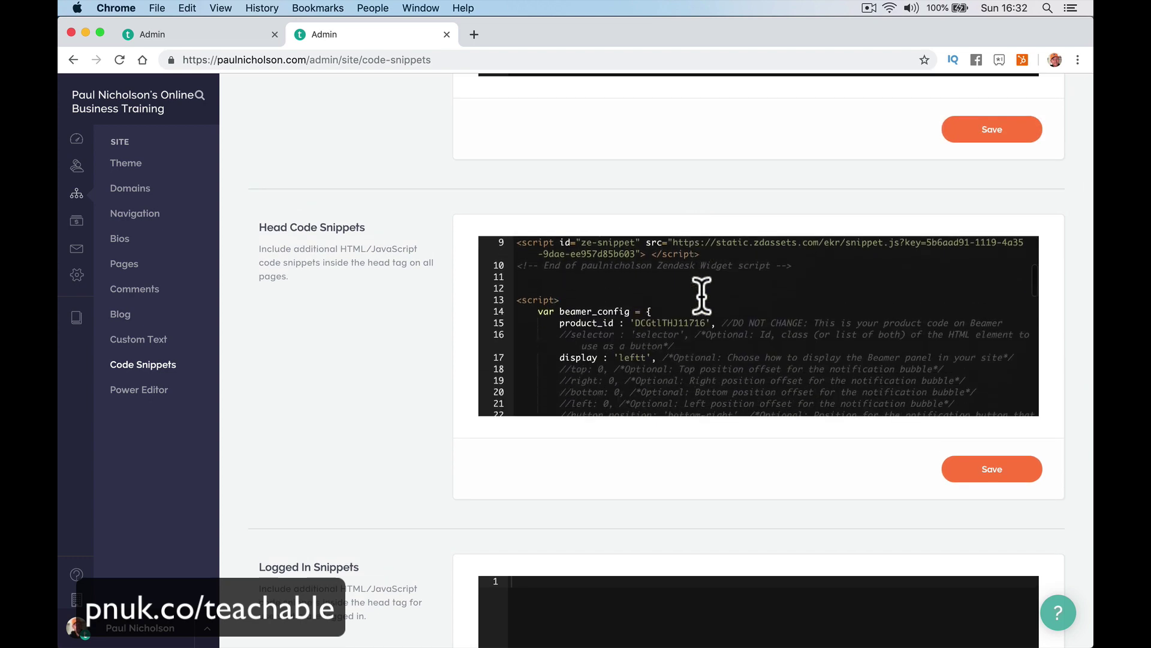
pyautogui.scroll(-5, 701, 295)
pyautogui.scroll(-5, 701, 295)
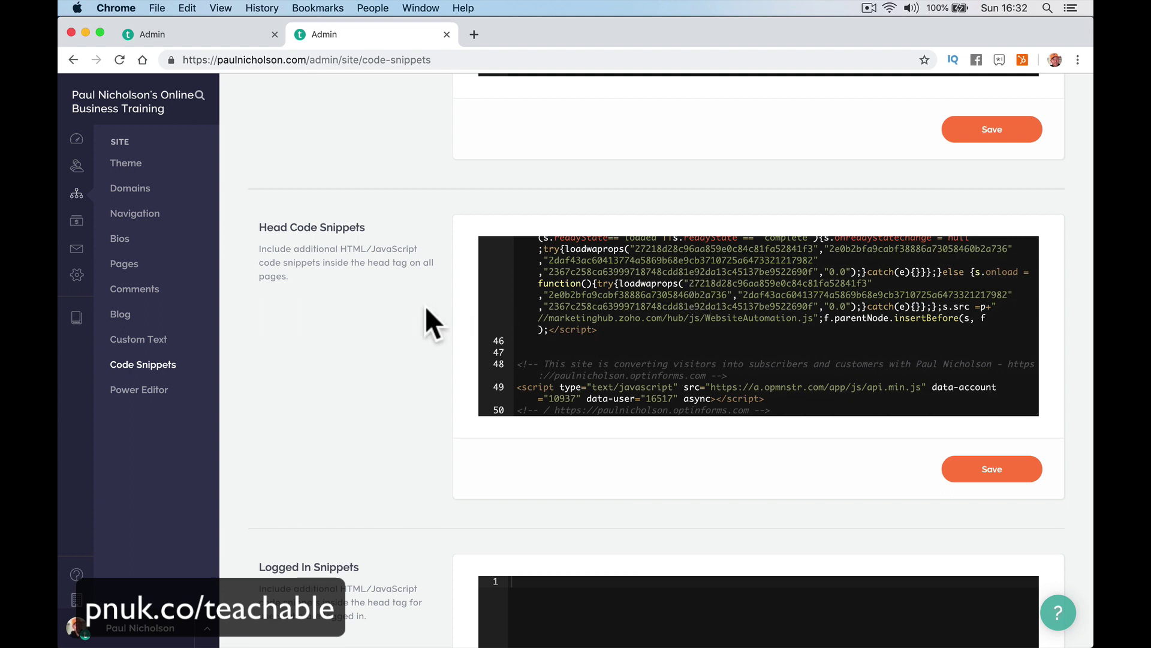
pyautogui.click(158, 400)
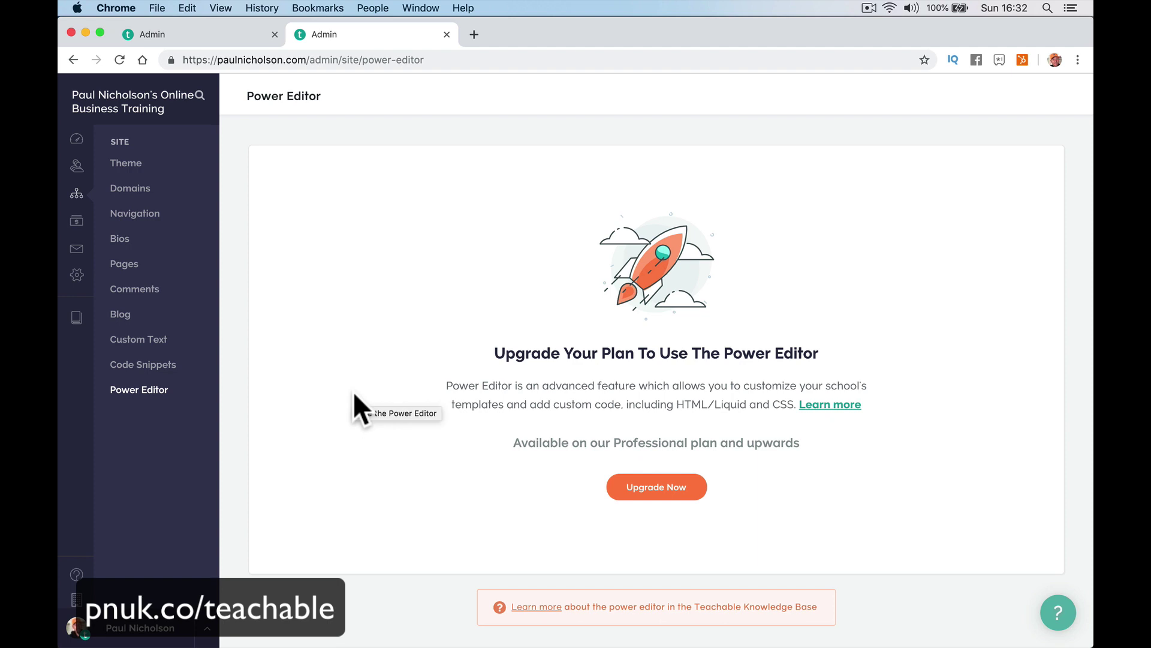
# Go to the Courses list and open the Zoho CRM Quickstart Free Full Training course.
pyautogui.click(76, 323)
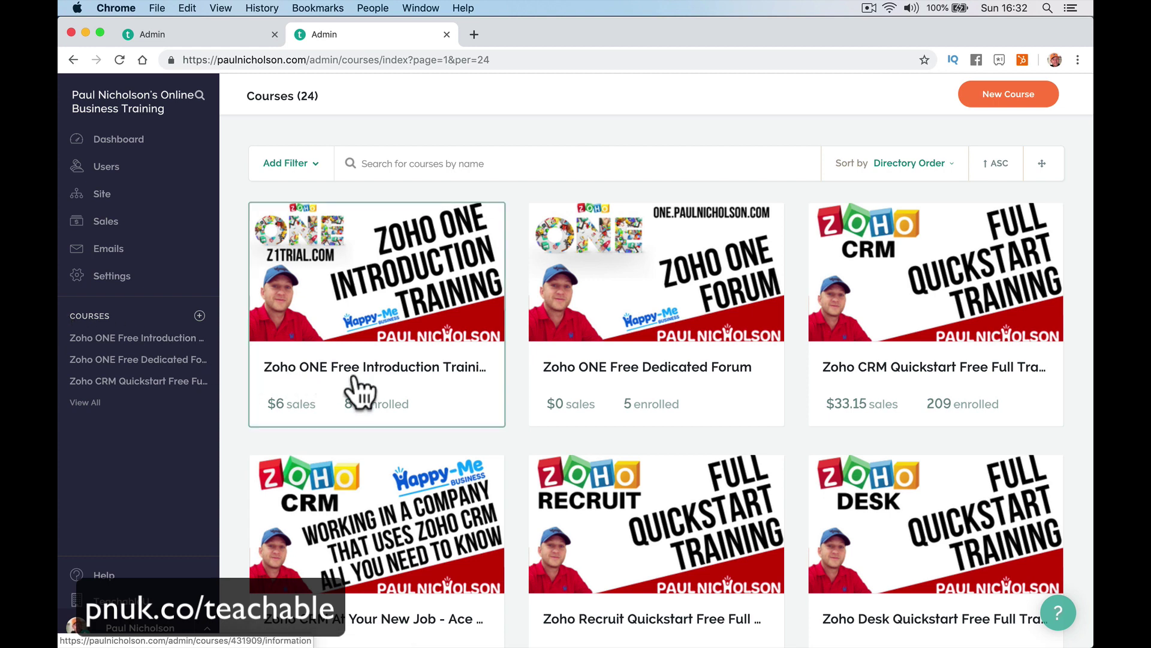
pyautogui.scroll(-3, 629, 470)
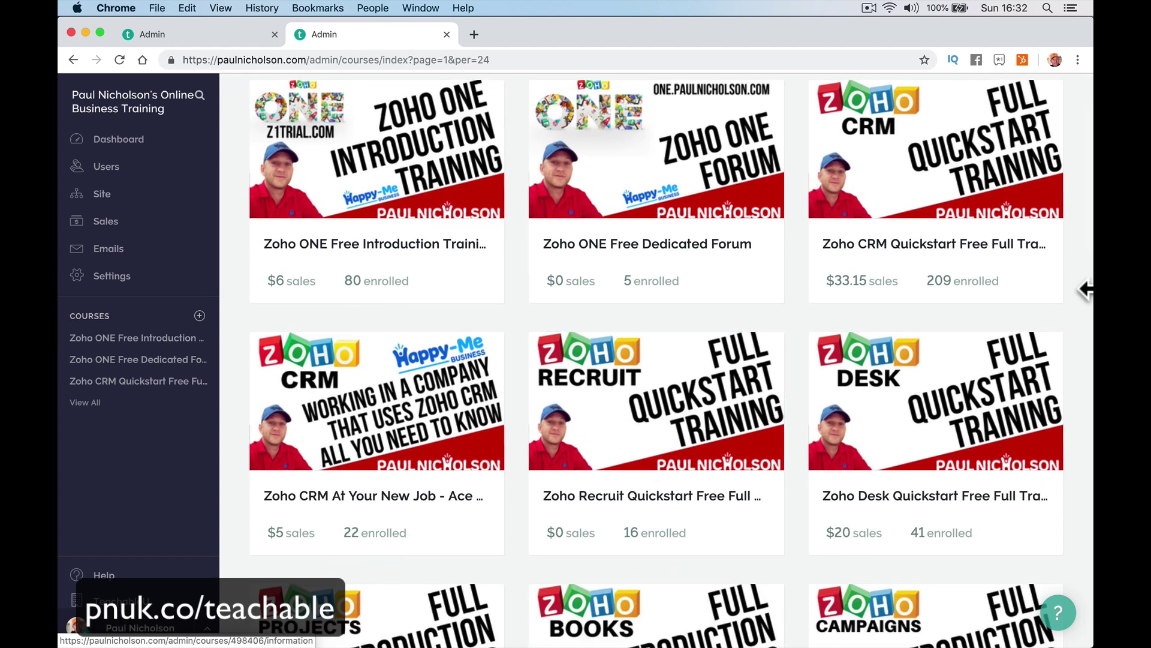
pyautogui.click(958, 198)
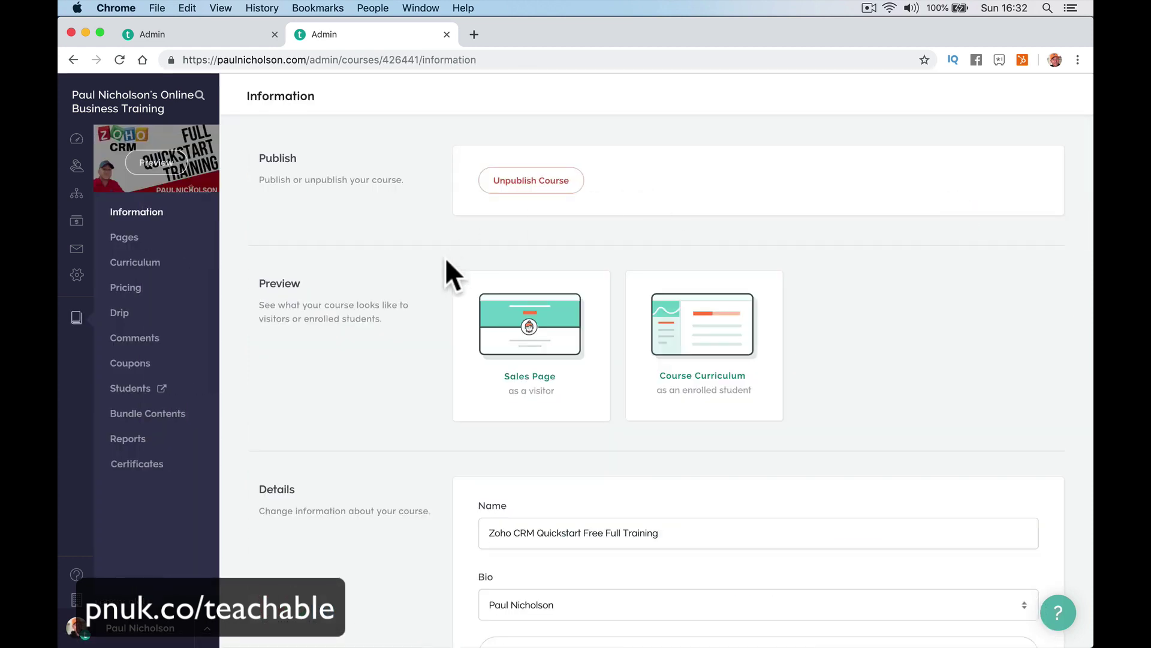
# Review the course Information, then go to its Pages section with the default sales page.
pyautogui.scroll(-10, 450, 272)
pyautogui.scroll(5, 536, 268)
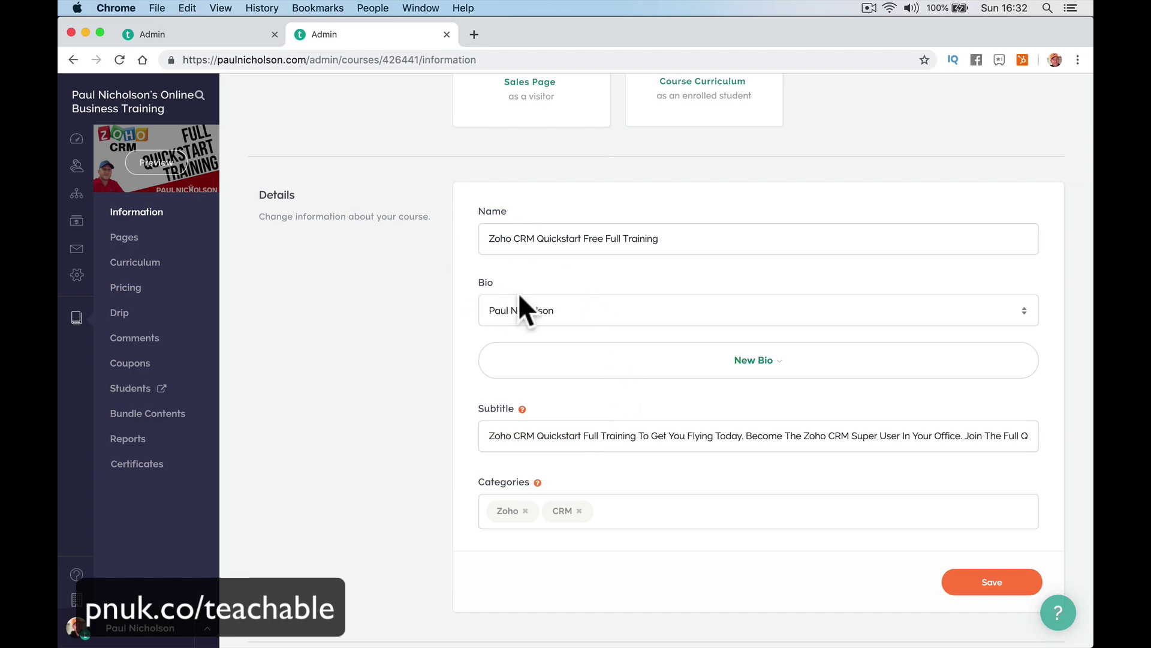
pyautogui.scroll(-8, 713, 388)
pyautogui.scroll(-15, 712, 389)
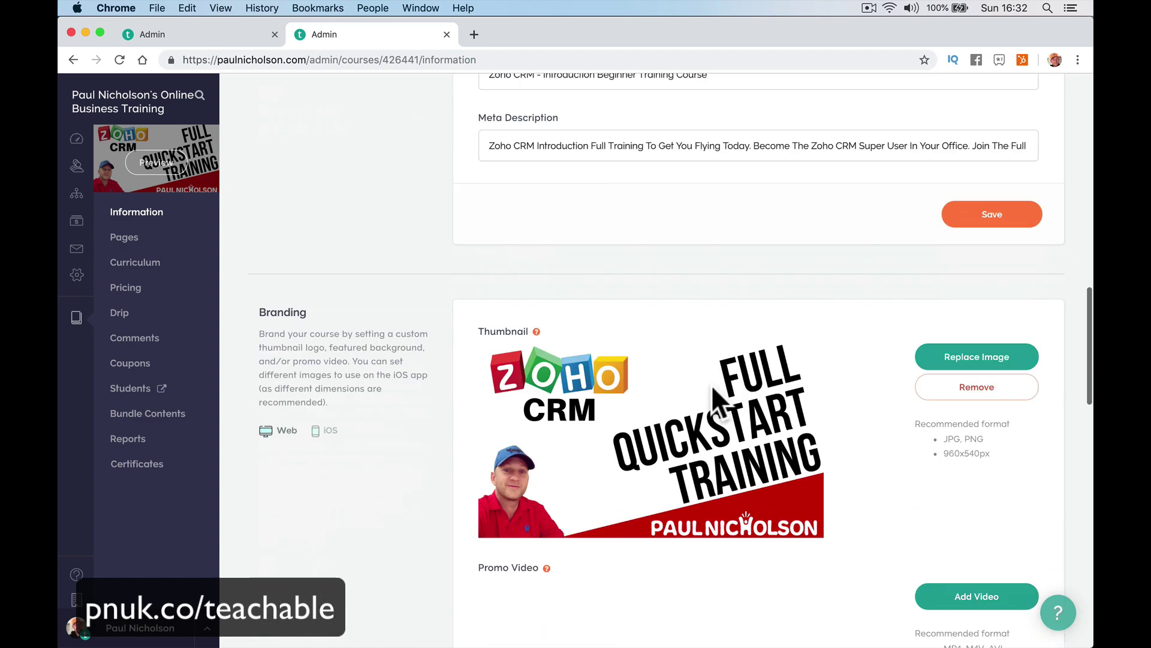
pyautogui.scroll(20, 713, 389)
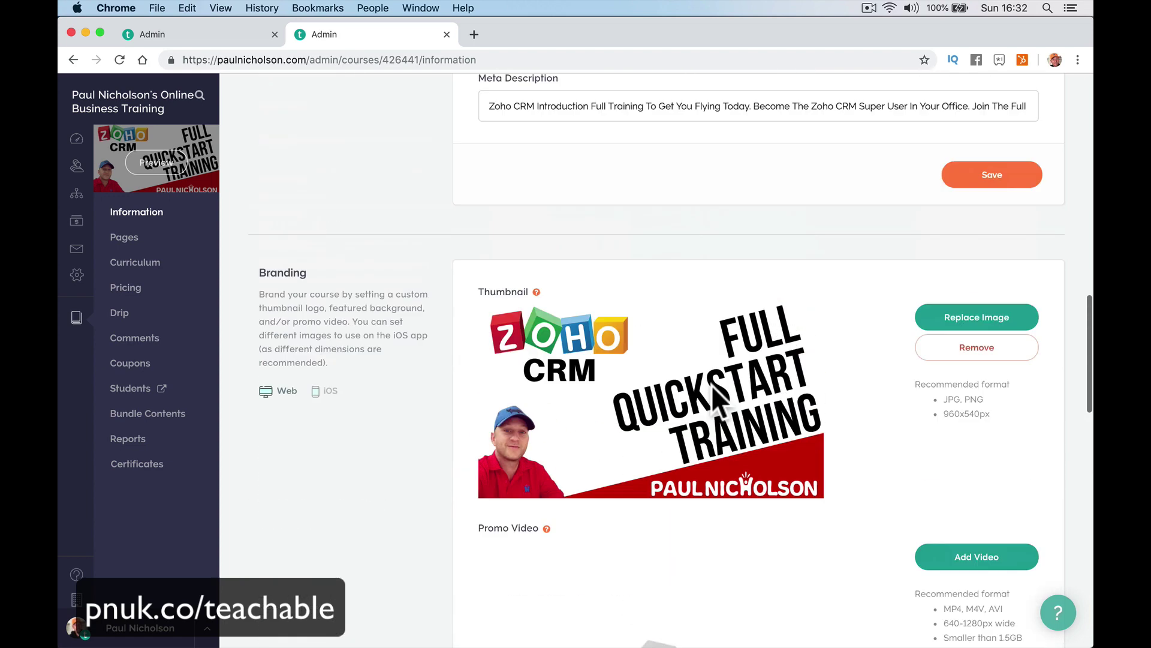
pyautogui.click(158, 243)
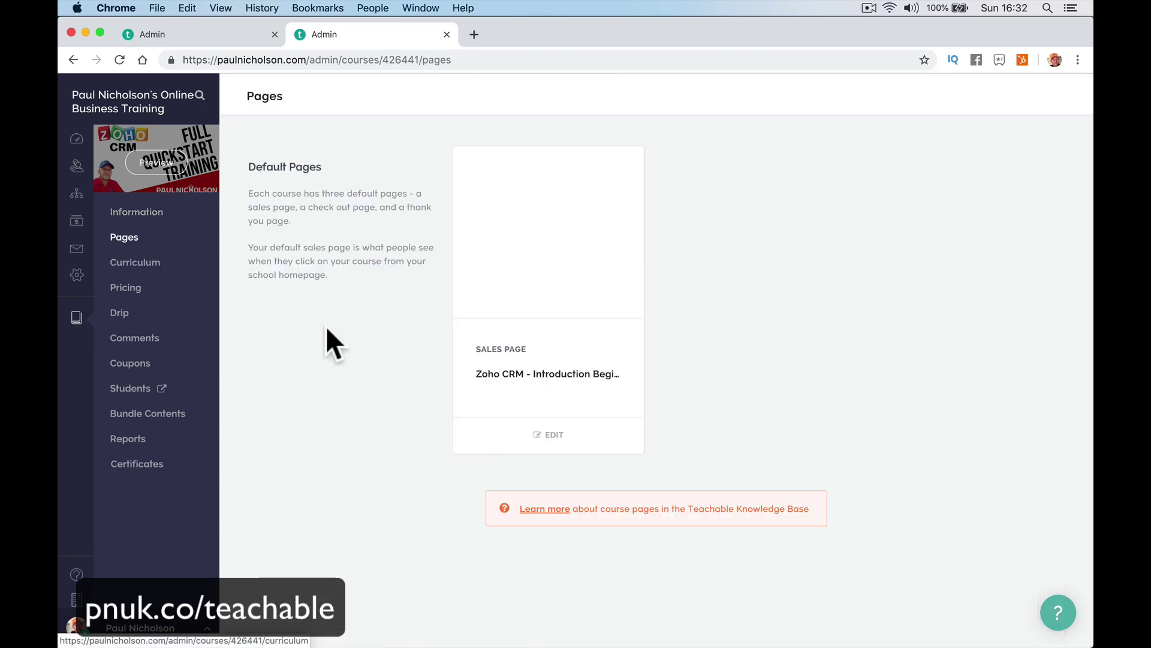
# Edit and review the course's Sales Page.
pyautogui.click(550, 434)
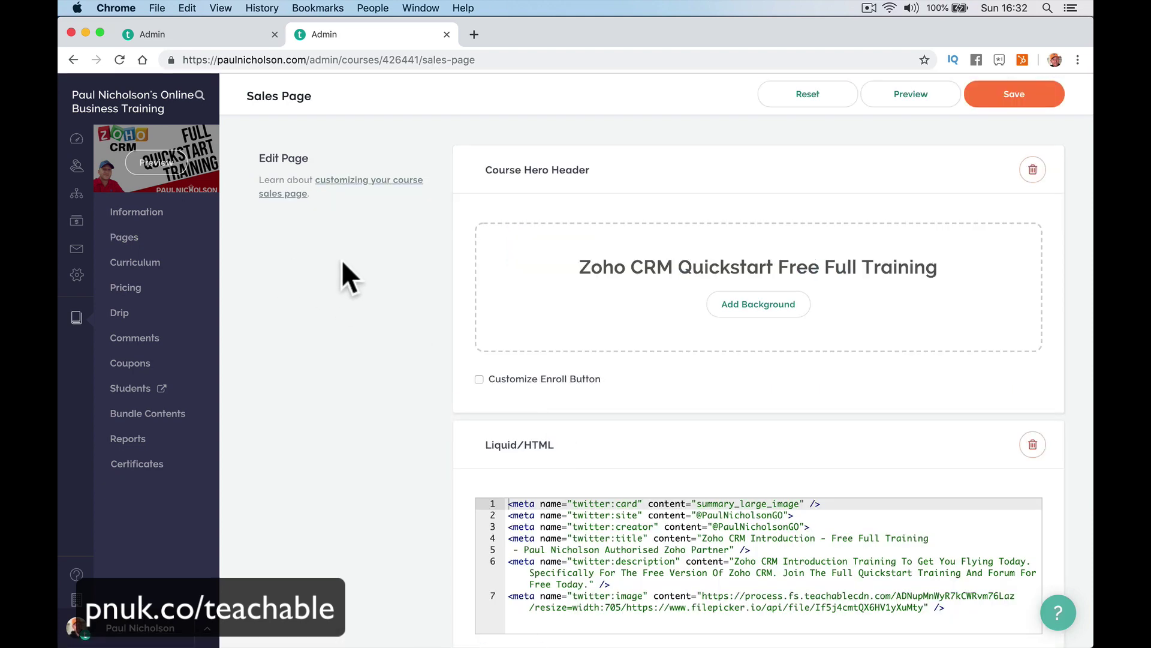
pyautogui.scroll(-10, 467, 341)
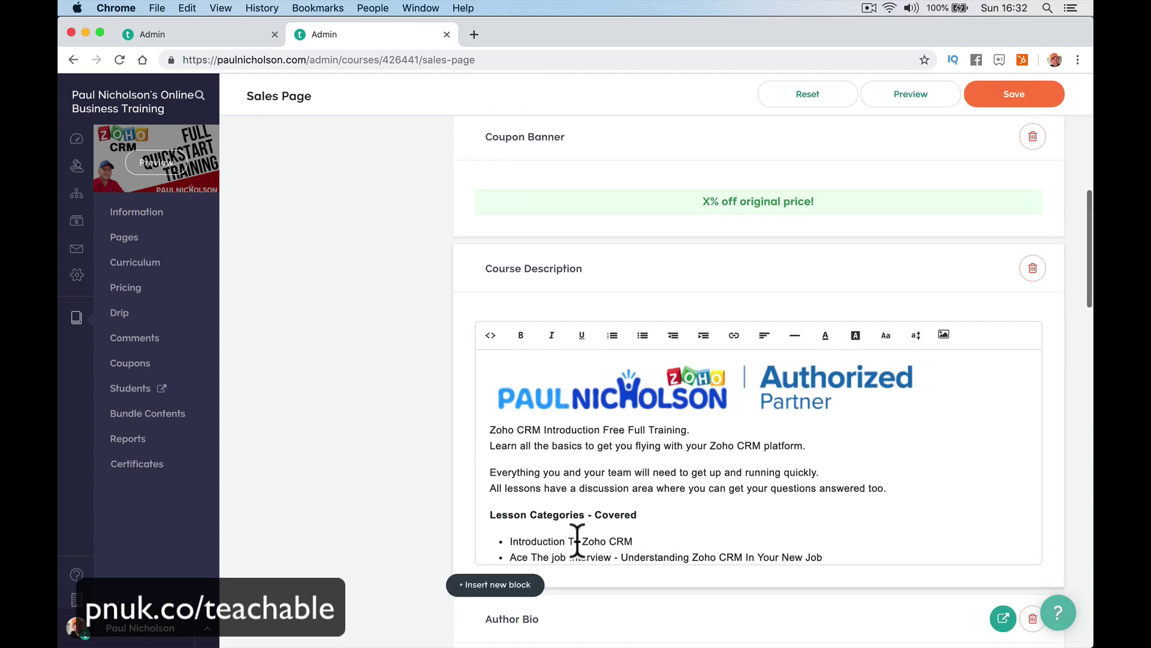
pyautogui.scroll(-10, 640, 483)
pyautogui.scroll(-10, 651, 569)
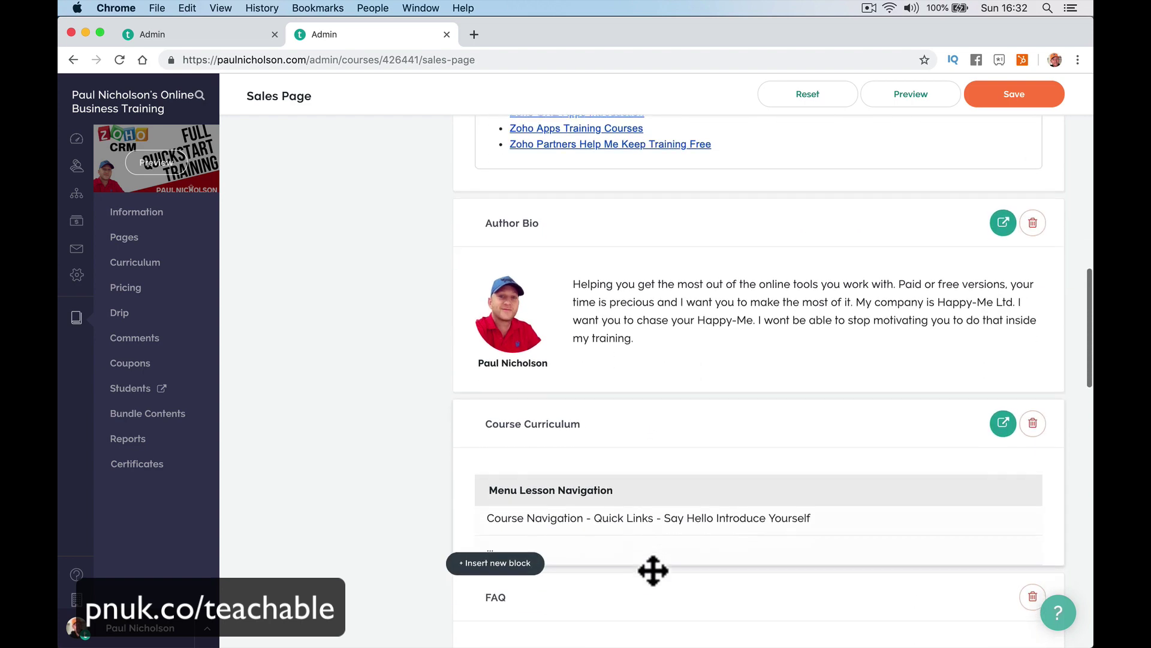
# Look over the course Curriculum, then go to Pricing with its single Free Course plan.
pyautogui.click(159, 264)
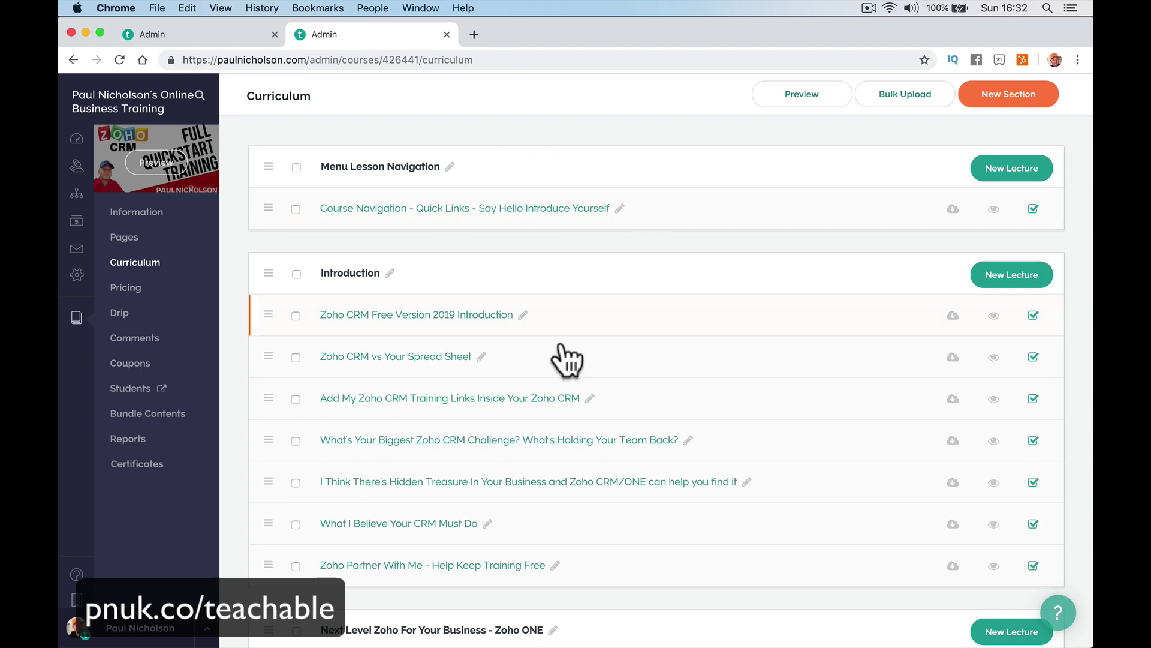
pyautogui.scroll(-5, 570, 420)
pyautogui.scroll(5, 521, 240)
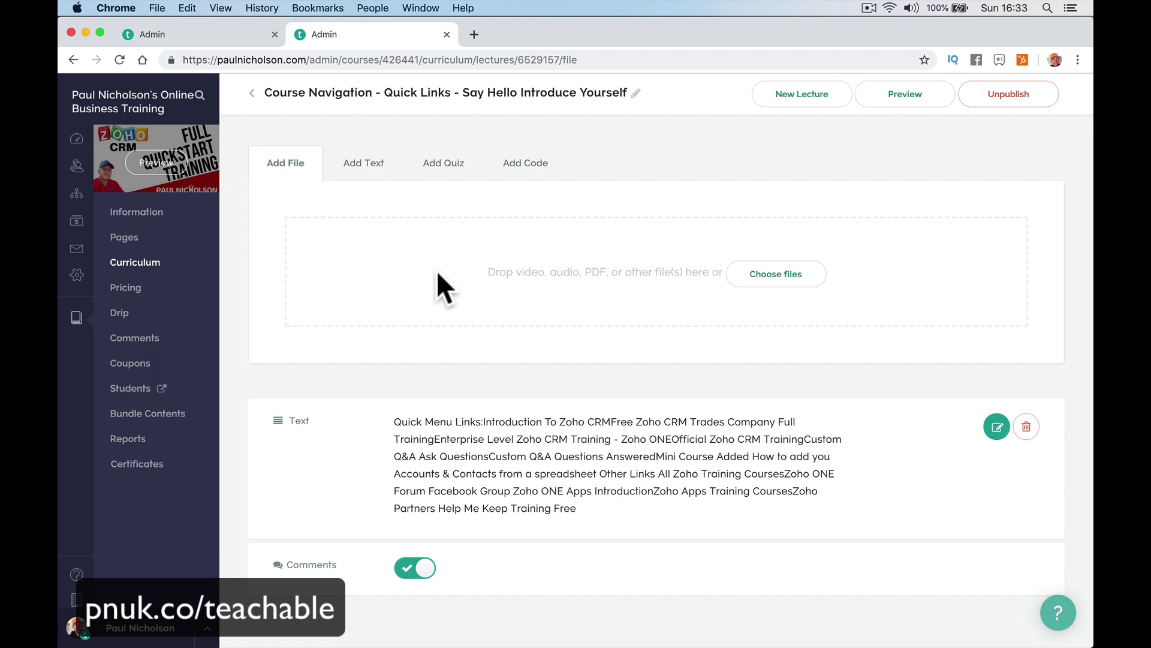
pyautogui.click(219, 293)
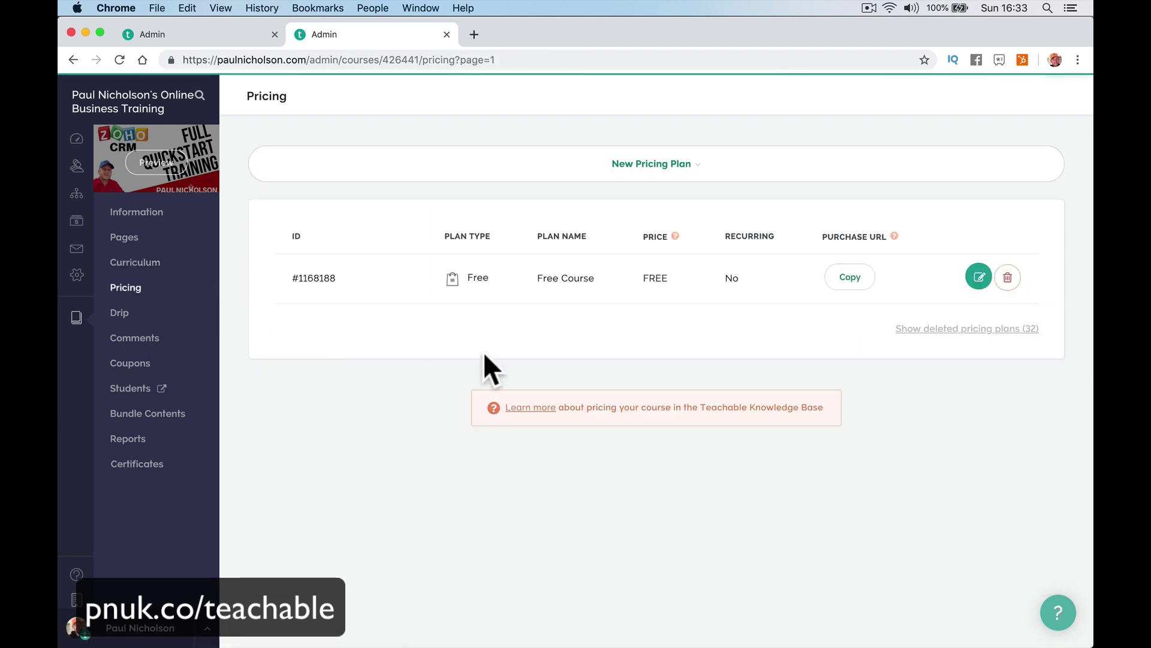
# Browse the New Pricing Plan types, Drip, Comments and Coupons, ending on the empty Bundle Contents.
pyautogui.click(665, 171)
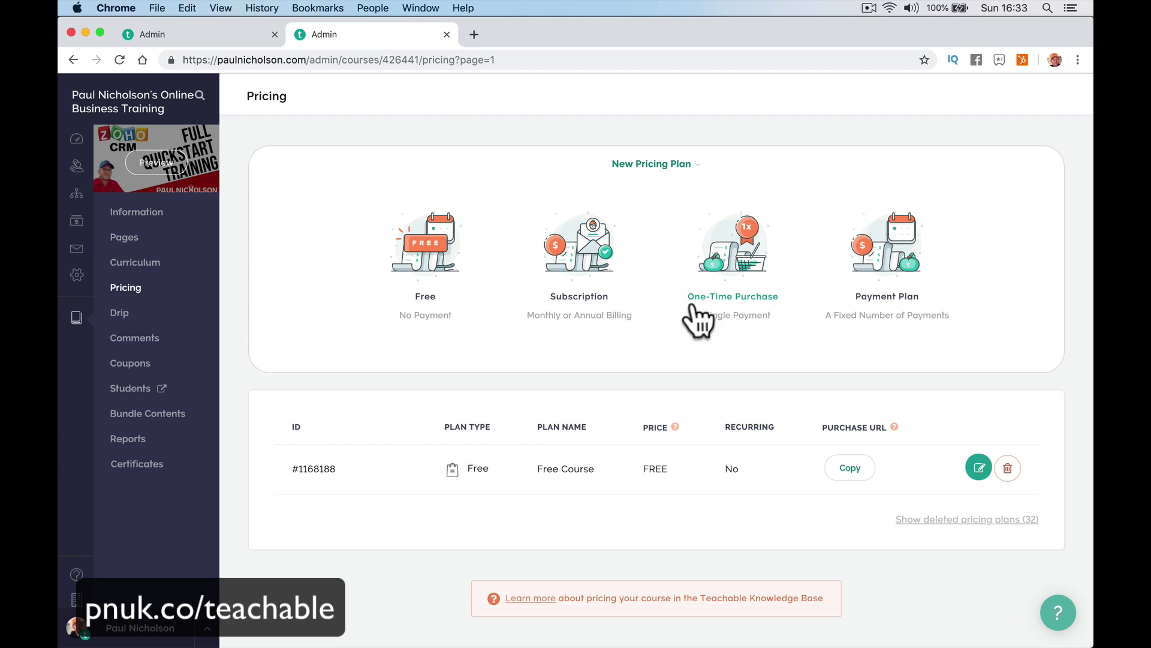
pyautogui.click(197, 422)
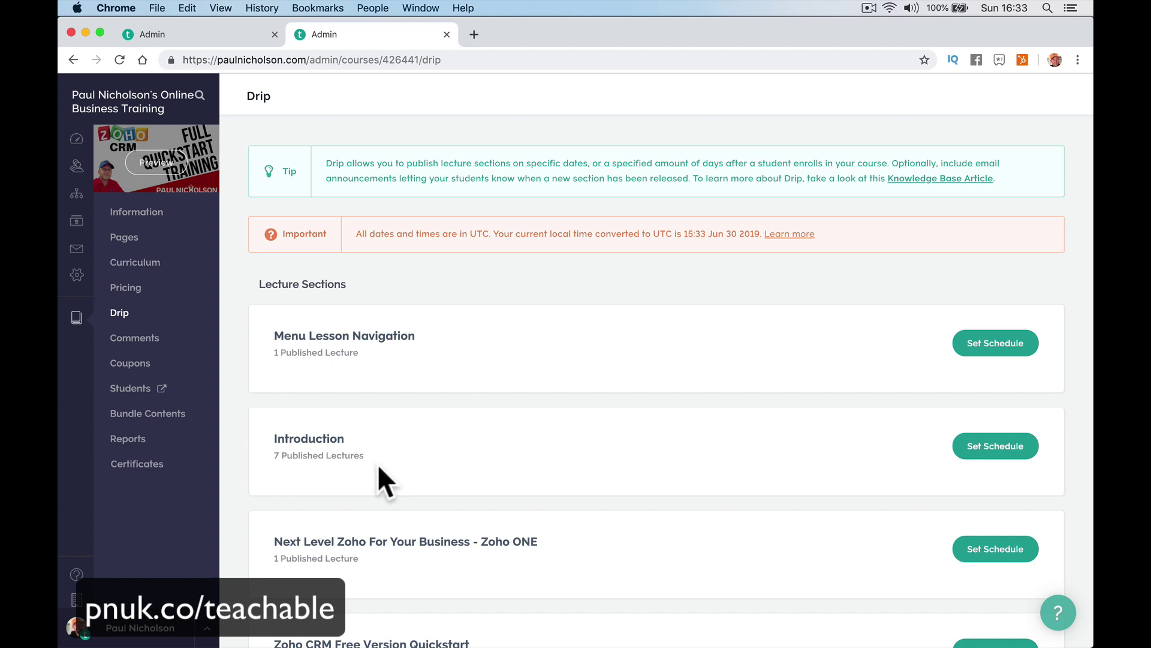
pyautogui.click(141, 339)
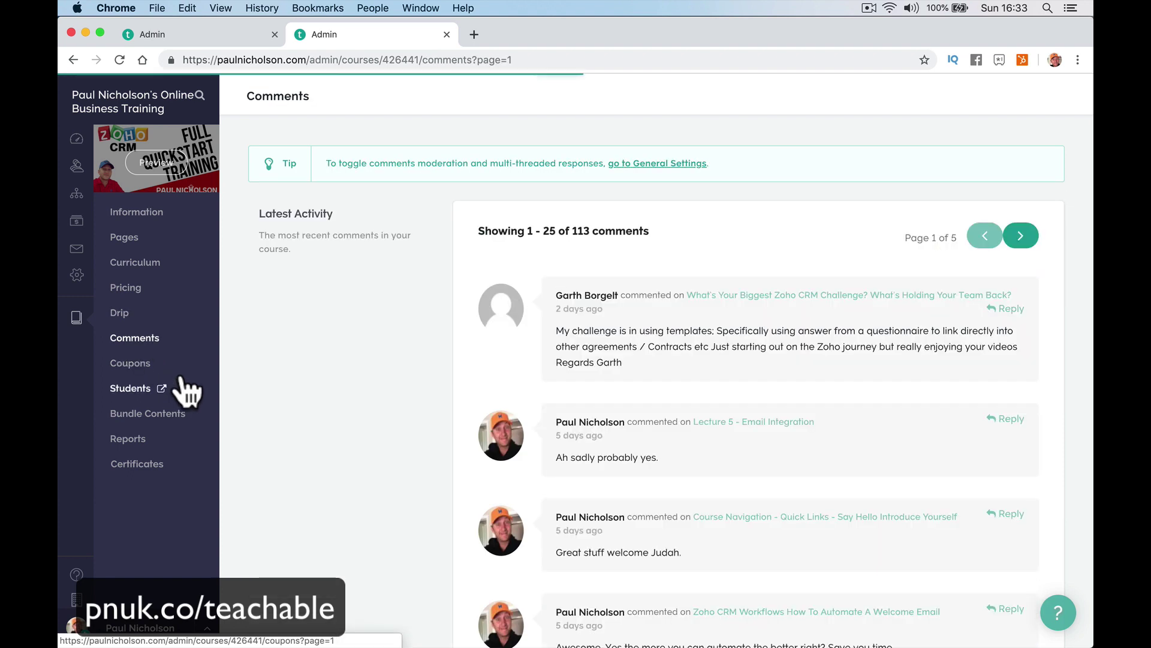
pyautogui.click(137, 364)
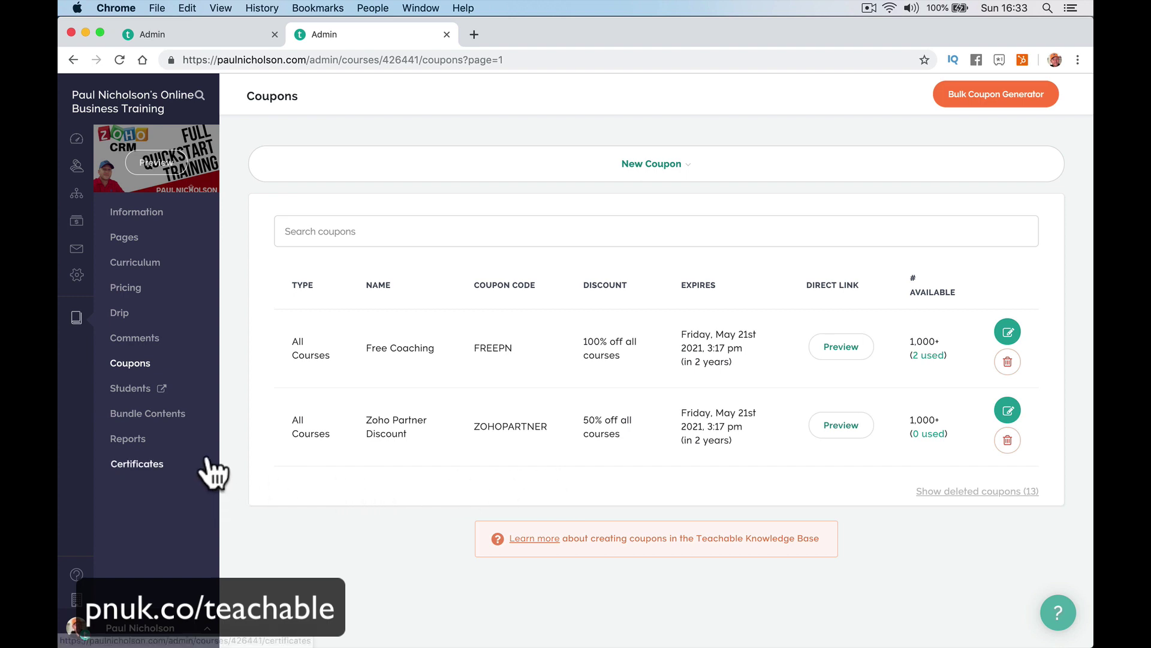
pyautogui.click(174, 418)
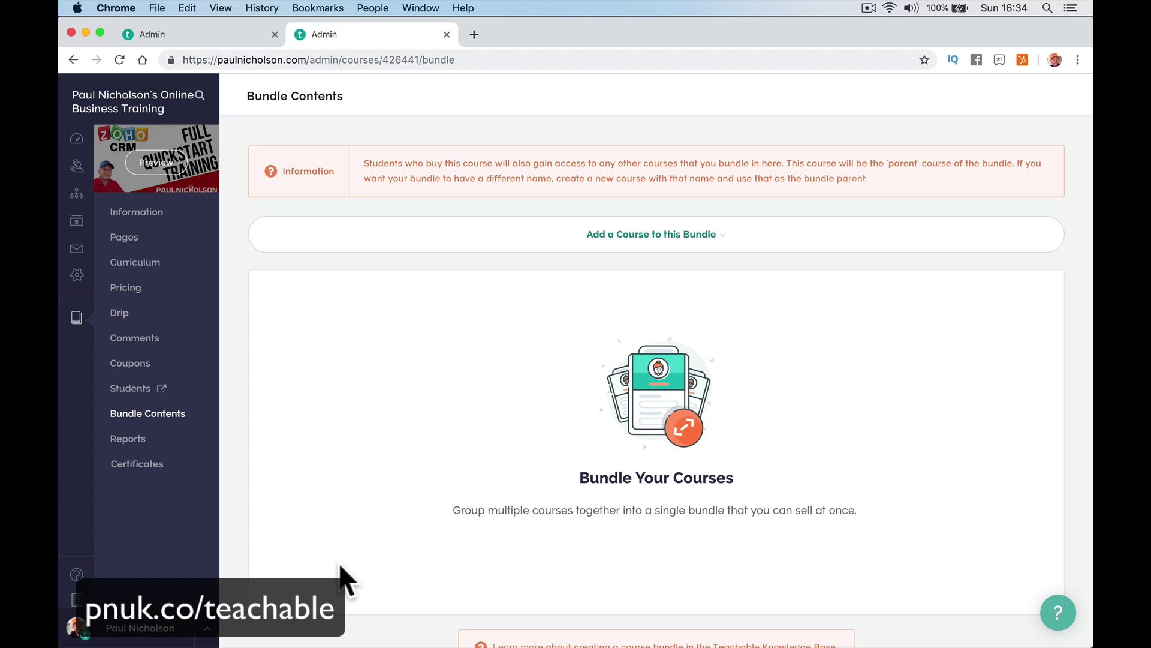
# View the course Reports and Certificates, then start a blank New Email under Emails Compose.
pyautogui.click(130, 442)
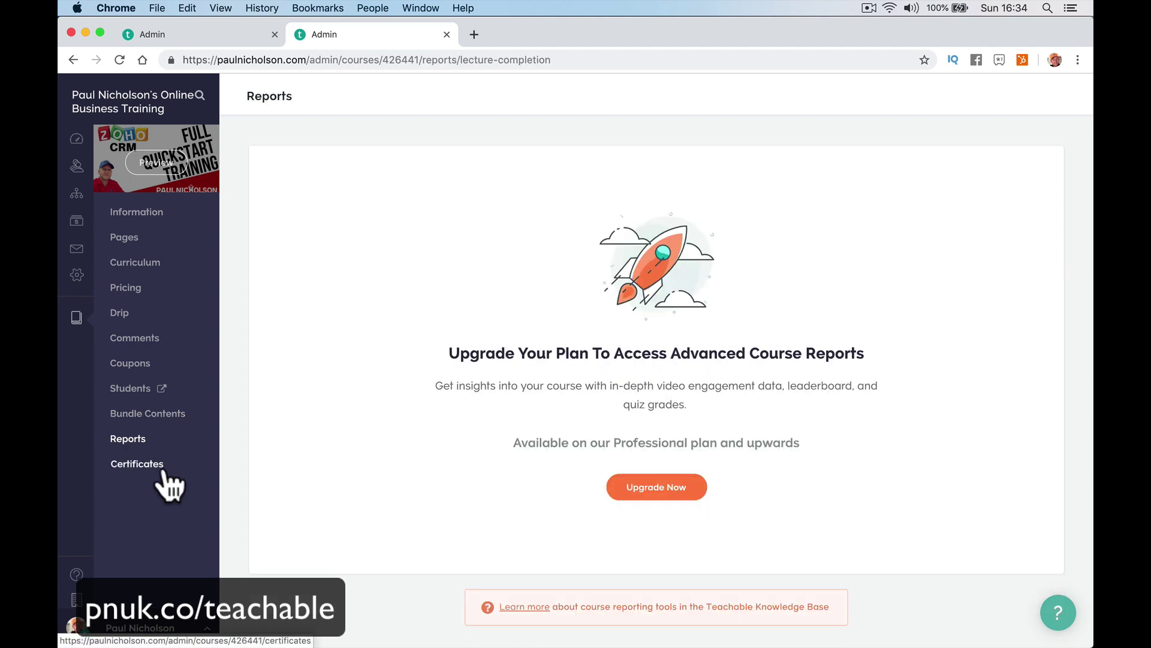
pyautogui.click(158, 466)
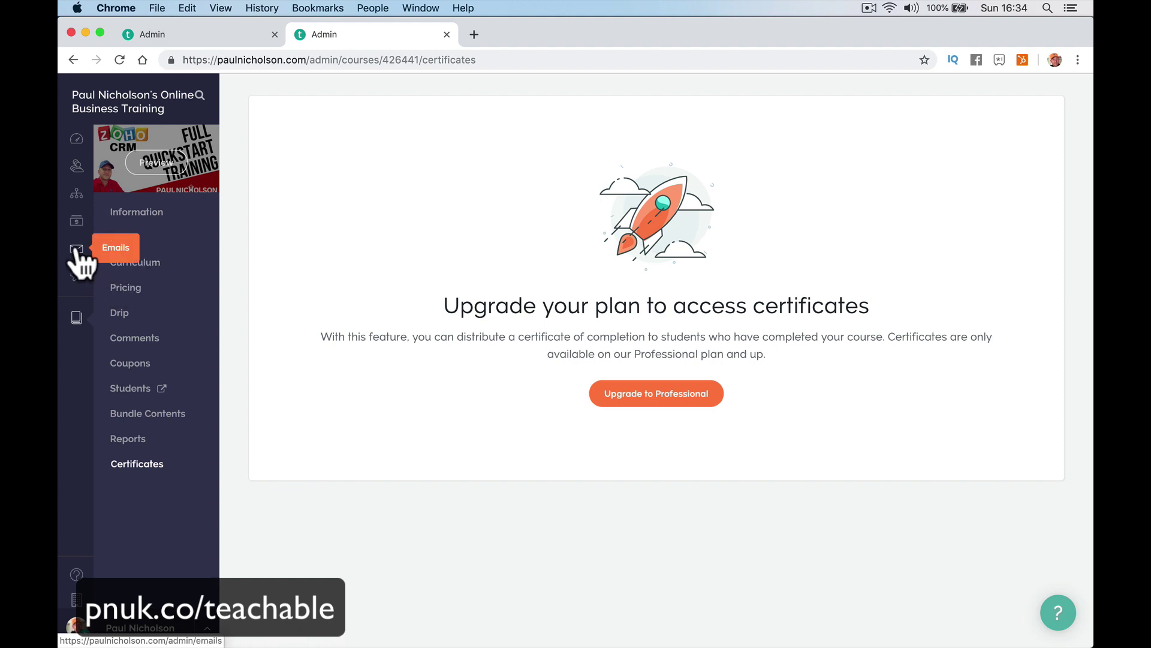
pyautogui.click(76, 251)
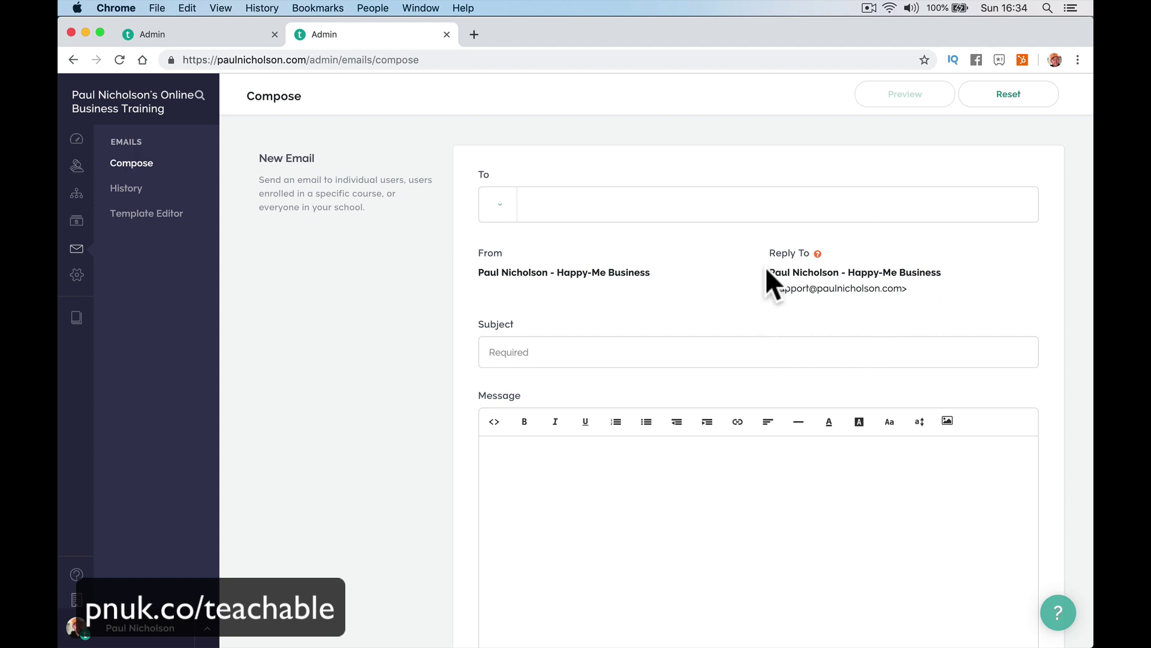
# Try the All Users and Individual Users recipient options, searching for a specific user's email address.
pyautogui.click(500, 210)
pyautogui.click(513, 302)
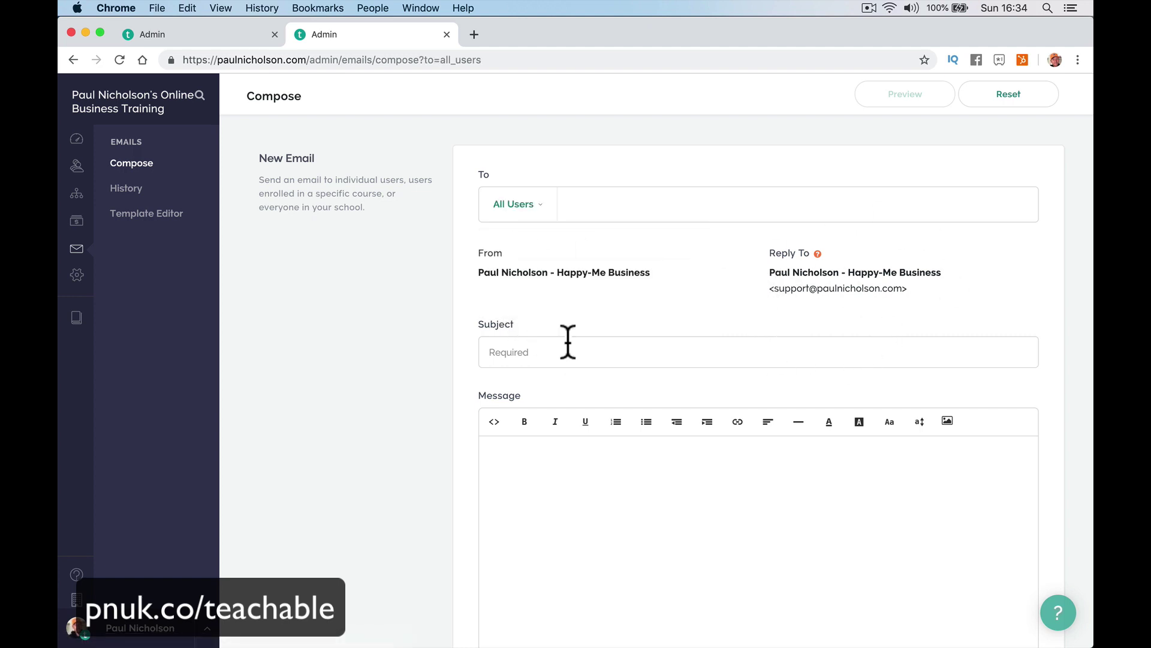
pyautogui.click(520, 206)
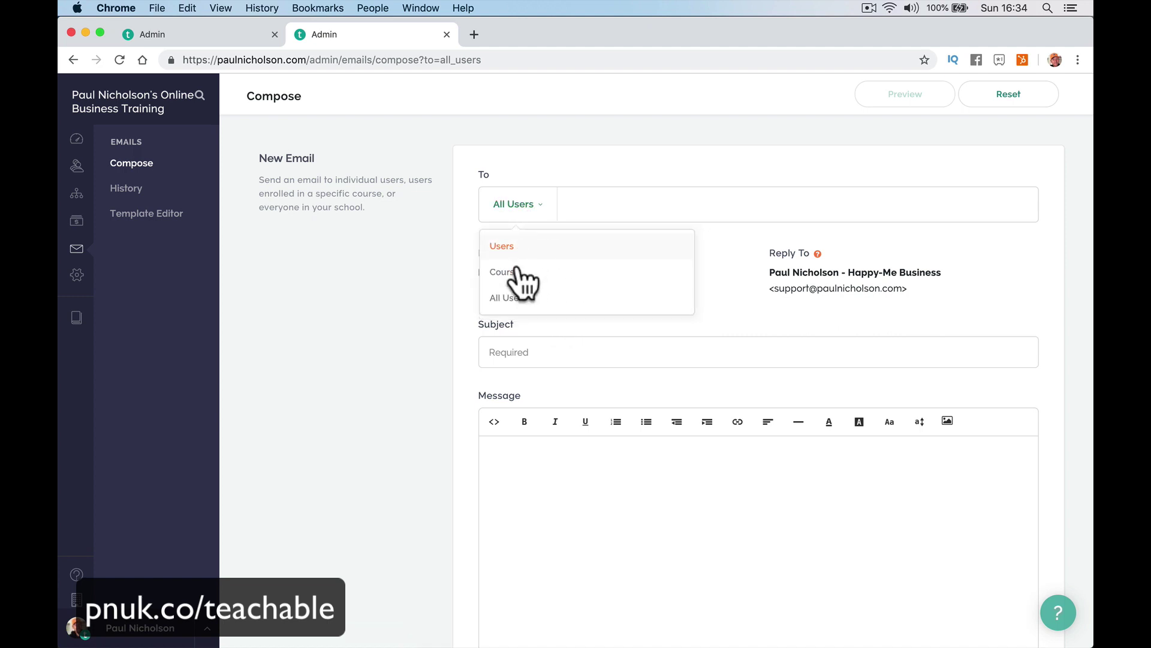
pyautogui.click(526, 247)
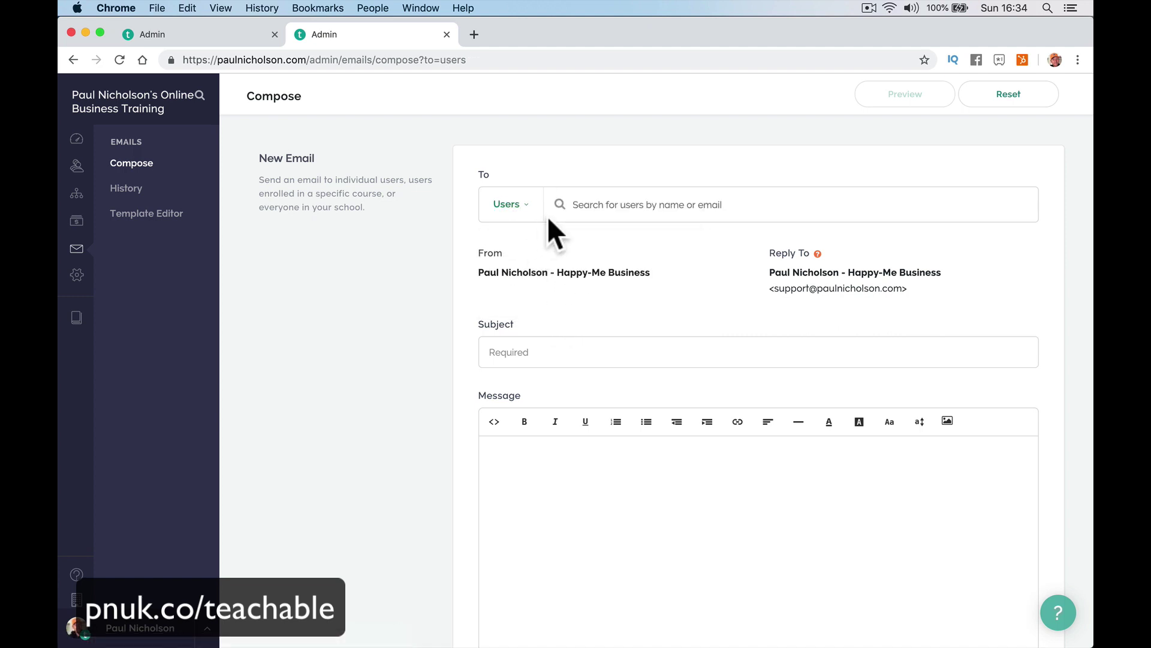
pyautogui.click(586, 201)
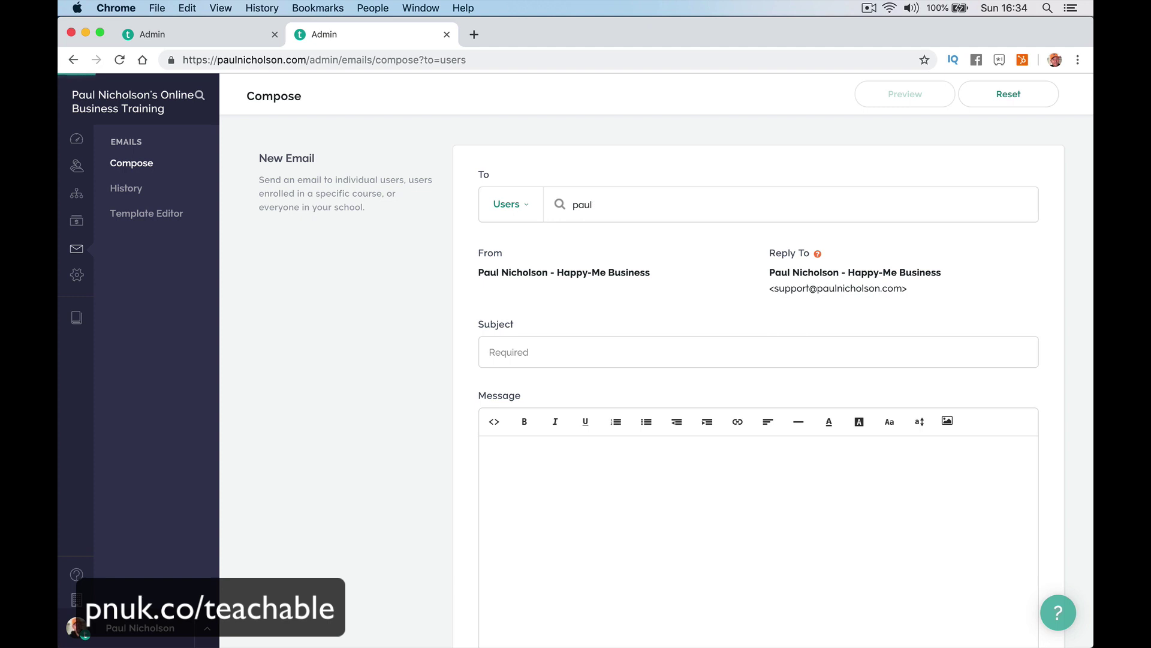
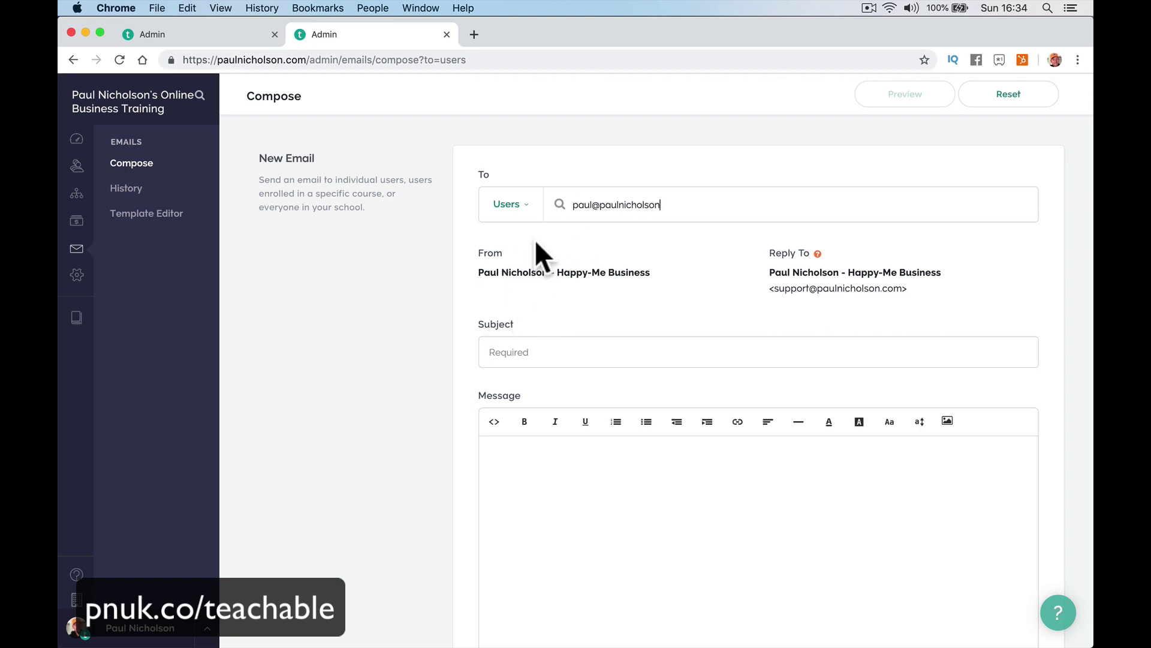
# Clear the To field, address the email to Zoho CRM Quickstart Free Full Training students, then go to Settings.
pyautogui.doubleClick(640, 204)
pyautogui.press('BackSpace')
pyautogui.press('BackSpace')
pyautogui.press('BackSpace')
pyautogui.press('BackSpace')
pyautogui.press('BackSpace')
pyautogui.press('BackSpace')
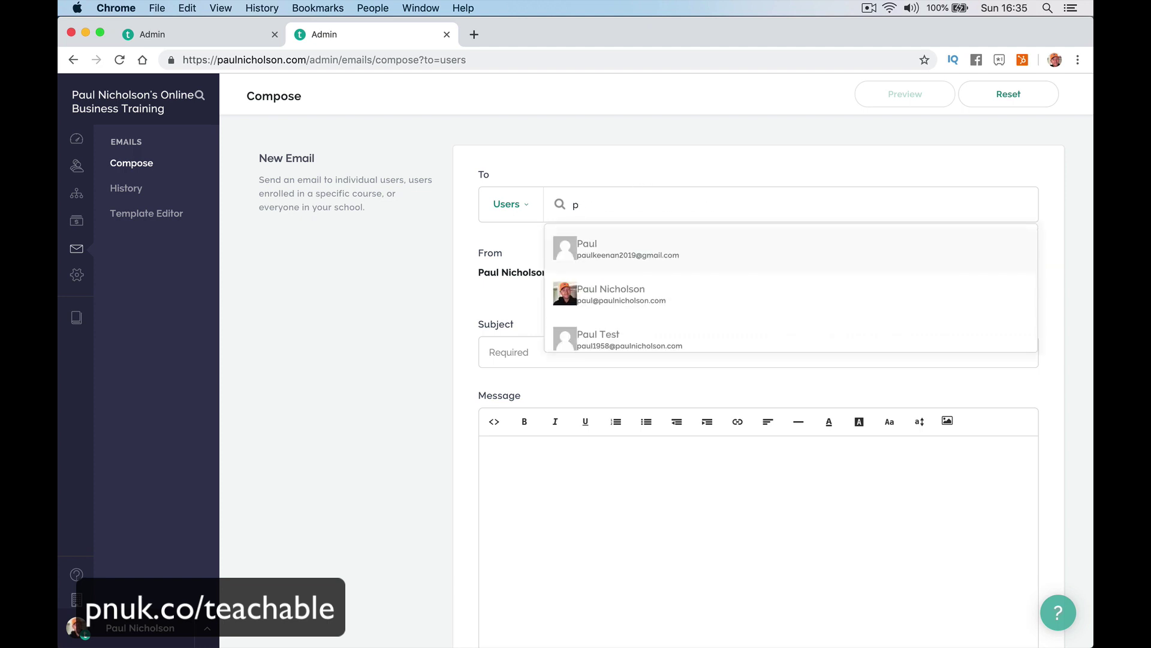
pyautogui.click(508, 207)
pyautogui.click(459, 240)
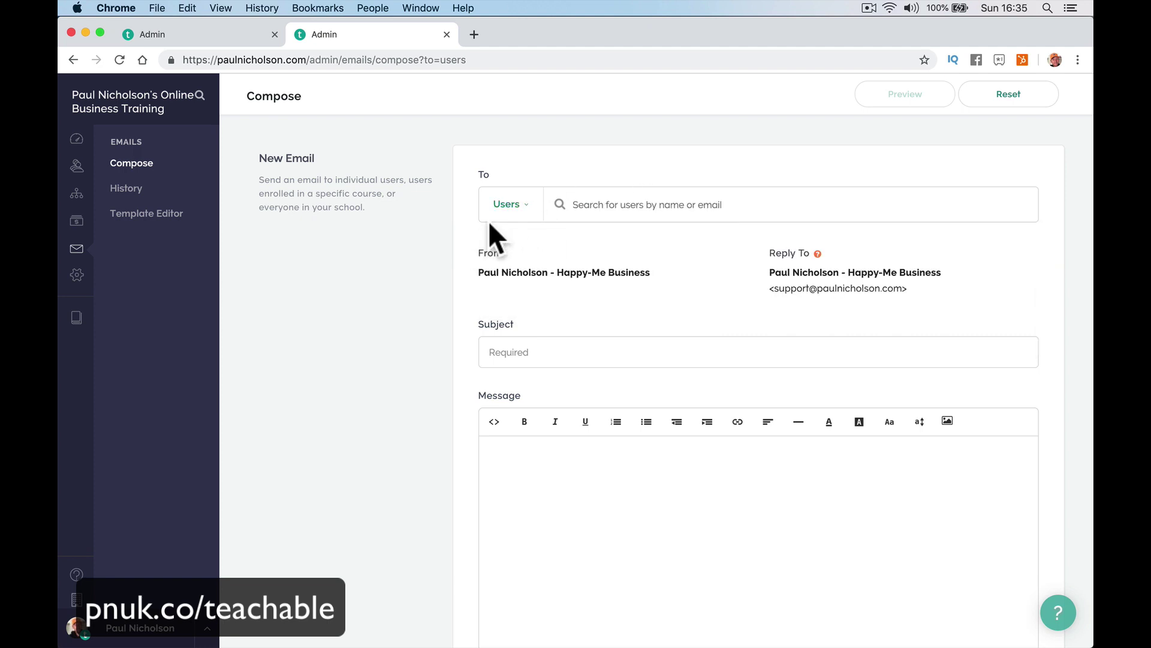
pyautogui.click(497, 204)
pyautogui.click(536, 272)
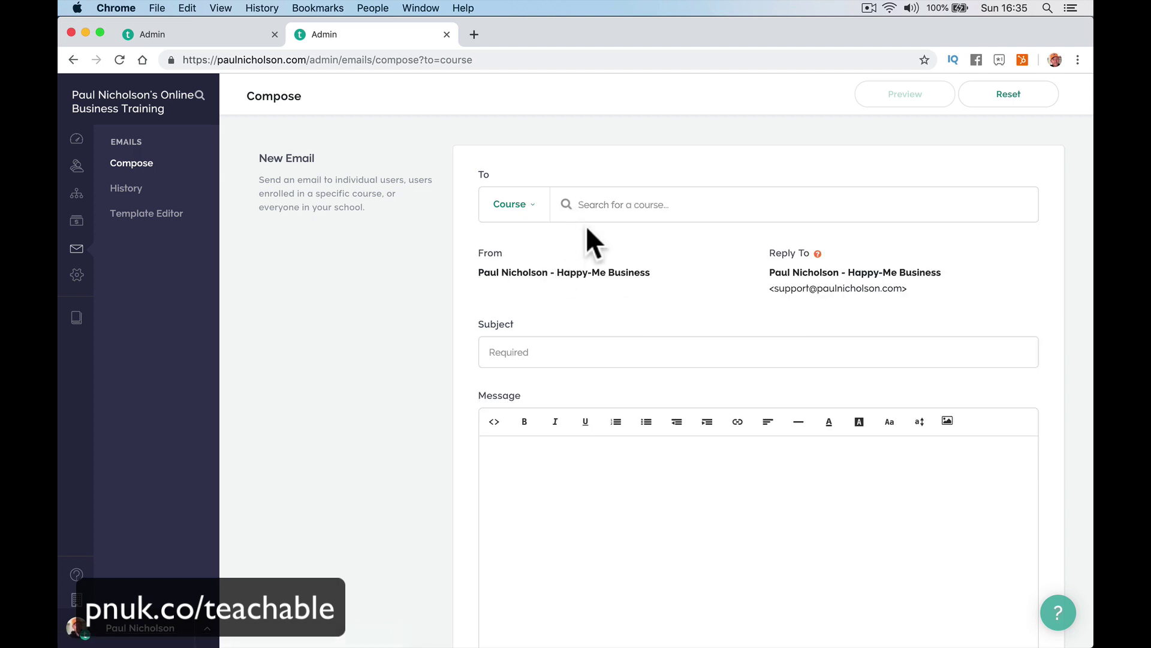
pyautogui.write('zoho')
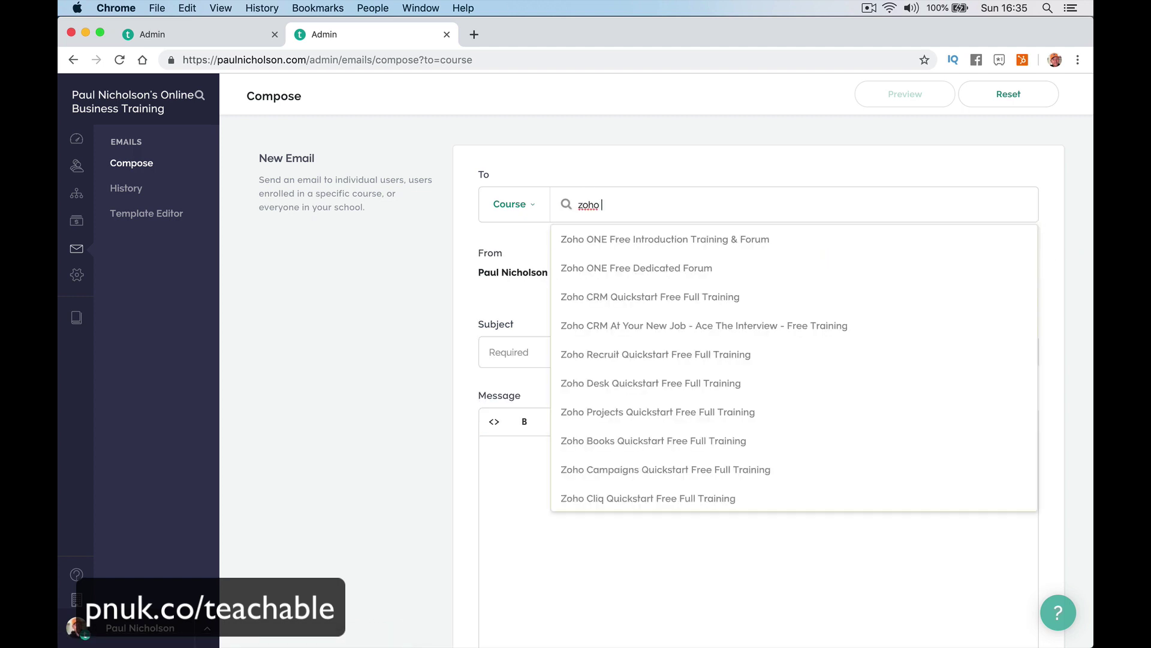
pyautogui.write(' crm')
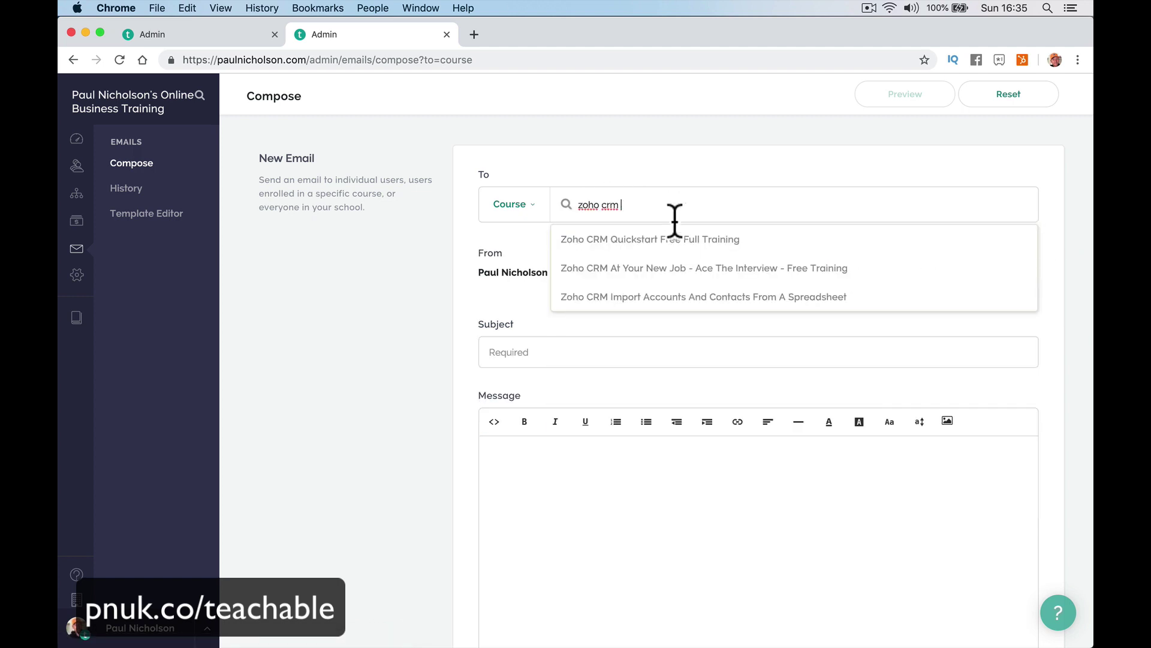
pyautogui.click(674, 240)
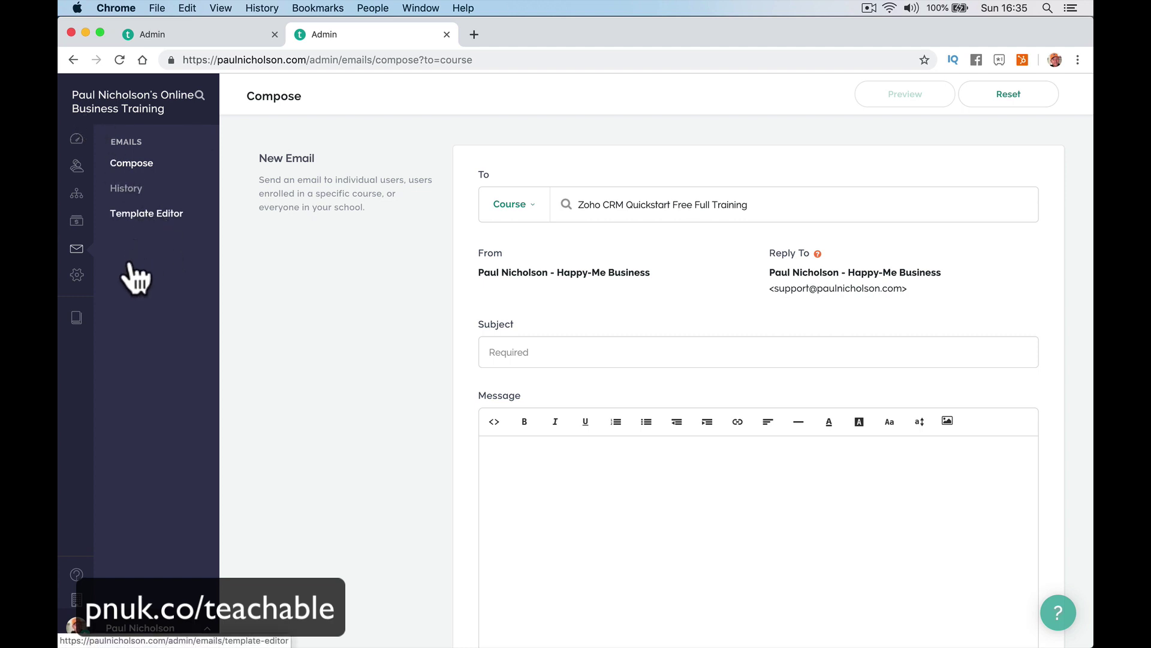
pyautogui.click(160, 283)
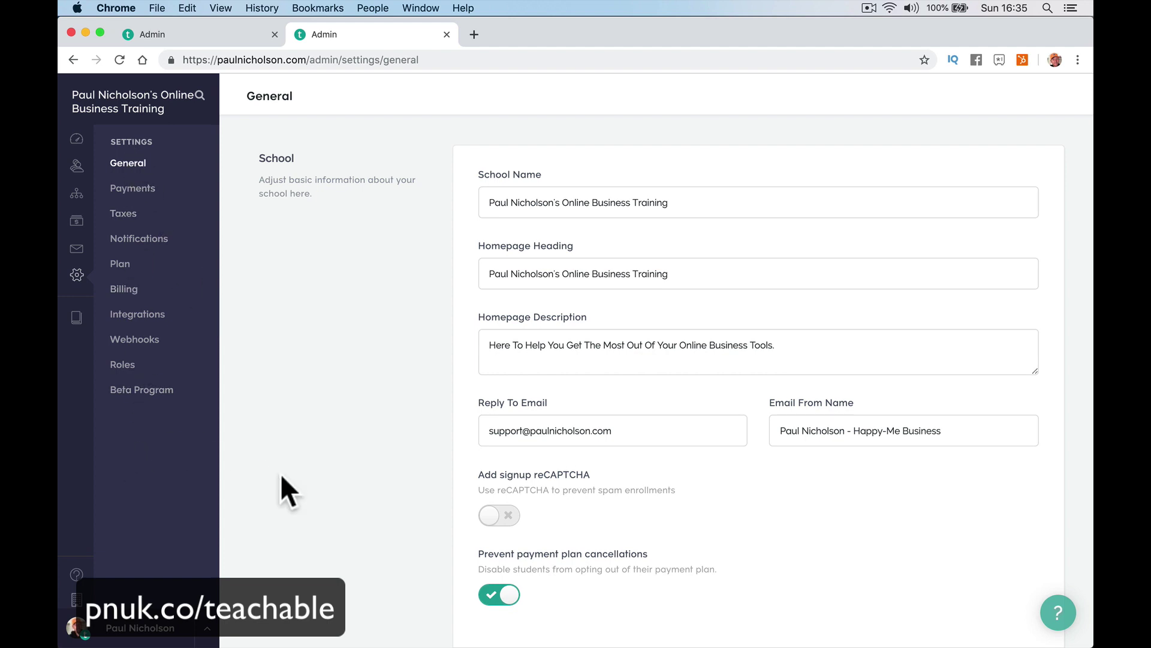
# Review the Payments and Taxes settings, then reach the public homepage via the Zoho ONE course.
pyautogui.click(173, 191)
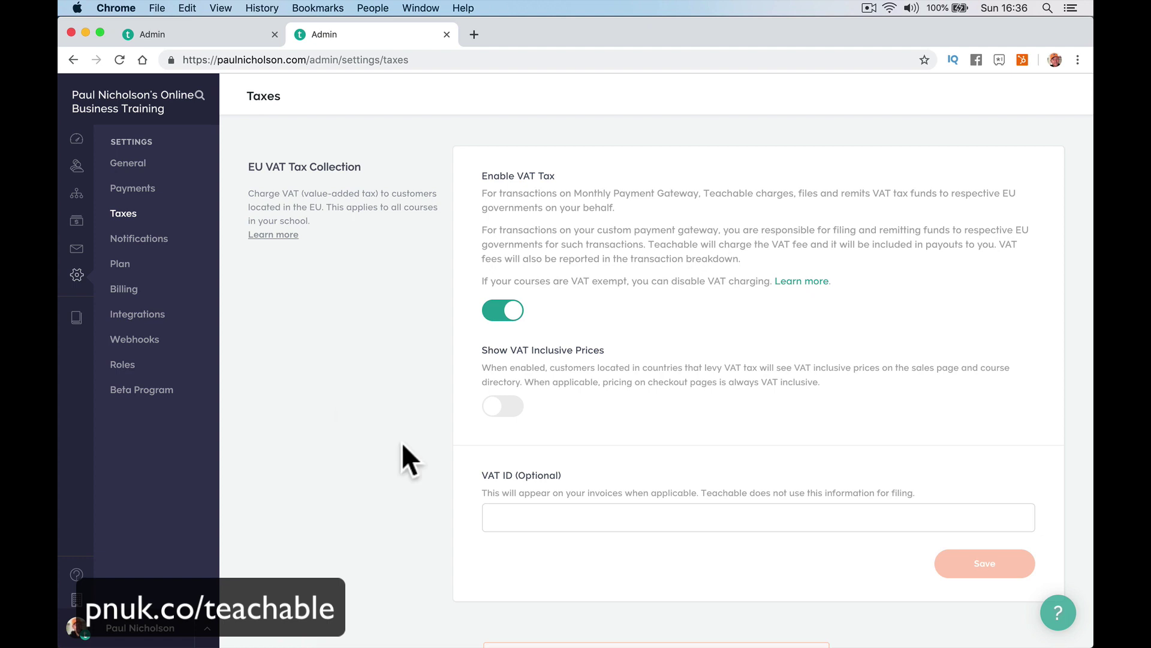
pyautogui.click(621, 515)
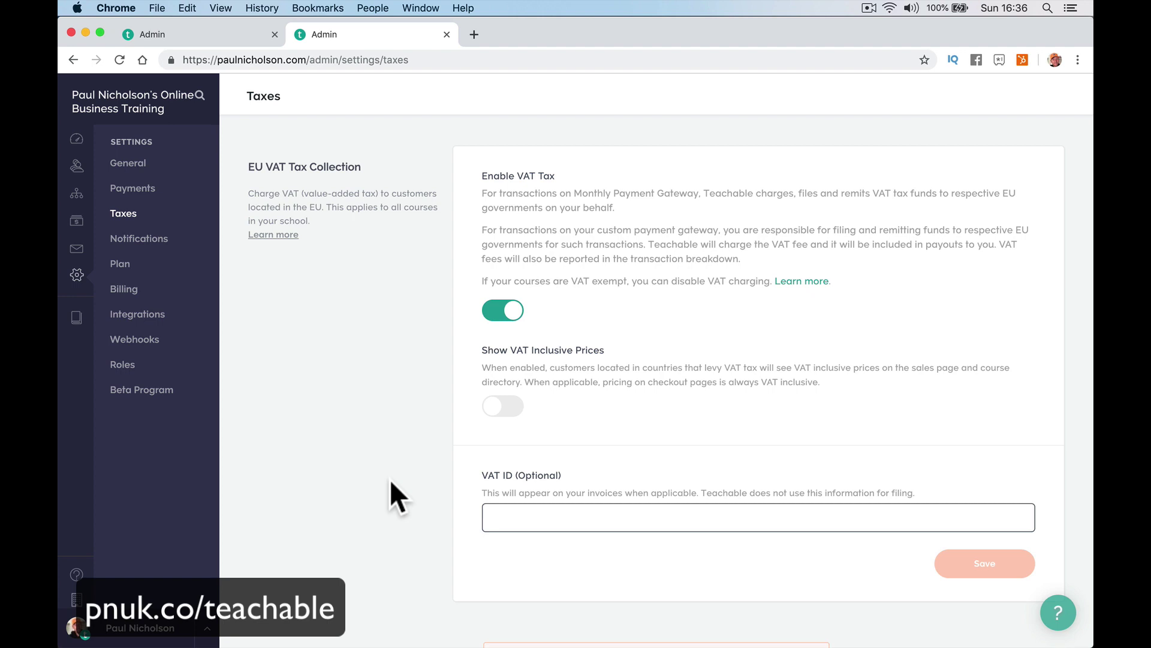
pyautogui.click(84, 137)
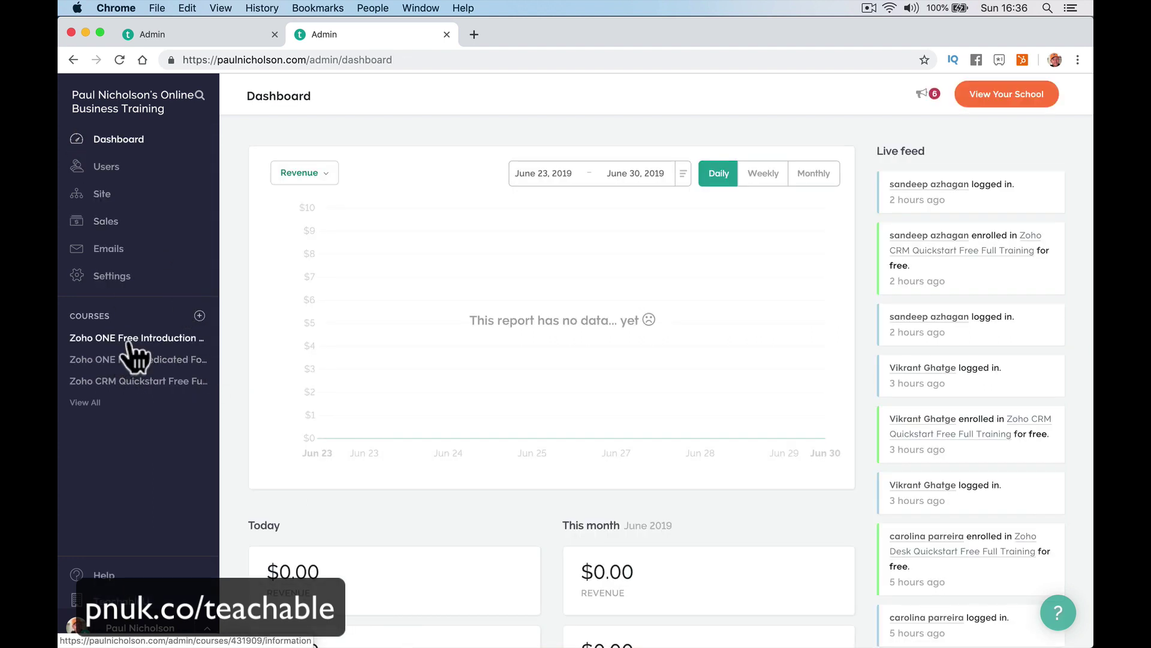
pyautogui.click(123, 359)
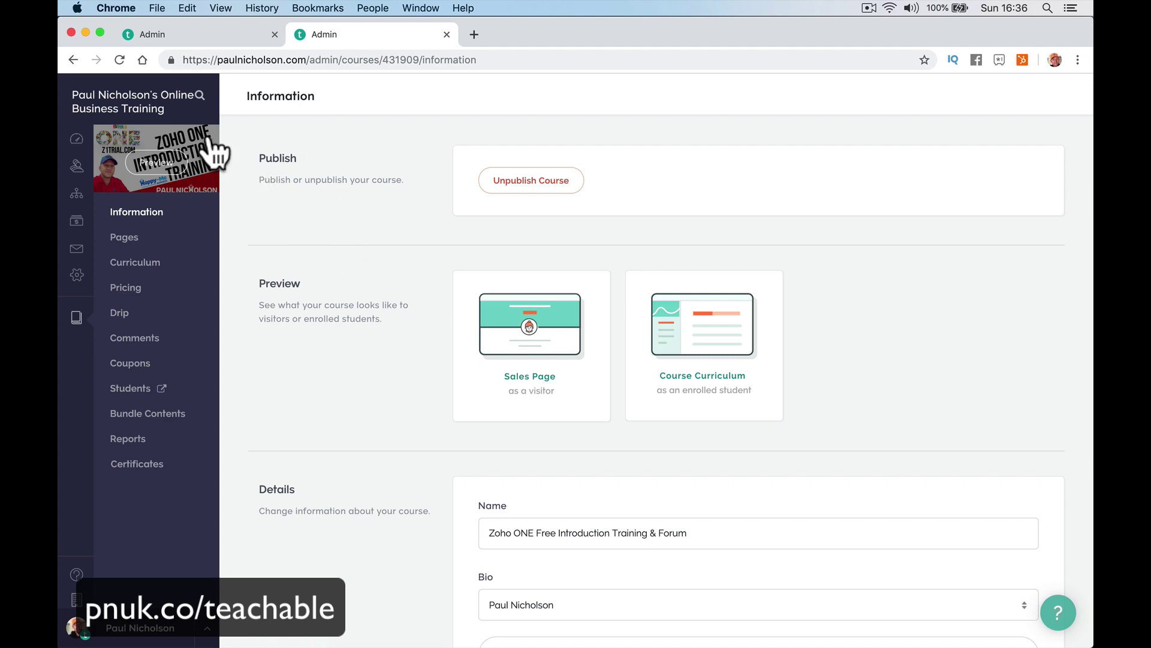
pyautogui.click(177, 106)
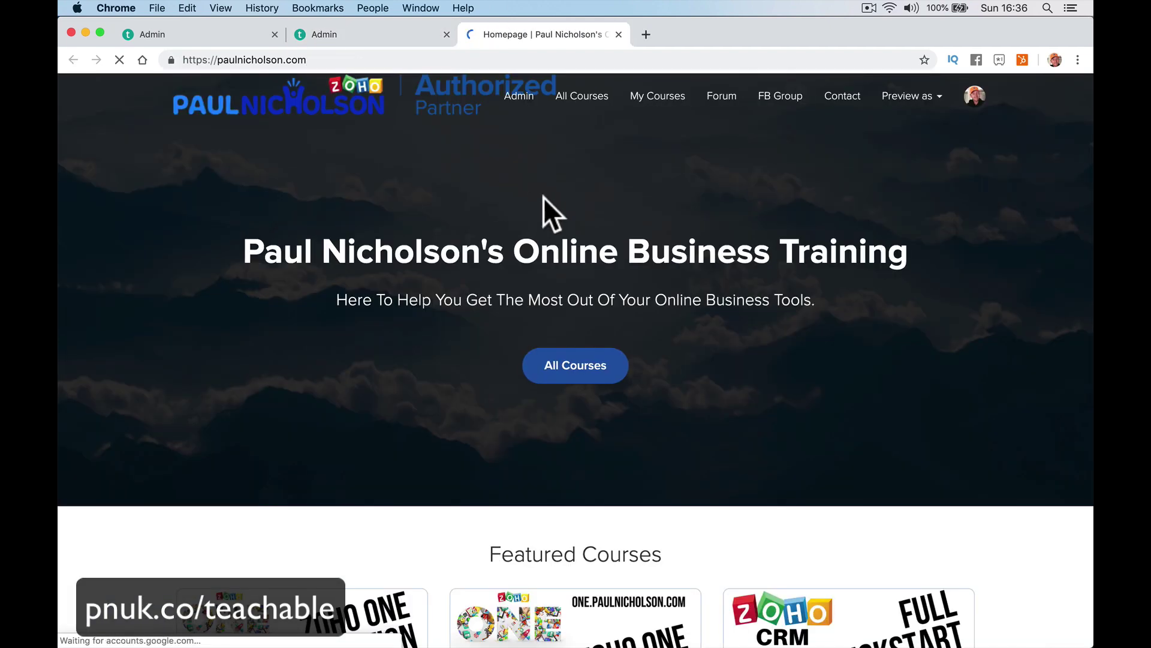
# From Featured Courses, open the Zoho ONE course and start its Welcome - Navigation Links lecture.
pyautogui.scroll(-4, 343, 506)
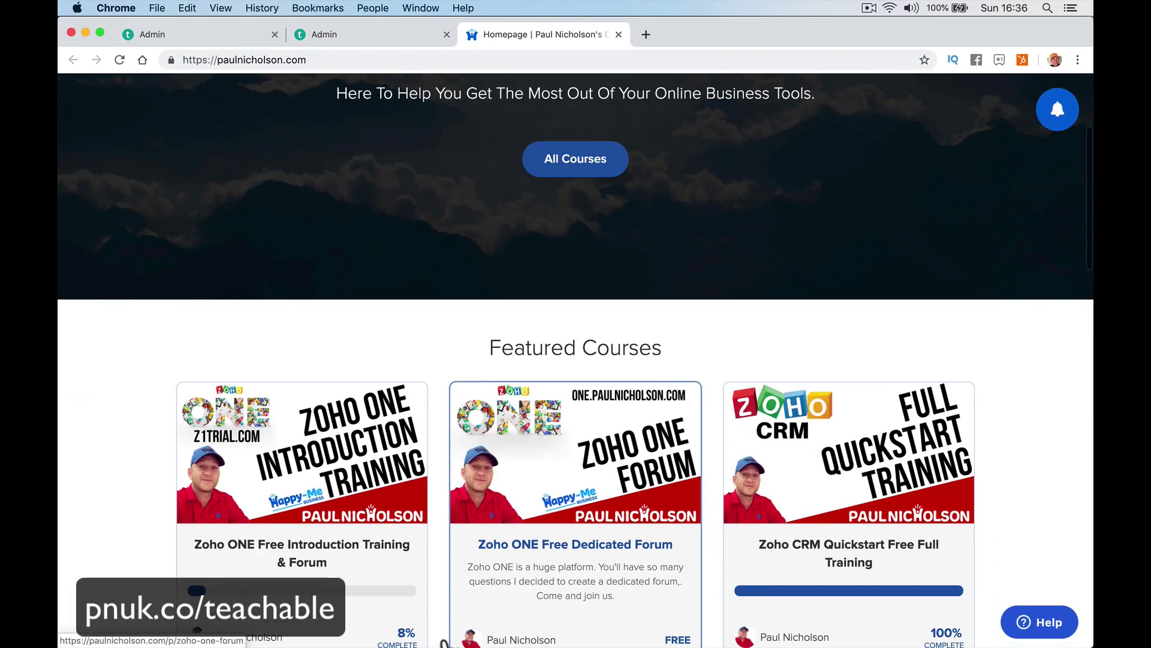
pyautogui.click(345, 512)
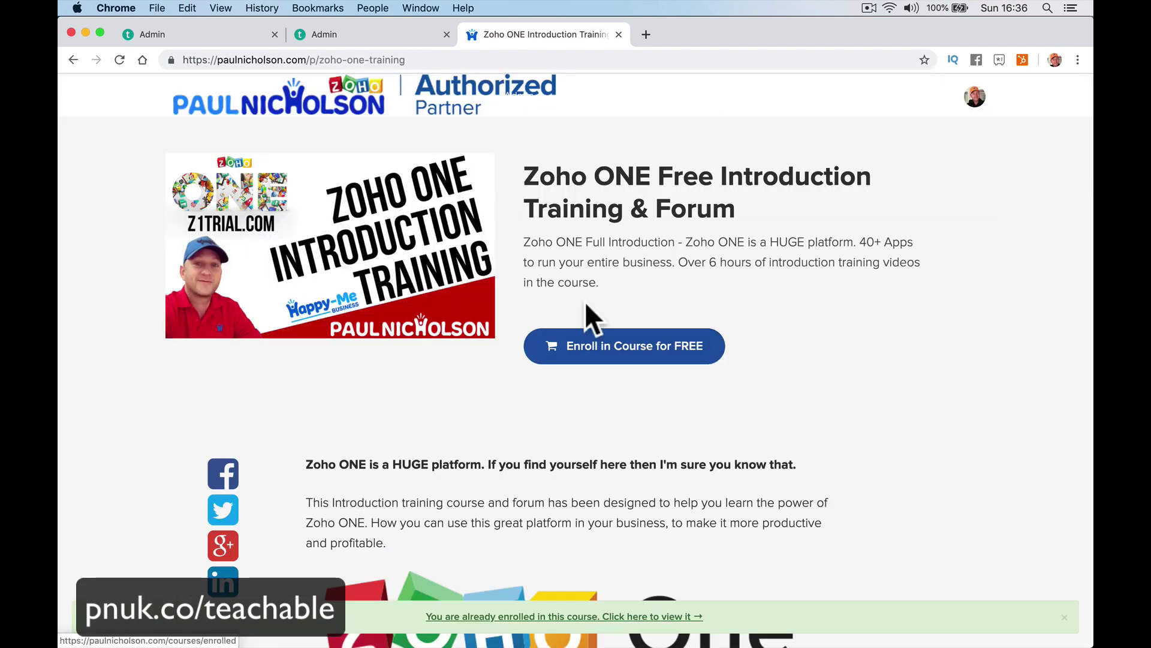
pyautogui.scroll(-10, 587, 309)
pyautogui.scroll(10, 660, 228)
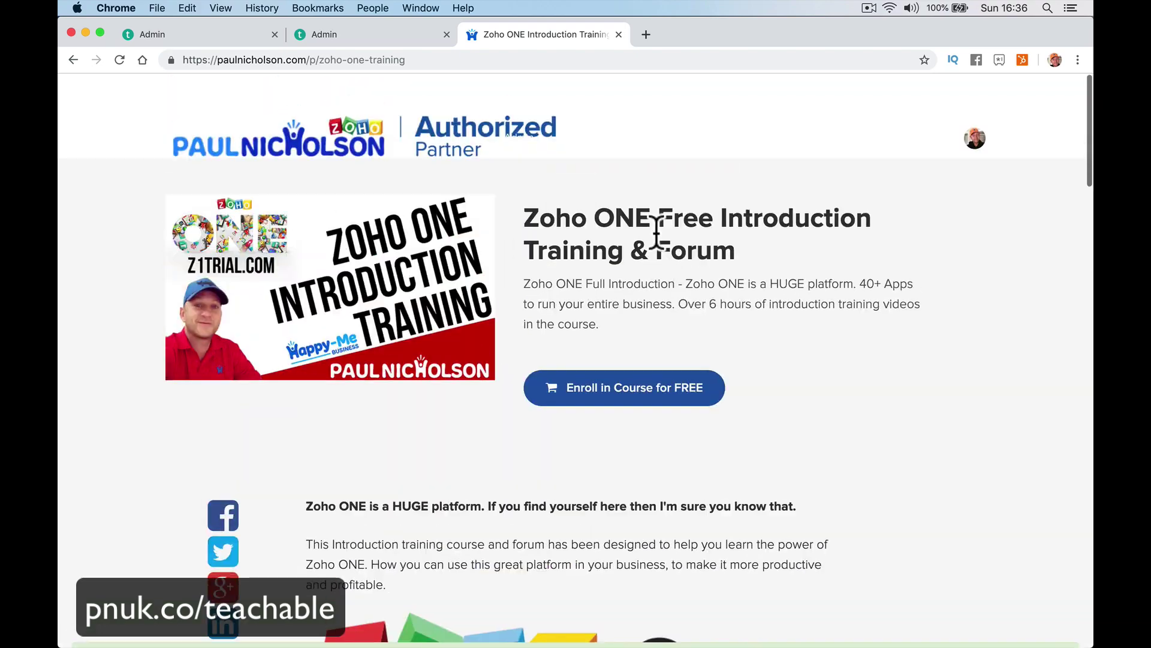
pyautogui.scroll(-7, 653, 232)
pyautogui.scroll(-10, 652, 231)
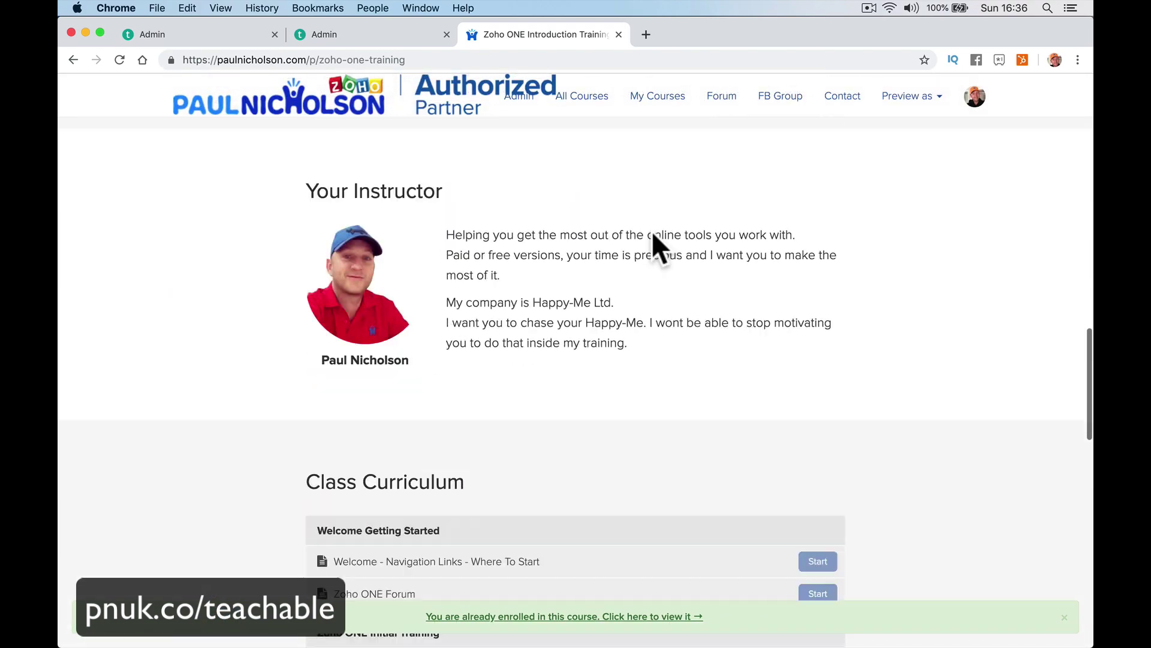
pyautogui.click(650, 223)
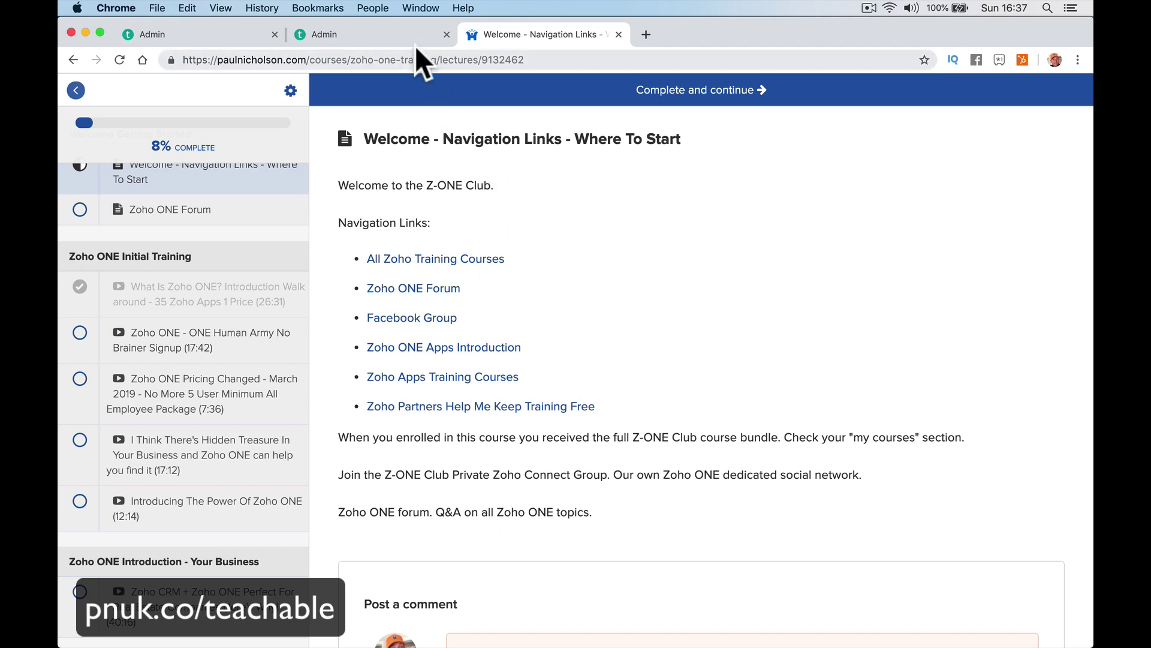
# In admin, open the Zoho CRM Course Navigation - Quick Links lecture and edit its Text block.
pyautogui.click(390, 36)
pyautogui.click(75, 331)
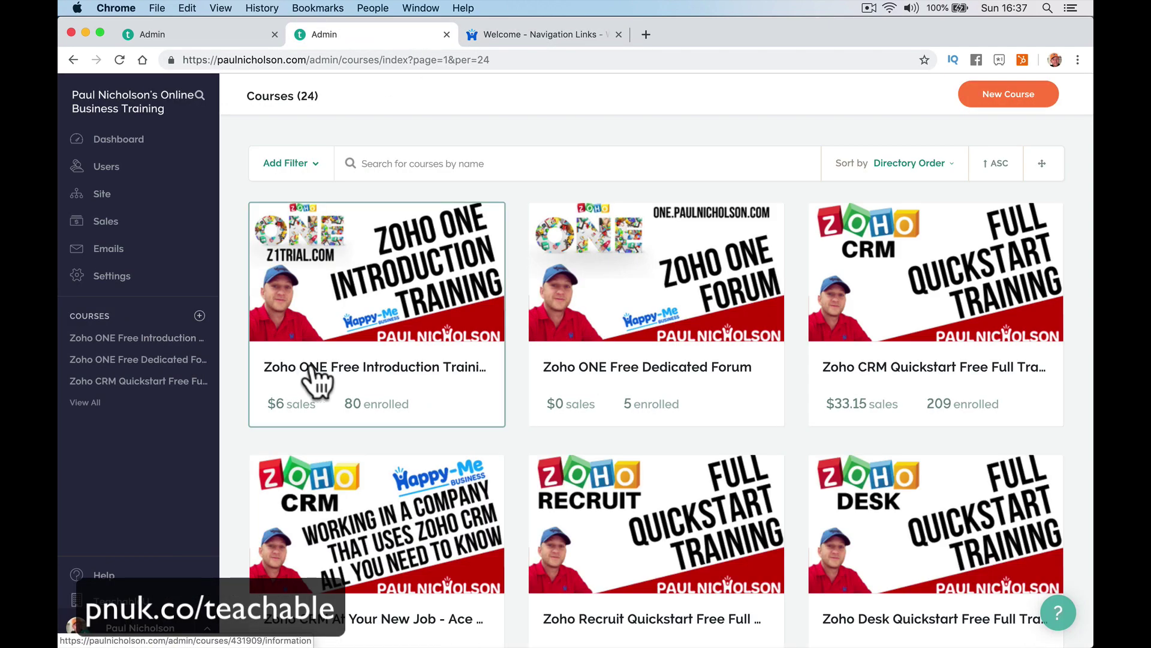
pyautogui.click(968, 280)
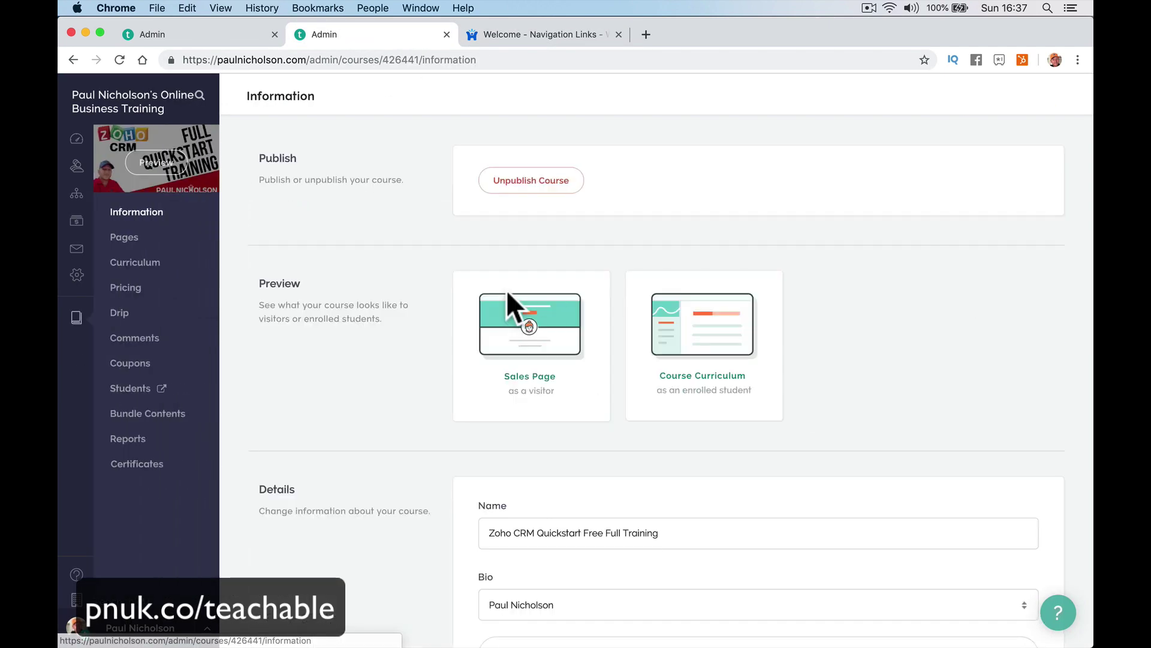
pyautogui.click(123, 264)
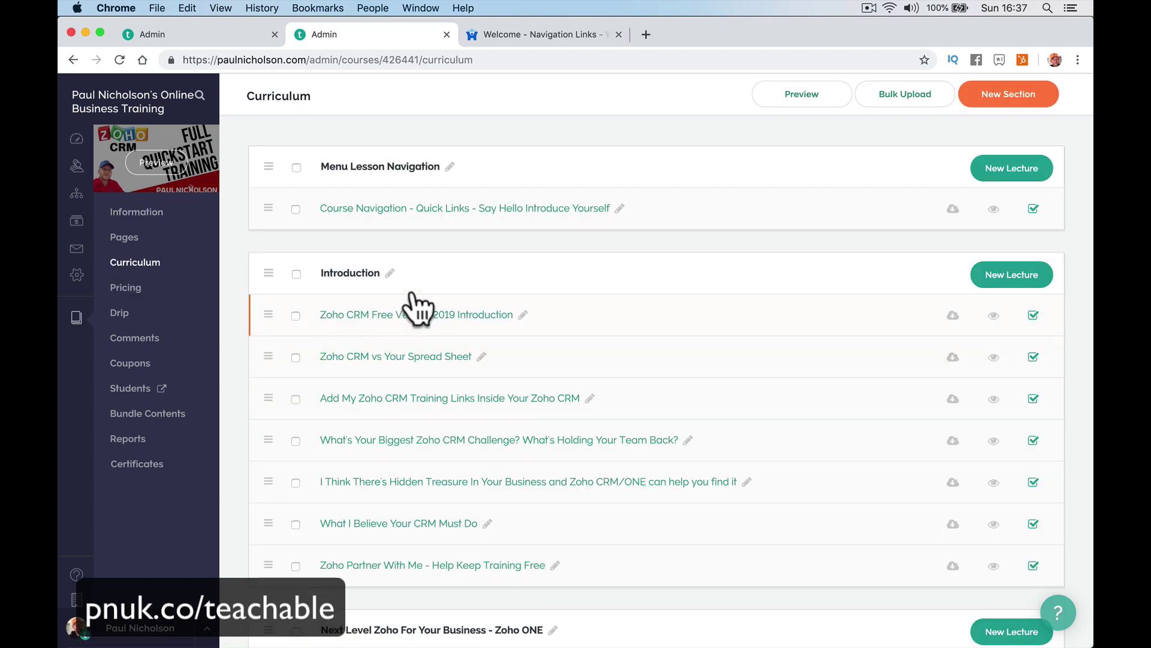
pyautogui.click(480, 209)
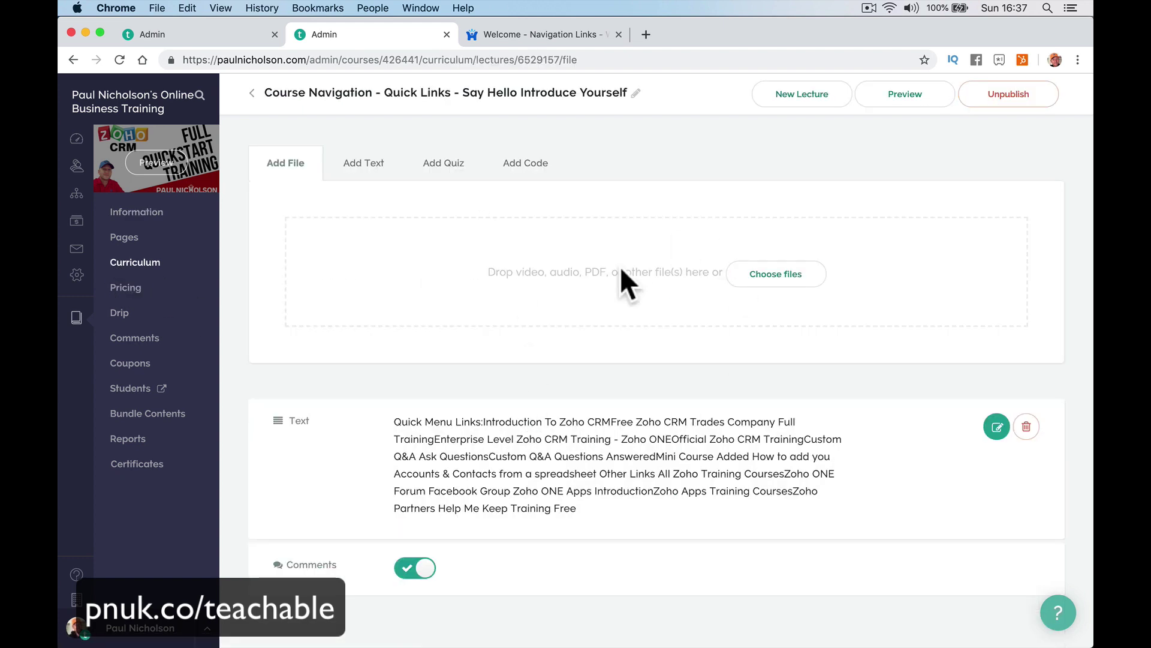
pyautogui.click(997, 427)
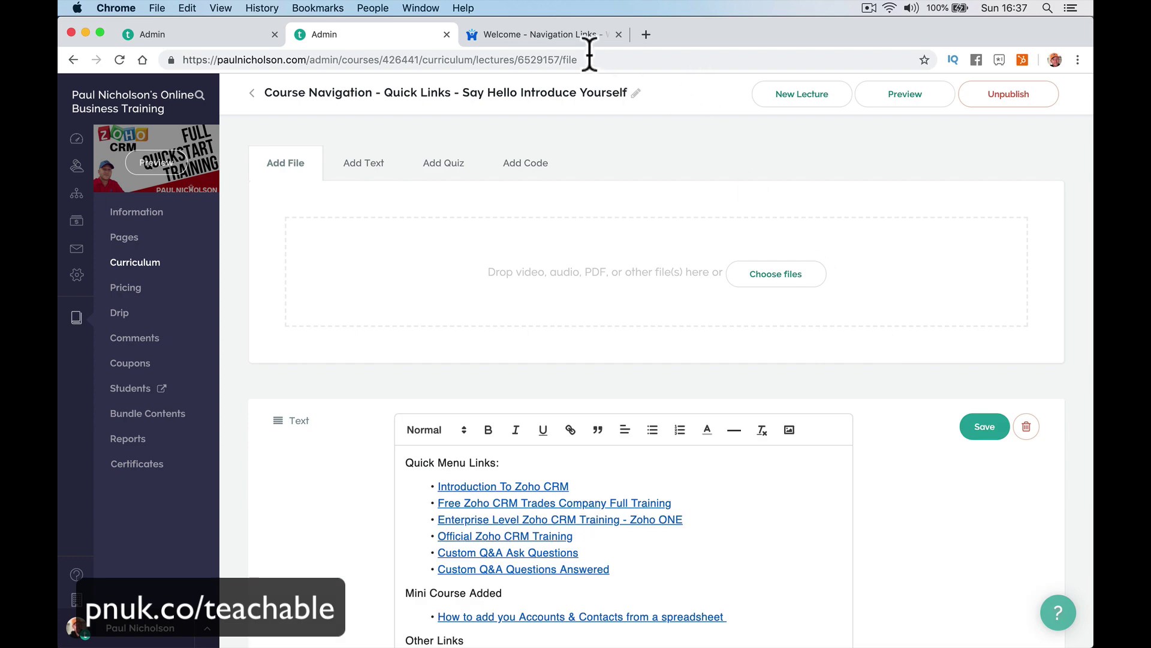
pyautogui.click(555, 34)
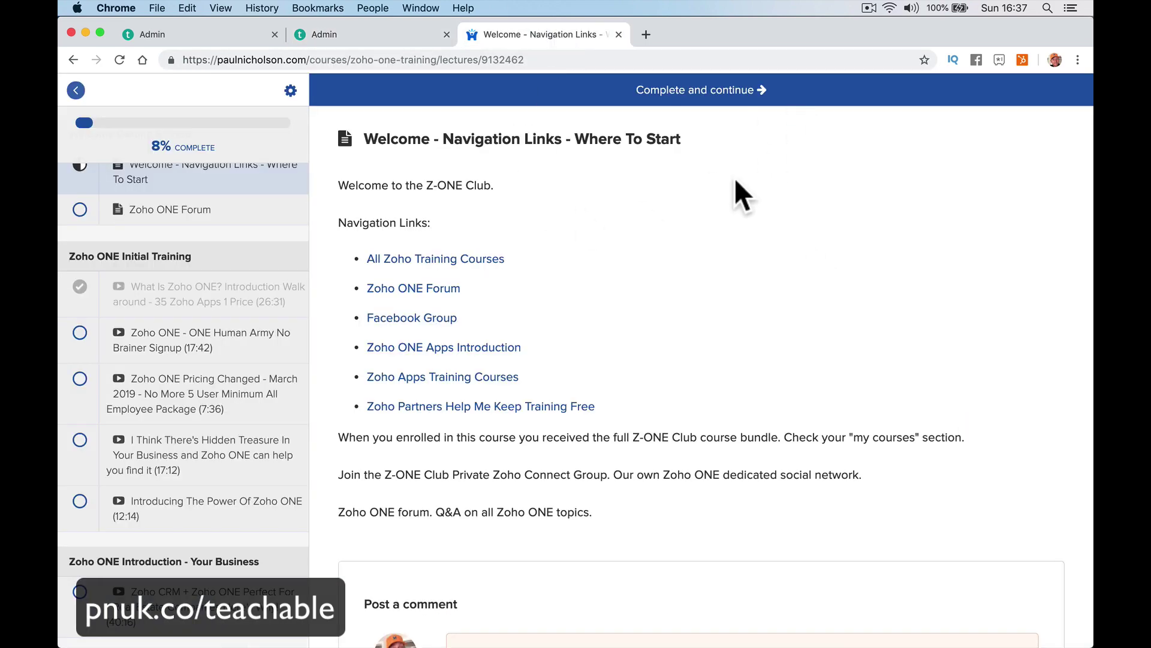
pyautogui.click(368, 14)
# Leave the lecture editor tab and use the homepage's Admin link to reach the Dashboard.
pyautogui.click(340, 34)
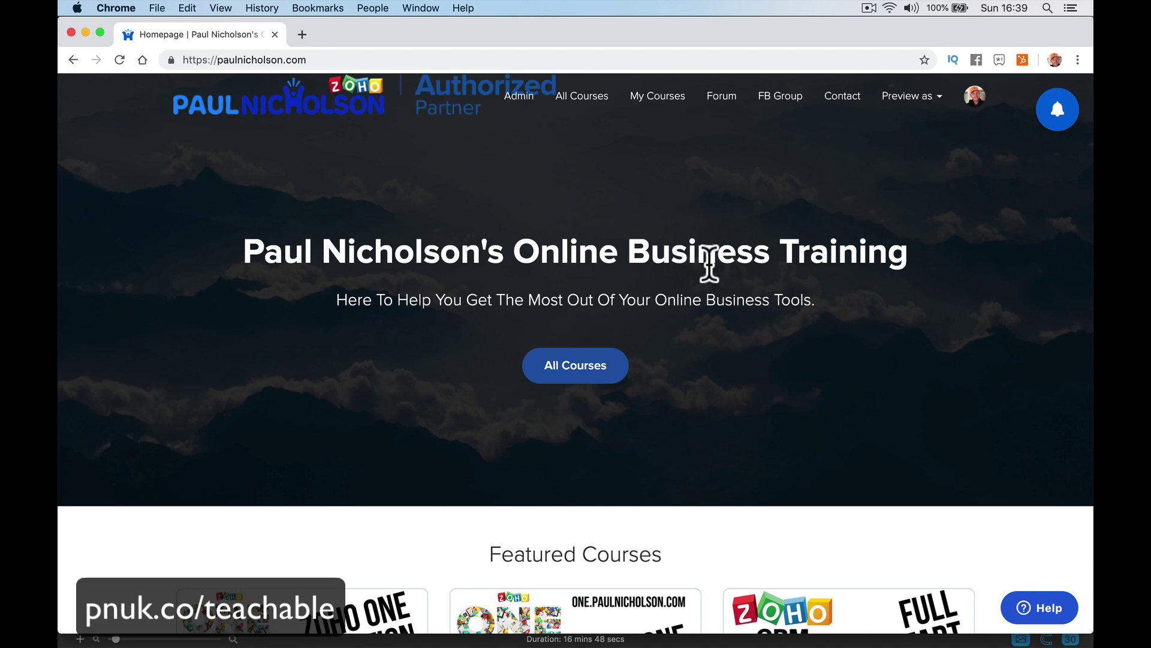
pyautogui.click(511, 109)
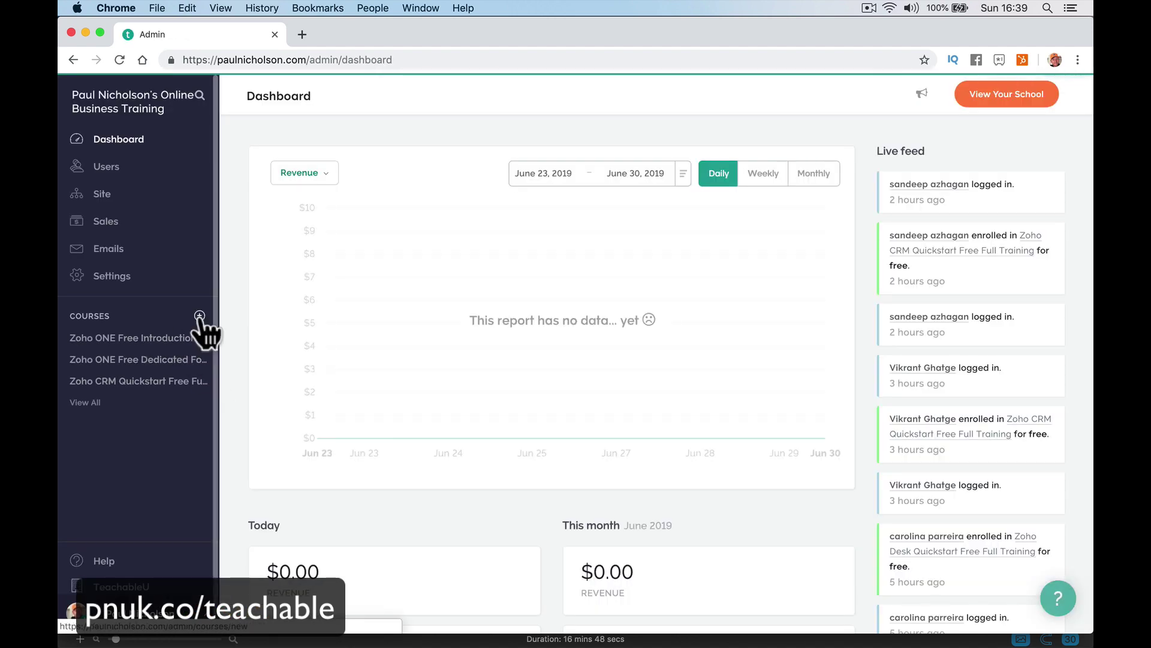
# Start a new course titled 'Teachable 2019' and enter its subtitle, fixing the 'Teacable' typo.
pyautogui.click(200, 316)
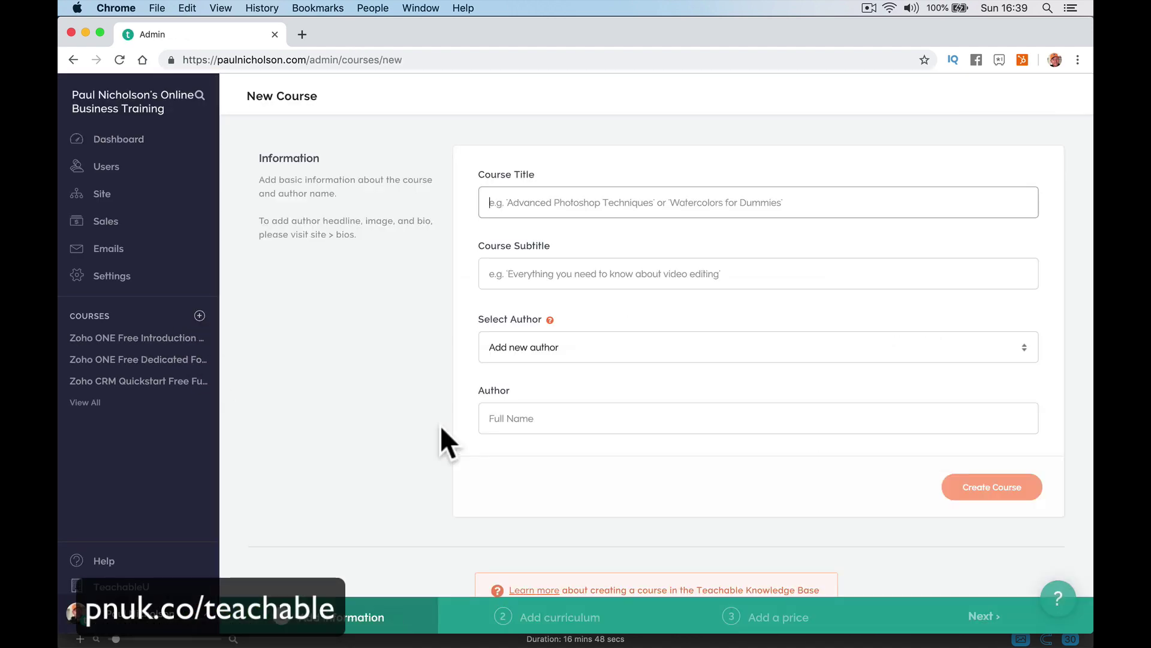
pyautogui.write('Te')
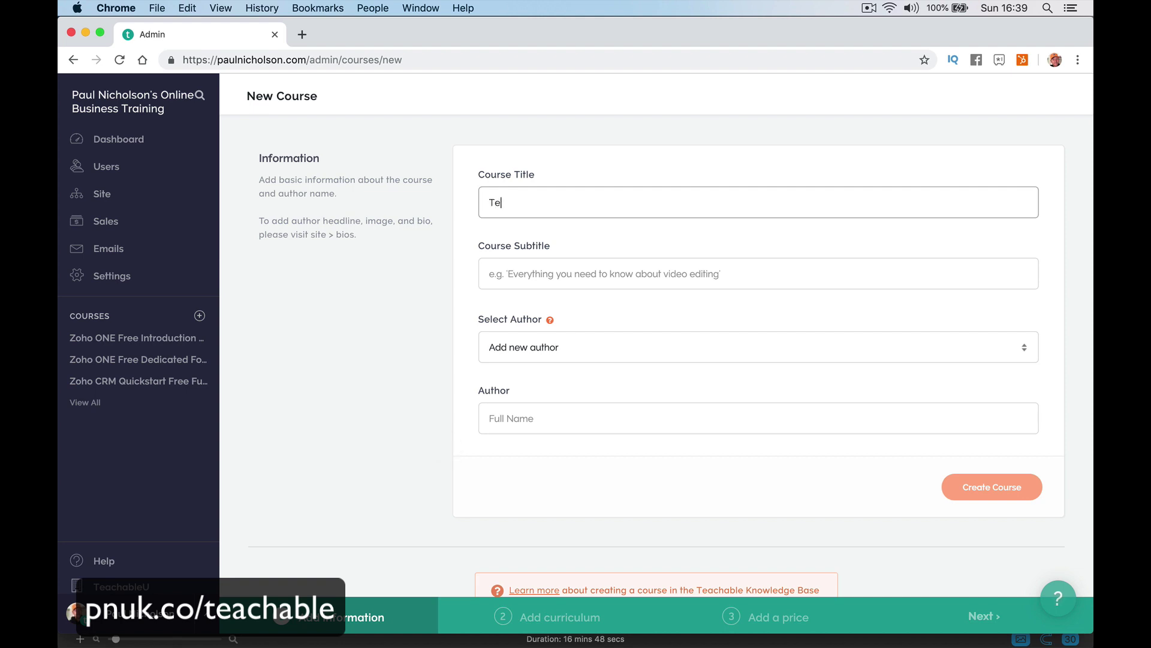
pyautogui.write('achable 2019 Training')
pyautogui.click(489, 274)
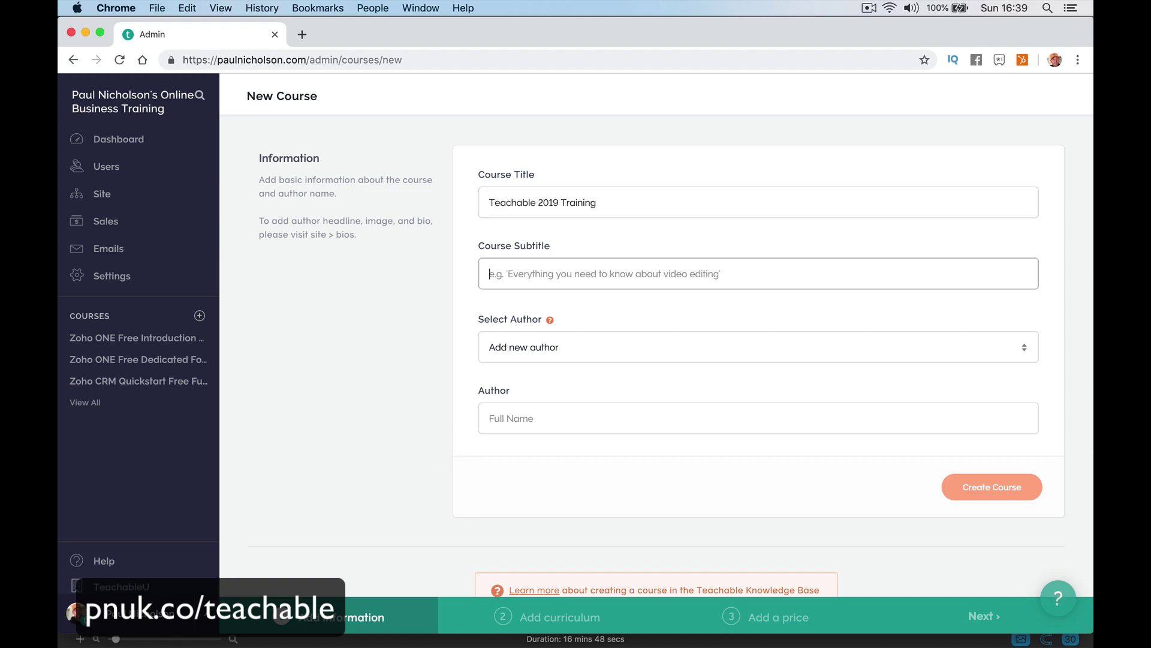
pyautogui.write('Training you on how to use Teac')
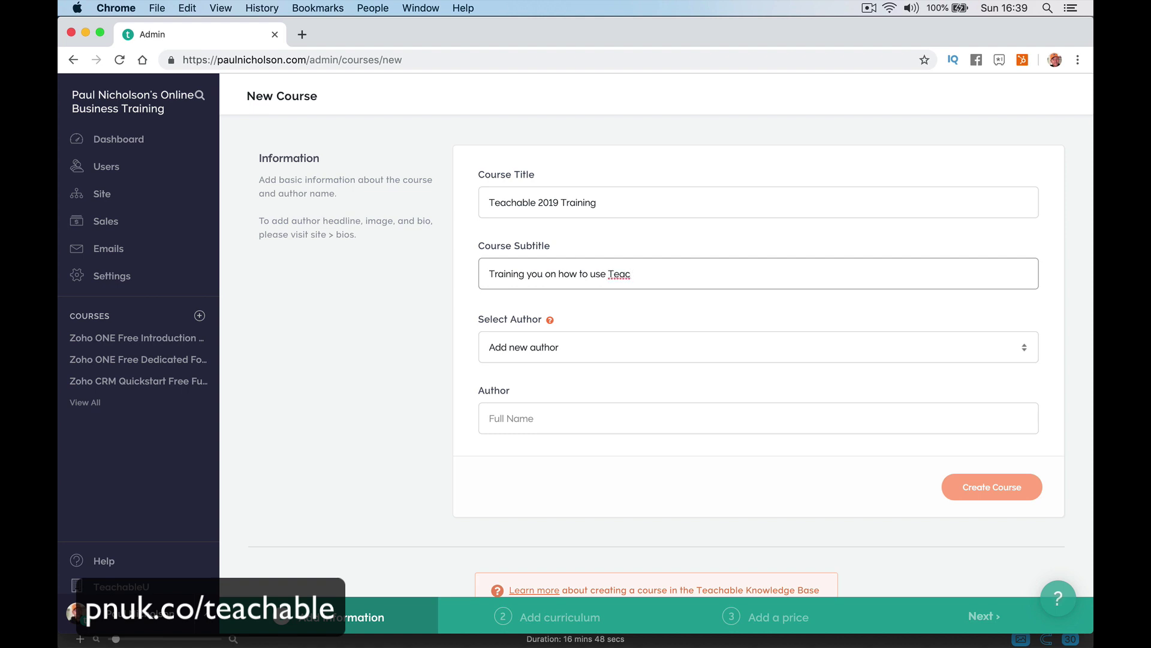
pyautogui.write('able for free.')
pyautogui.click(631, 273)
pyautogui.write('h')
# Select the existing author and create the Teachable 2019 Training course.
pyautogui.click(635, 342)
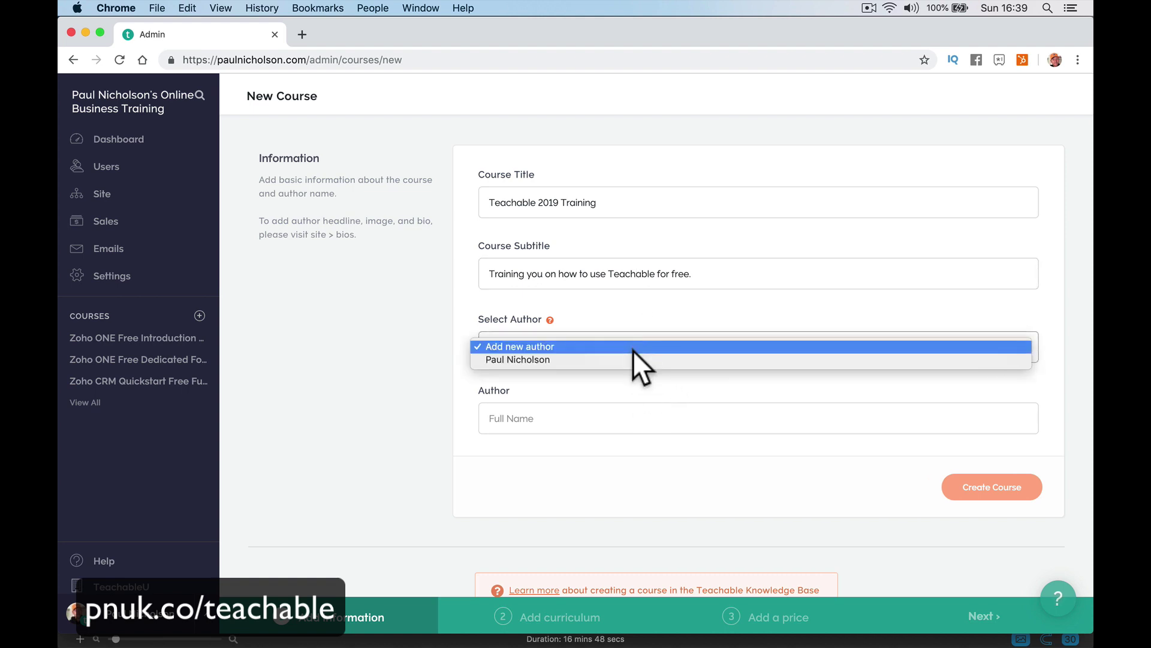
pyautogui.click(632, 351)
pyautogui.click(632, 356)
pyautogui.click(631, 359)
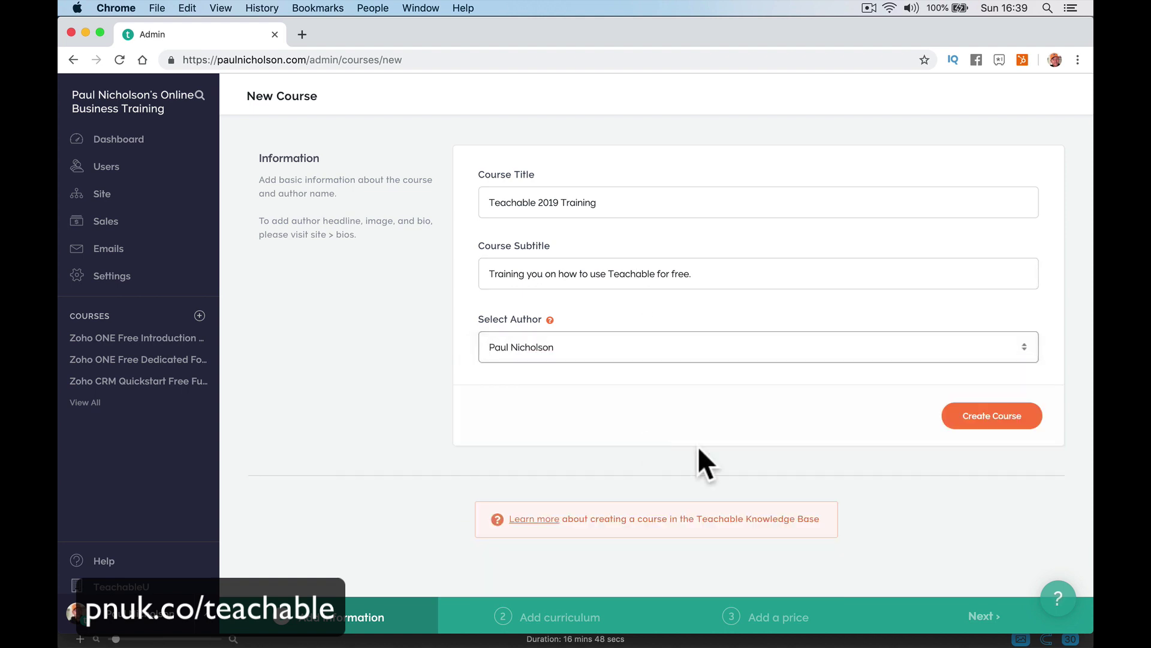
pyautogui.click(988, 414)
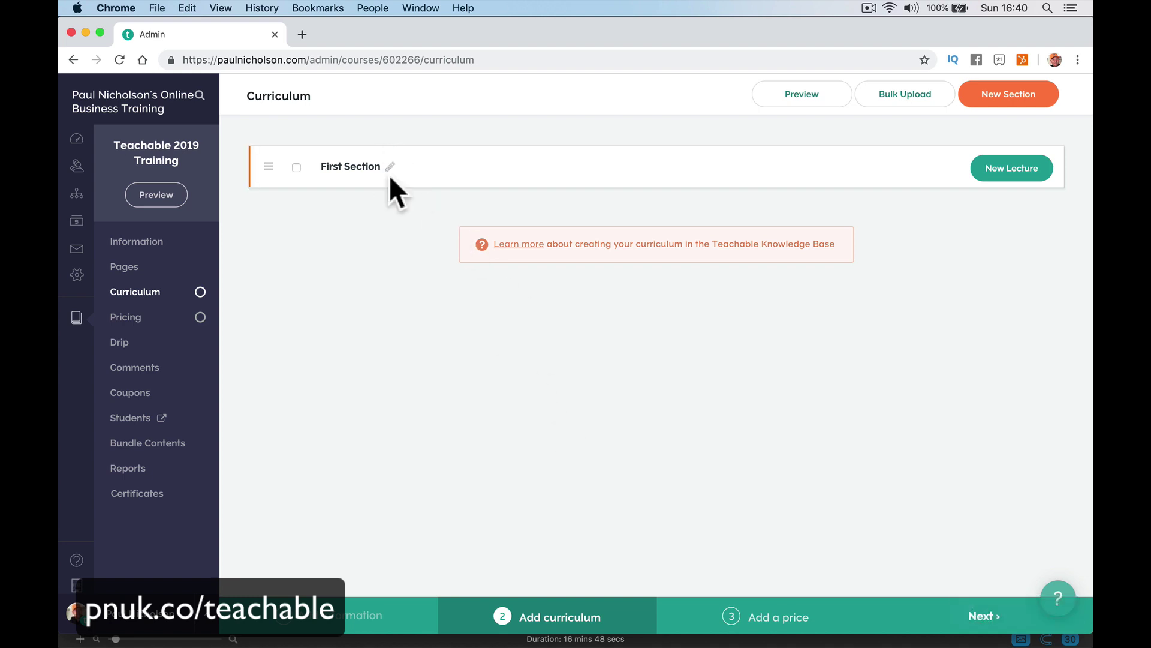
# Rename the First Section heading to Introduction.
pyautogui.click(385, 169)
pyautogui.write('In')
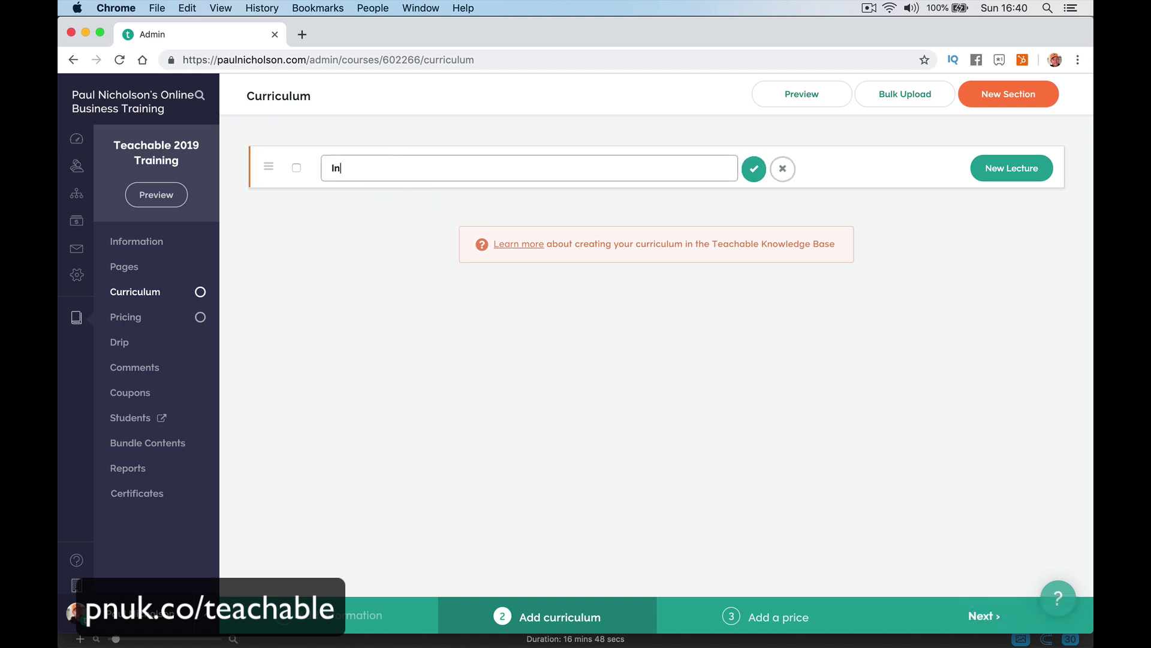
pyautogui.write('troduction')
pyautogui.click(755, 174)
# Add a Lessons section and begin a lecture titled Introduction To Teachable.
pyautogui.click(1032, 98)
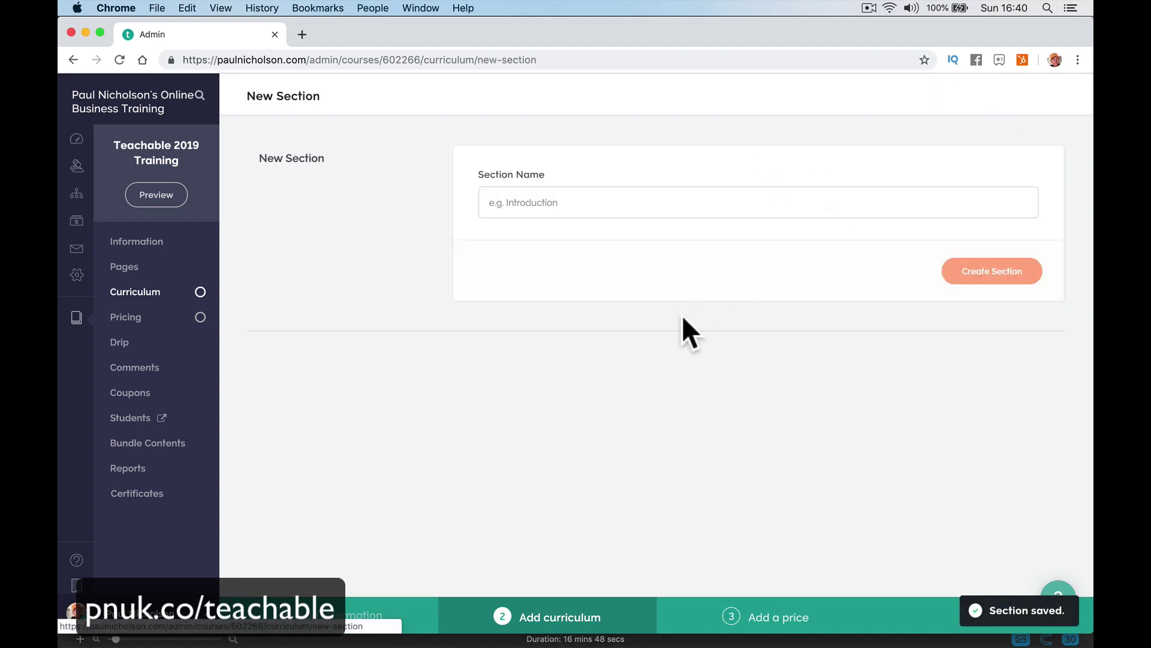
pyautogui.click(560, 203)
pyautogui.write('Lessons')
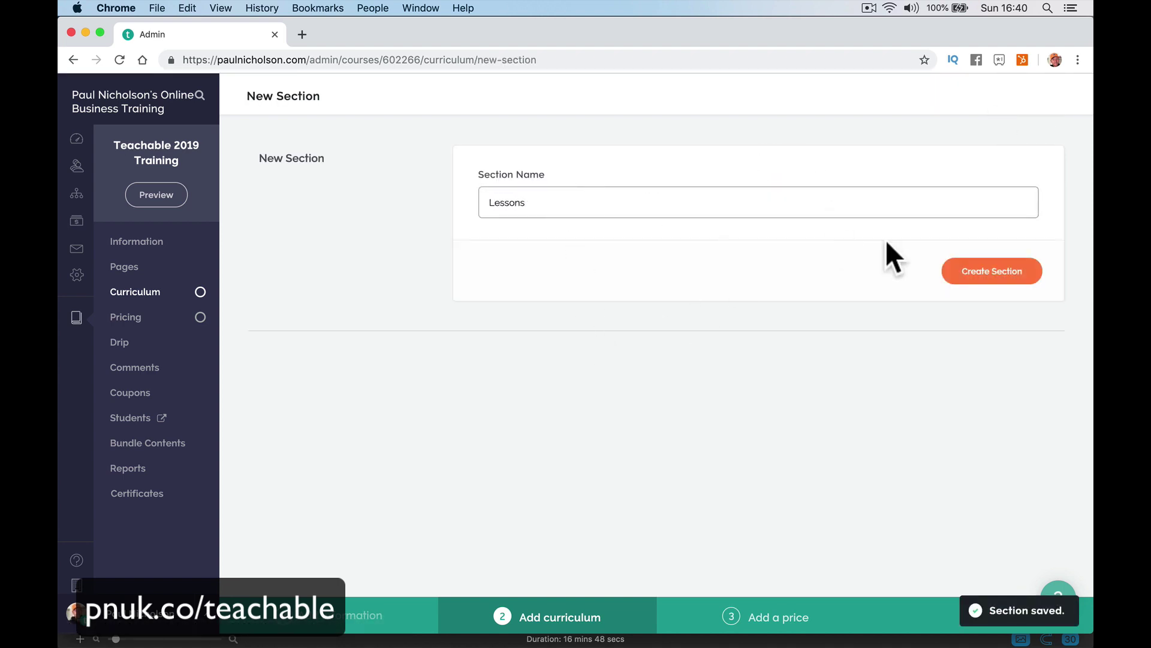
pyautogui.click(951, 272)
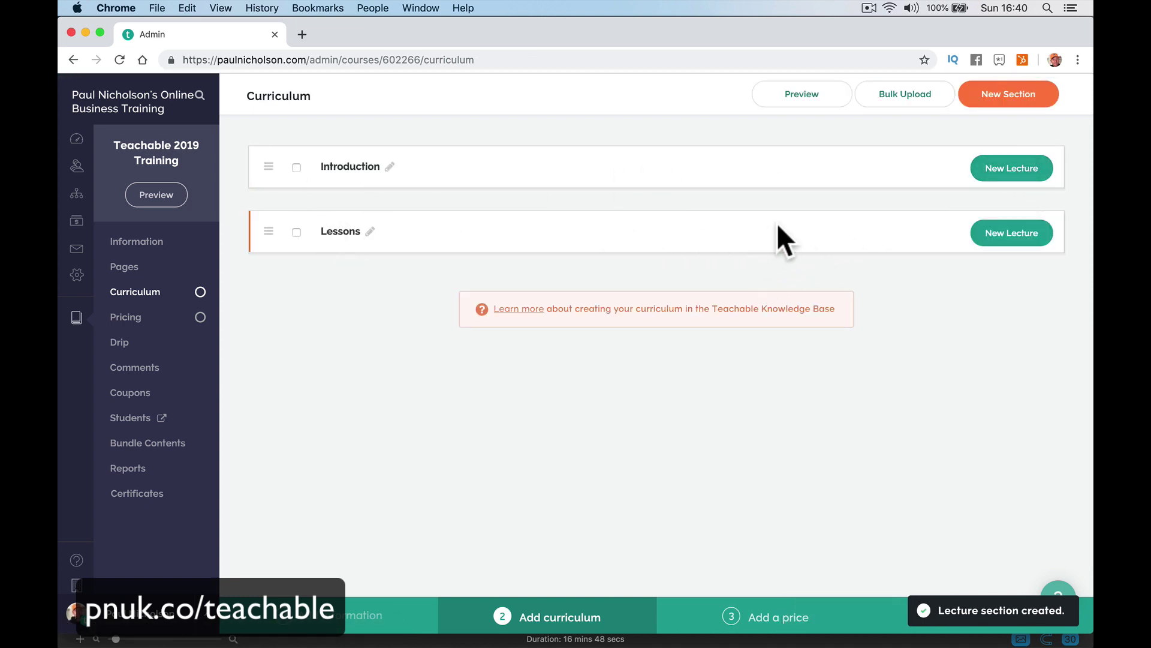
pyautogui.write('Introduction To Teachable')
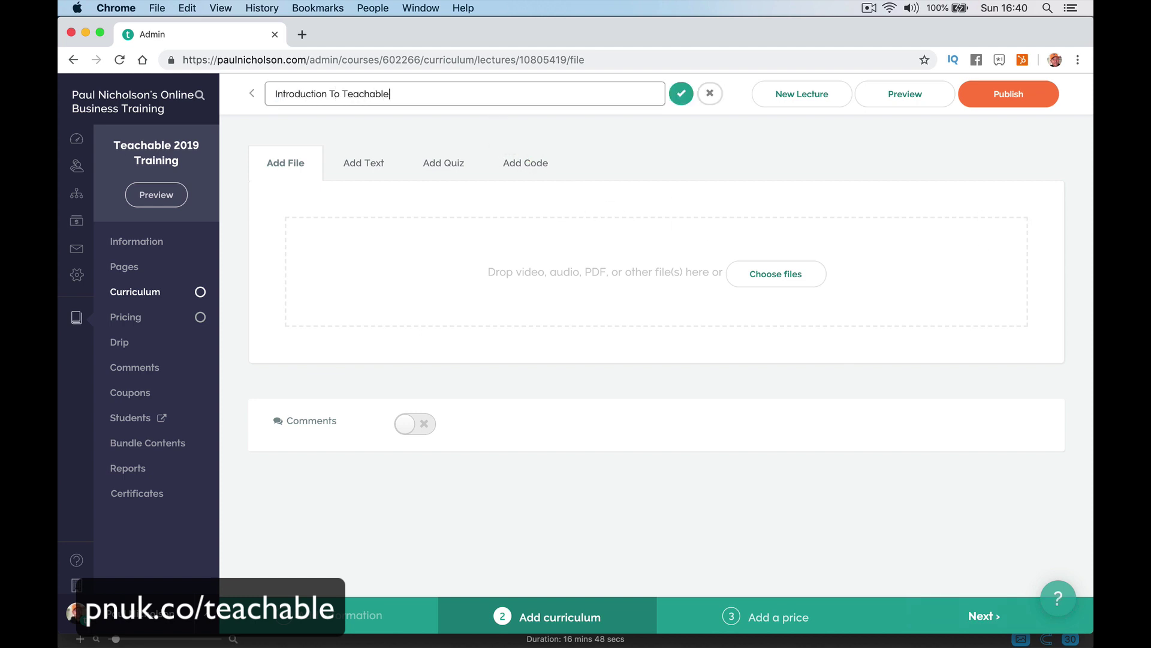
# Save the lecture title, add and save the text 'Welcome to my teachable training.', and open Add Code.
pyautogui.click(685, 91)
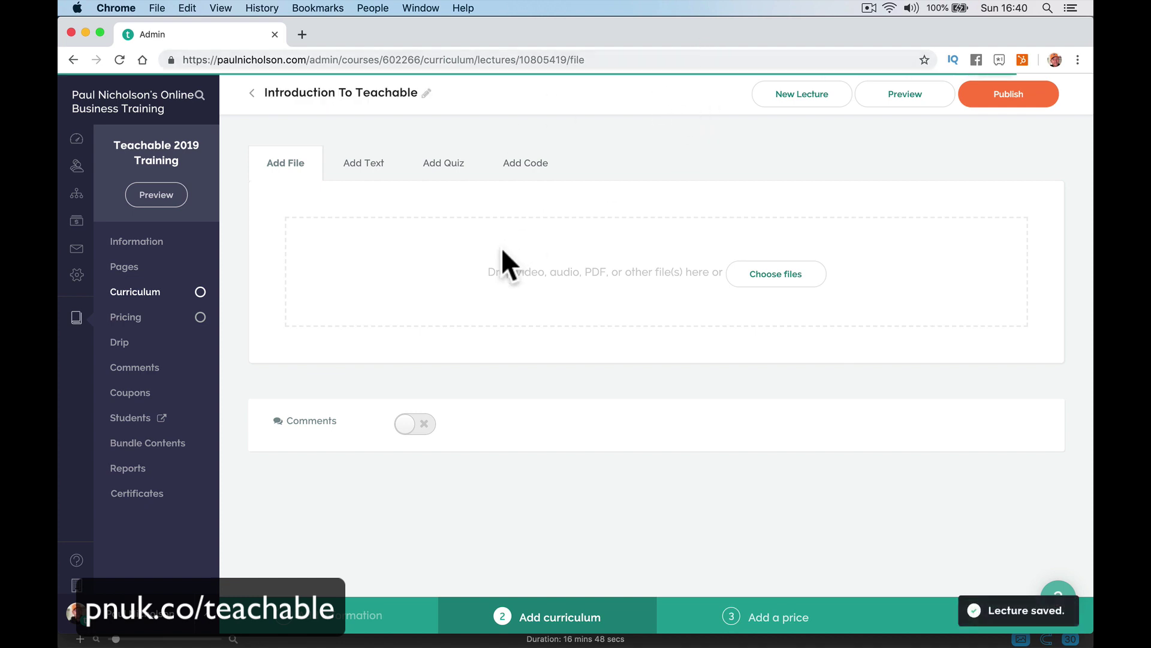
pyautogui.click(364, 167)
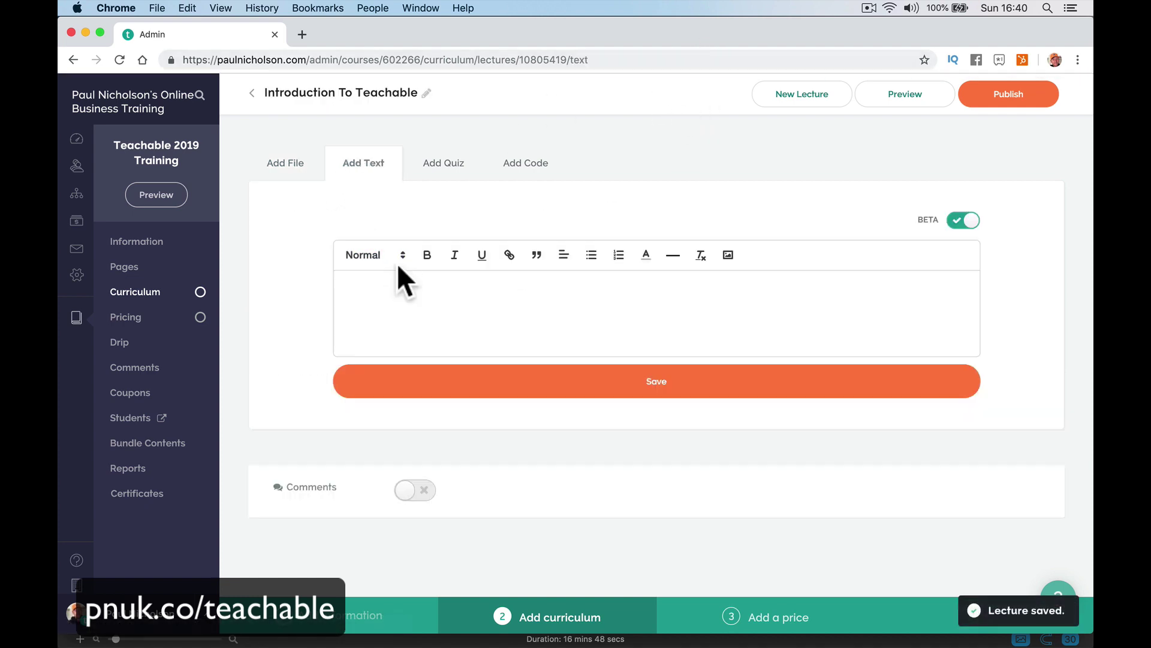
pyautogui.write('Welcome to my teachab')
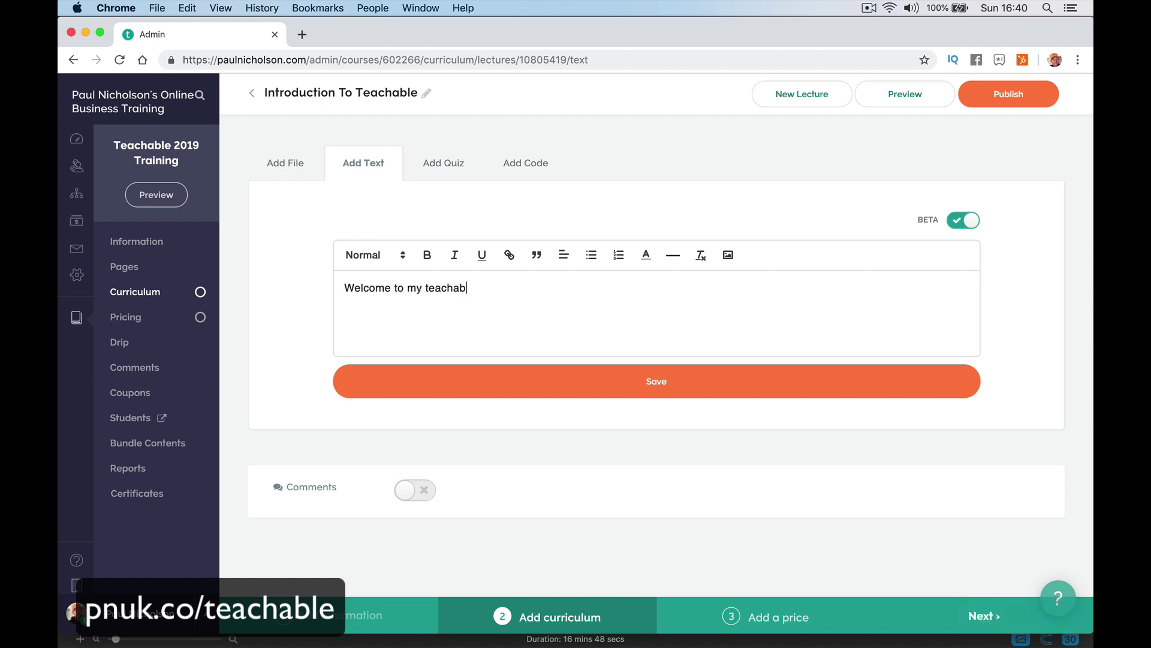
pyautogui.write('le training.')
pyautogui.click(452, 393)
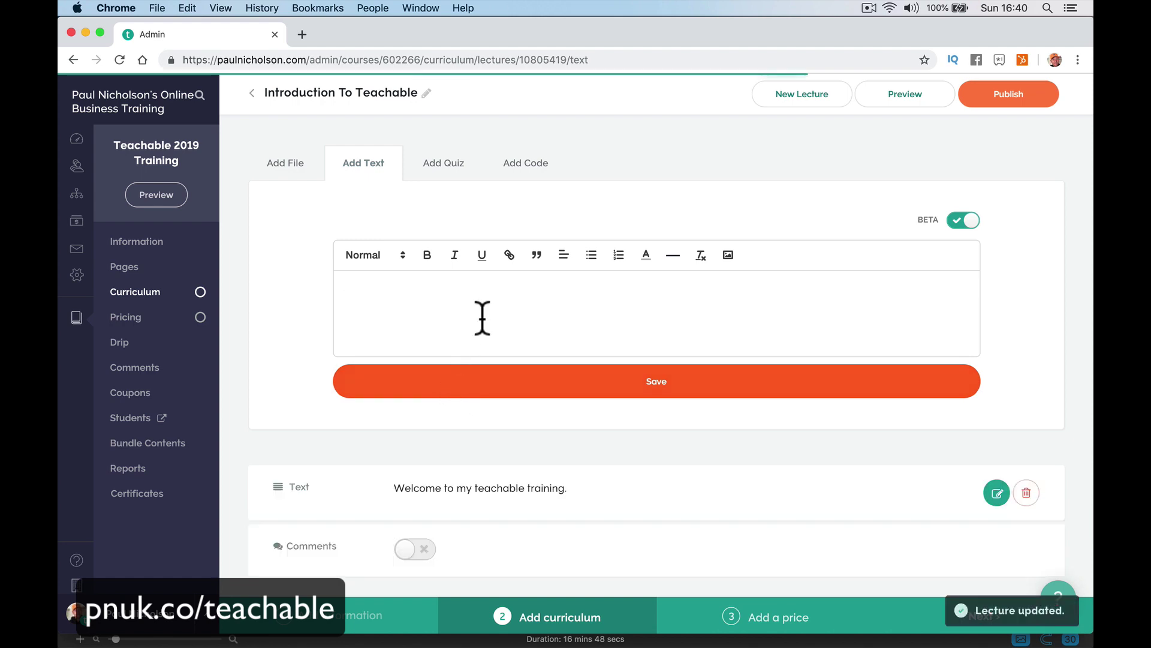
pyautogui.click(533, 163)
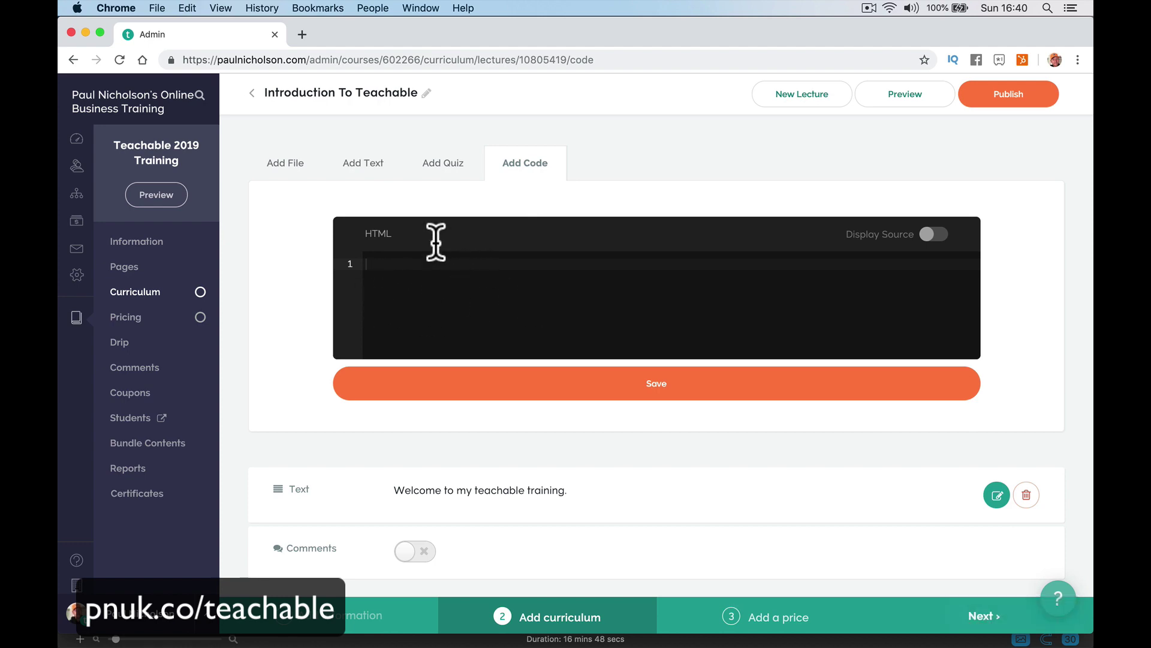
pyautogui.click(302, 36)
# Search YouTube for 'teachable introduction' and open the first tutorial result.
pyautogui.write('youtube.com')
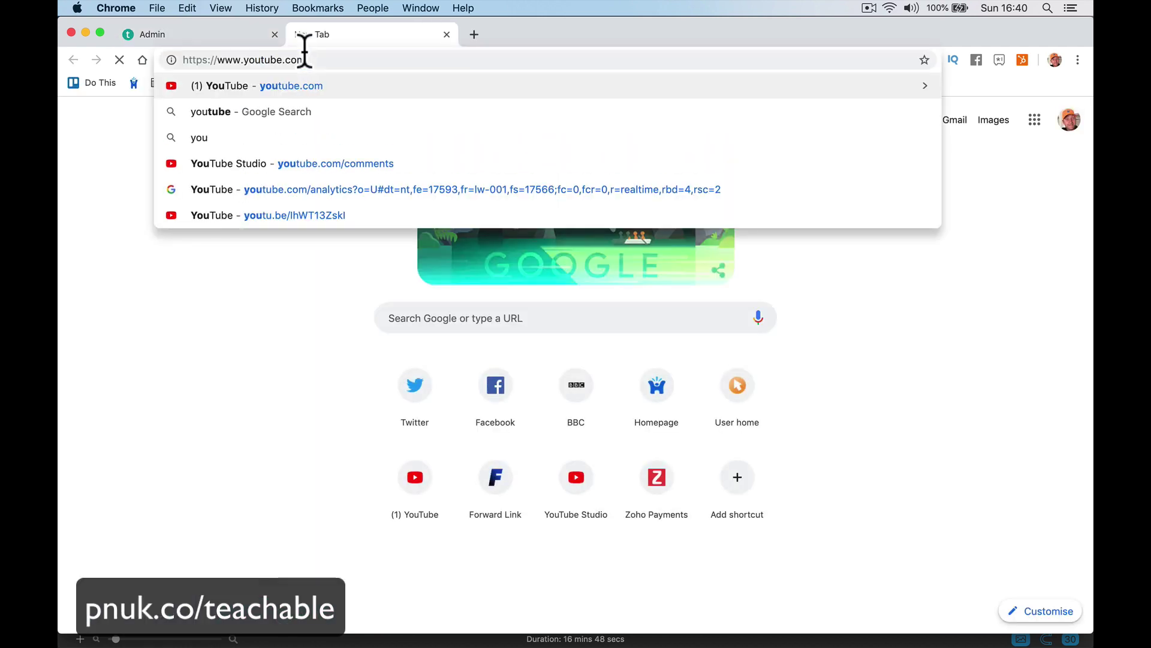
pyautogui.press('Return')
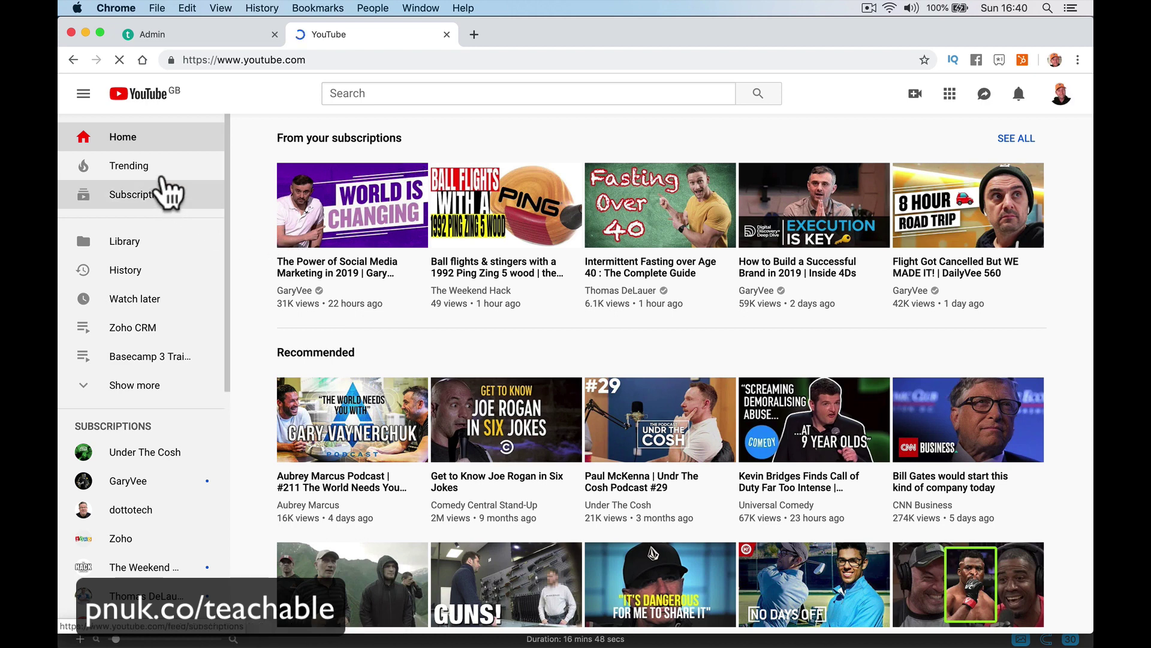
pyautogui.click(651, 95)
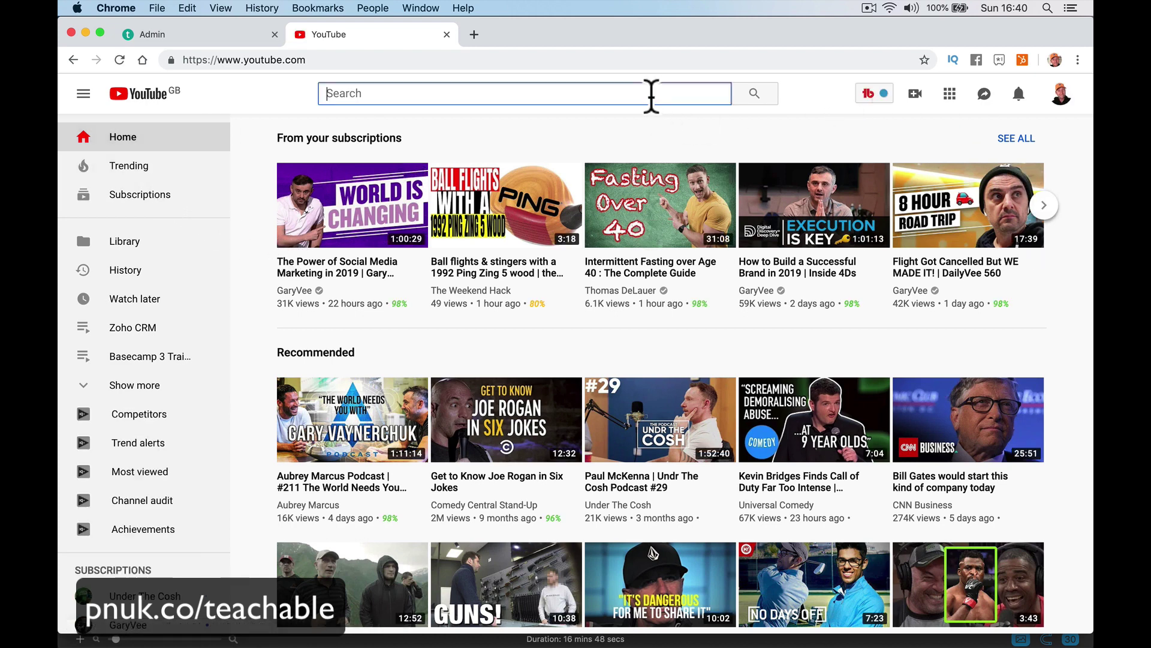
pyautogui.write('teachable in')
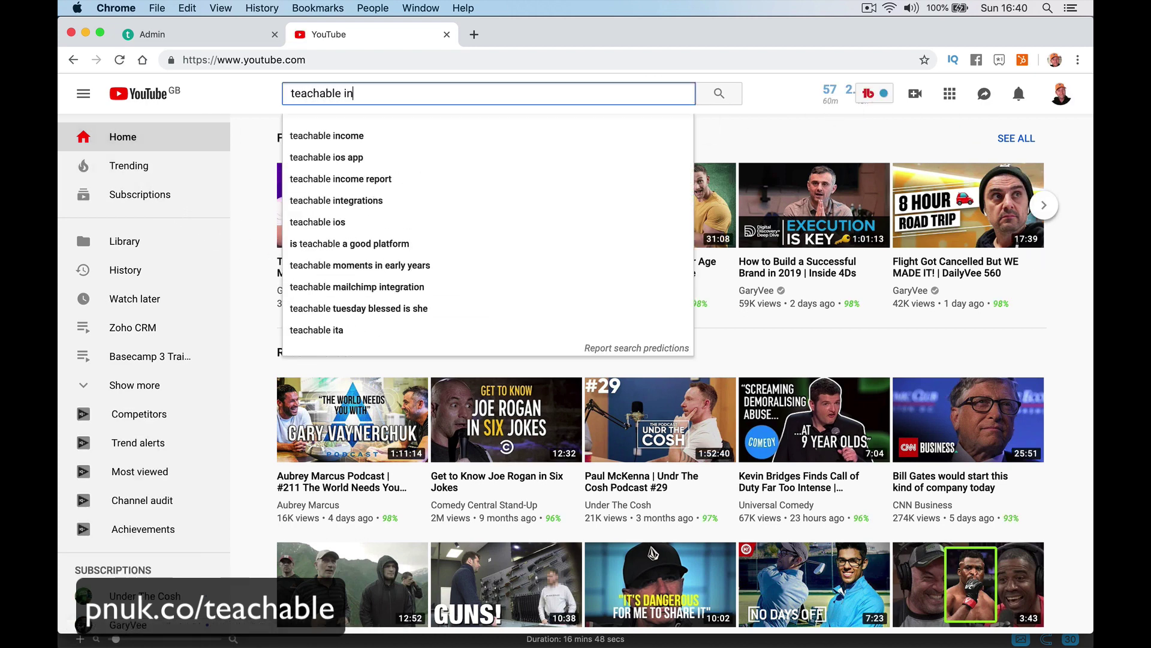
pyautogui.write('troduction')
pyautogui.press('Return')
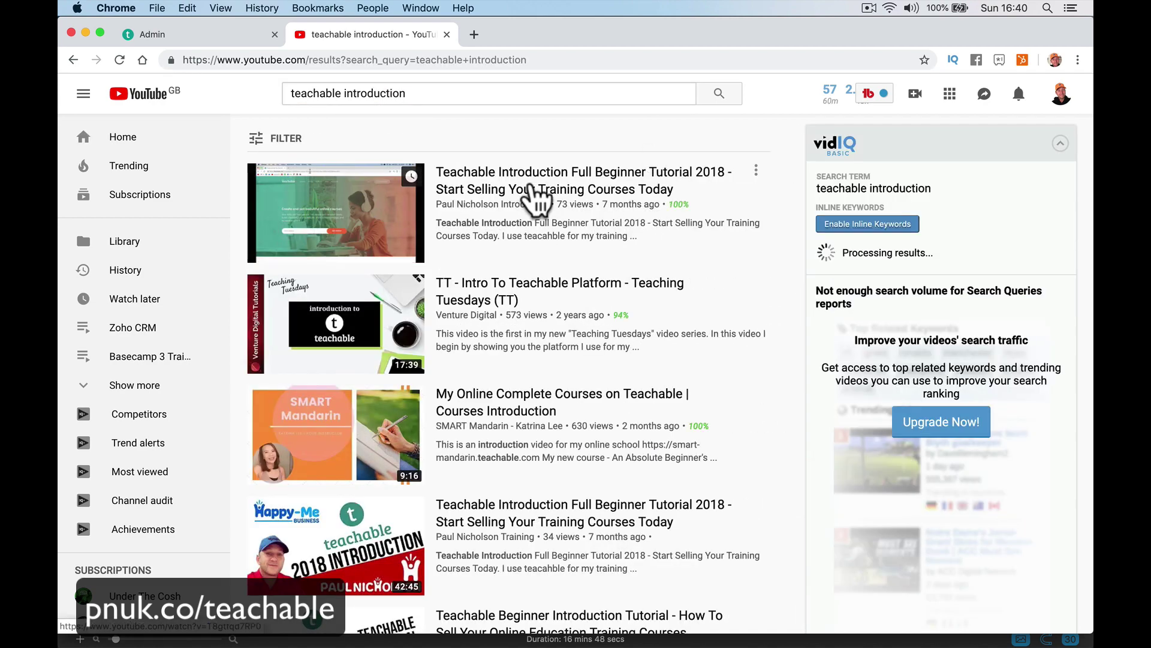
pyautogui.click(528, 192)
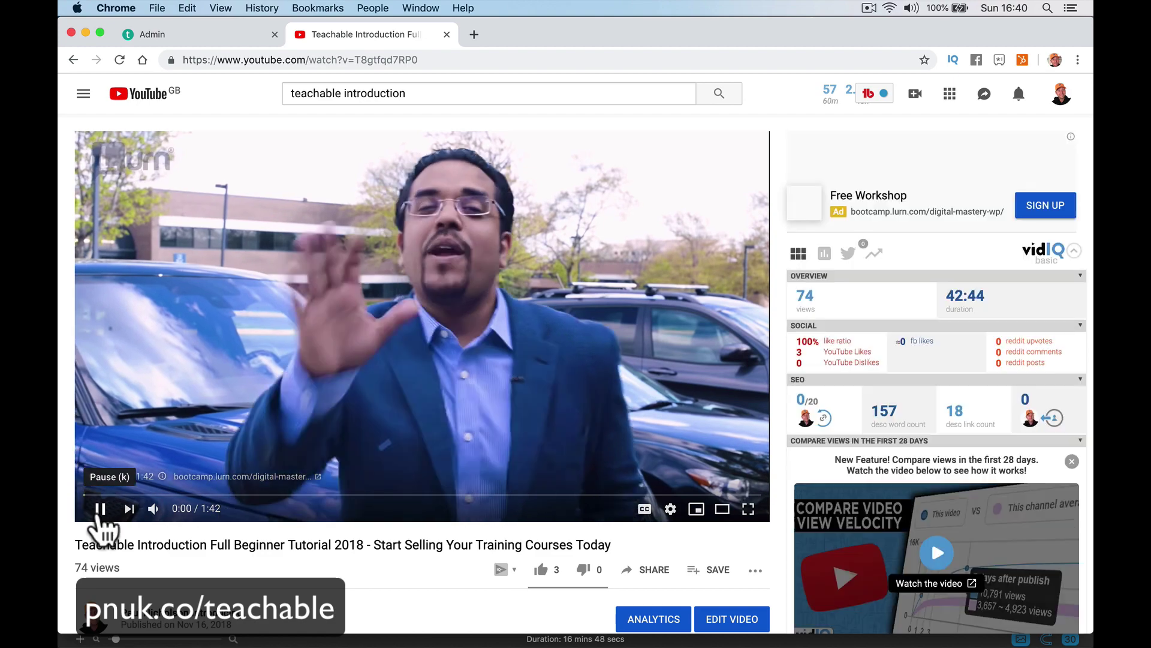
# Pause the video and copy its iframe code from Share > Embed.
pyautogui.click(100, 514)
pyautogui.click(653, 569)
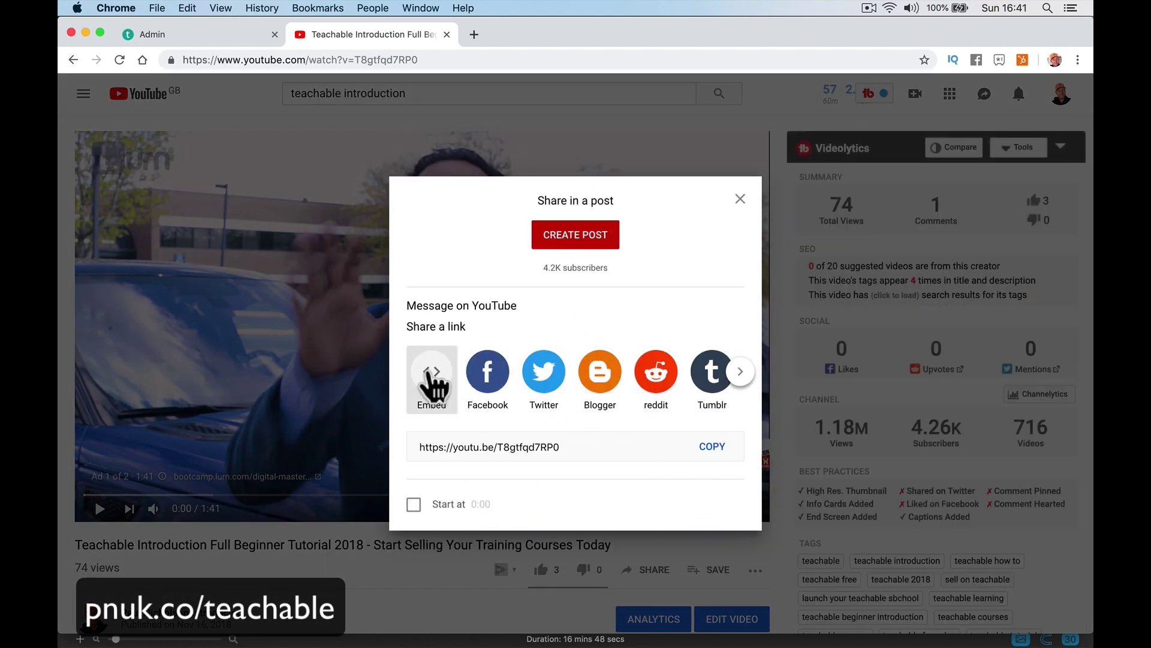
pyautogui.click(431, 371)
pyautogui.click(767, 271)
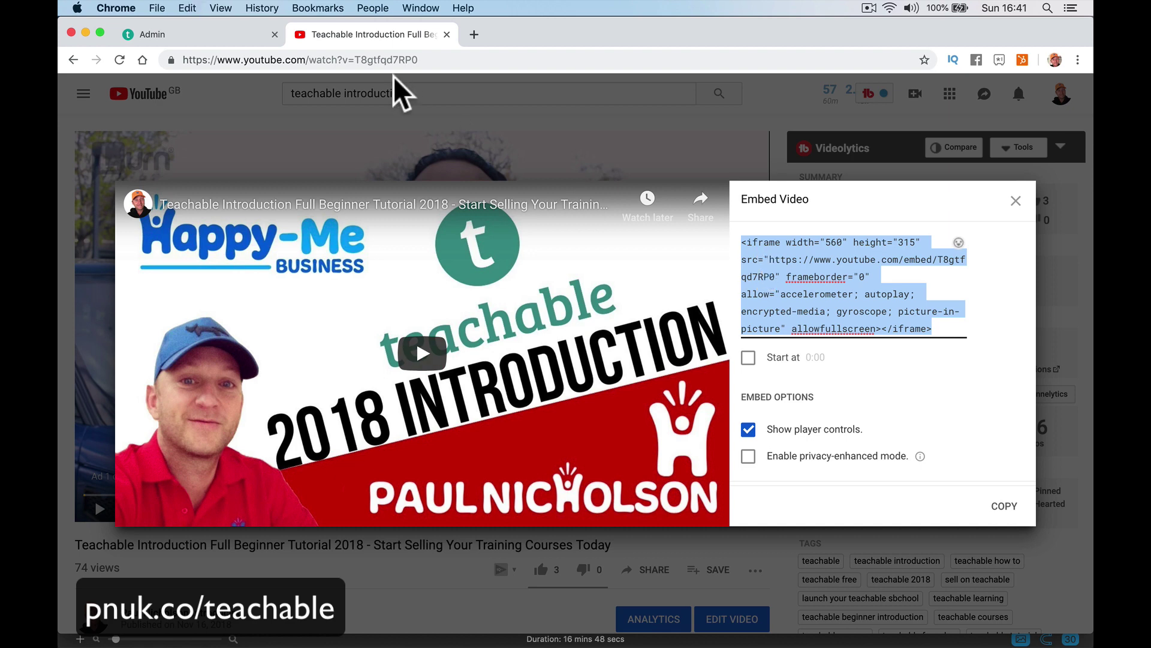
pyautogui.click(220, 36)
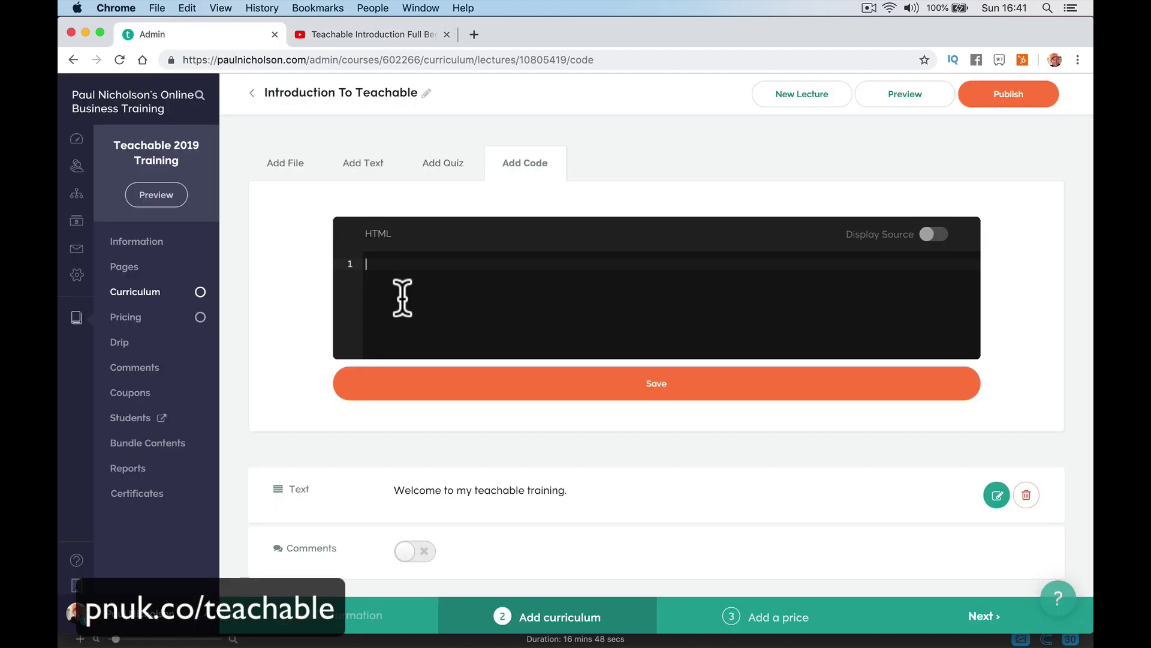
# Paste the YouTube iframe into the lecture's HTML box, save it, and enable comments.
pyautogui.press('super+v')
pyautogui.click(530, 397)
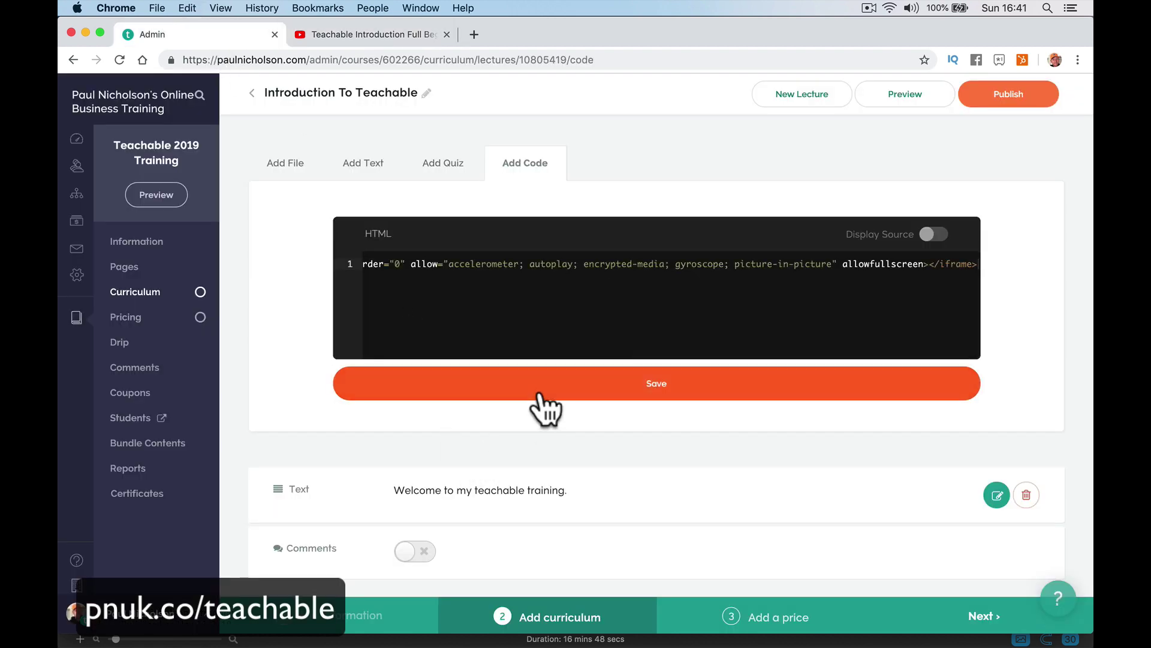
pyautogui.scroll(-3, 503, 467)
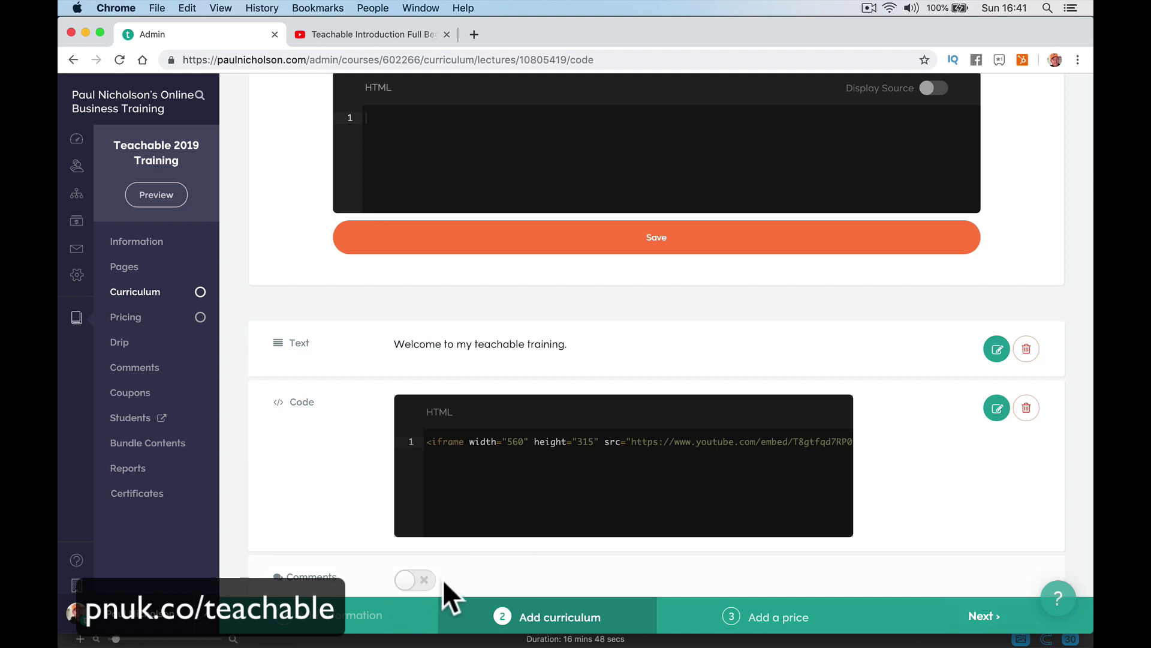
pyautogui.click(414, 579)
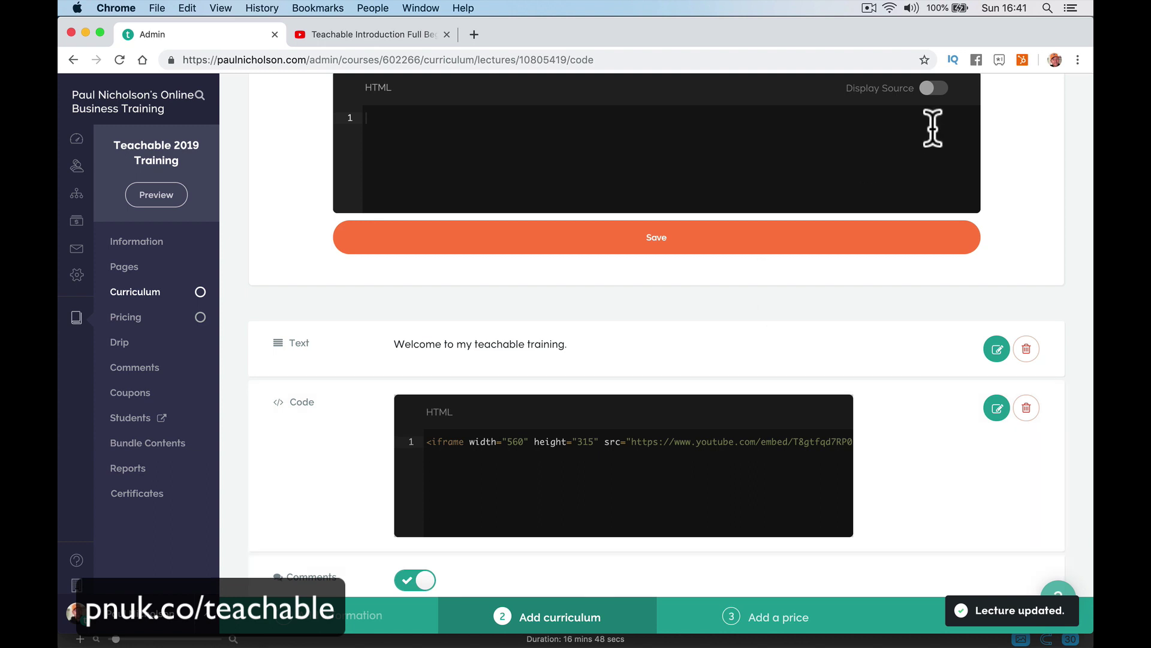
# Publish the Introduction To Teachable lecture and preview it as a student.
pyautogui.scroll(5, 932, 128)
pyautogui.click(1001, 120)
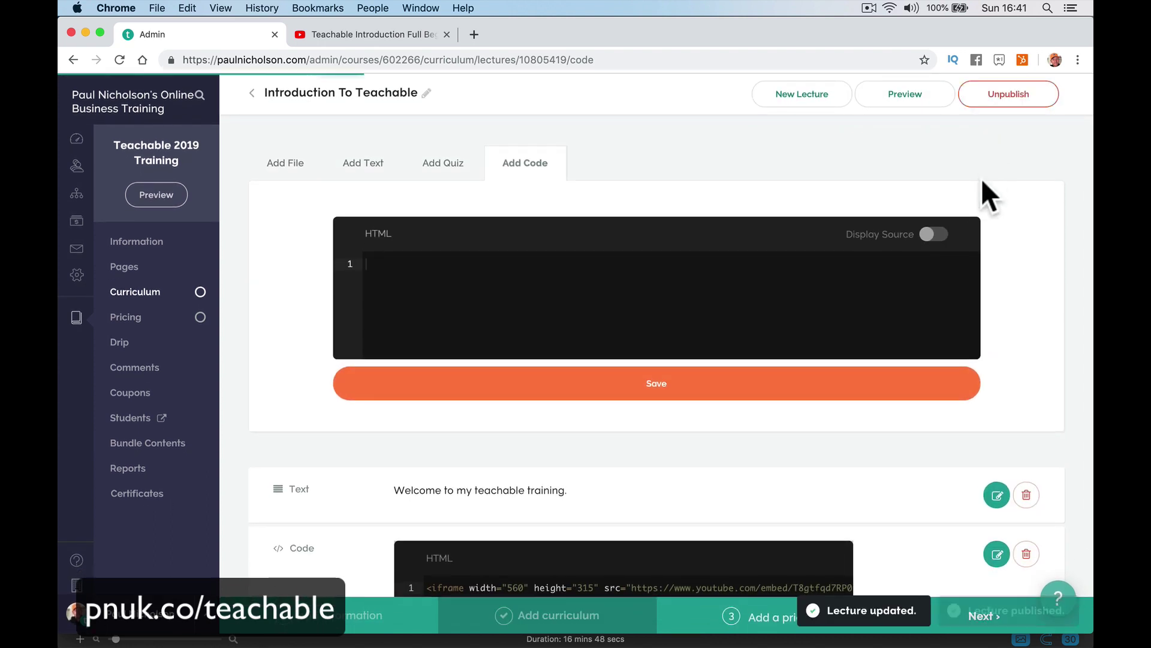
pyautogui.click(911, 98)
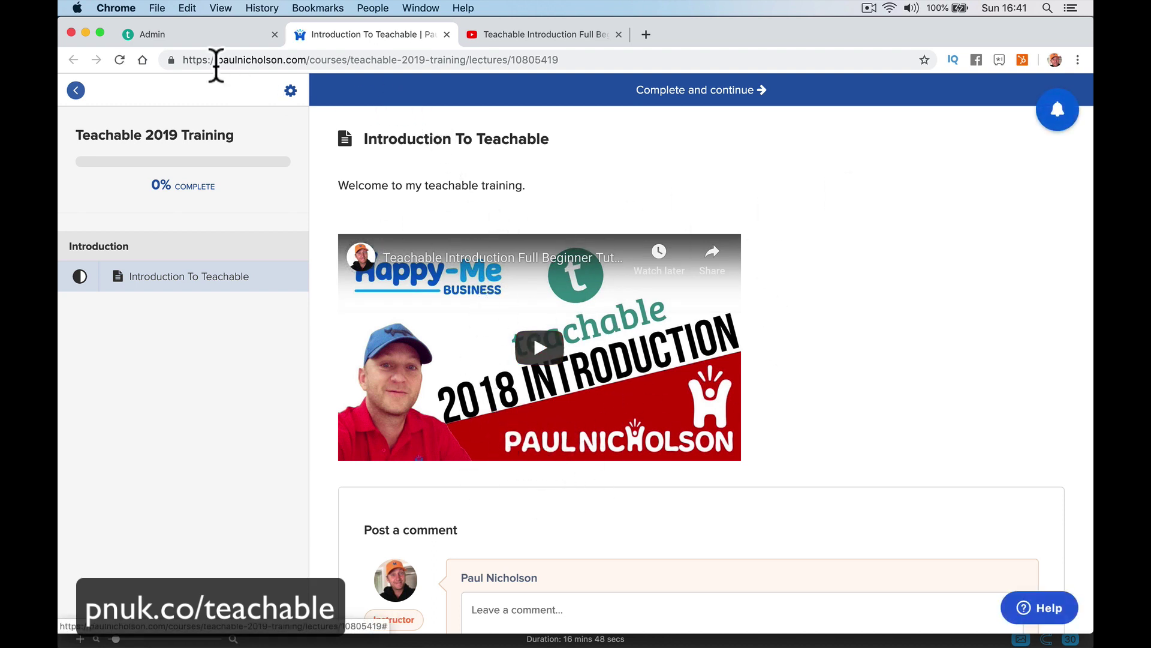
# Back in the Admin tab, create a blank New Lecture in the course curriculum.
pyautogui.click(207, 34)
pyautogui.click(165, 295)
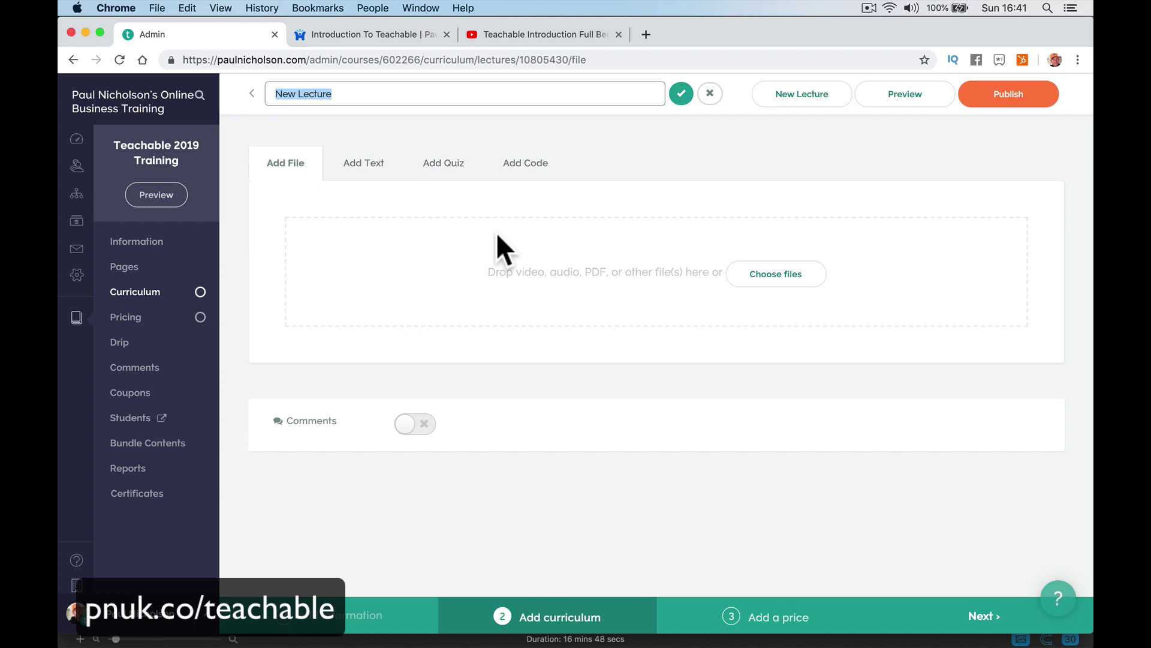
# Title the lecture 'Lesson Video And PDF' and upload the Quick Fix iPhone calls video.
pyautogui.write('Lesson Video And PDF')
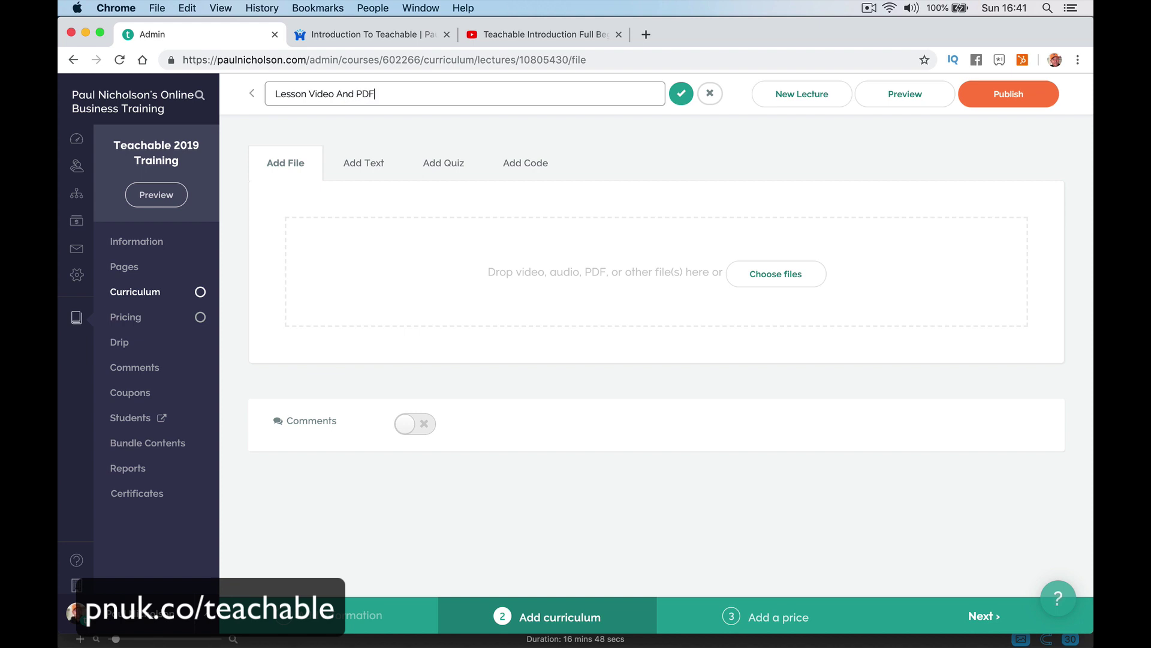
pyautogui.click(679, 94)
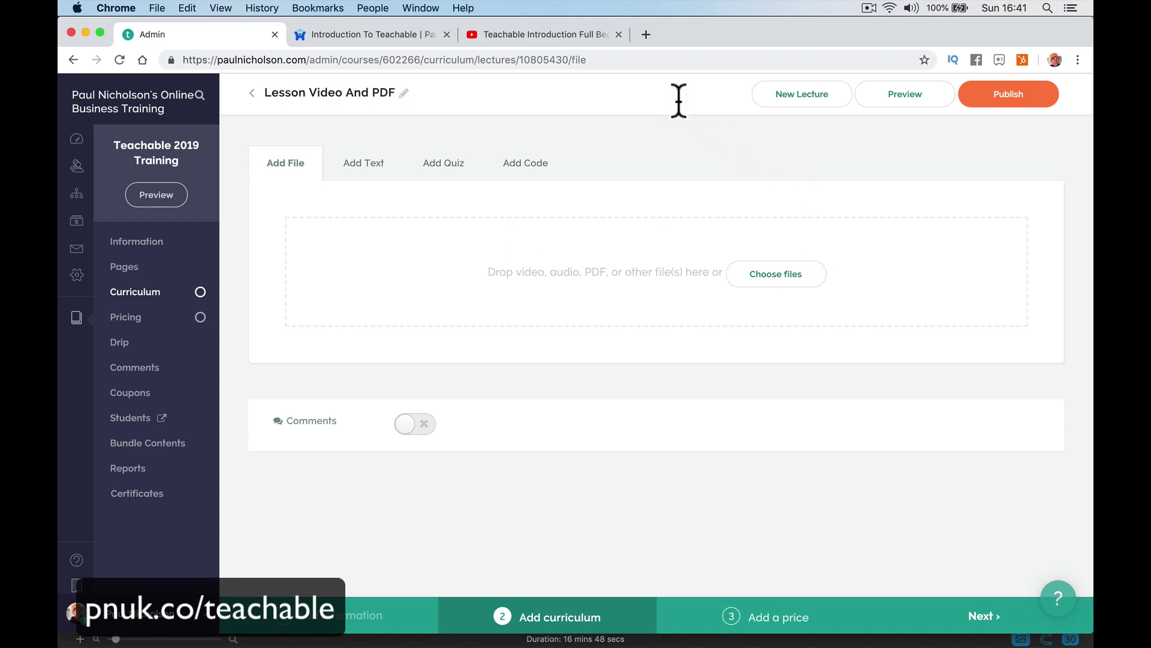
pyautogui.click(779, 275)
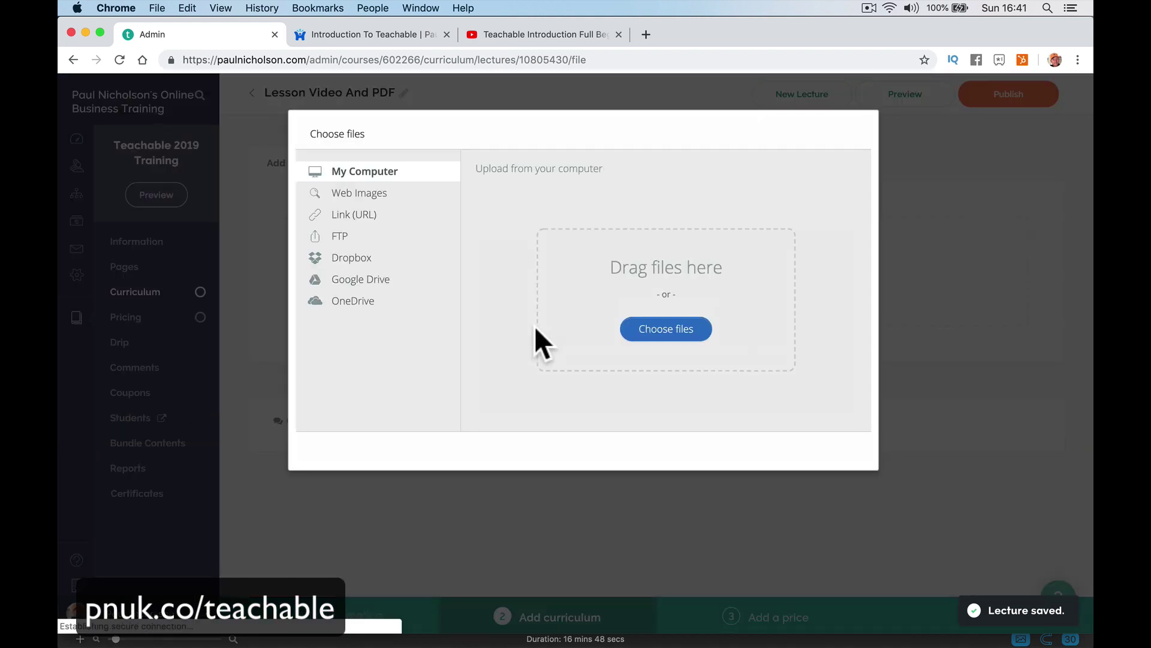
pyautogui.click(659, 330)
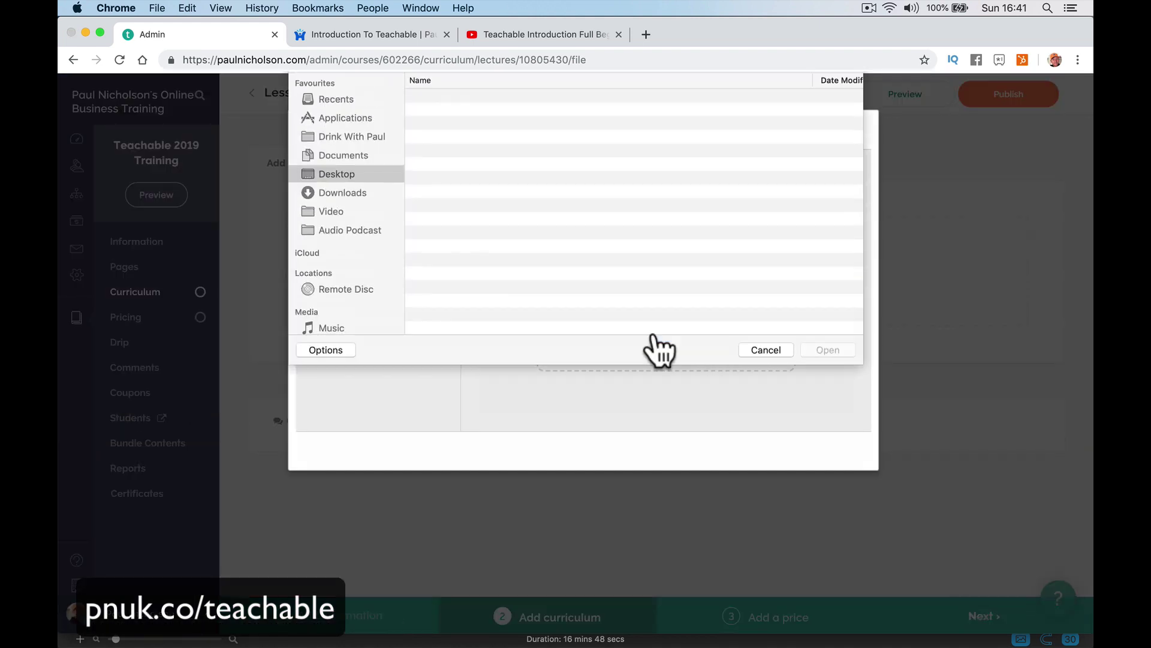
pyautogui.click(359, 240)
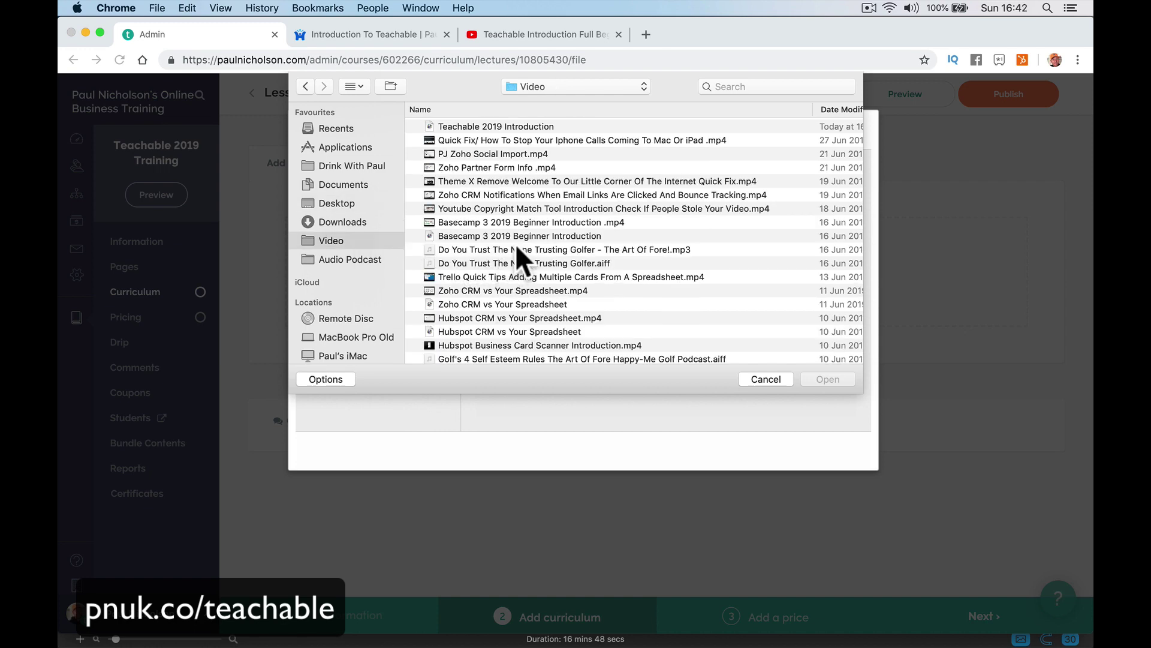
pyautogui.doubleClick(589, 139)
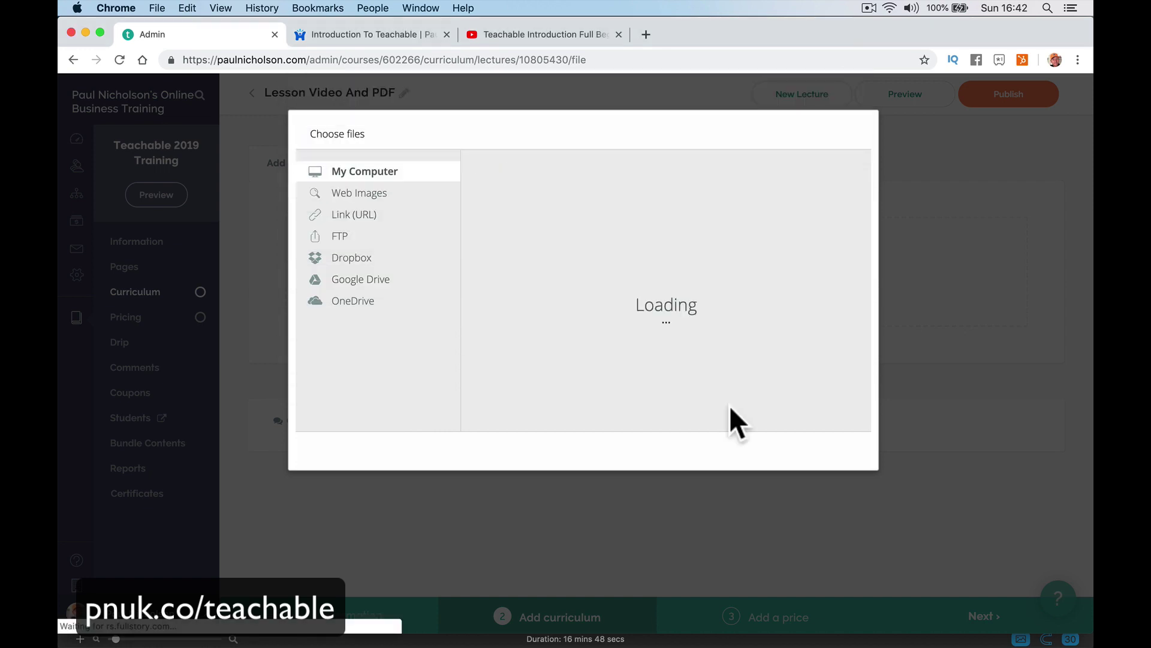
pyautogui.click(819, 452)
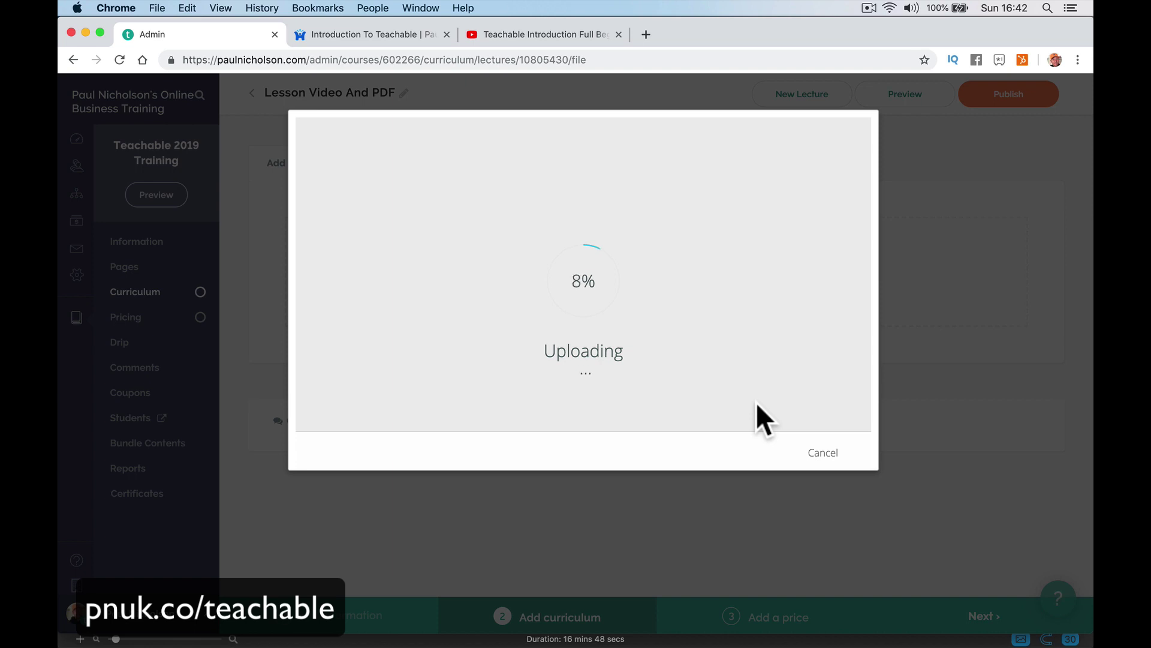
# Track the upload by switching between the student lecture page and the admin, then leave the student view.
pyautogui.click(387, 35)
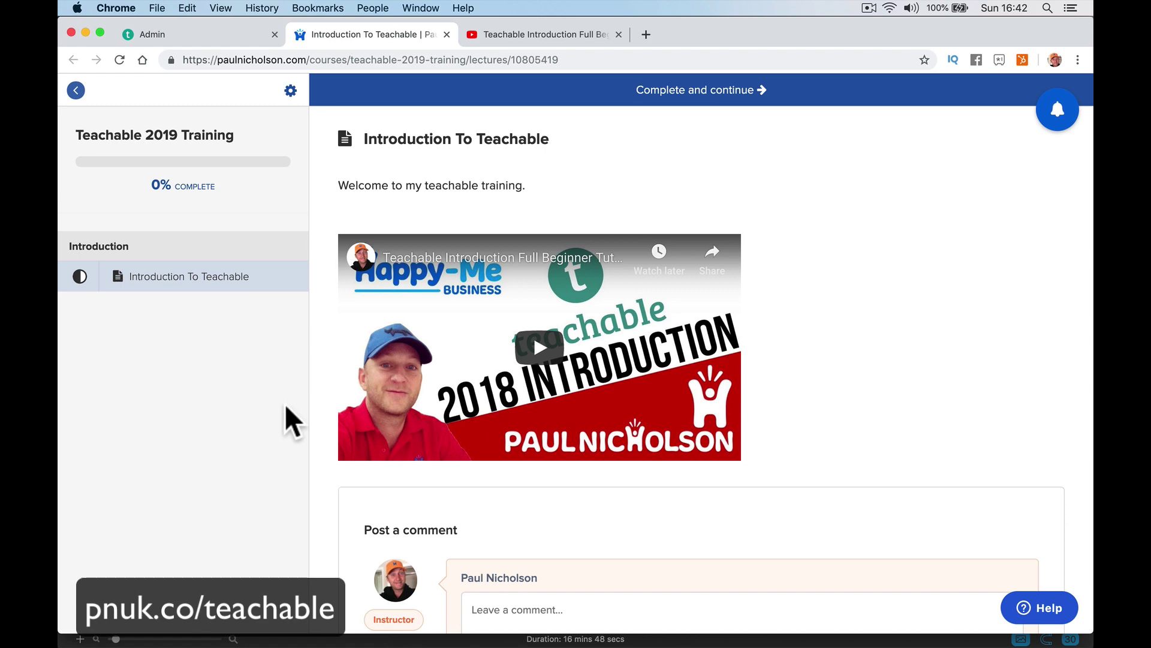
pyautogui.press('super+1')
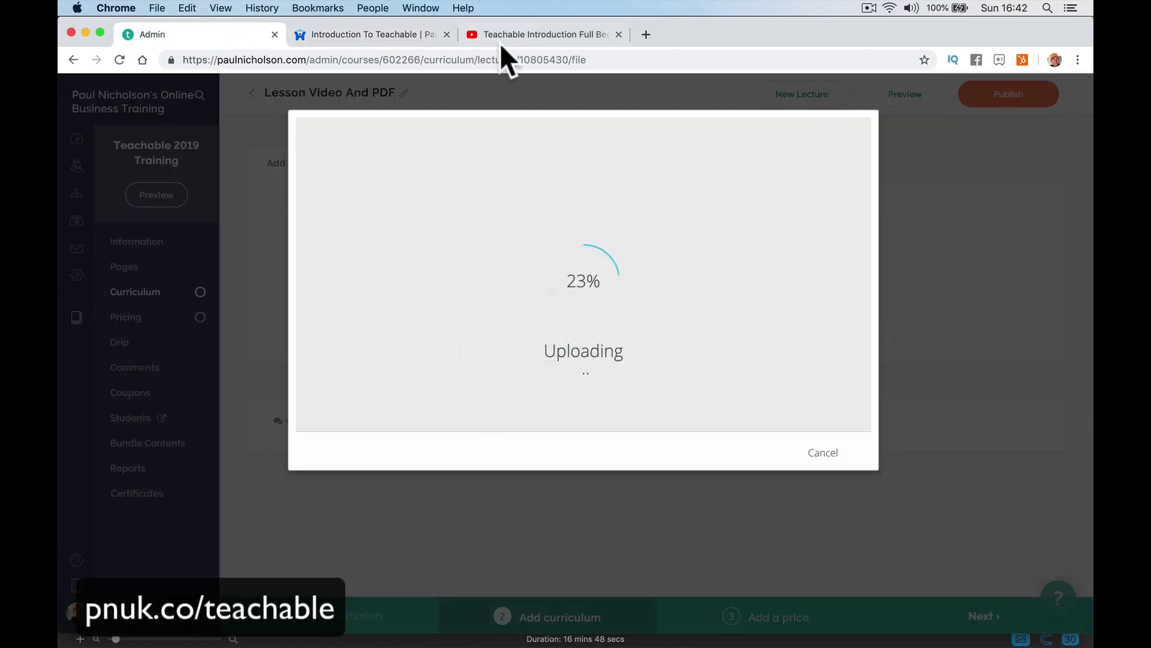
pyautogui.click(346, 34)
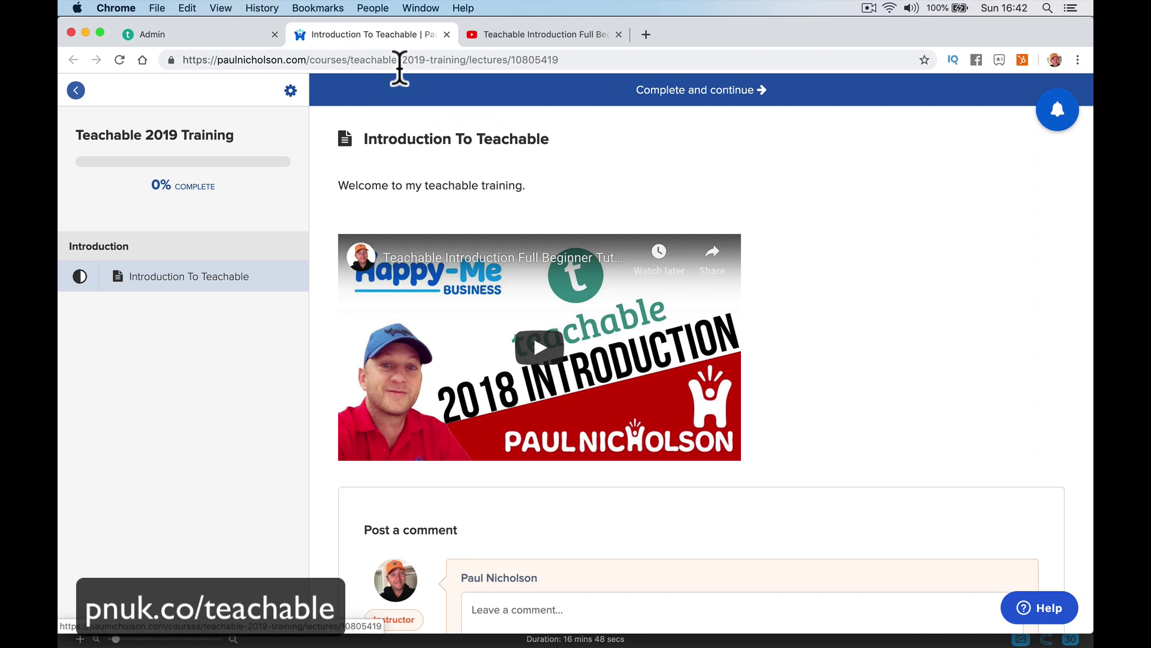
pyautogui.click(211, 34)
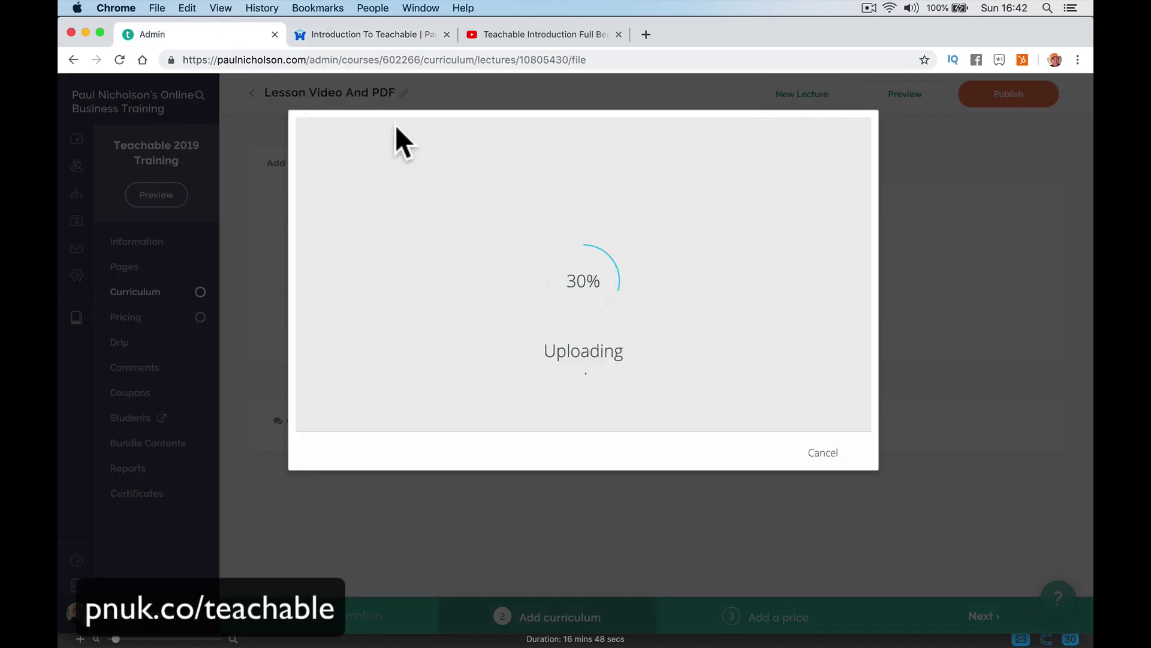
pyautogui.click(403, 34)
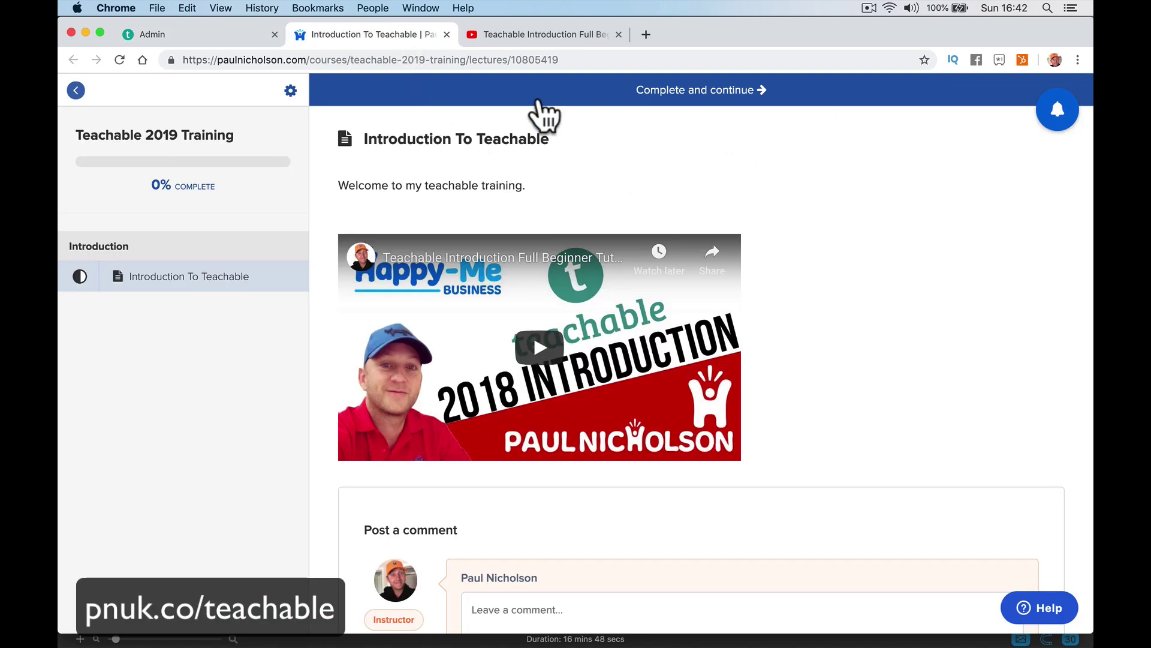
pyautogui.click(77, 92)
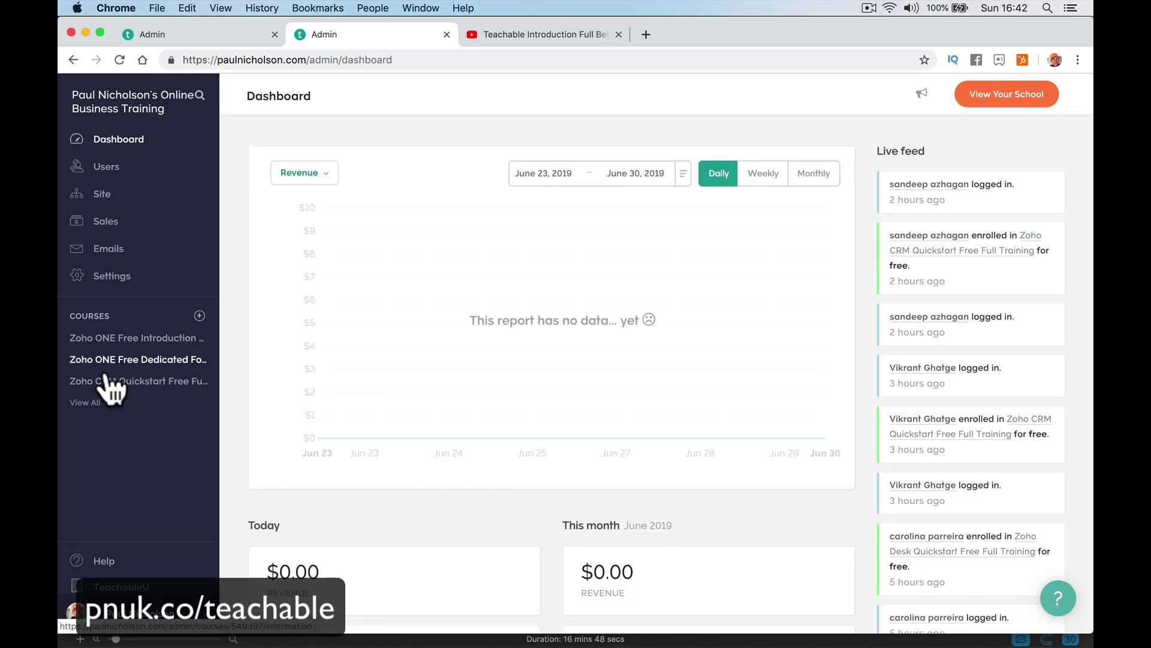
# Open the Teachable 2019 Training course from page 2 of the full course list.
pyautogui.click(85, 402)
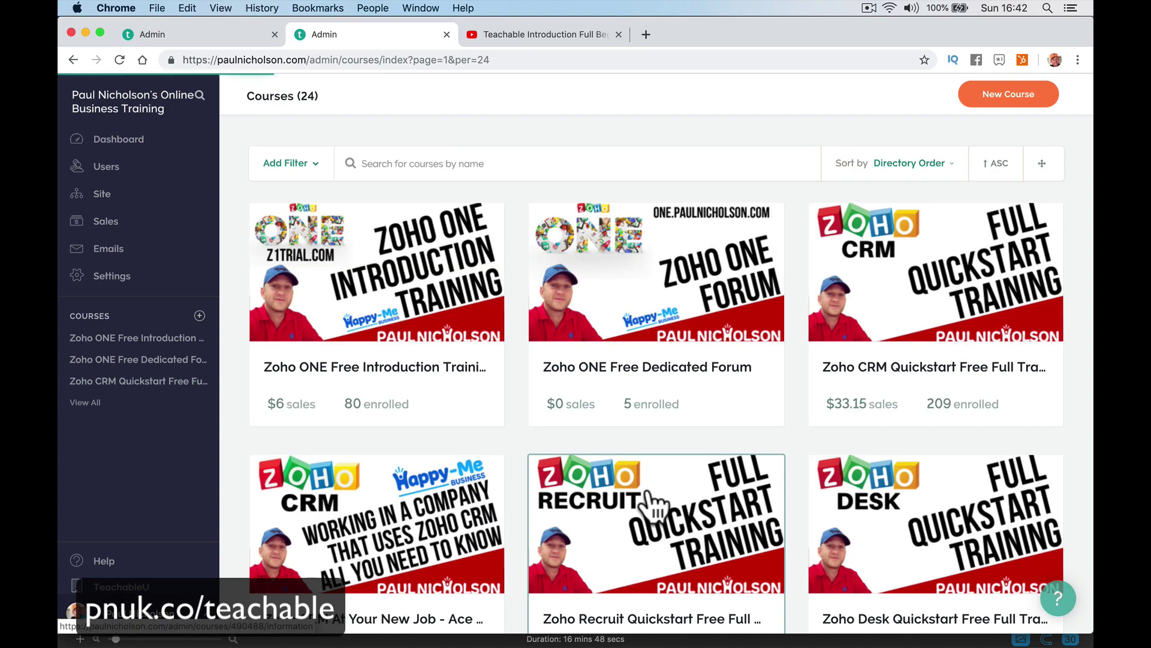
pyautogui.scroll(-10, 649, 487)
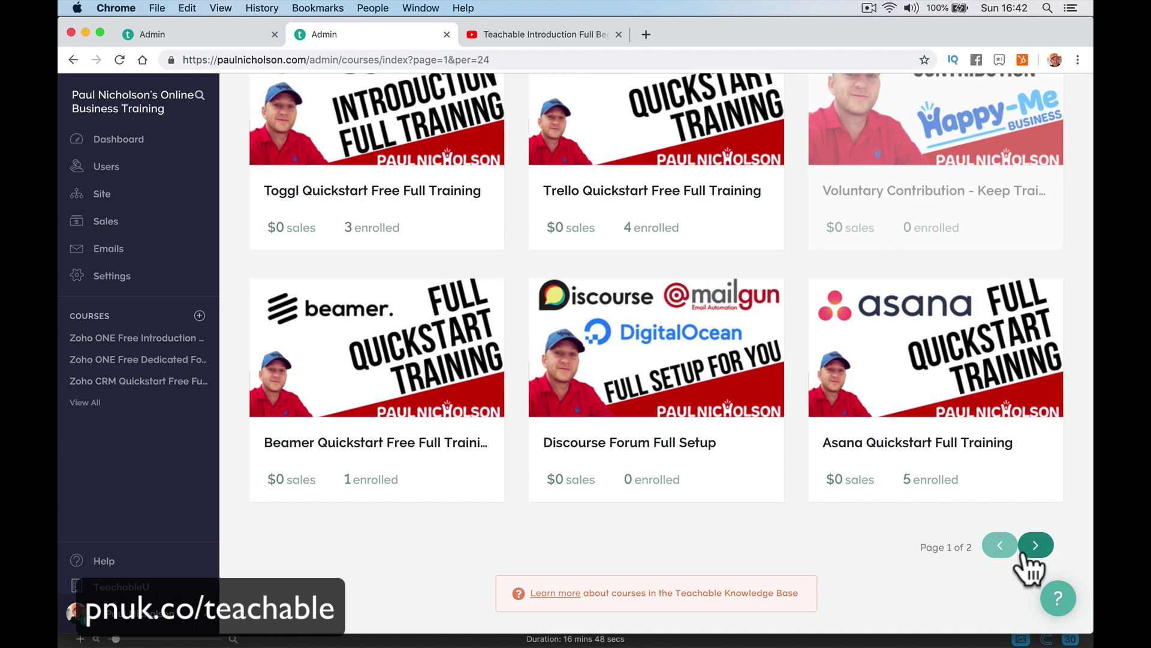
pyautogui.click(1033, 544)
pyautogui.scroll(-5, 663, 446)
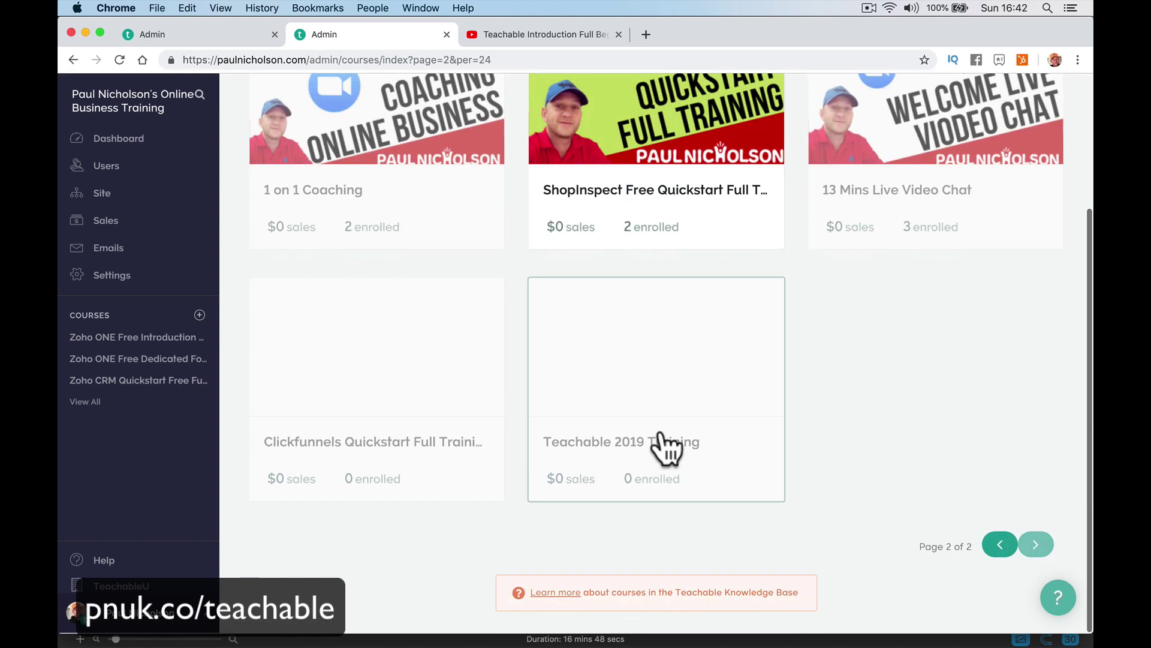
pyautogui.click(660, 372)
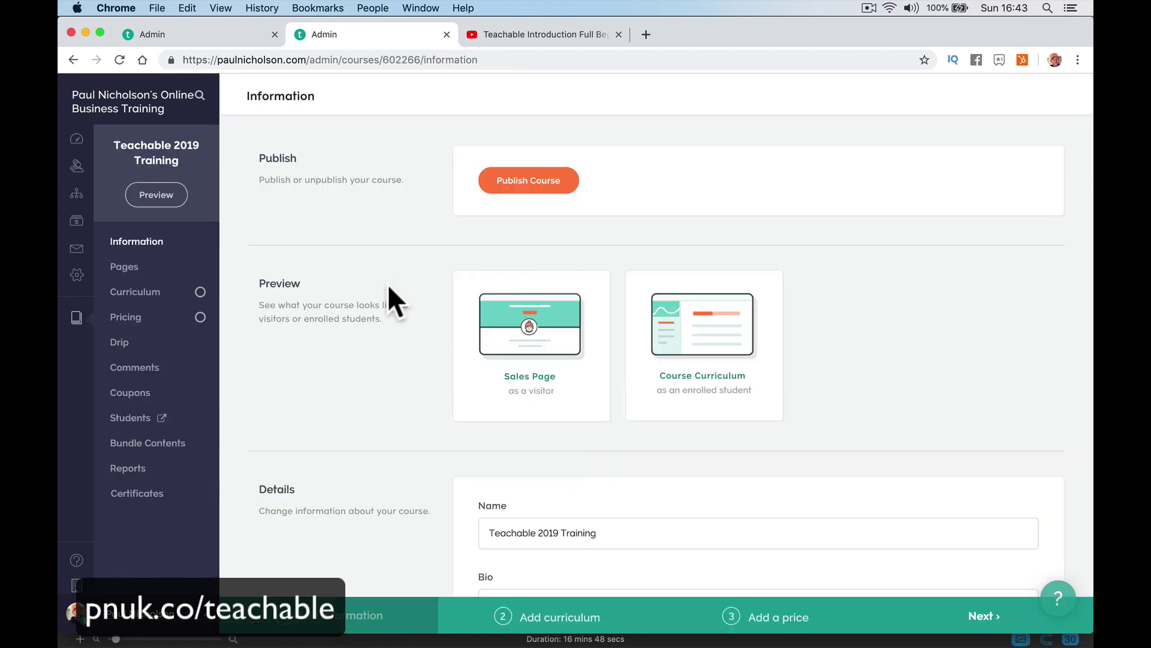
pyautogui.scroll(-5, 388, 287)
# Open the course Pricing settings and add a Free pricing plan.
pyautogui.moveTo(202, 298)
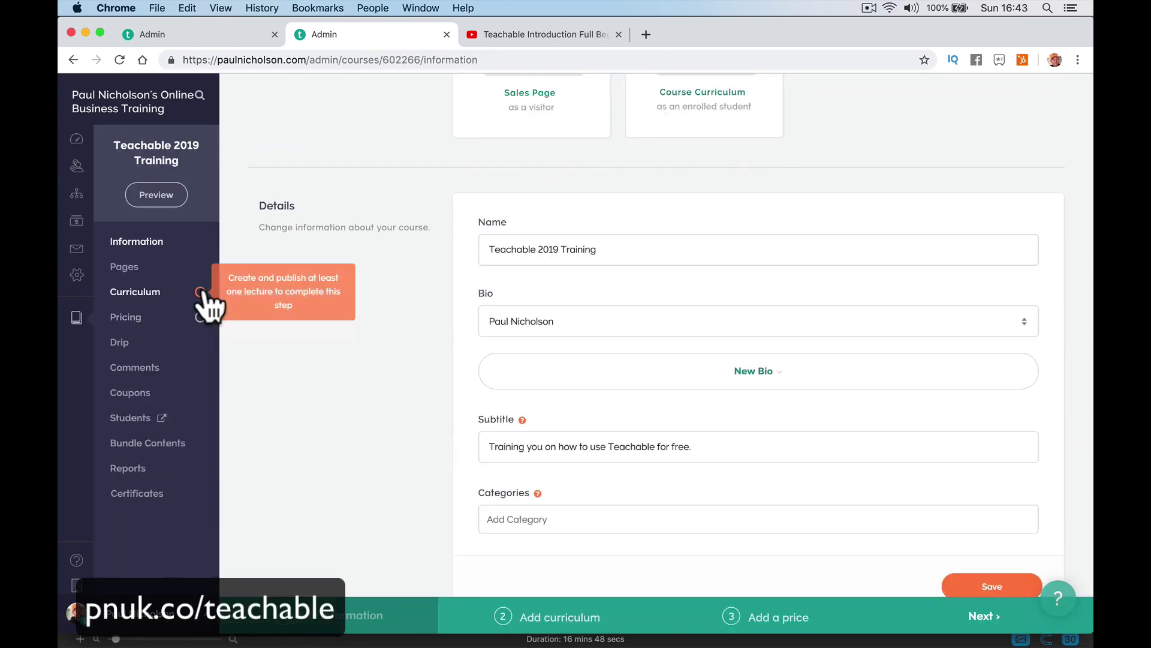
pyautogui.click(150, 318)
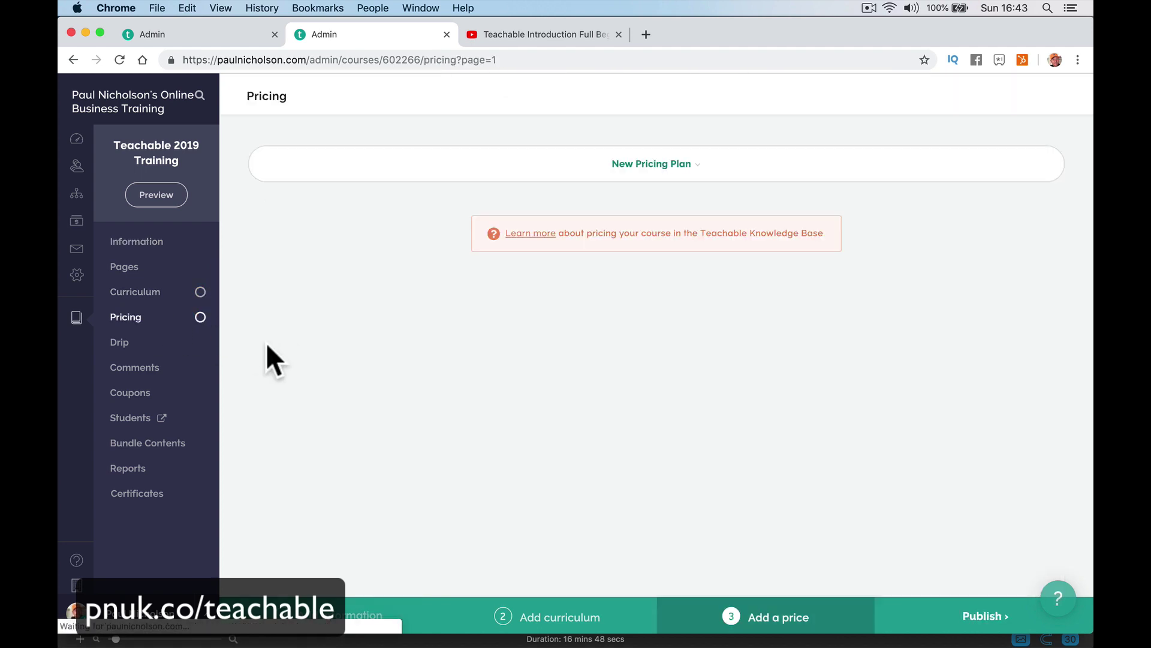
pyautogui.click(596, 161)
pyautogui.click(596, 165)
pyautogui.click(596, 165)
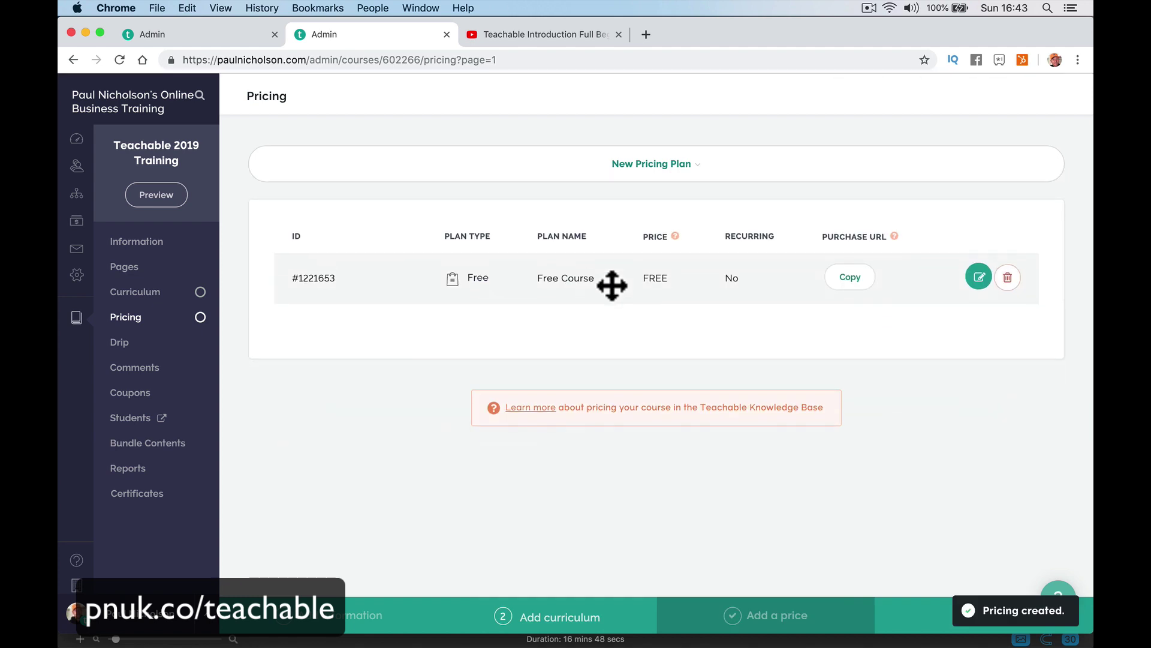
# Add an Annual Charge subscription plan billed 25 USD once per year.
pyautogui.click(665, 167)
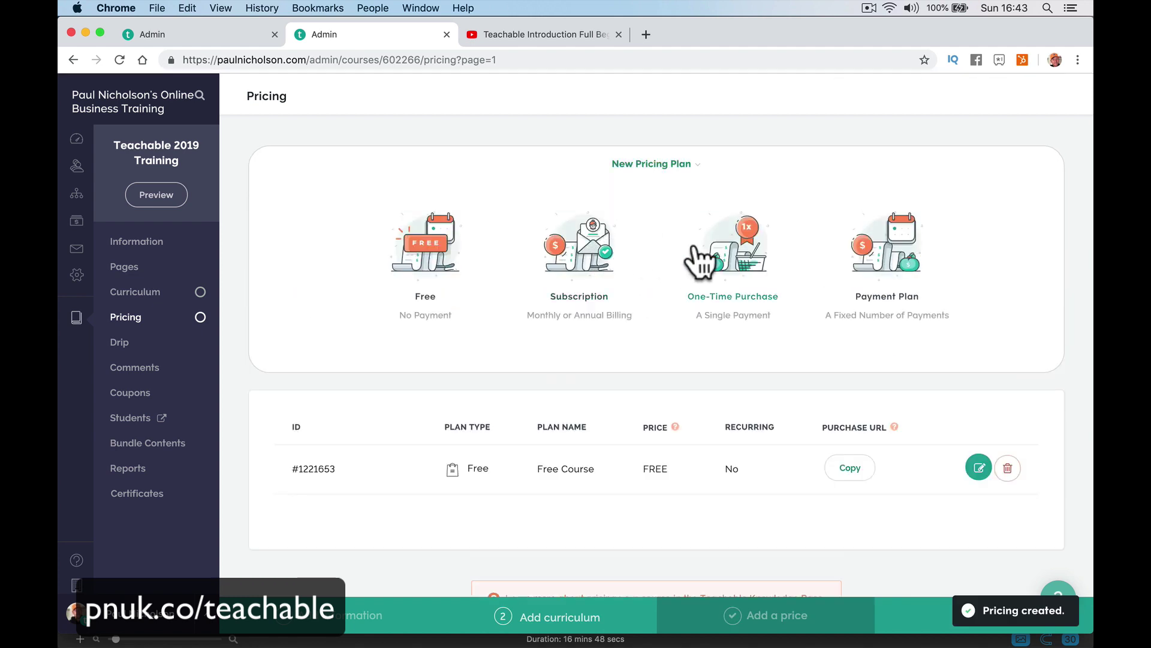
pyautogui.click(591, 251)
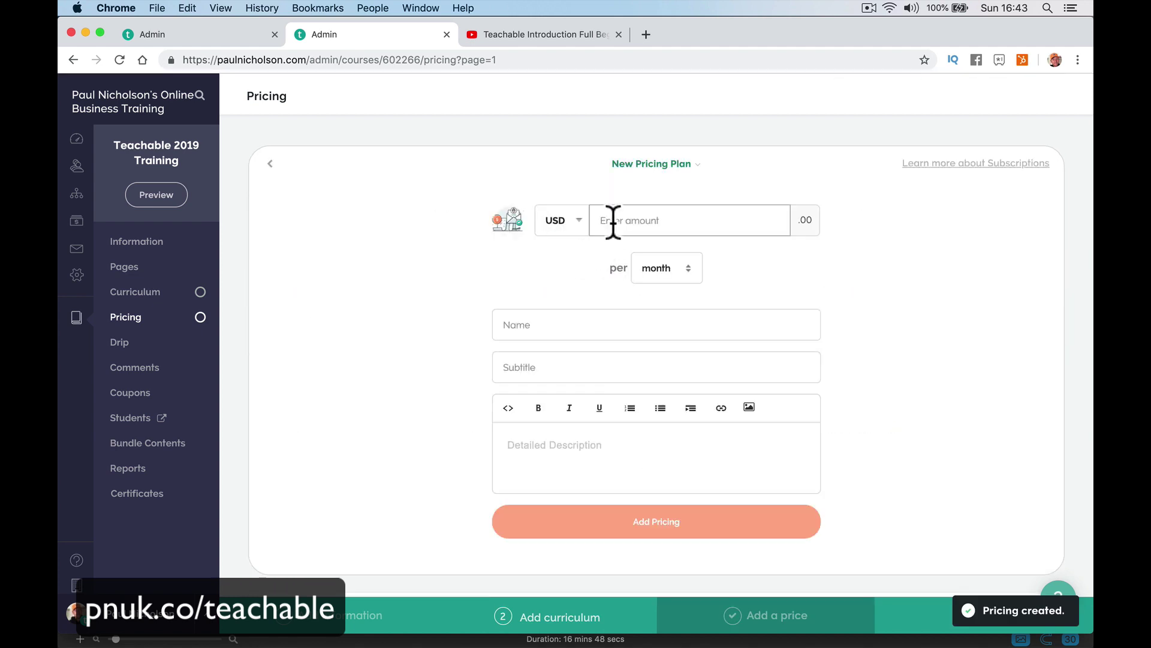
pyautogui.write('25')
pyautogui.press('Tab')
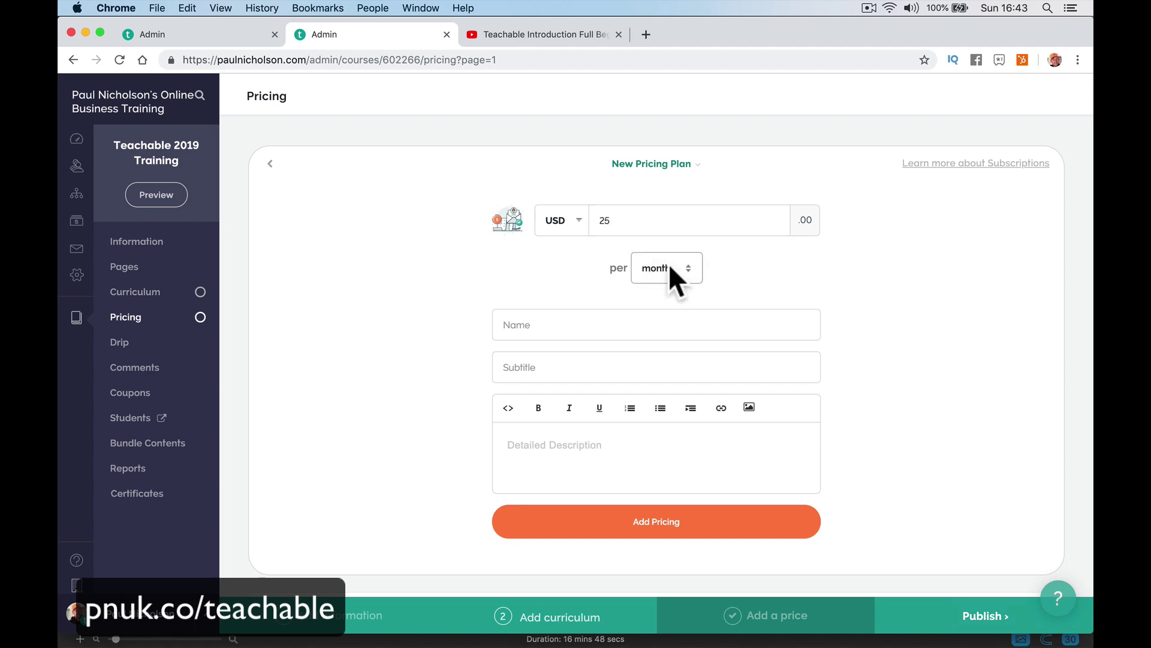
pyautogui.click(672, 285)
pyautogui.click(629, 322)
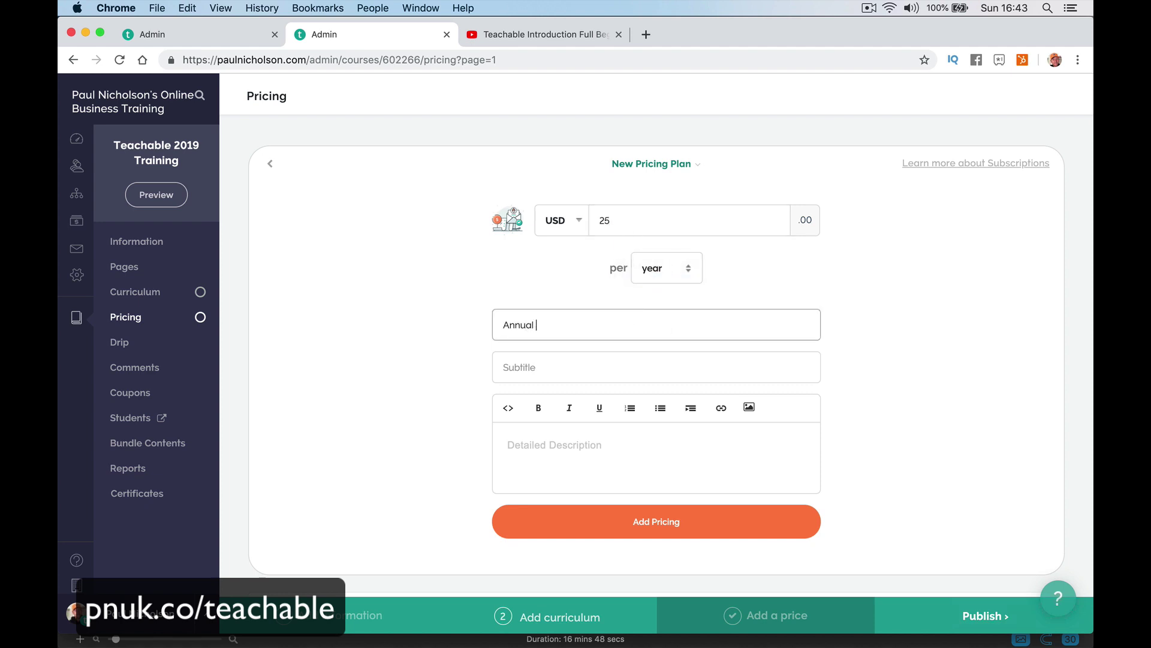
pyautogui.write('Annual Charge')
pyautogui.press('Tab')
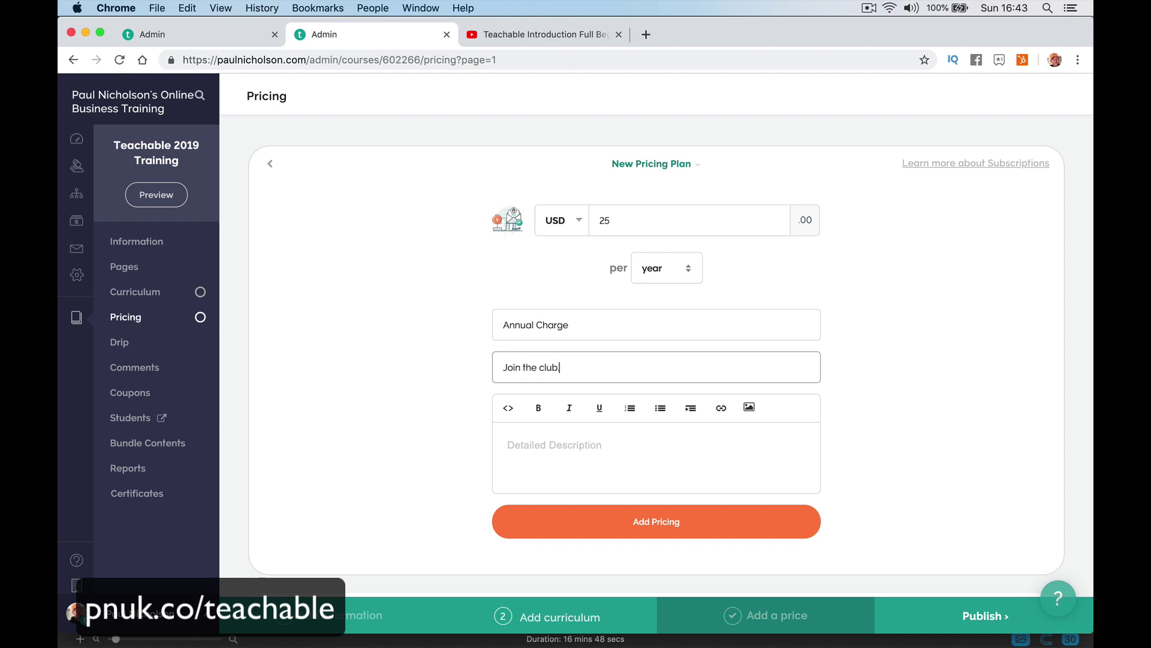
pyautogui.click(611, 452)
pyautogui.write('Annual pricing.')
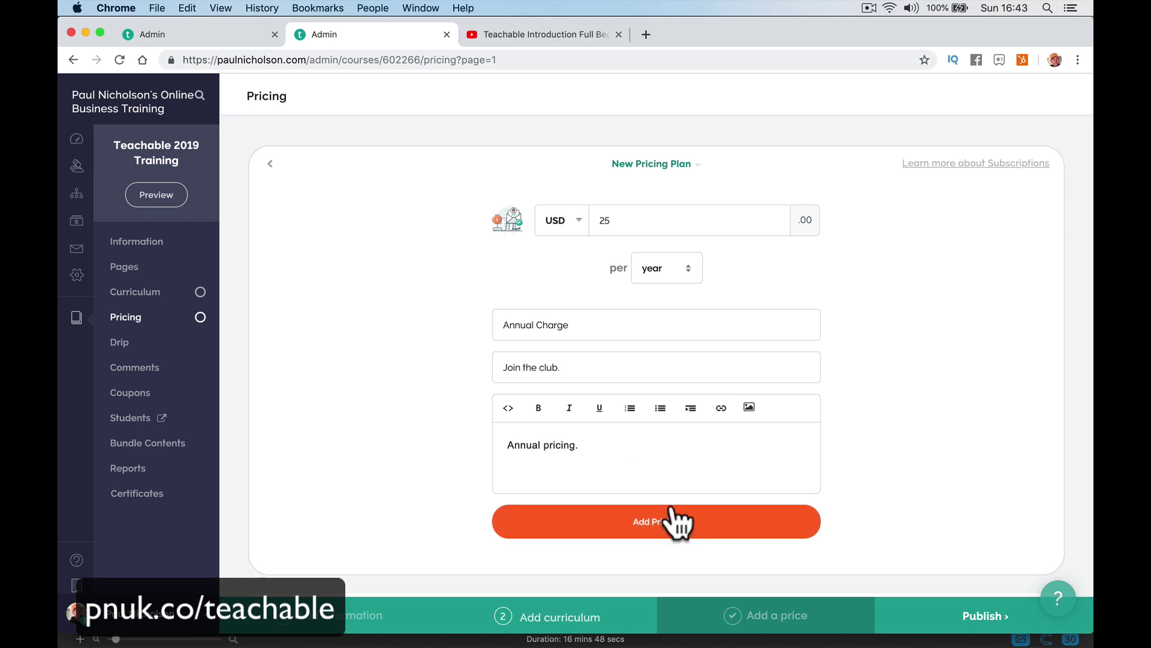
pyautogui.click(672, 523)
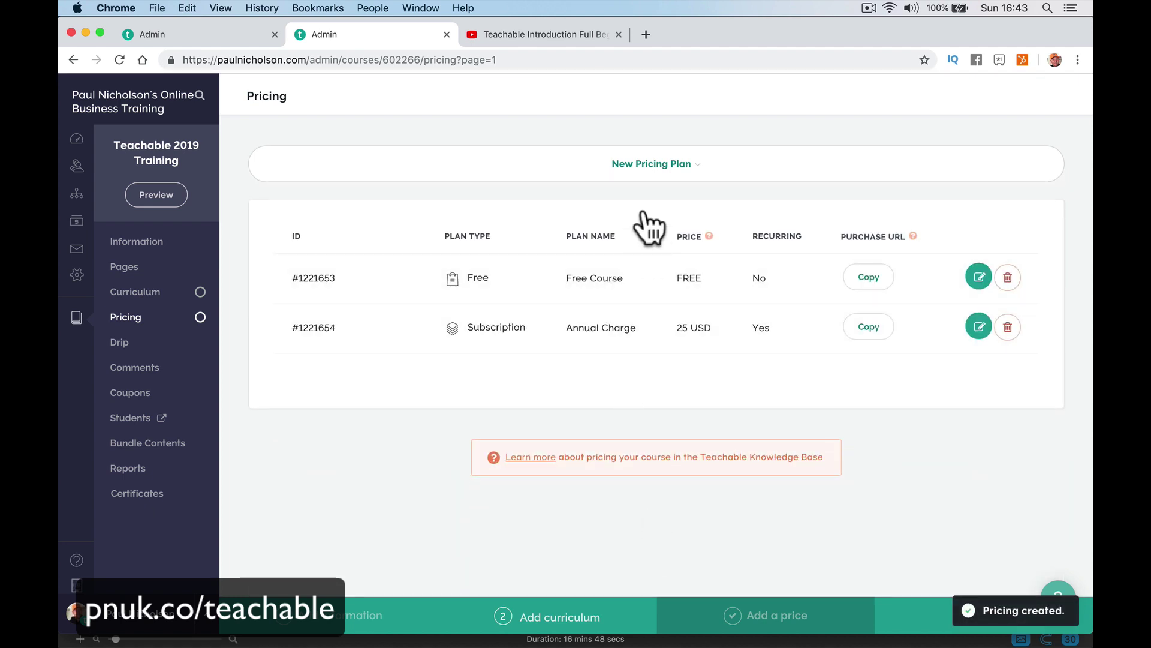
pyautogui.click(652, 166)
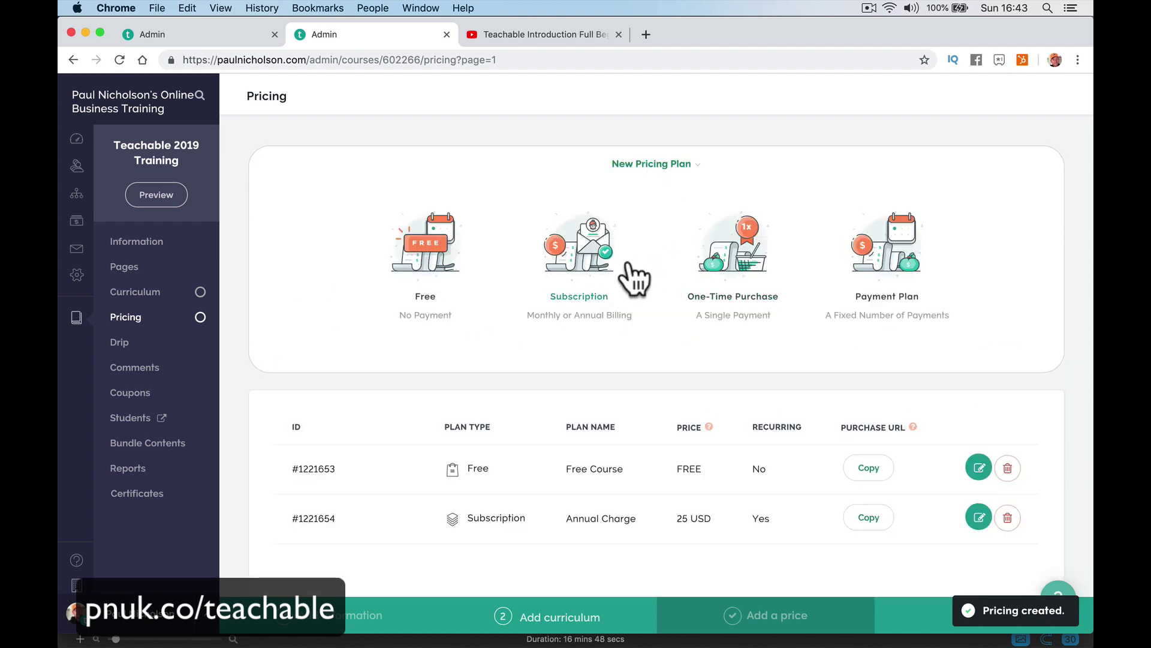
# Add a One Time Price one-time purchase plan at 99 USD.
pyautogui.click(728, 279)
pyautogui.click(633, 224)
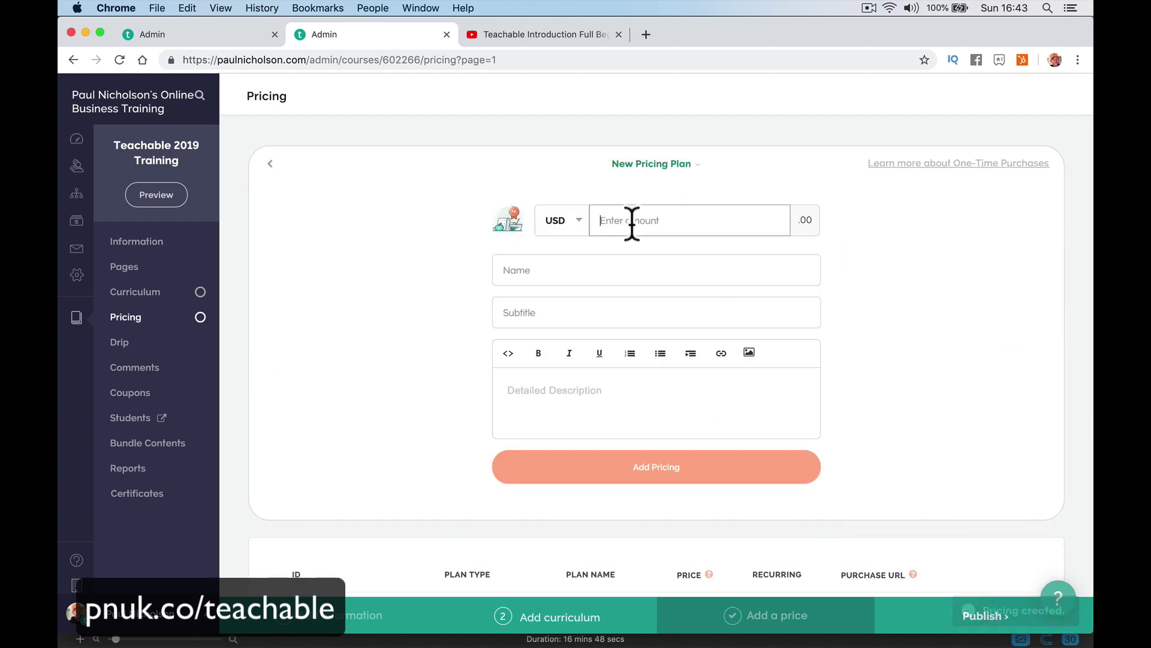
pyautogui.write('99')
pyautogui.press('Tab')
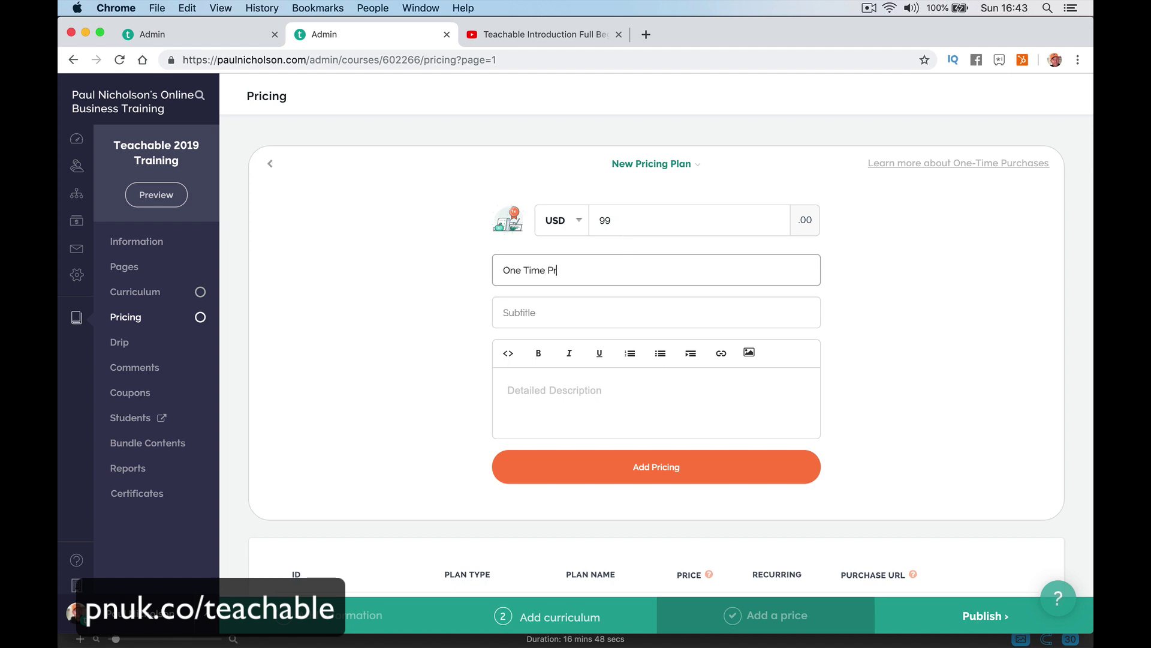
pyautogui.click(669, 461)
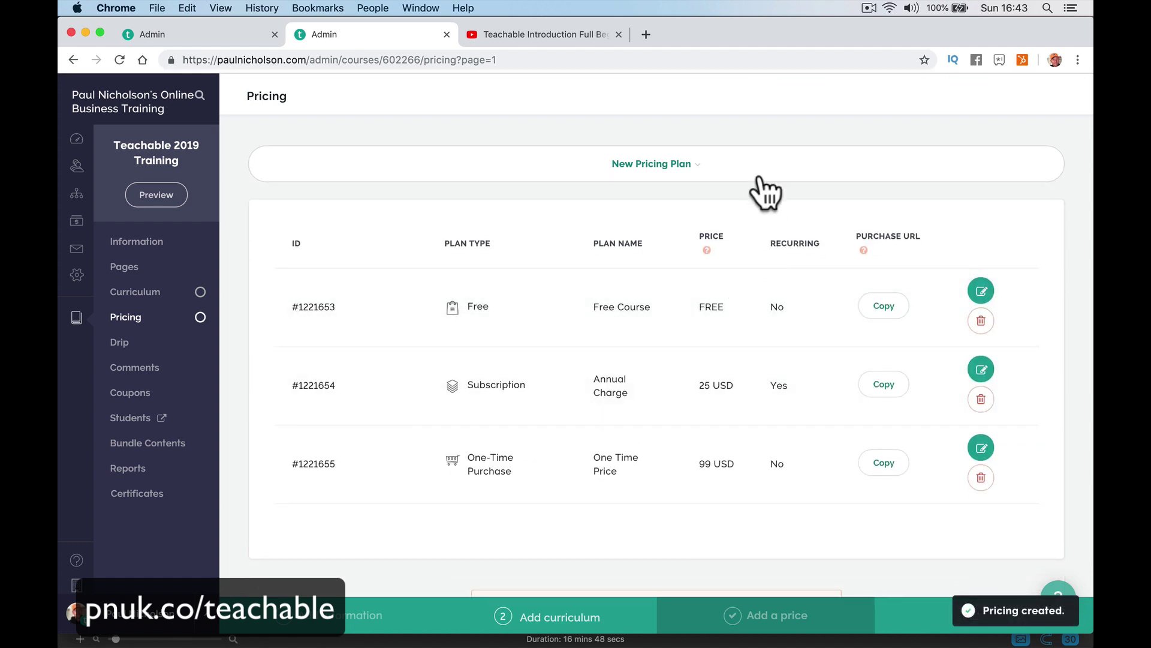
# Add a Payment Plan of three monthly 33 USD payments.
pyautogui.click(764, 171)
pyautogui.click(859, 274)
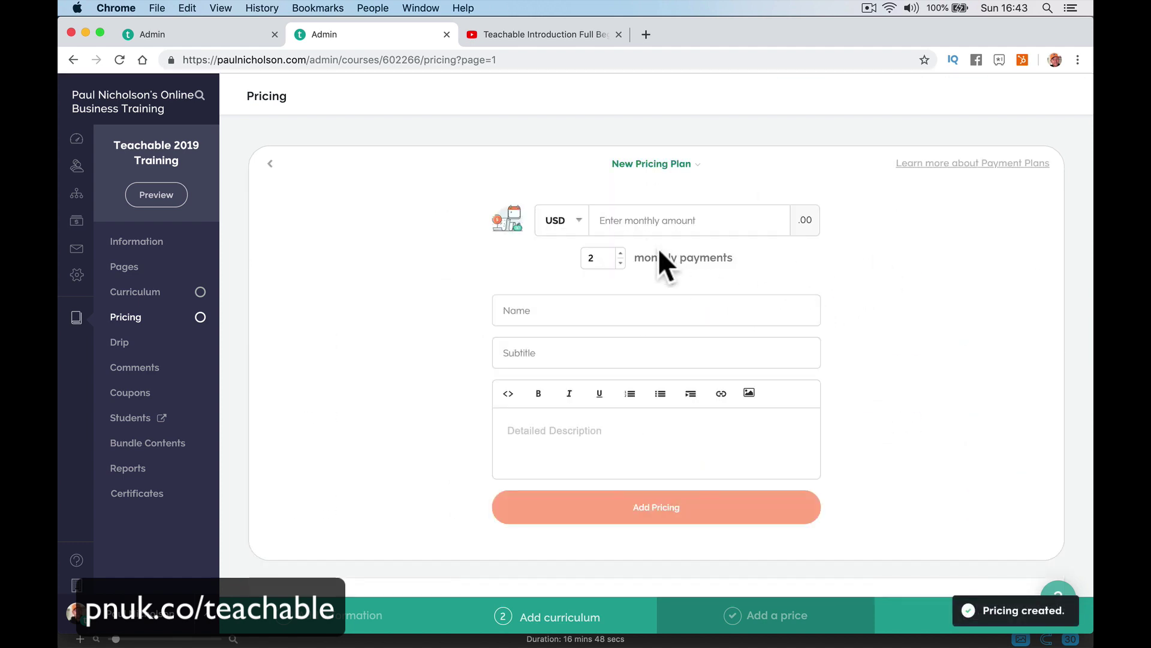
pyautogui.click(645, 222)
pyautogui.write('33')
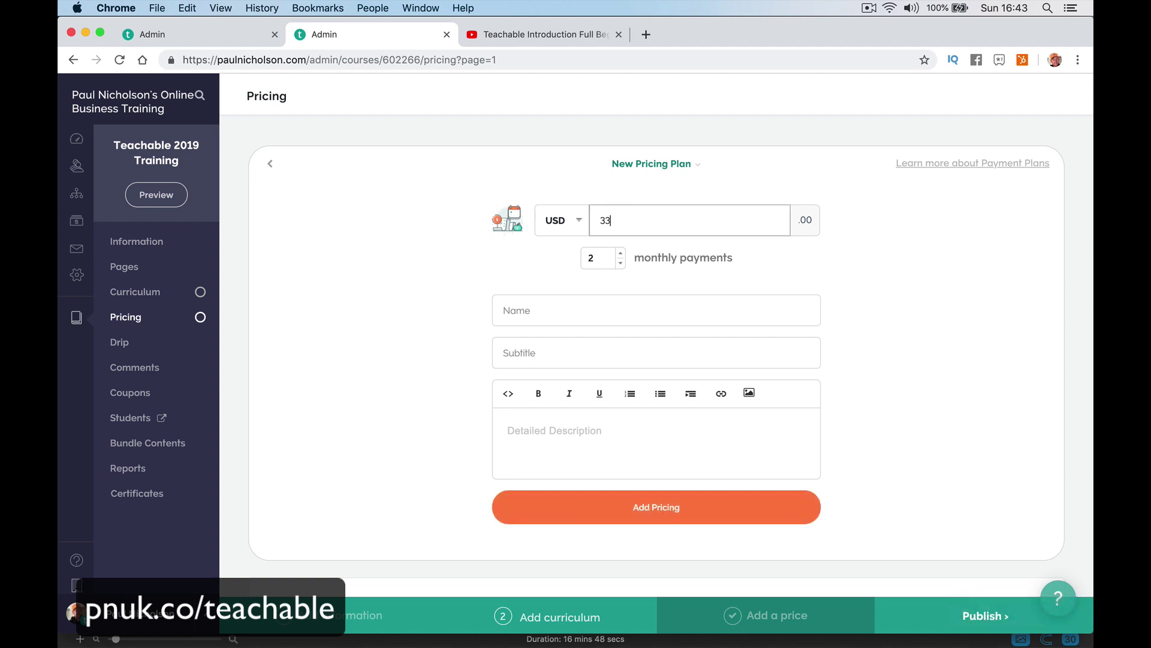
pyautogui.click(621, 252)
pyautogui.click(593, 303)
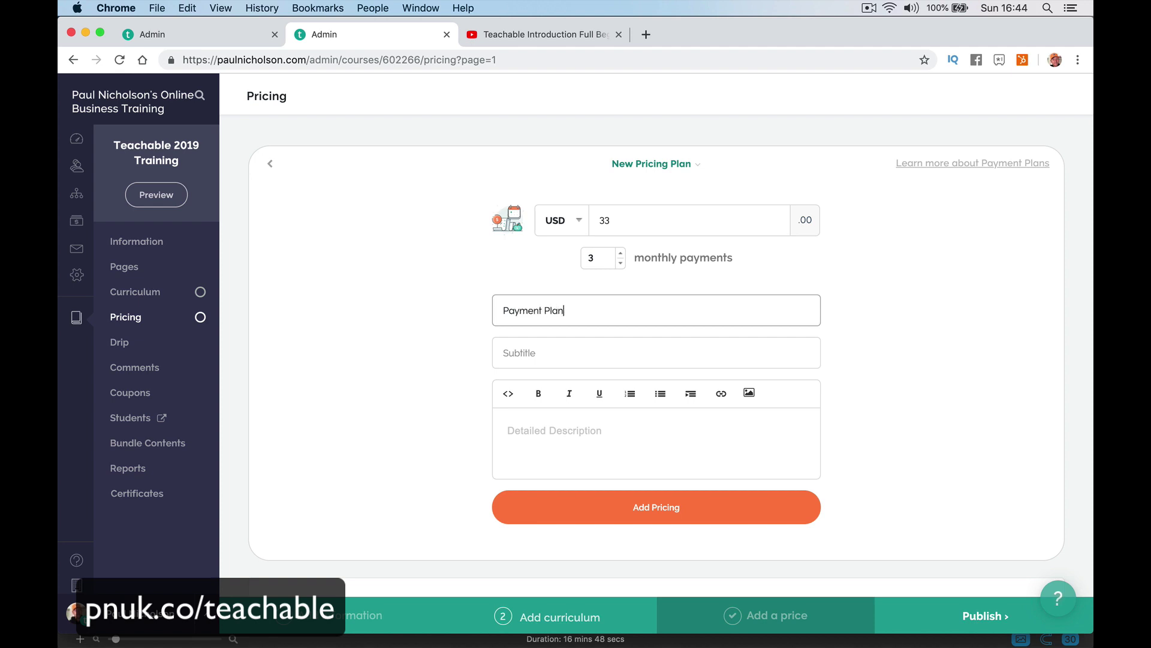
pyautogui.click(686, 517)
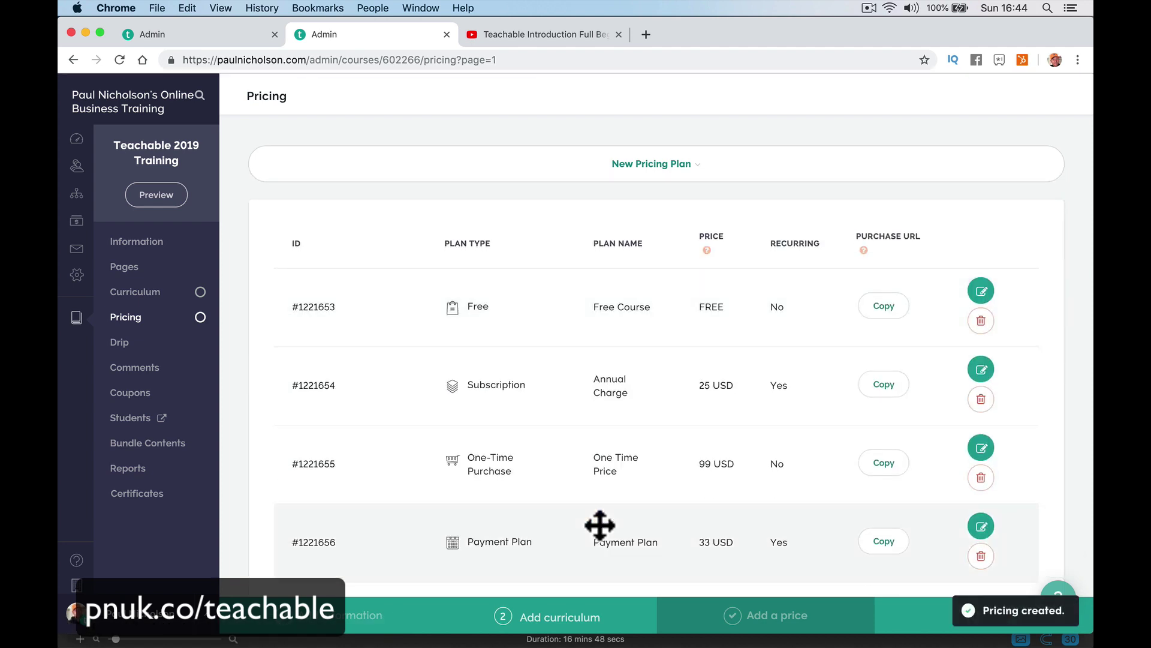
# Preview the course sales page as a visitor.
pyautogui.click(155, 200)
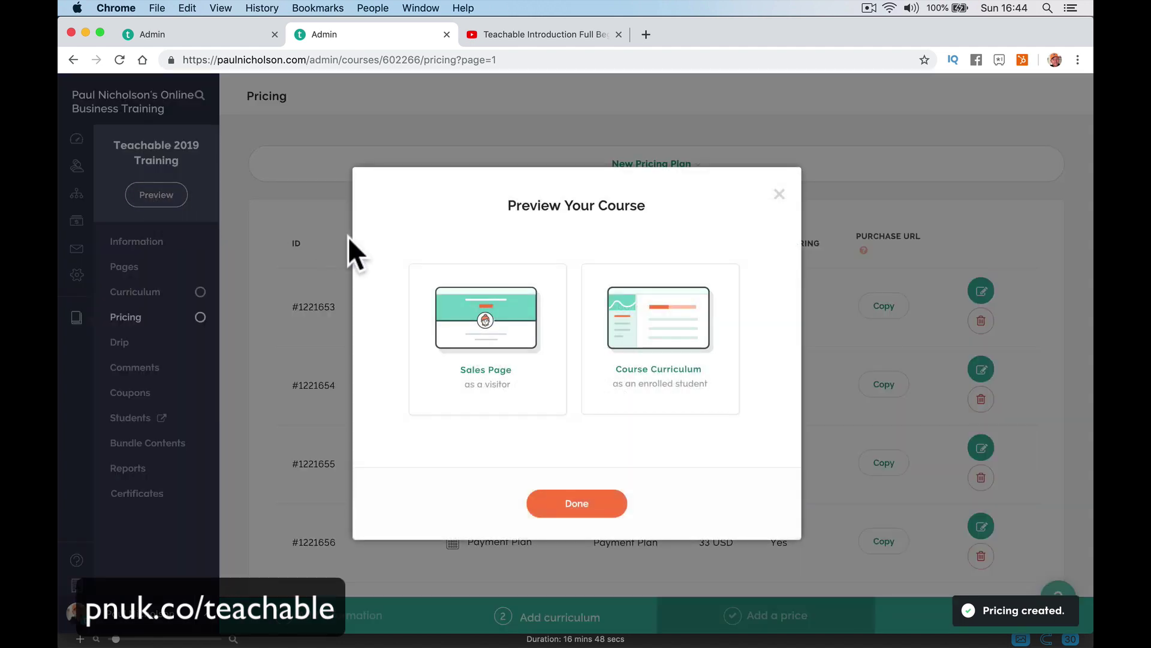
pyautogui.click(502, 346)
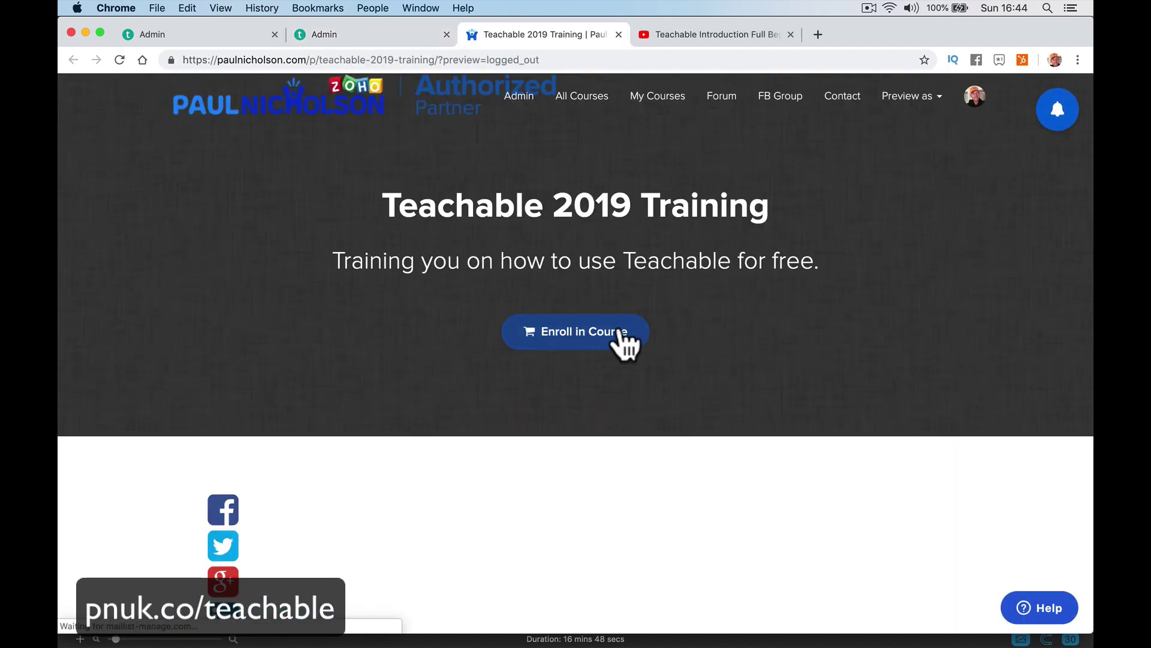
pyautogui.scroll(-10, 597, 438)
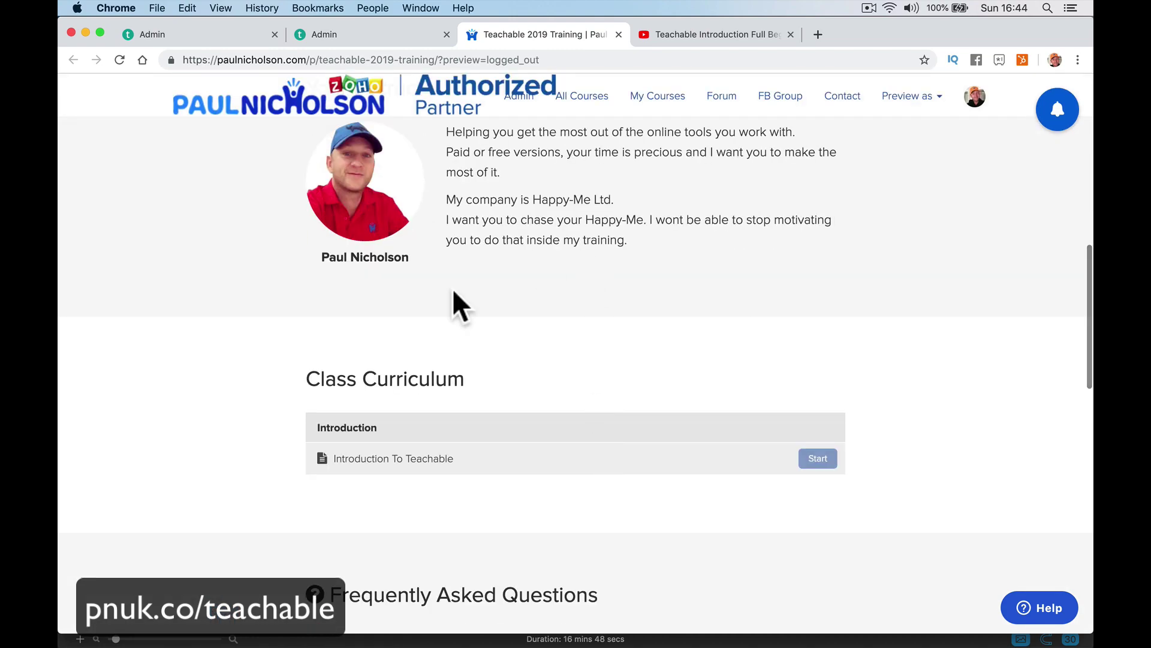
pyautogui.scroll(-12, 526, 461)
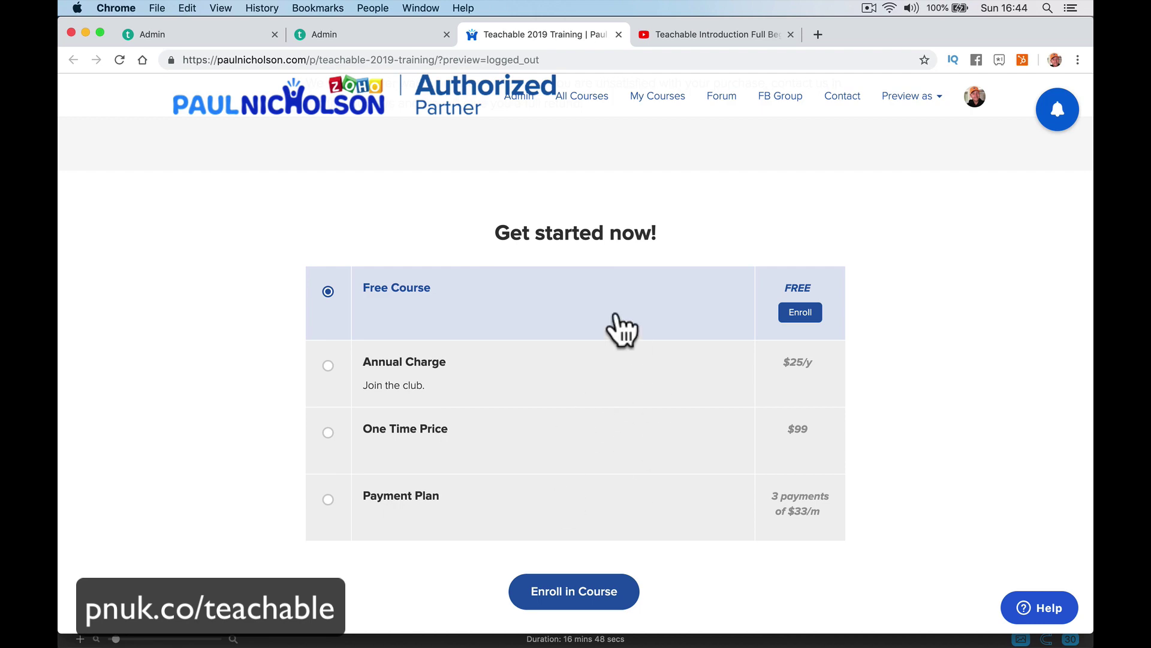
pyautogui.scroll(20, 617, 329)
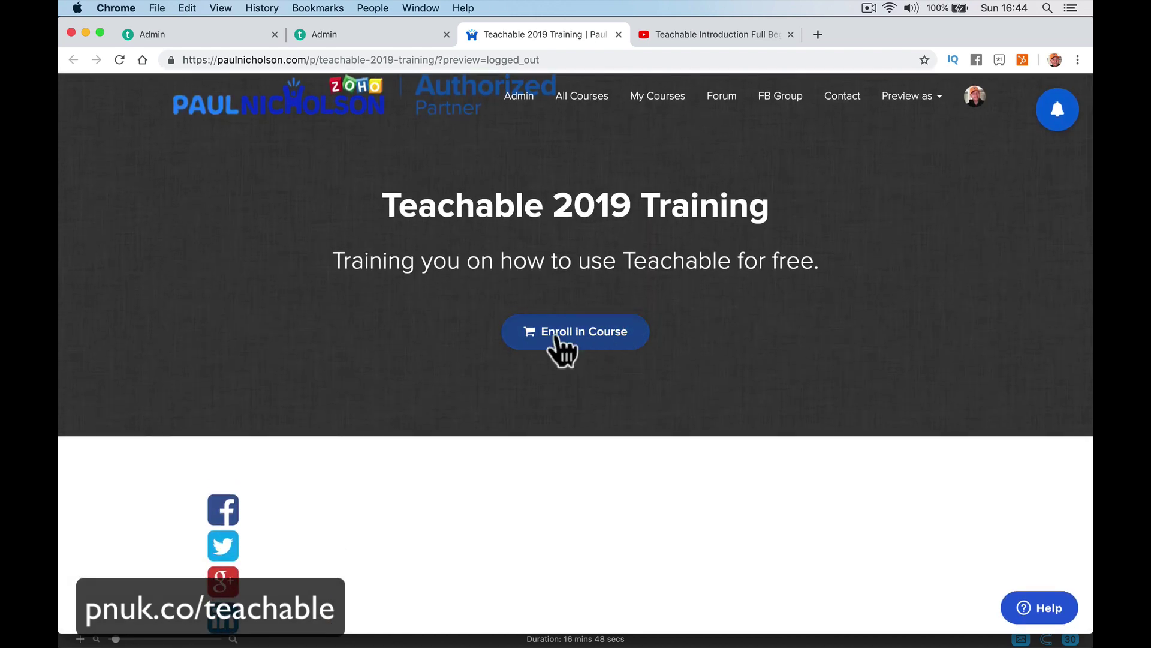
# At enrollment, check the Annual Charge, One Time Price and Payment Plan options.
pyautogui.click(558, 333)
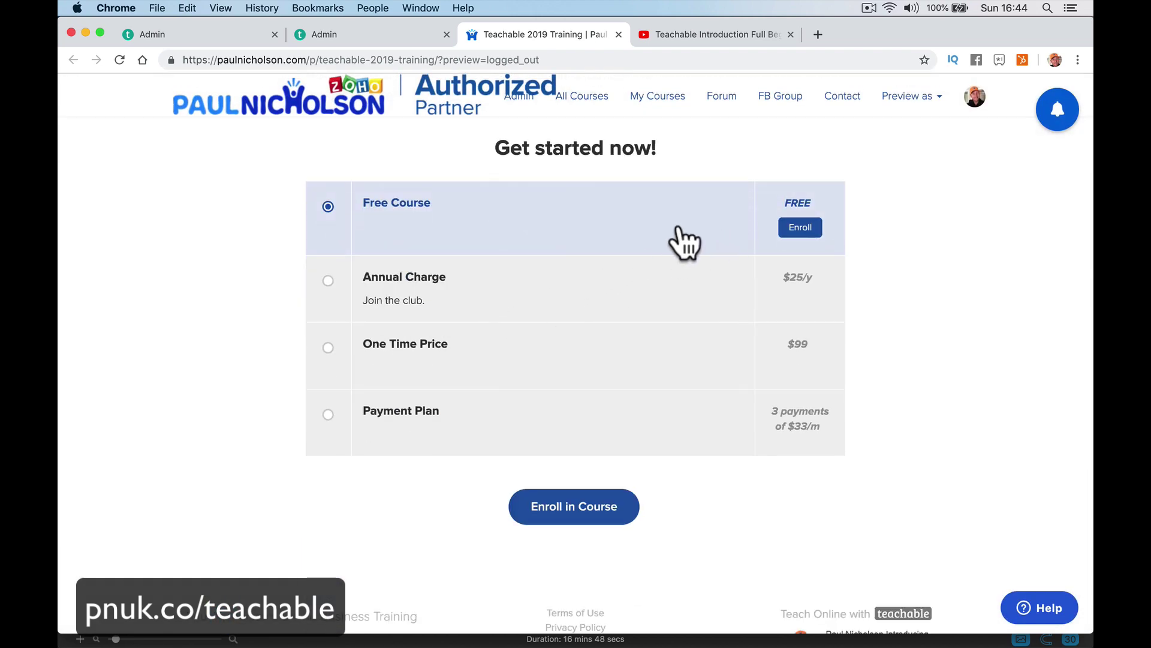
pyautogui.click(503, 277)
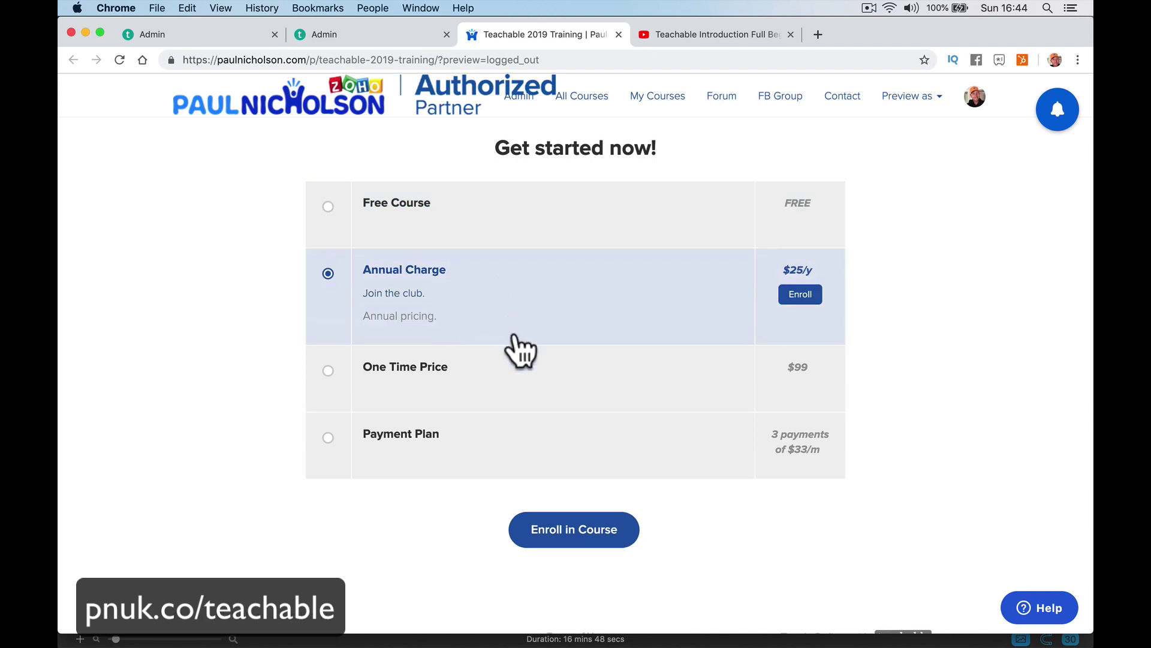
pyautogui.click(537, 380)
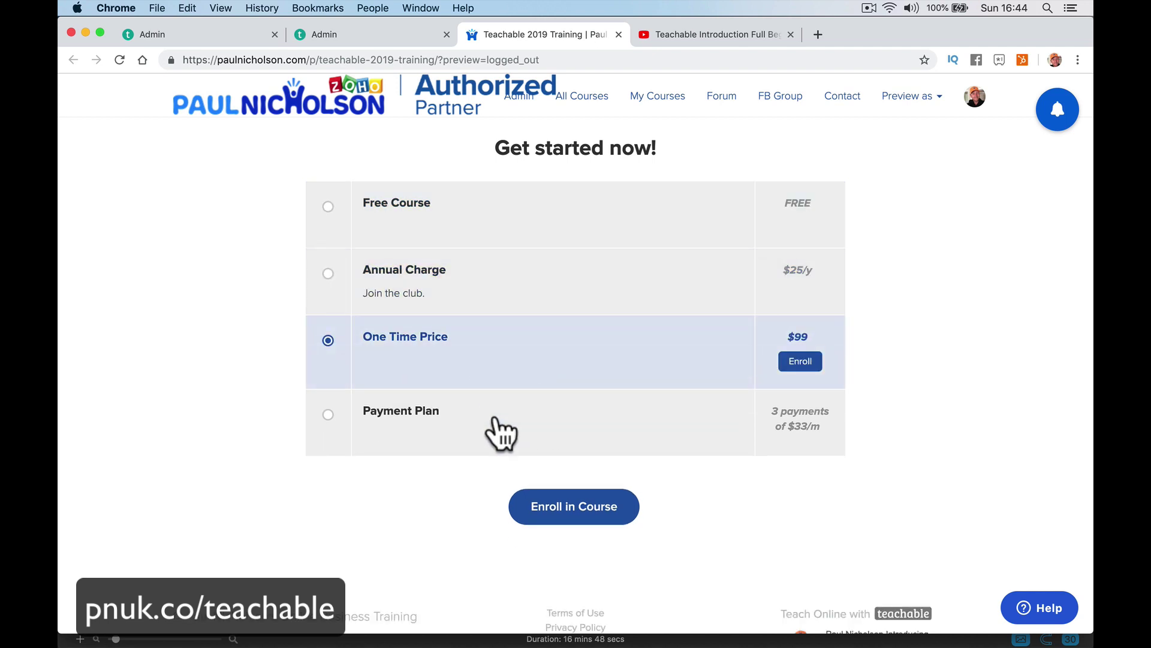
pyautogui.click(498, 423)
pyautogui.click(384, 44)
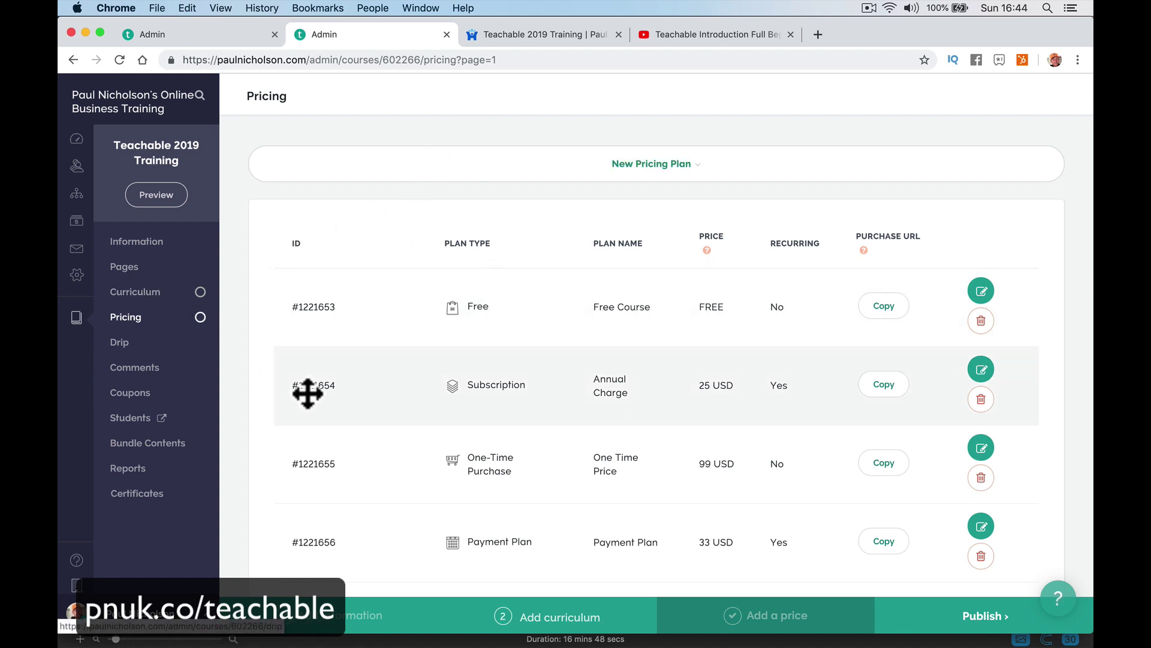
# Go to the course's Coupons page and start a new coupon for this course only.
pyautogui.click(165, 353)
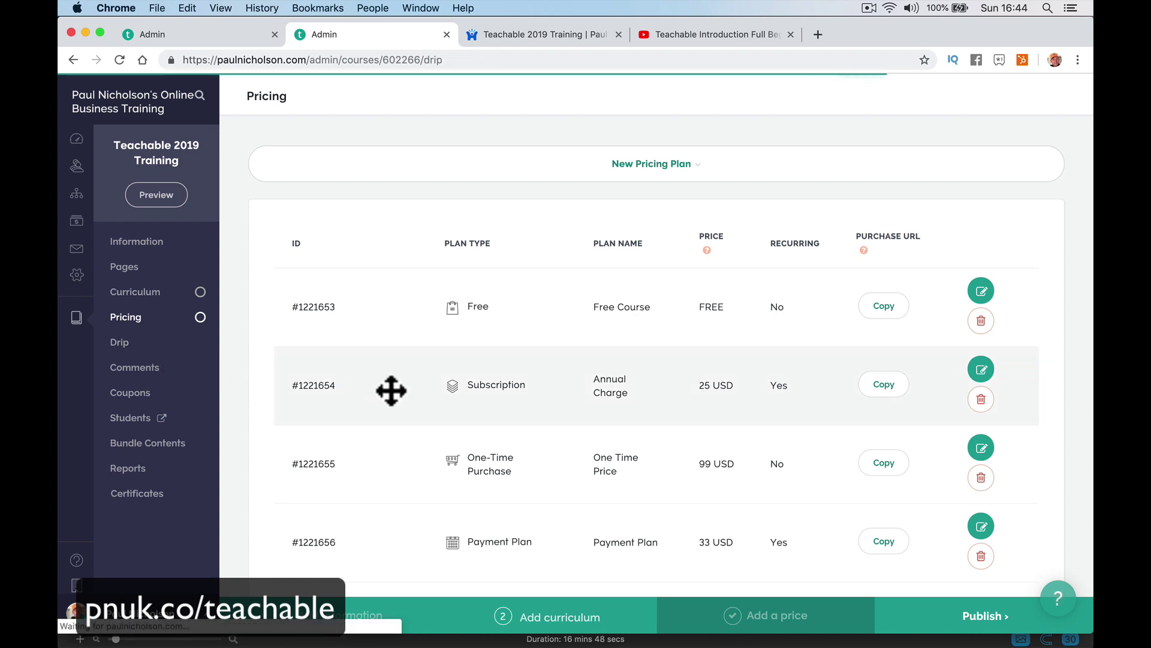
pyautogui.click(173, 401)
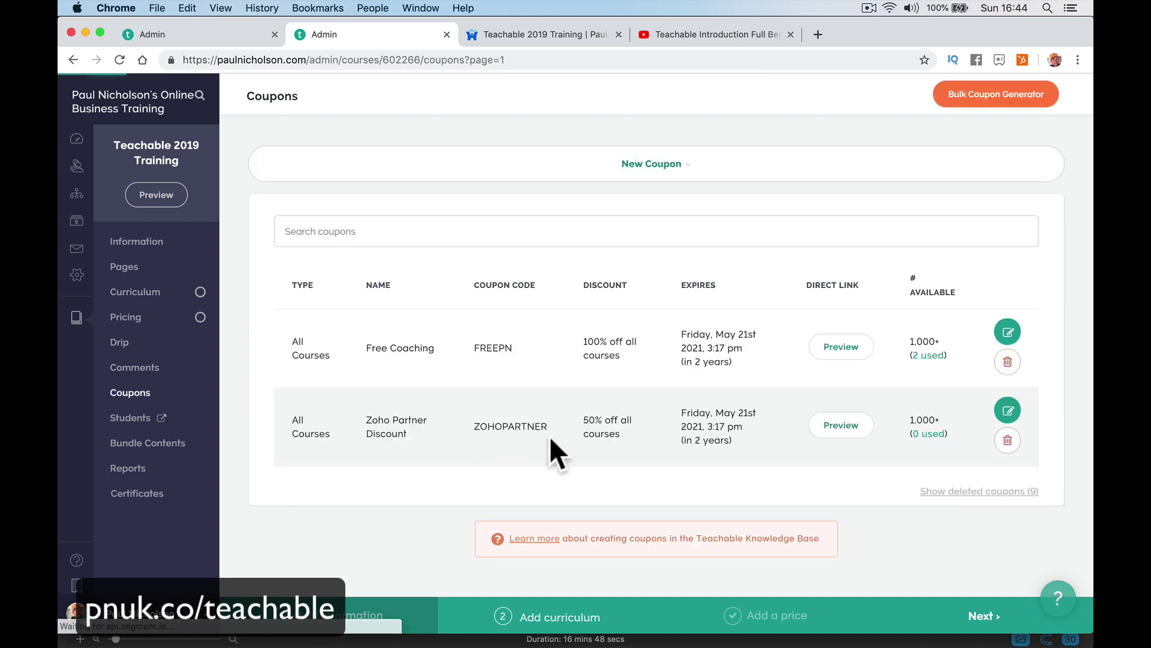
pyautogui.click(737, 176)
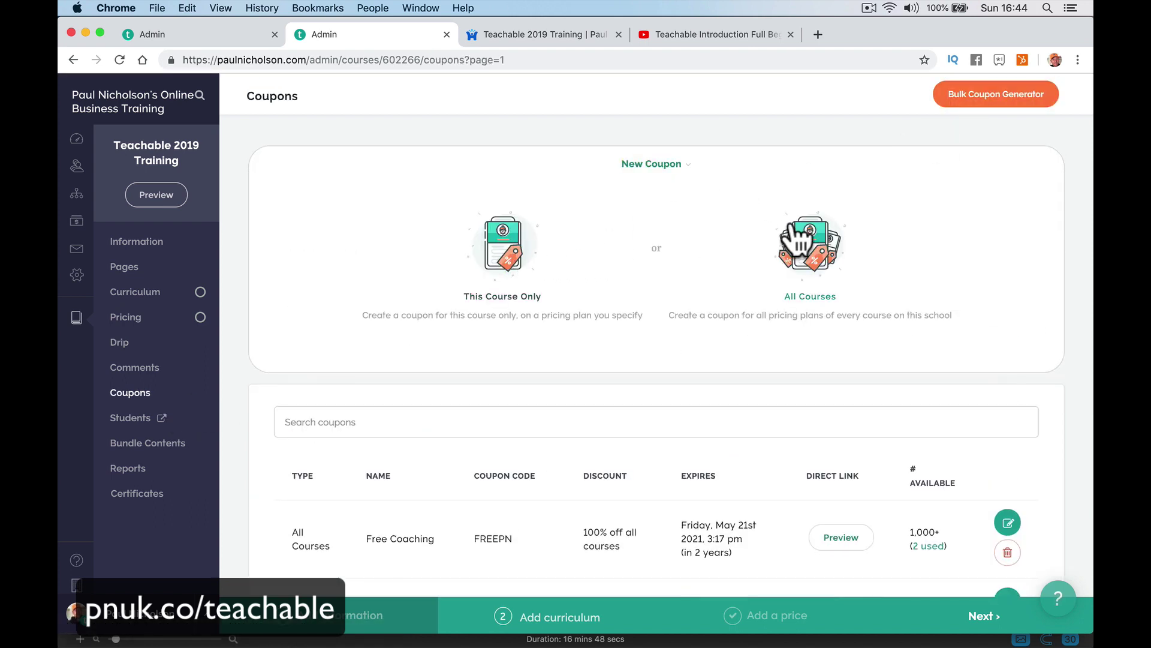
pyautogui.click(503, 266)
# Apply the coupon to the Annual Charge plan, covering all payments.
pyautogui.click(530, 286)
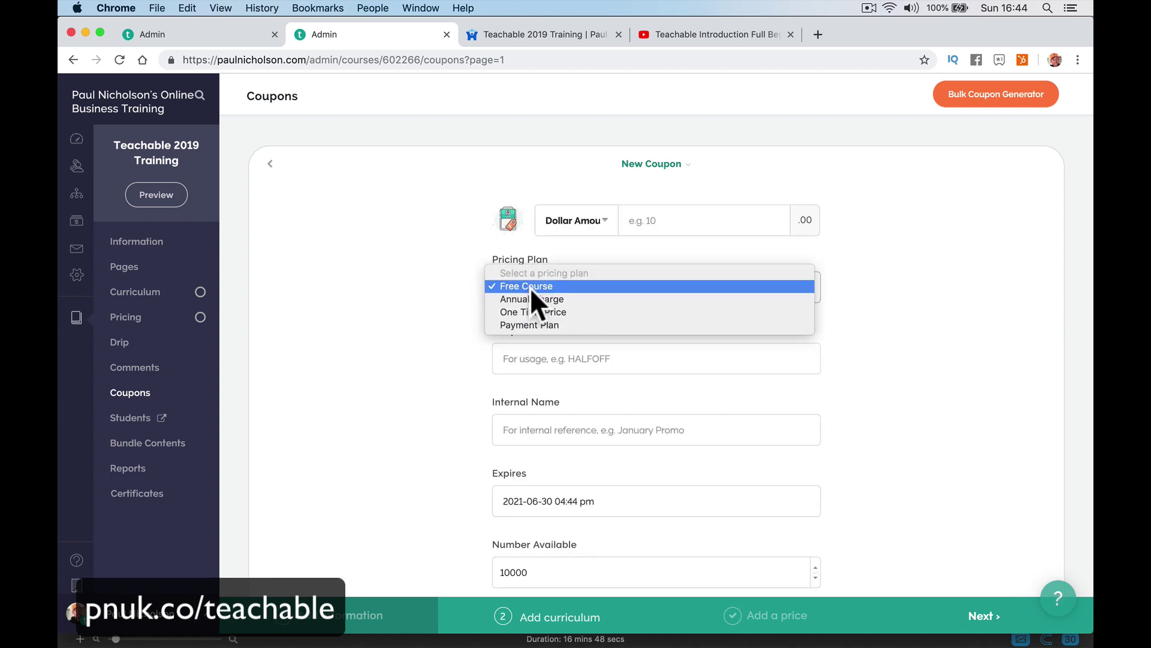
pyautogui.click(530, 287)
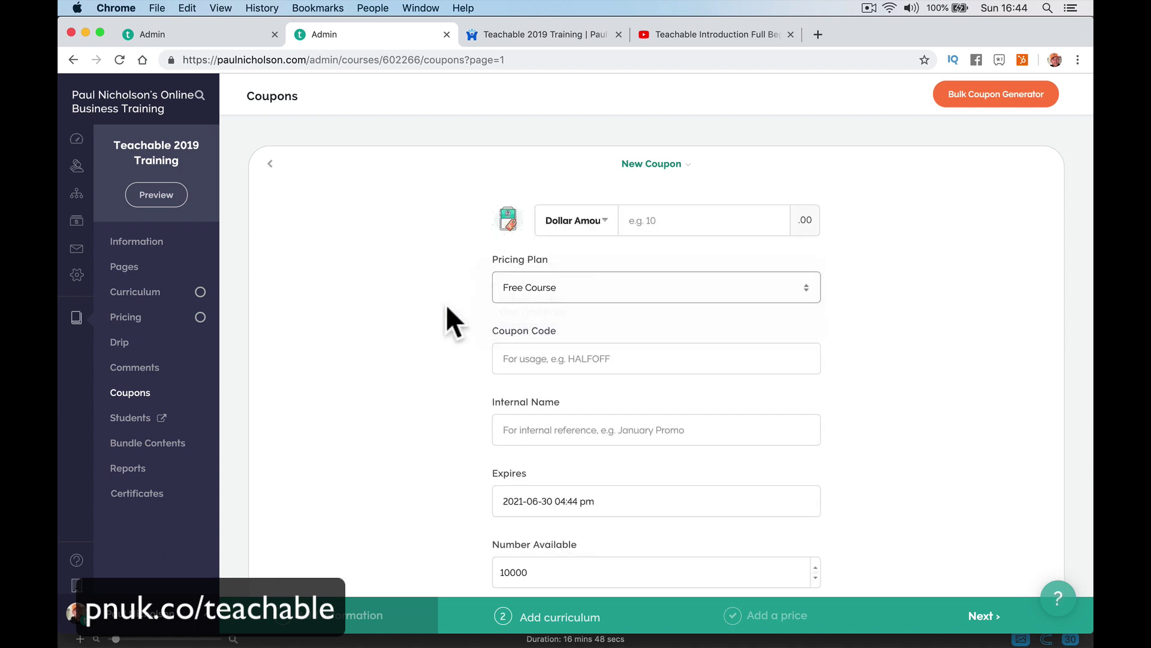
pyautogui.click(598, 289)
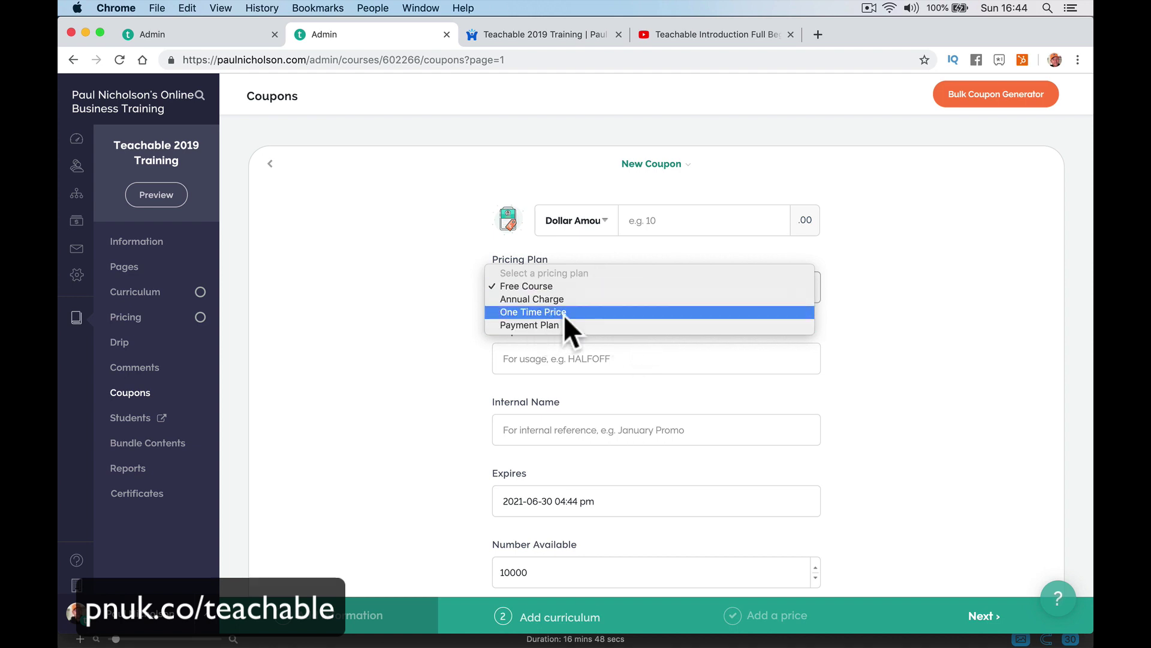
pyautogui.click(588, 299)
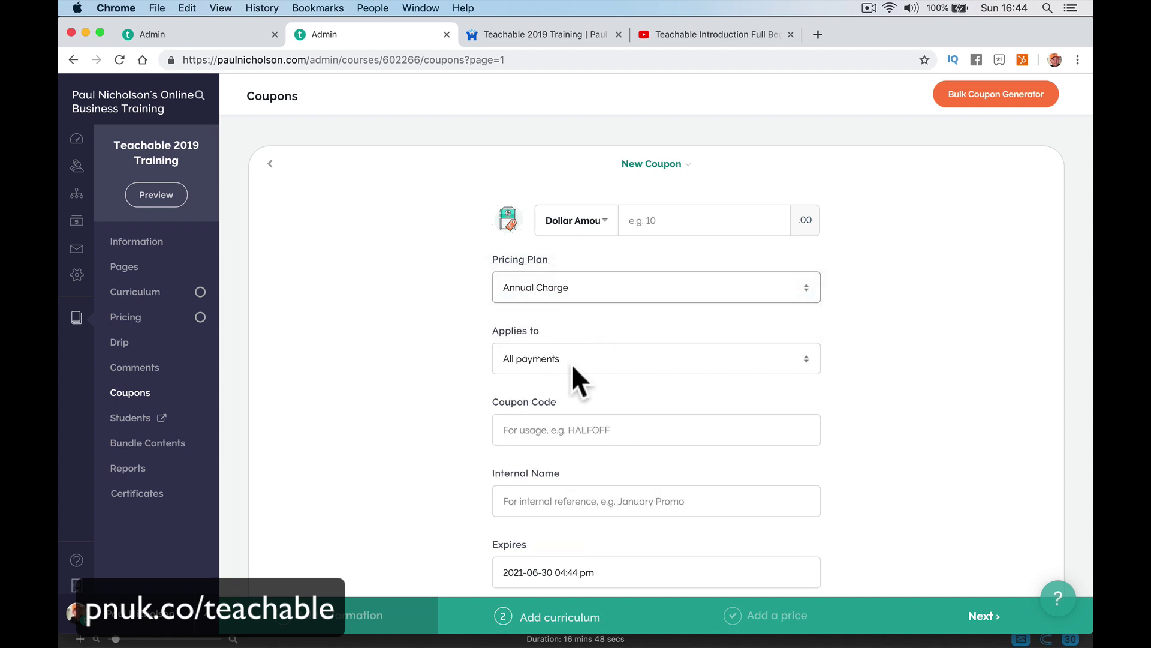
pyautogui.click(596, 353)
pyautogui.click(596, 354)
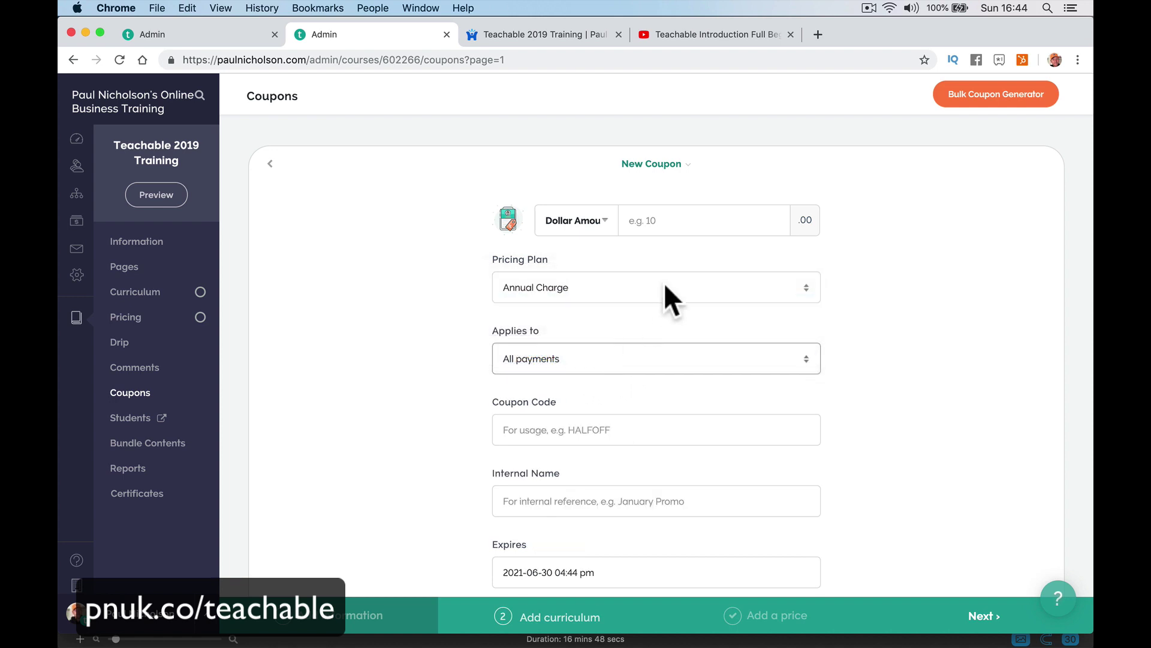
# Make the discount a 100% percentage and save the coupon with code TEACHFEEE.
pyautogui.click(664, 220)
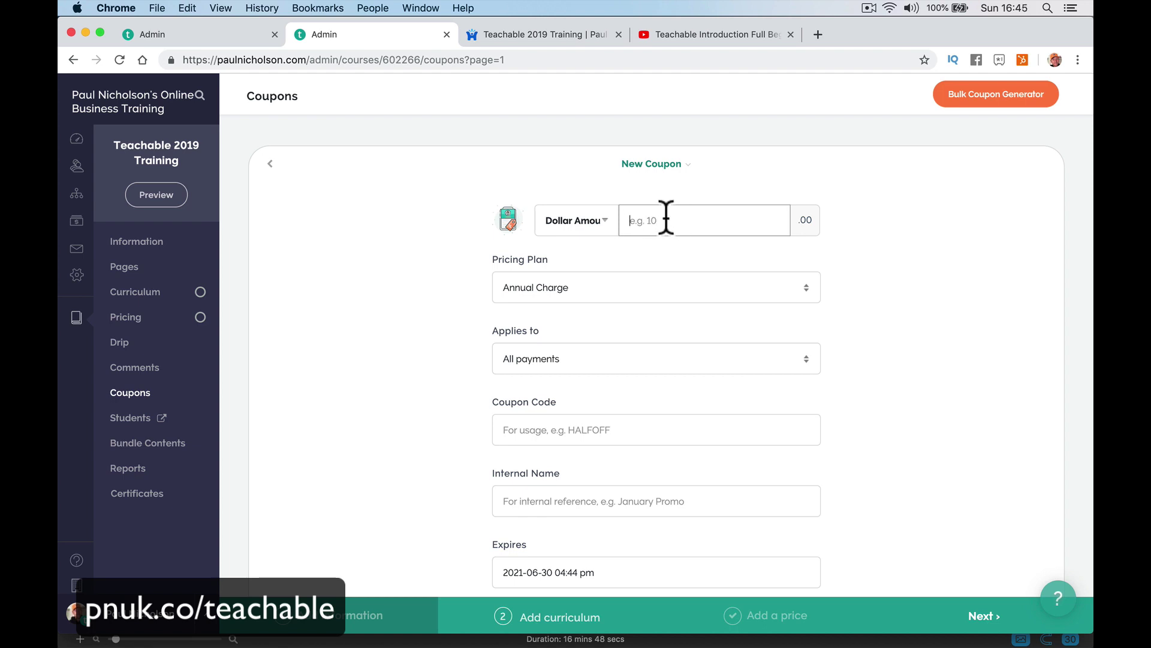
pyautogui.write('50')
pyautogui.click(586, 223)
pyautogui.click(581, 240)
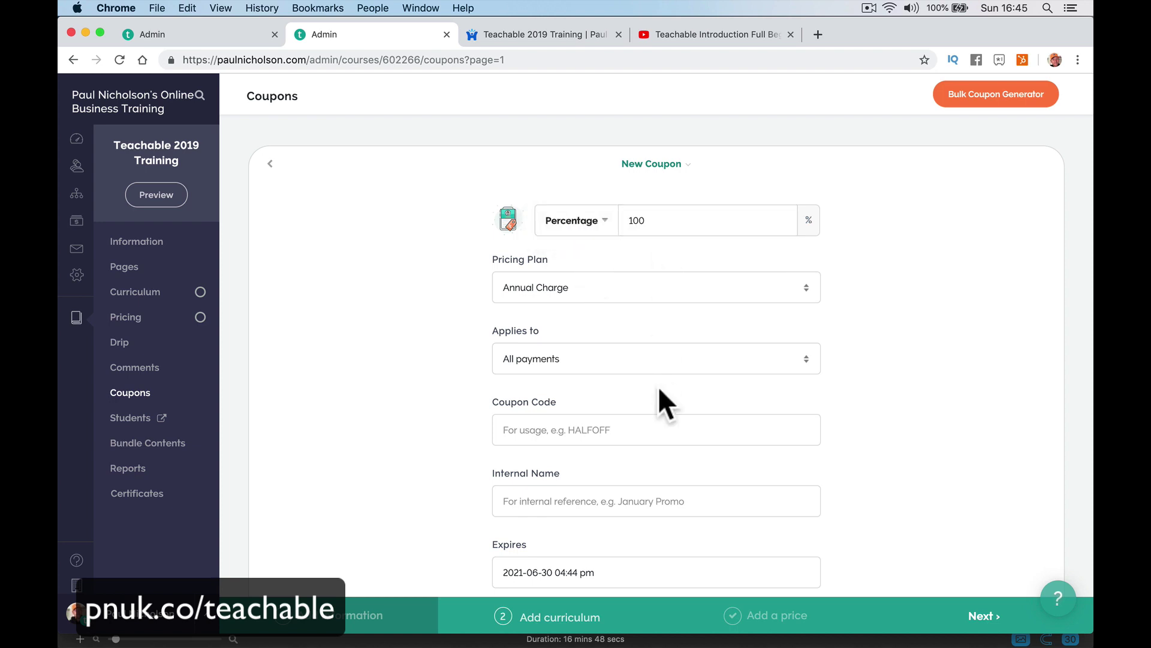
pyautogui.scroll(-3, 657, 386)
pyautogui.click(571, 285)
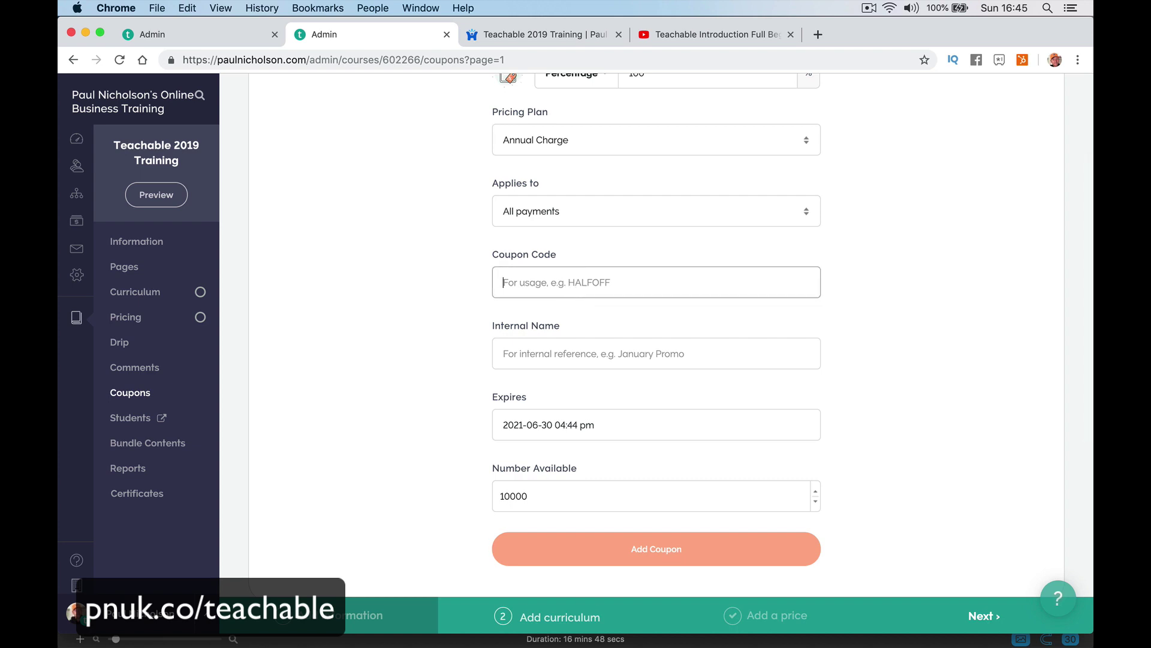
pyautogui.write('TEACHFEEE')
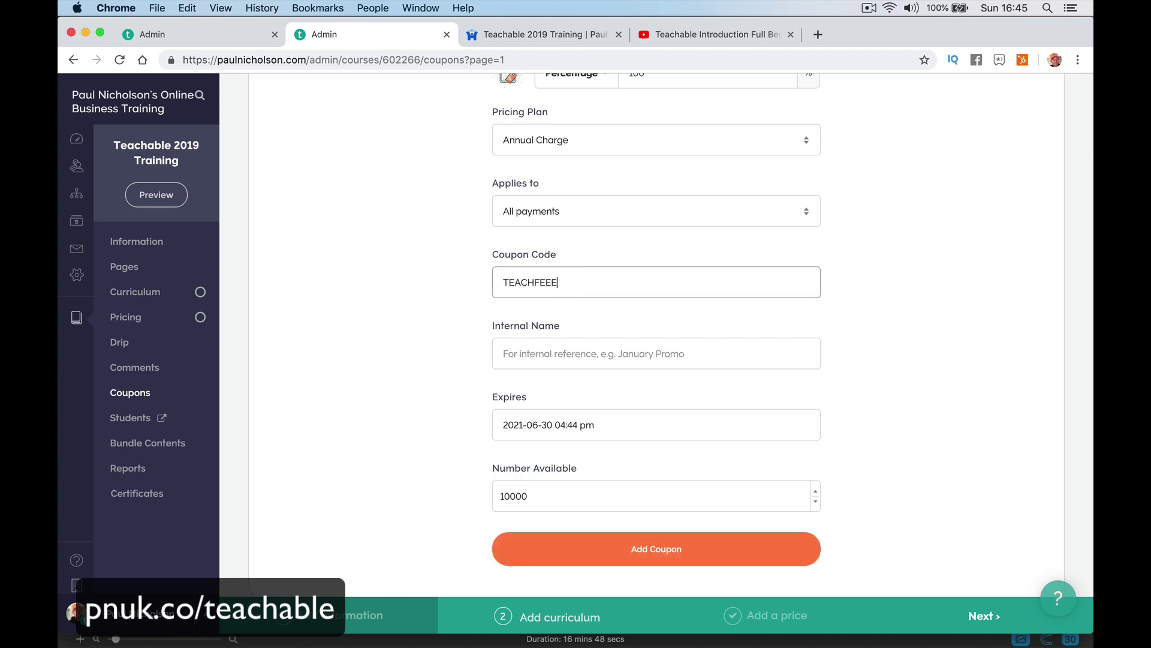
pyautogui.press('Return')
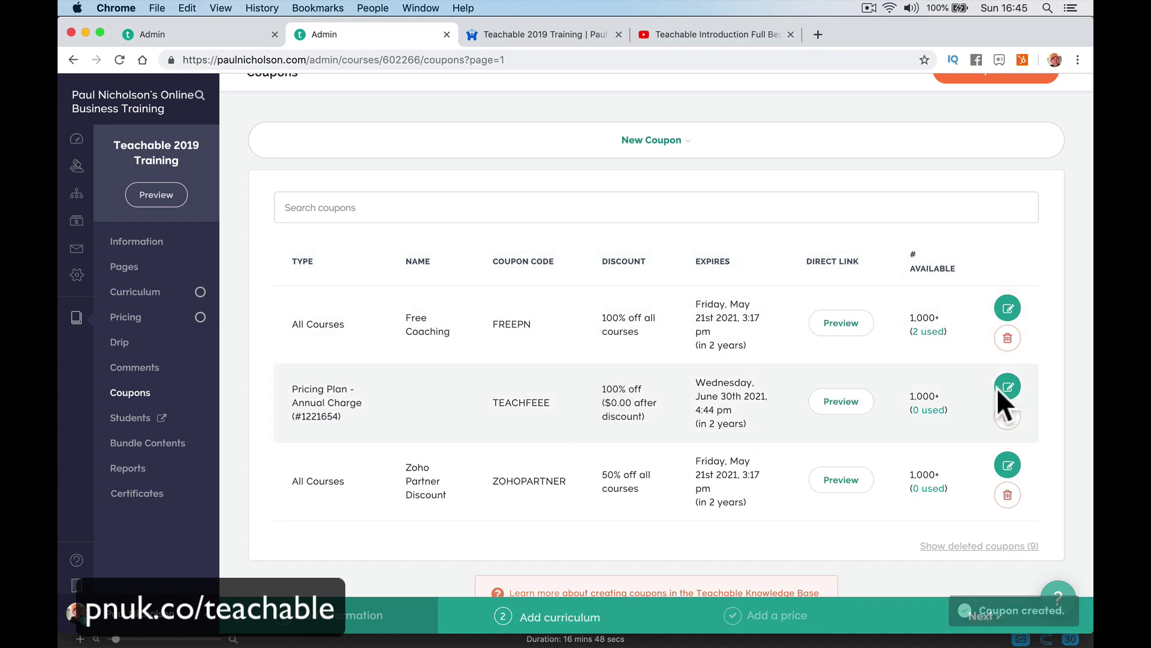
# Review the TEACHFEEE coupon's code, its 10000 available uses and its expiration date in the editor.
pyautogui.click(998, 388)
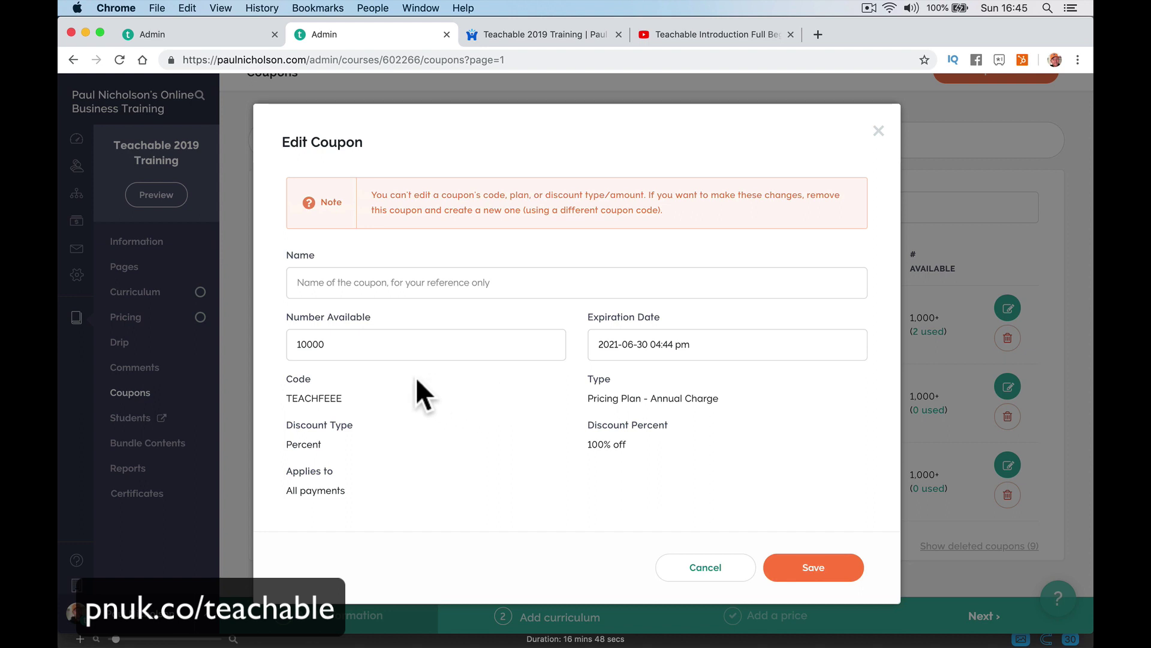
pyautogui.moveTo(325, 397); pyautogui.dragTo(358, 395)
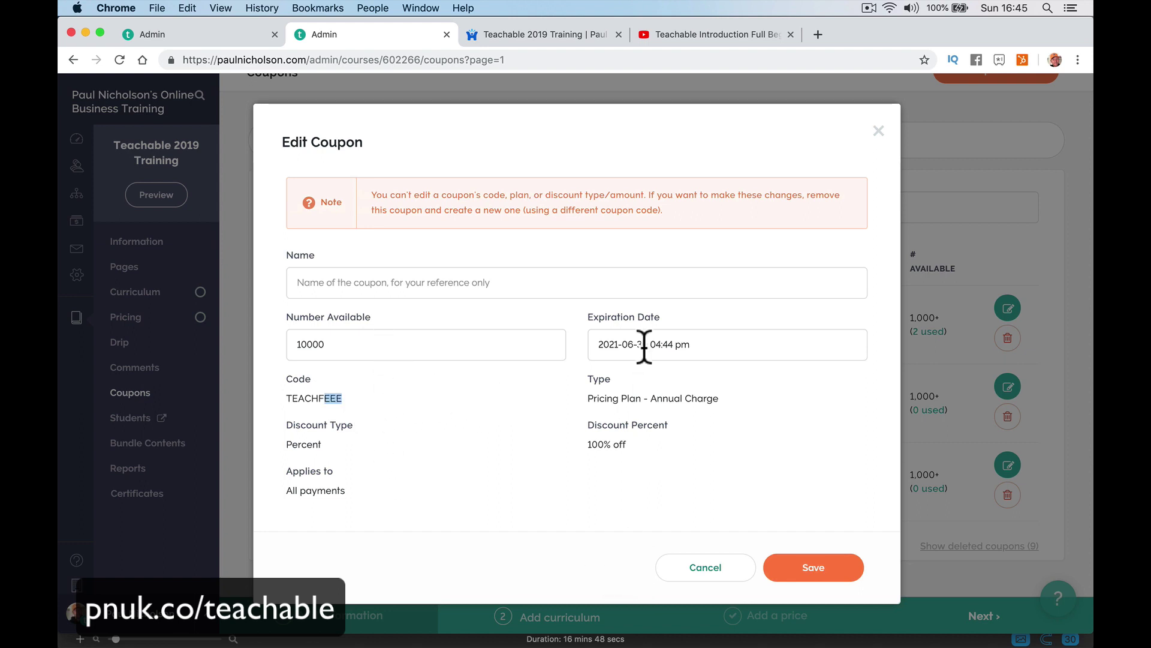
pyautogui.moveTo(290, 346); pyautogui.dragTo(368, 348)
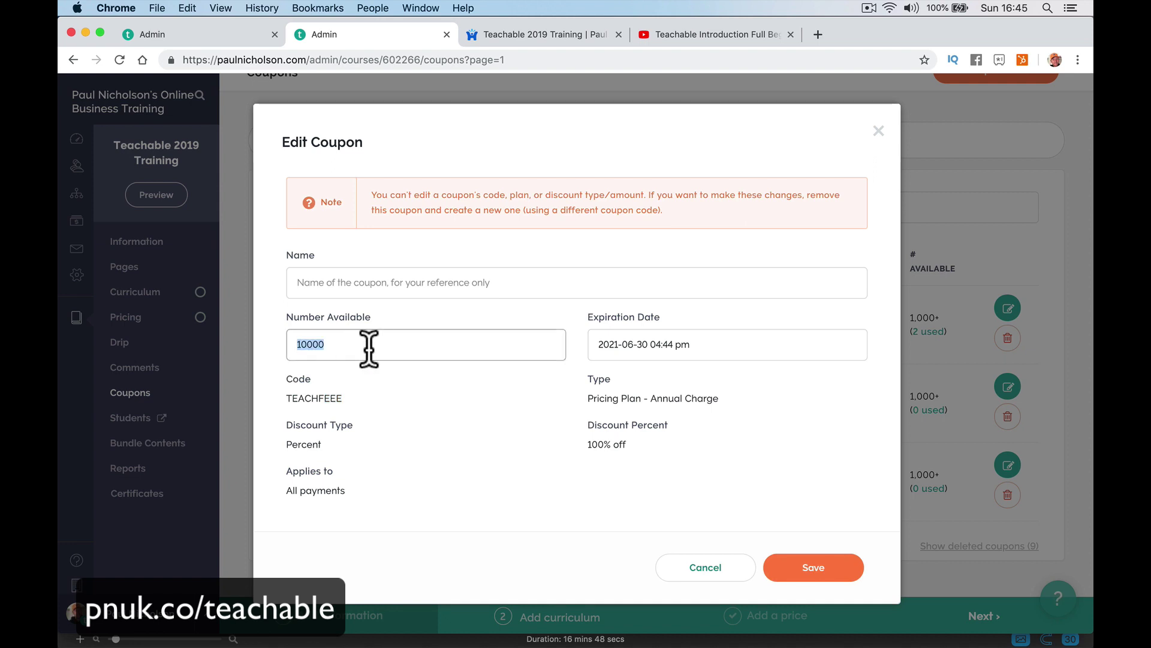
pyautogui.click(640, 344)
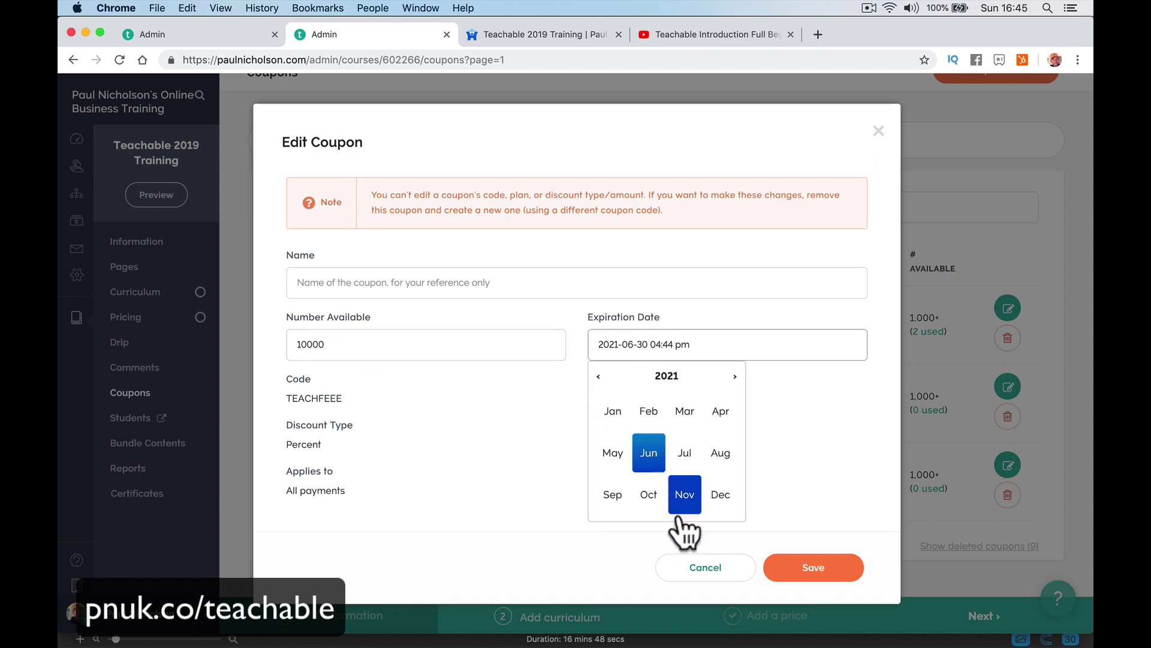
pyautogui.click(801, 464)
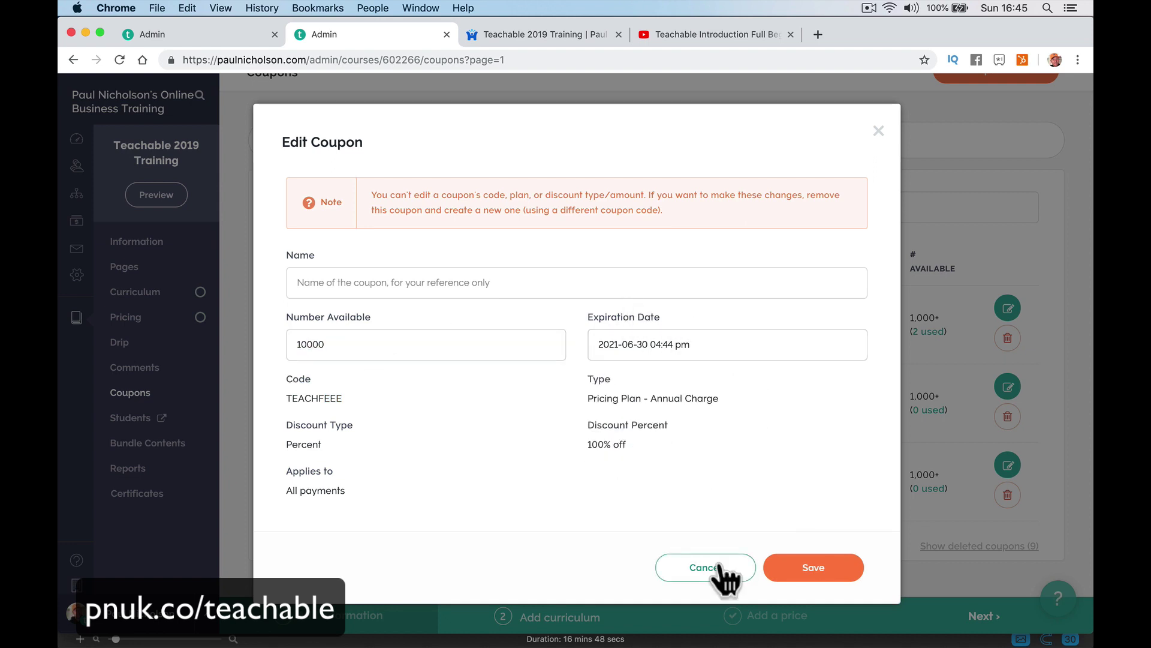
# Cancel the coupon editor and preview the course's Sales Page as a visitor.
pyautogui.click(723, 574)
pyautogui.click(175, 198)
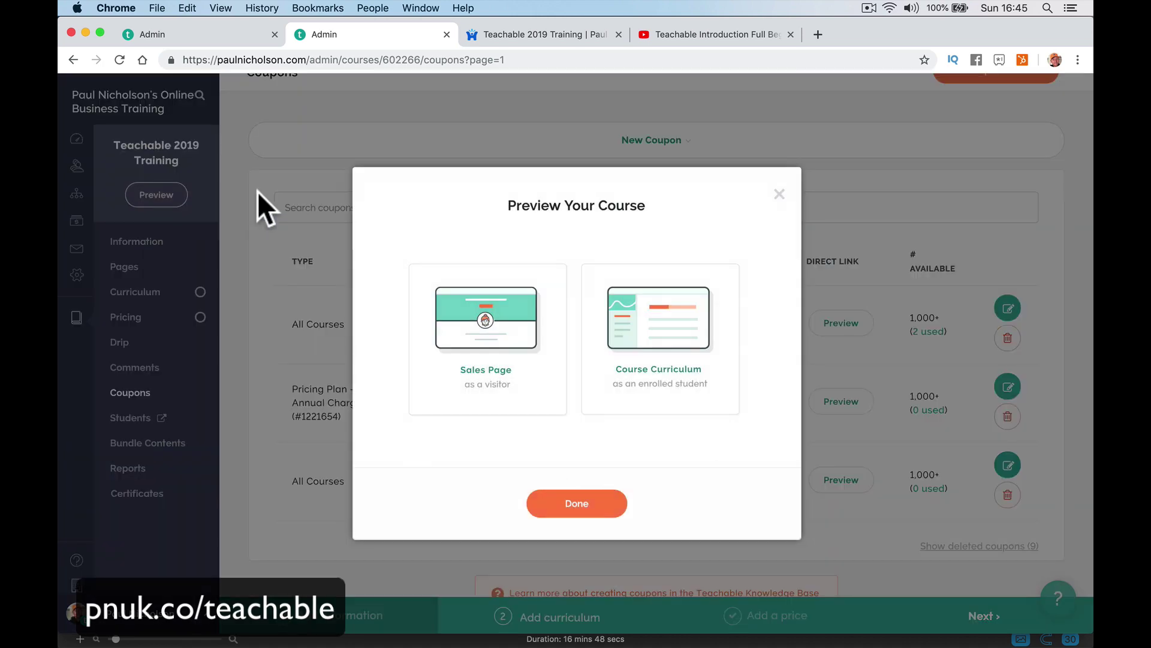
pyautogui.click(478, 334)
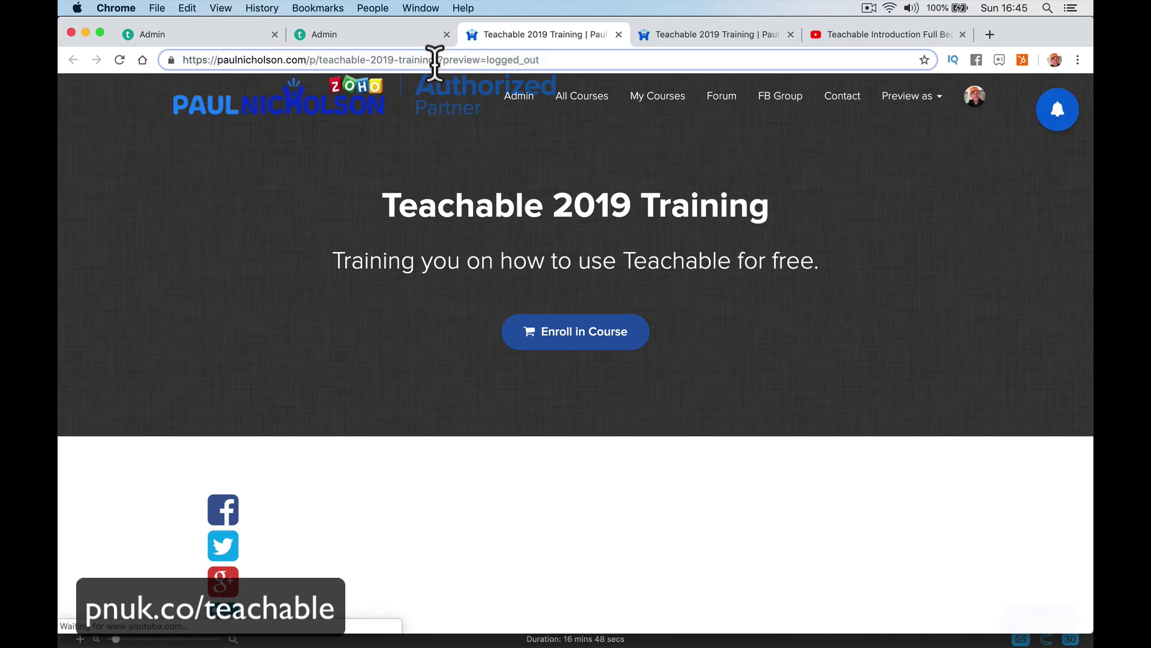
# Copy the sales page URL and load it in Safari as a logged-out visitor.
pyautogui.moveTo(434, 59); pyautogui.dragTo(183, 60)
pyautogui.press('super+c')
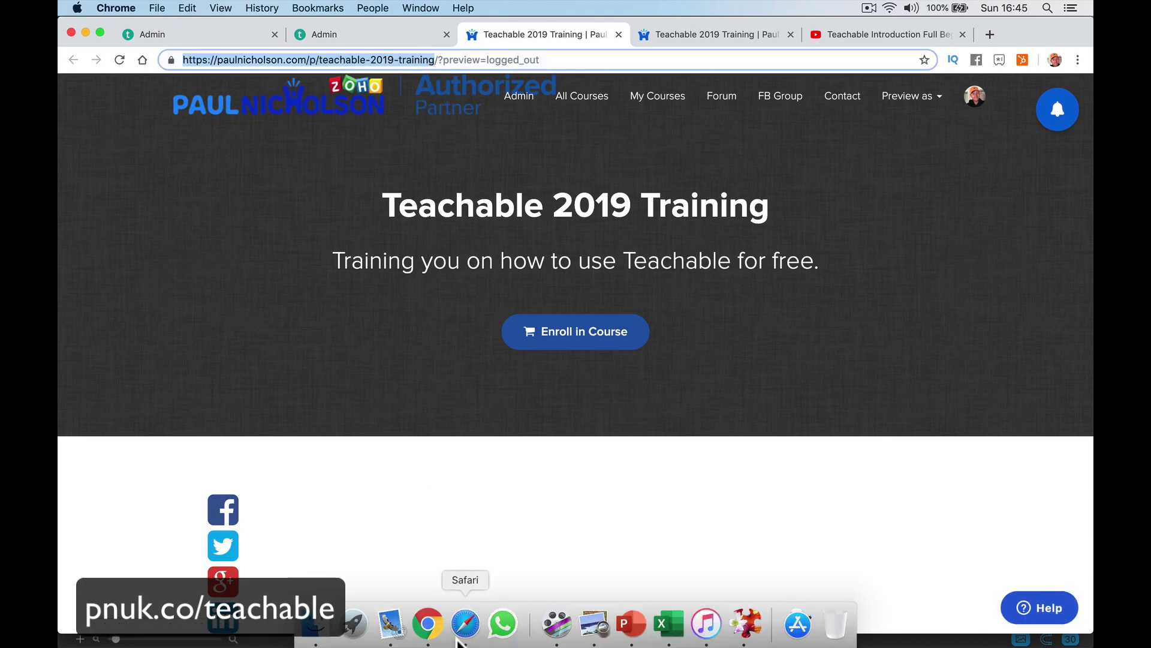
pyautogui.click(466, 627)
pyautogui.click(521, 30)
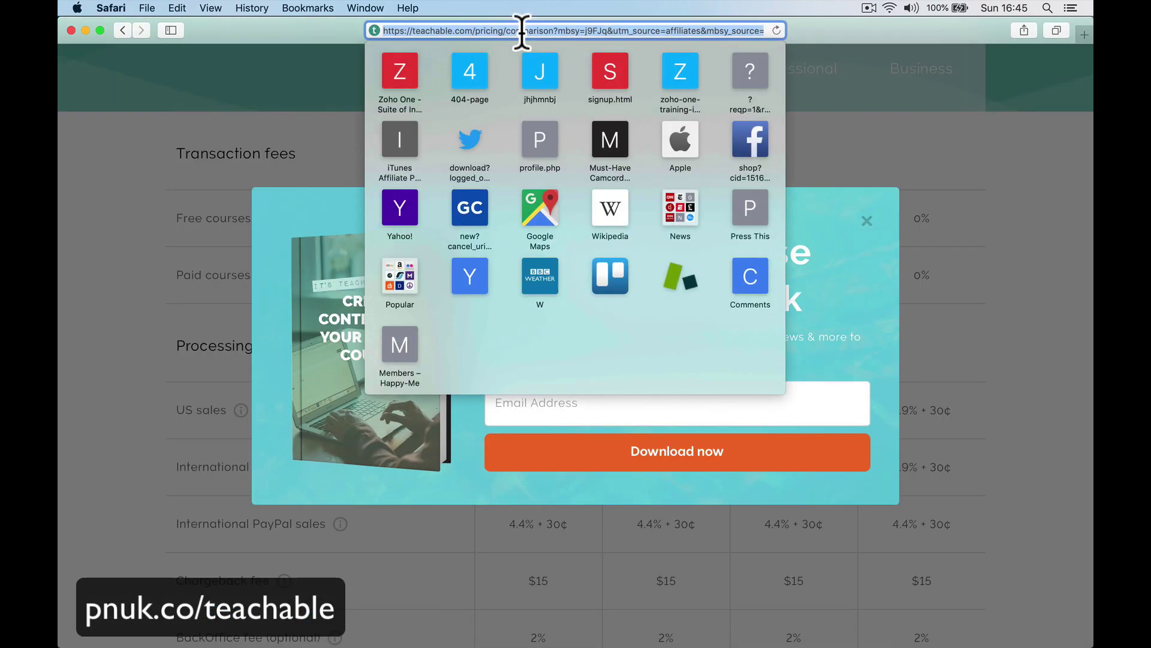
pyautogui.press('super+v')
pyautogui.press('Return')
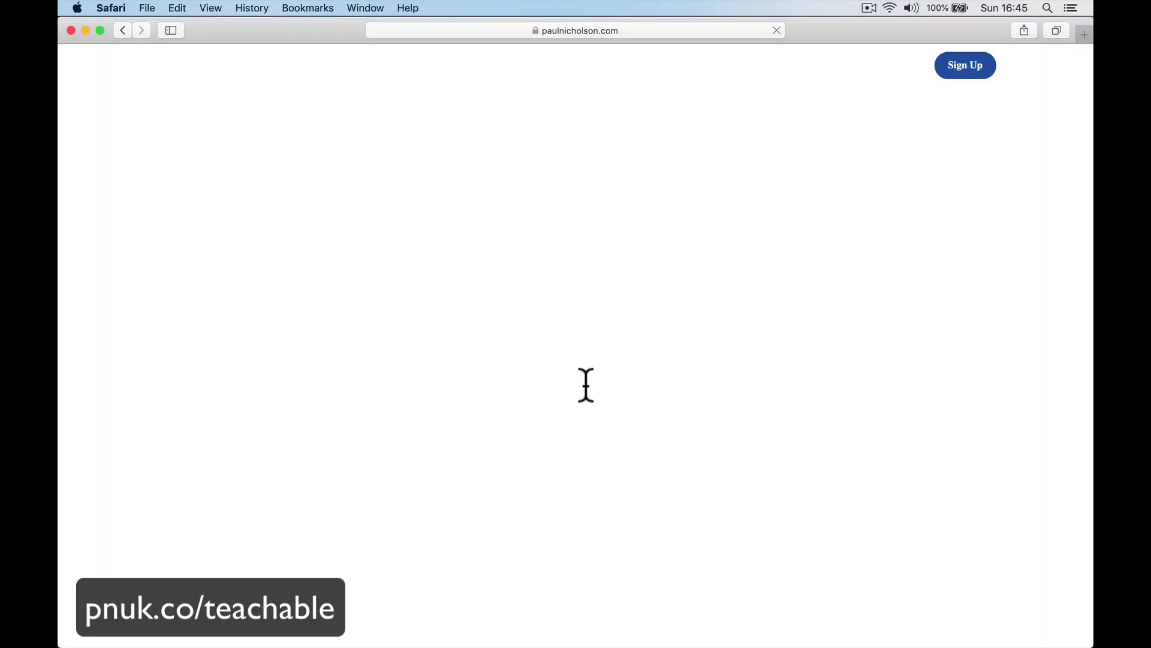
pyautogui.scroll(-5, 588, 393)
pyautogui.scroll(5, 588, 392)
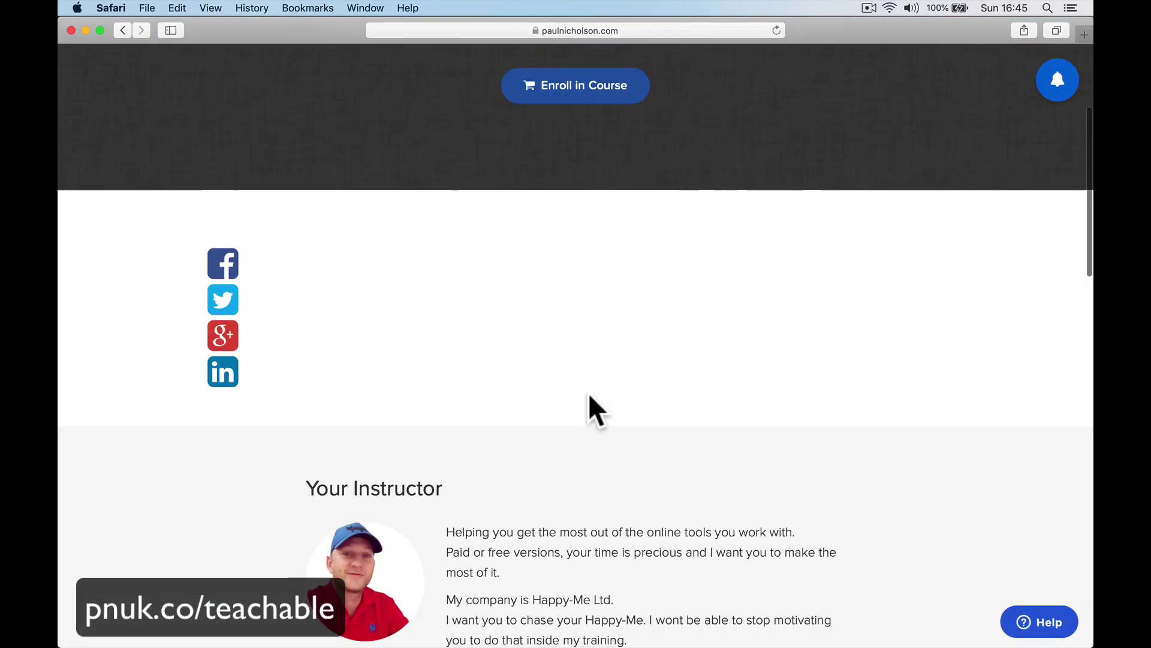
pyautogui.scroll(-10, 612, 360)
pyautogui.scroll(-5, 635, 397)
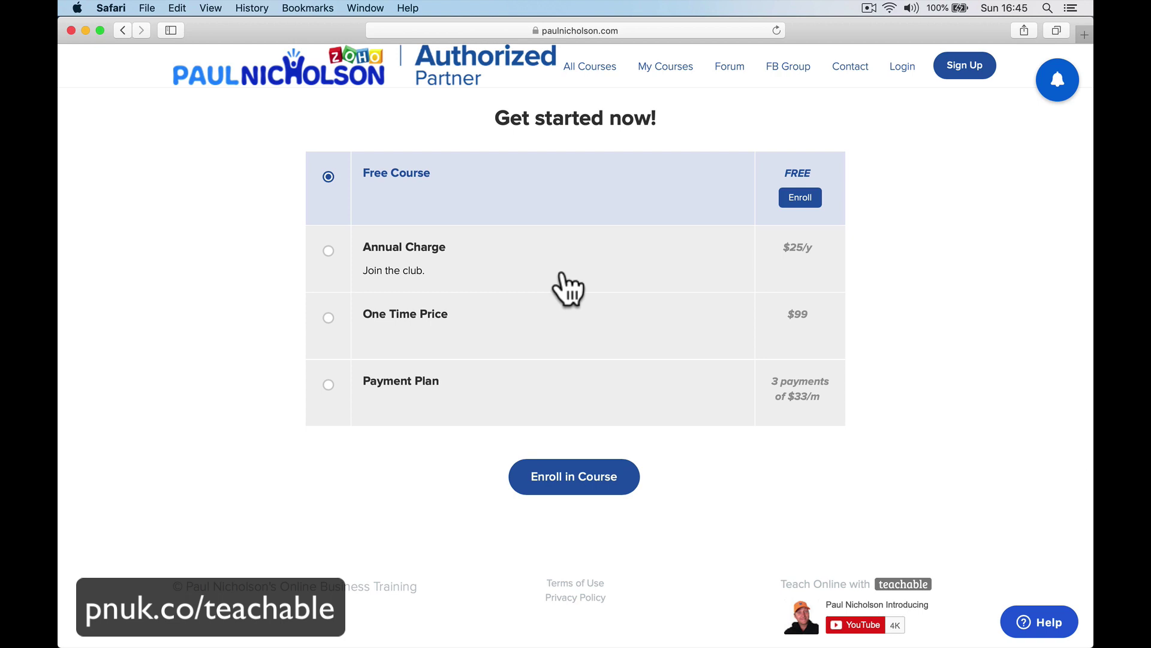
# Enroll on the Annual Charge plan and apply coupon TEACHFEEE, bringing the checkout total to FREE.
pyautogui.click(567, 290)
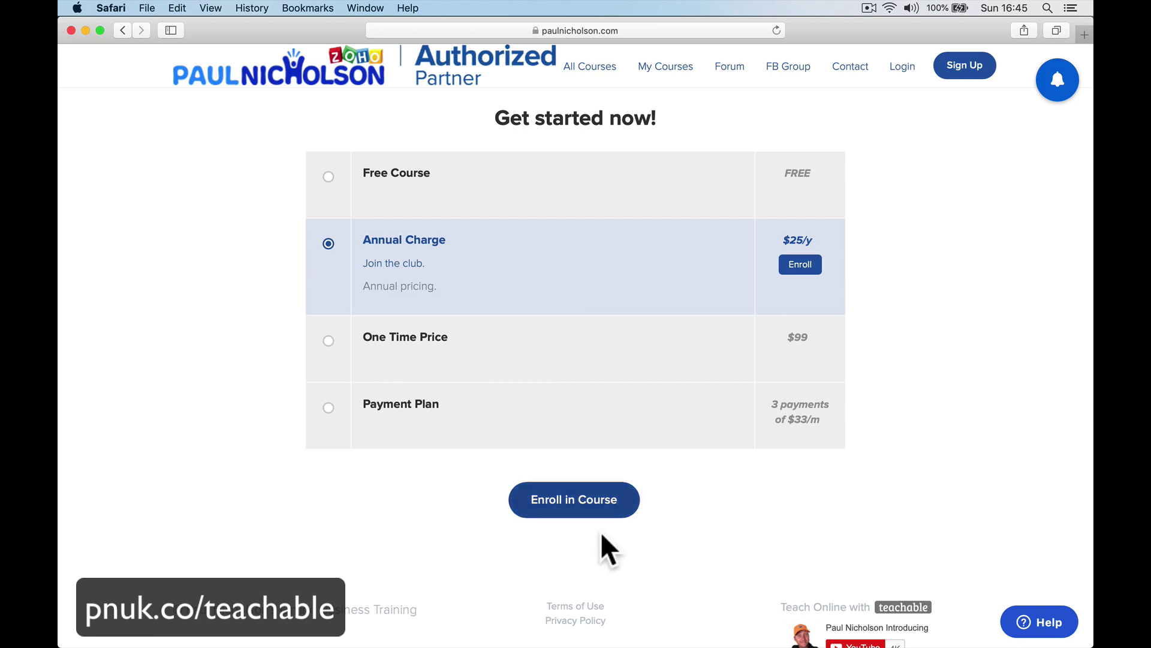
pyautogui.click(600, 503)
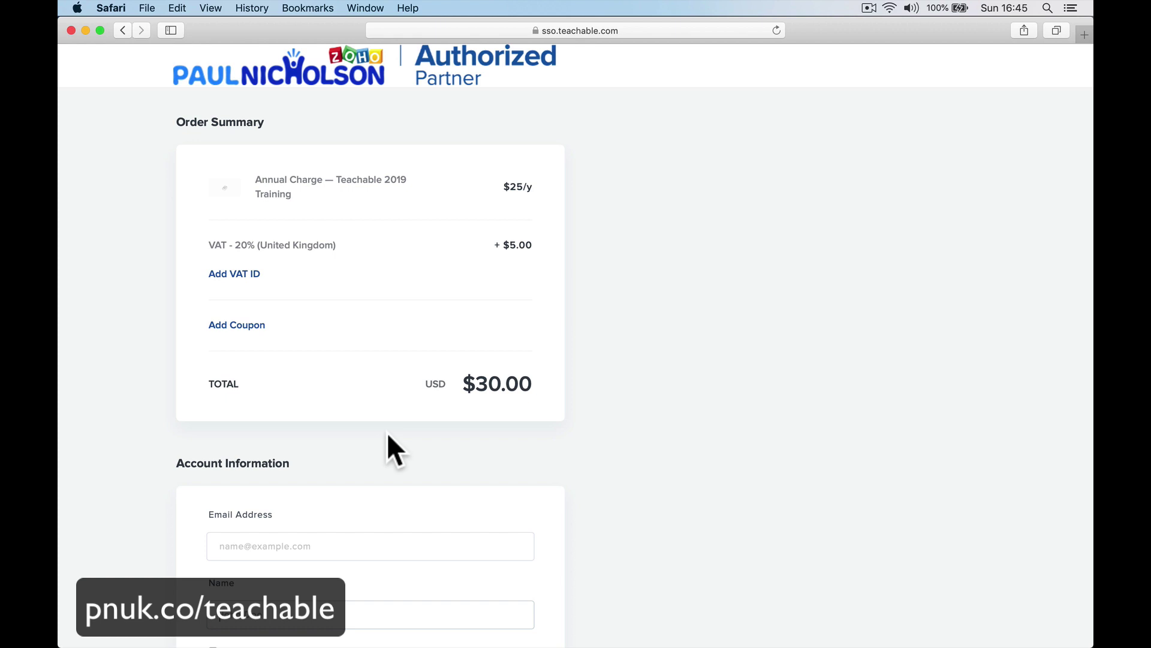
pyautogui.click(243, 326)
pyautogui.write('TEAC')
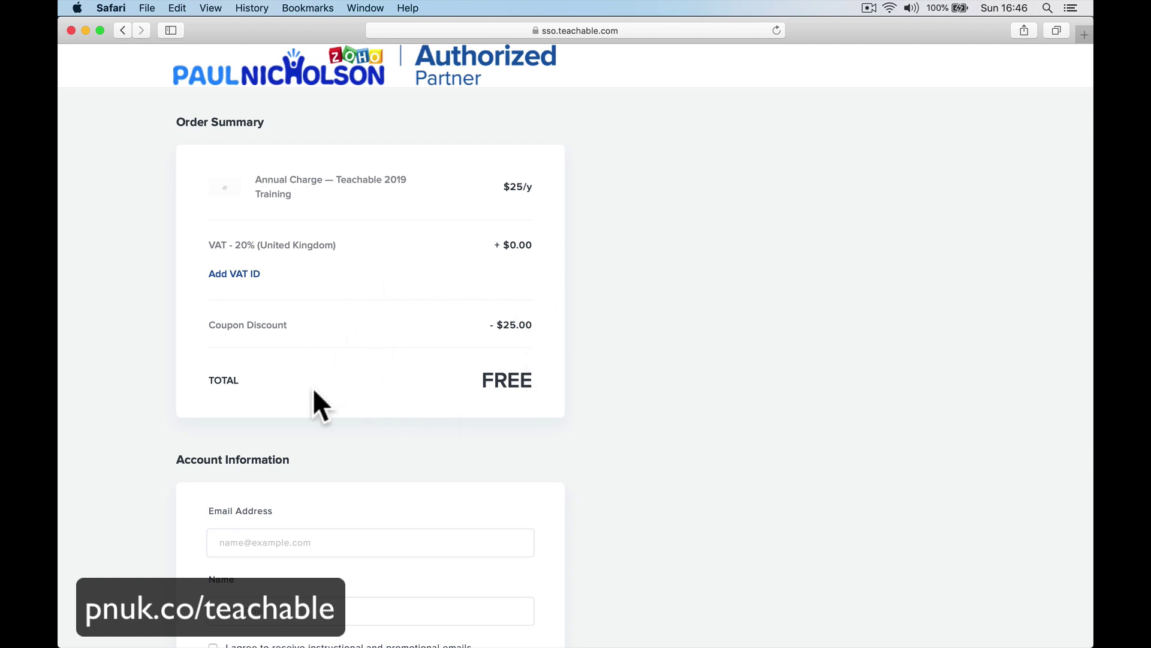
pyautogui.click(240, 276)
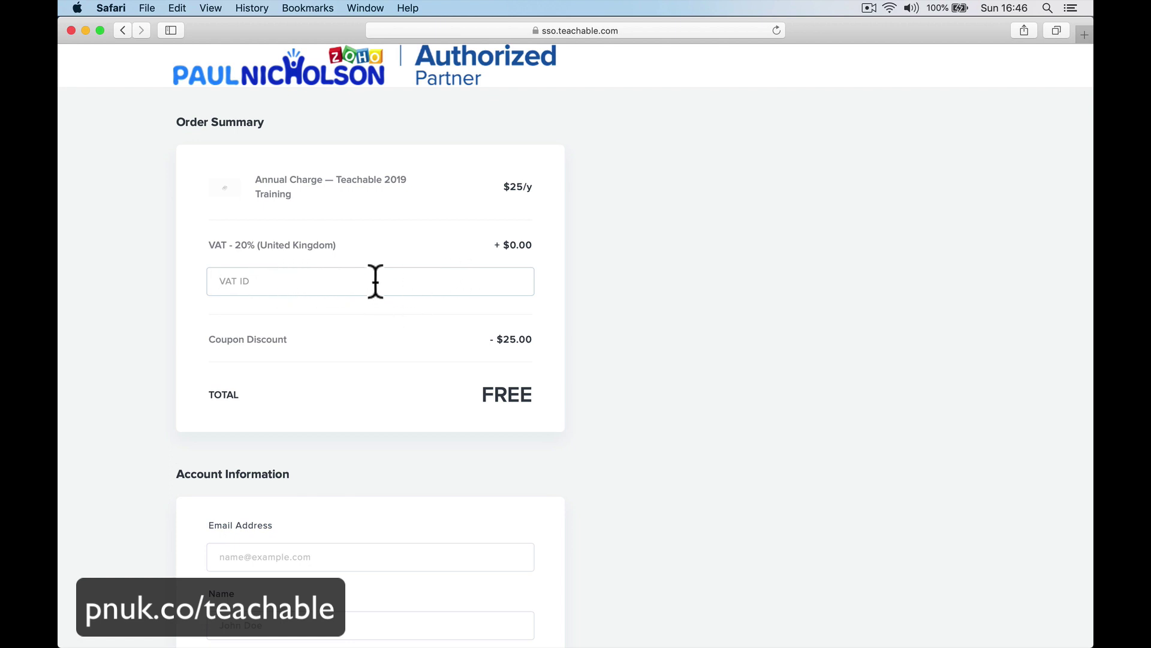
pyautogui.moveTo(456, 645)
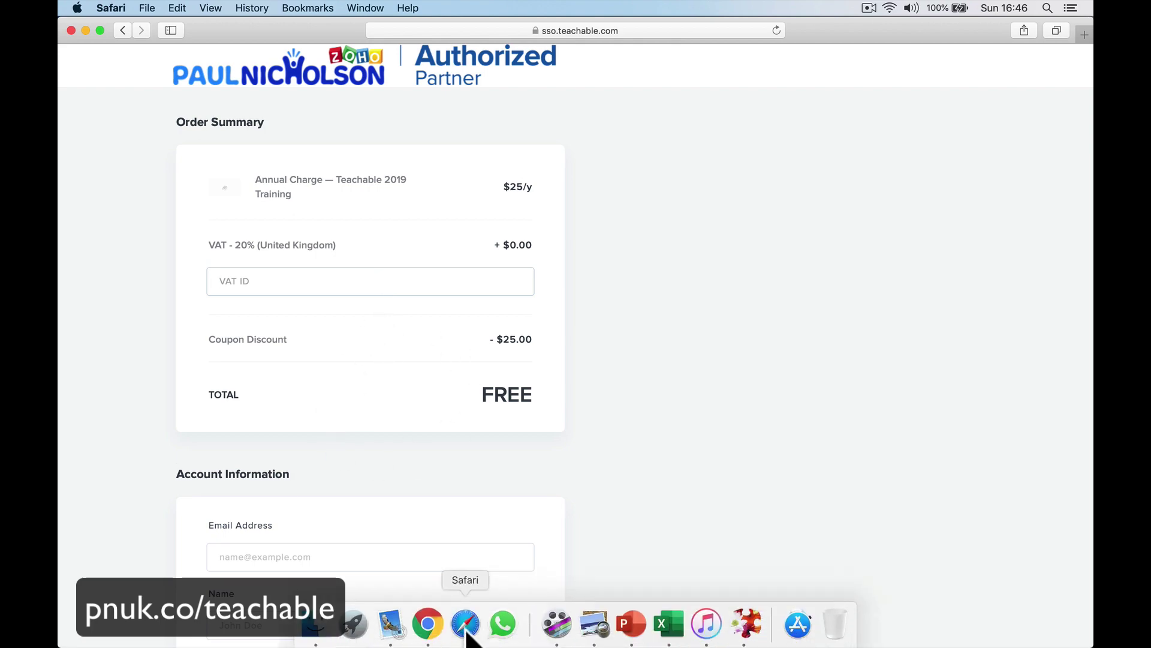
pyautogui.click(427, 624)
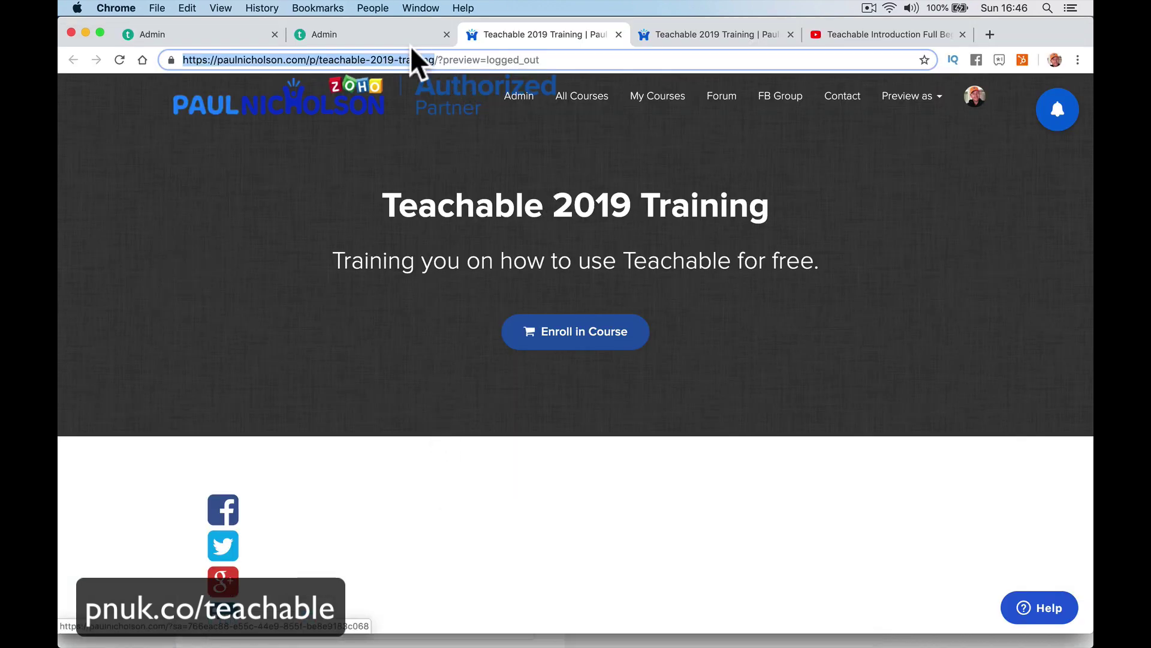
# Enable comments on the Lesson Video And PDF lecture, publish it, and preview it as a student.
pyautogui.click(410, 36)
pyautogui.click(207, 34)
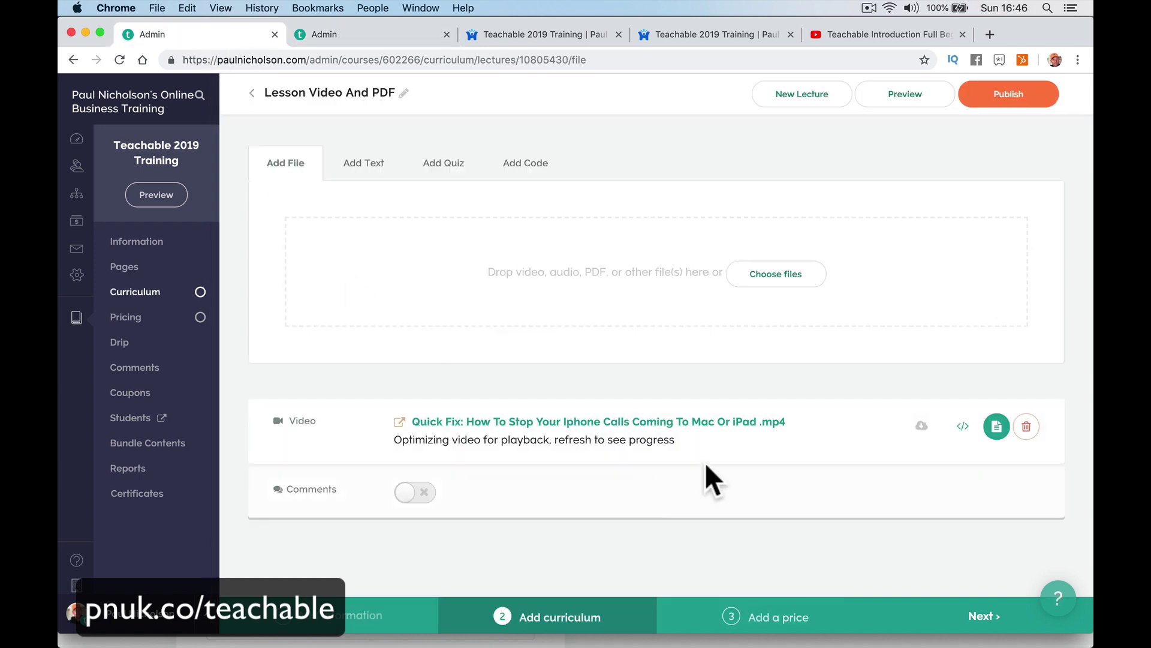
pyautogui.click(421, 497)
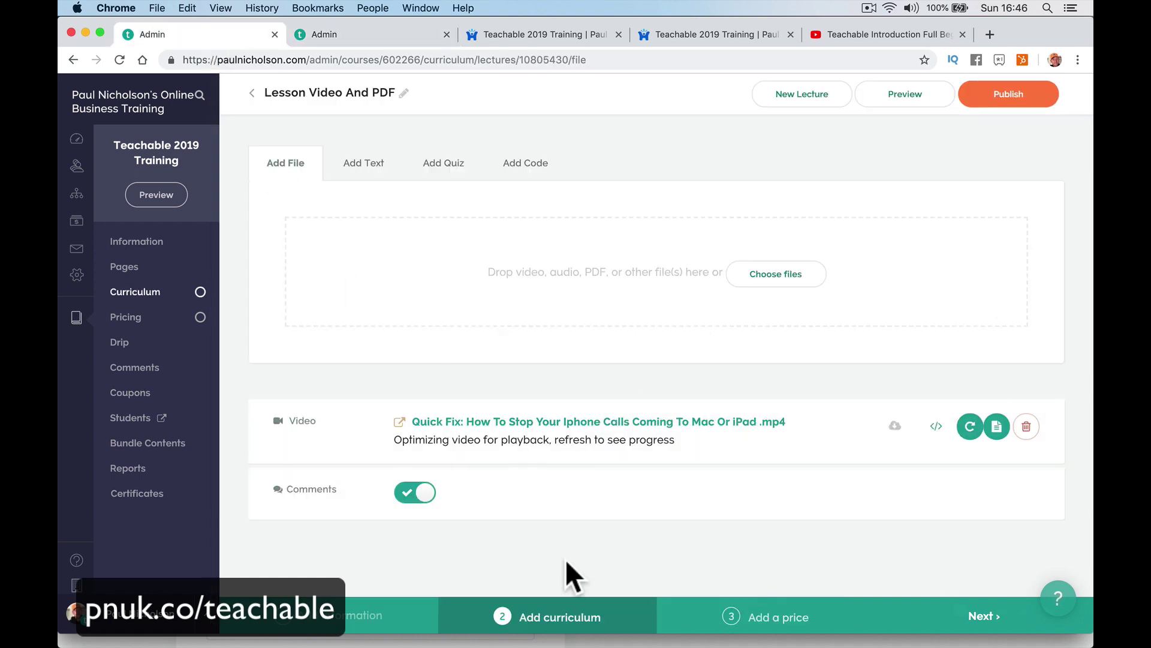
pyautogui.click(1007, 96)
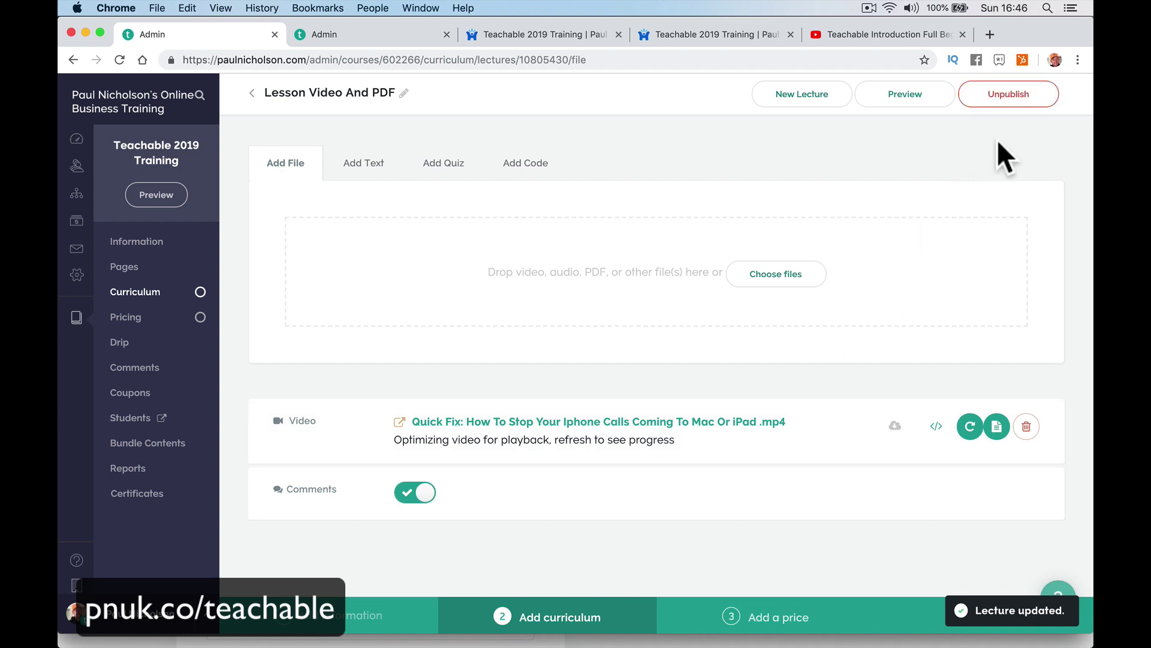
pyautogui.click(896, 99)
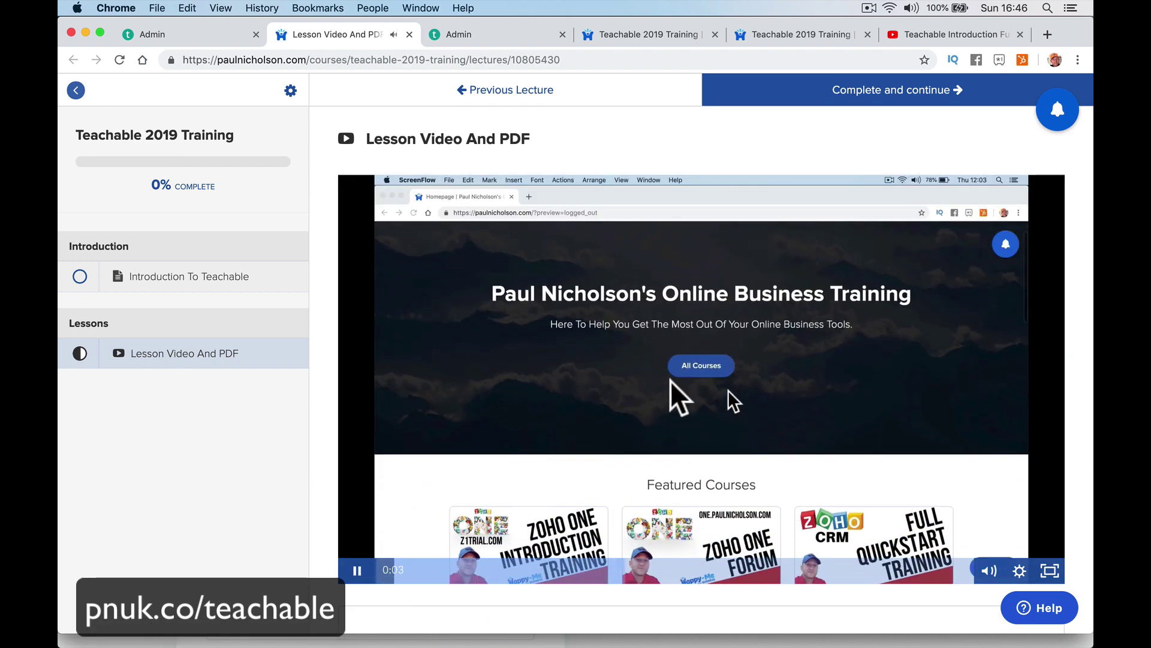
# Pause the Lesson Video And PDF lecture video at 0:04.
pyautogui.click(358, 570)
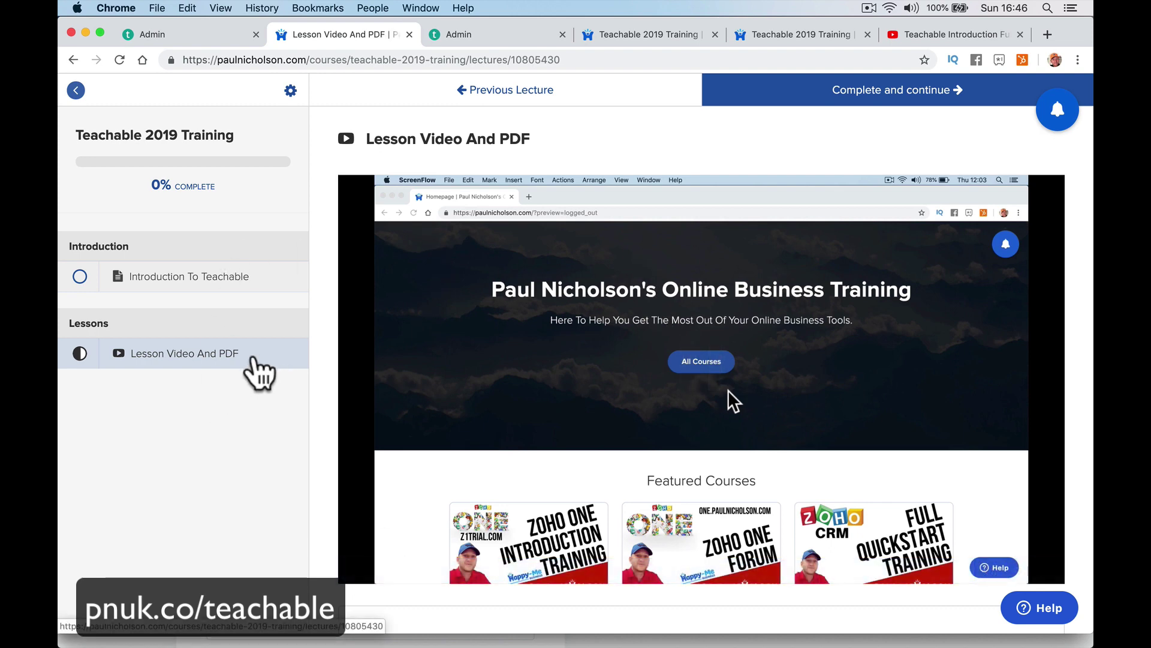
pyautogui.moveTo(986, 577)
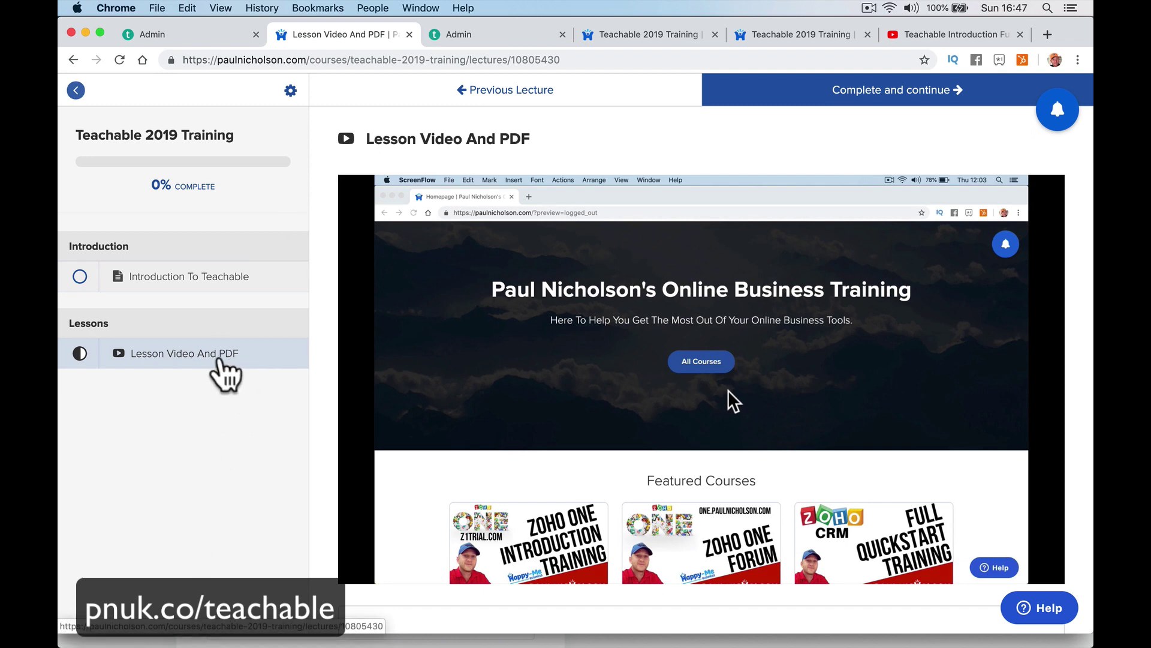
pyautogui.moveTo(650, 313)
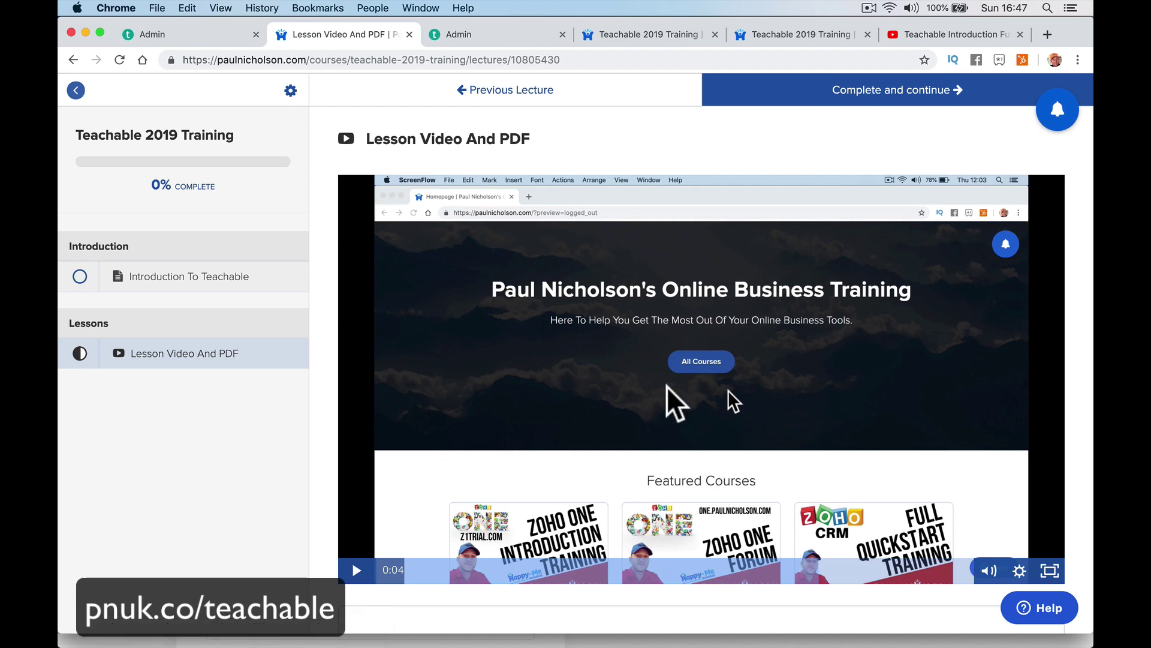
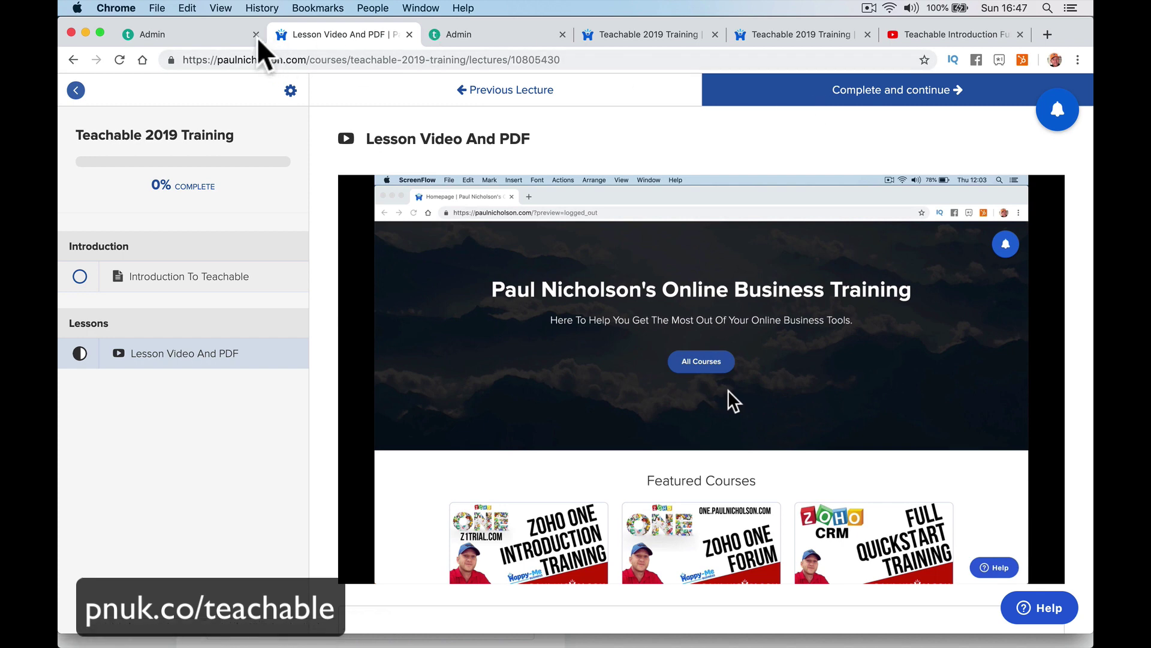
# Upload Top Blogs.pdf to the Lesson Video And PDF lecture.
pyautogui.click(240, 34)
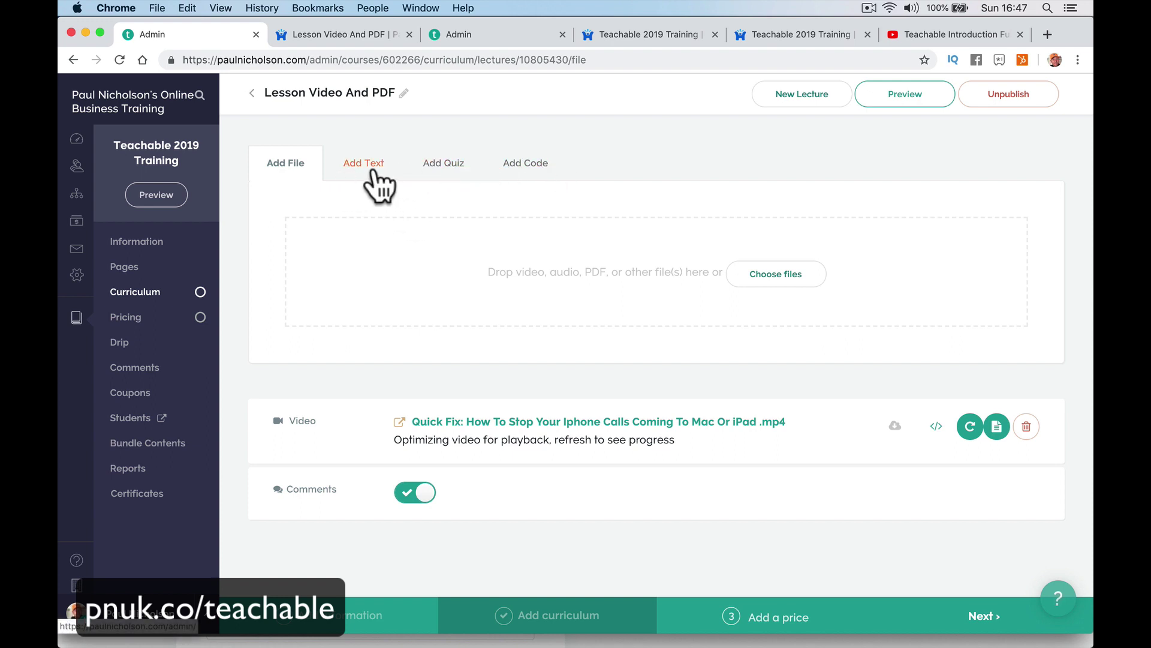
pyautogui.click(803, 277)
pyautogui.click(688, 339)
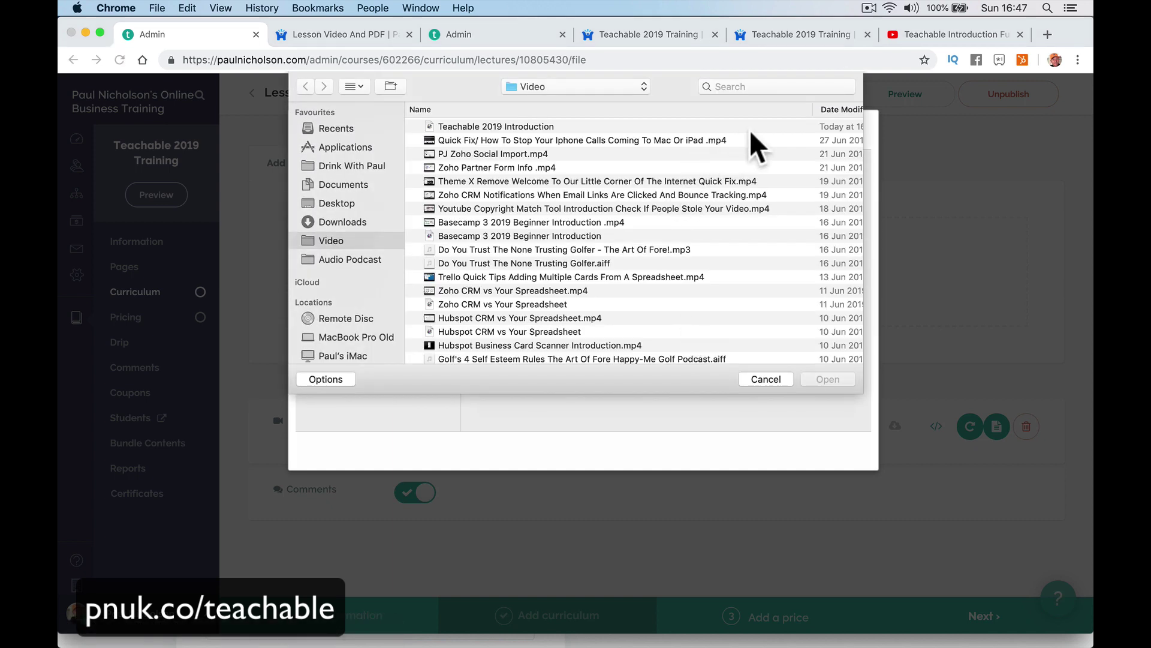
pyautogui.click(788, 87)
pyautogui.write('pdf')
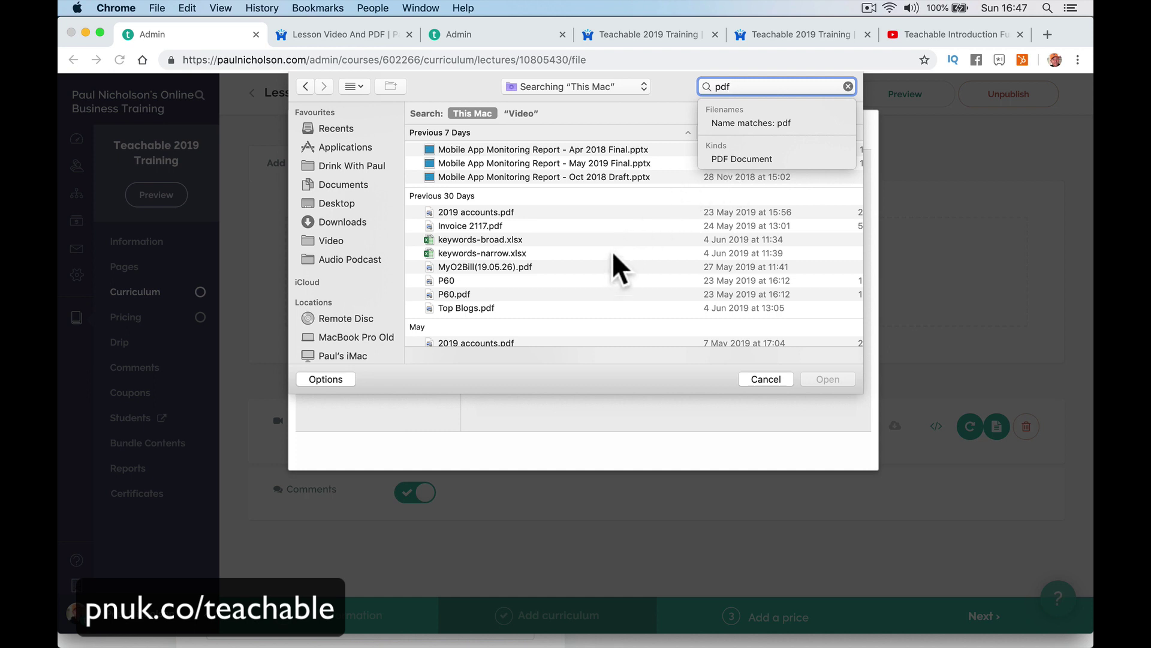
pyautogui.scroll(-3, 618, 267)
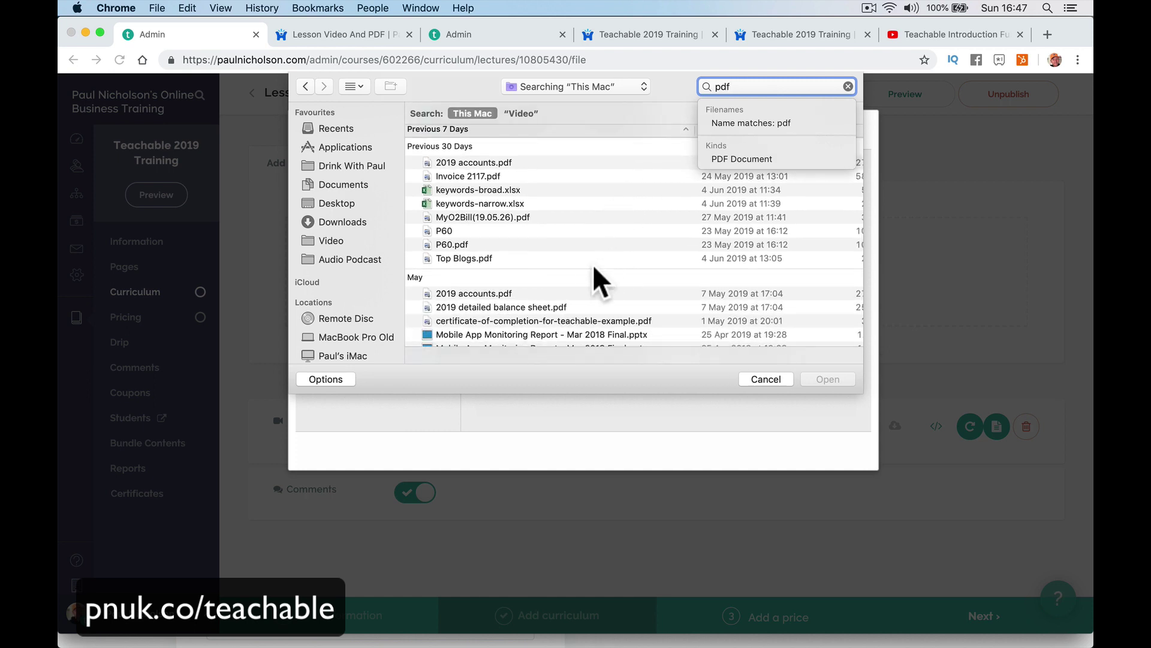
pyautogui.click(592, 245)
pyautogui.click(583, 258)
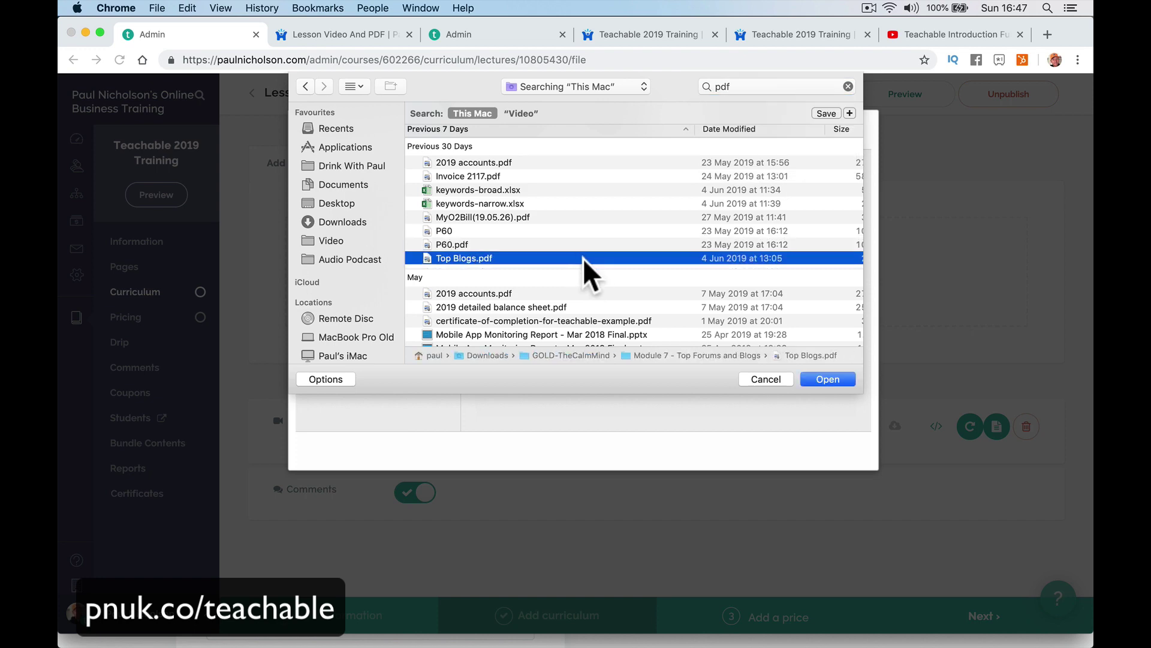
pyautogui.scroll(-2, 591, 276)
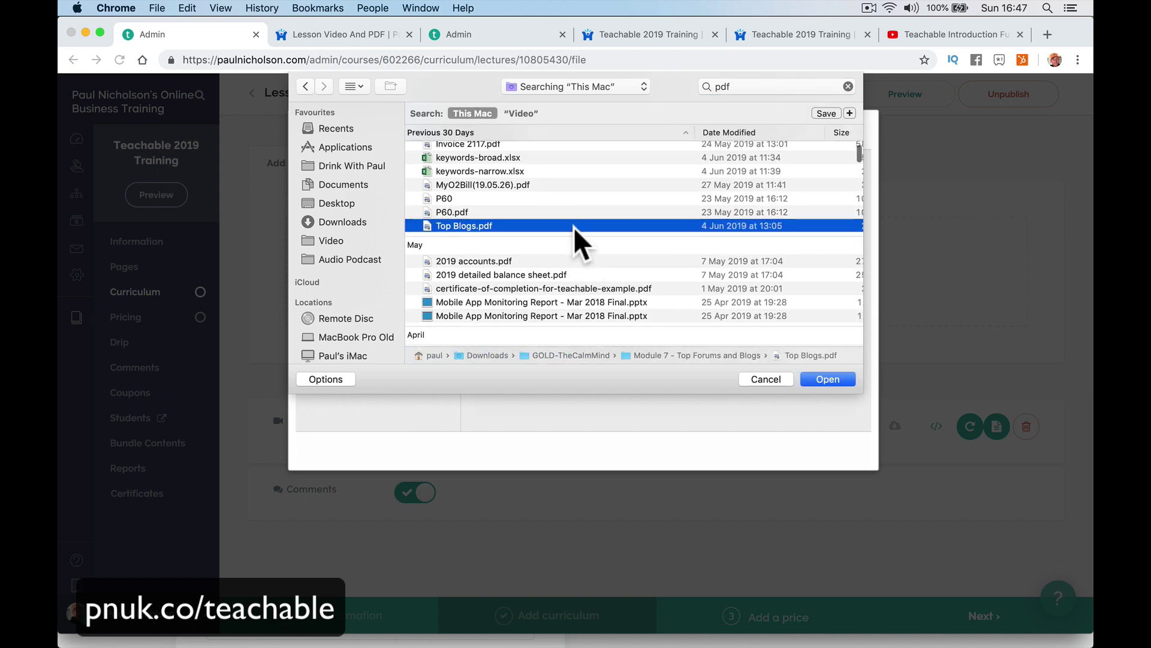
pyautogui.doubleClick(574, 225)
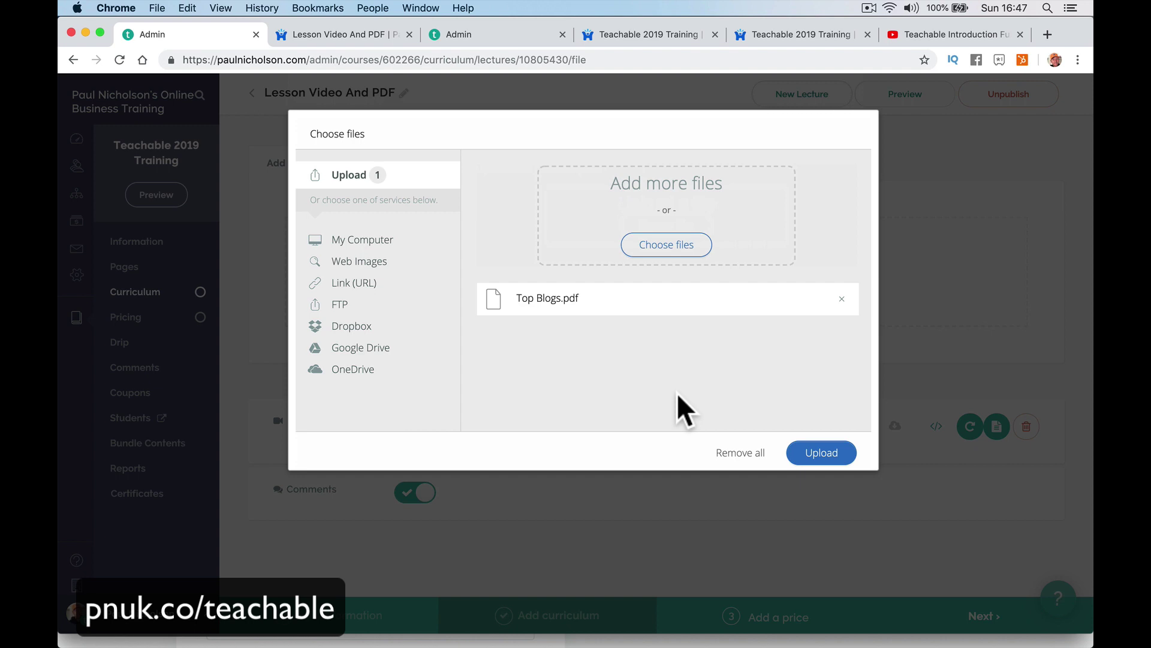
pyautogui.click(840, 459)
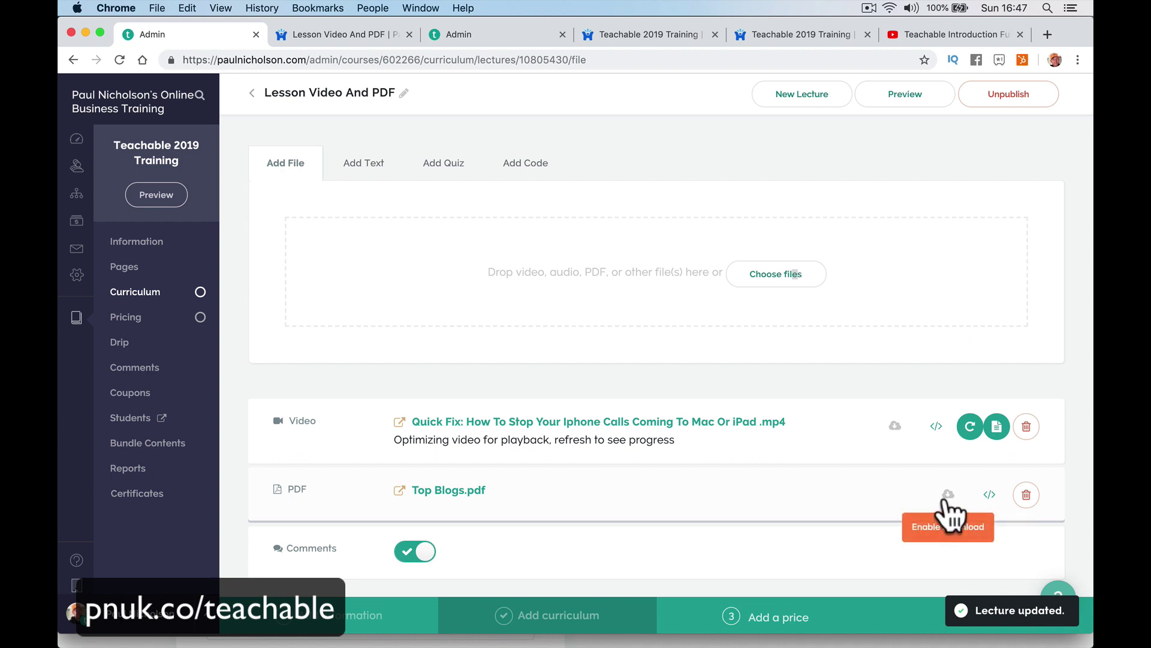
# Embed the PDF with downloads left off and open the lecture's student preview.
pyautogui.click(990, 495)
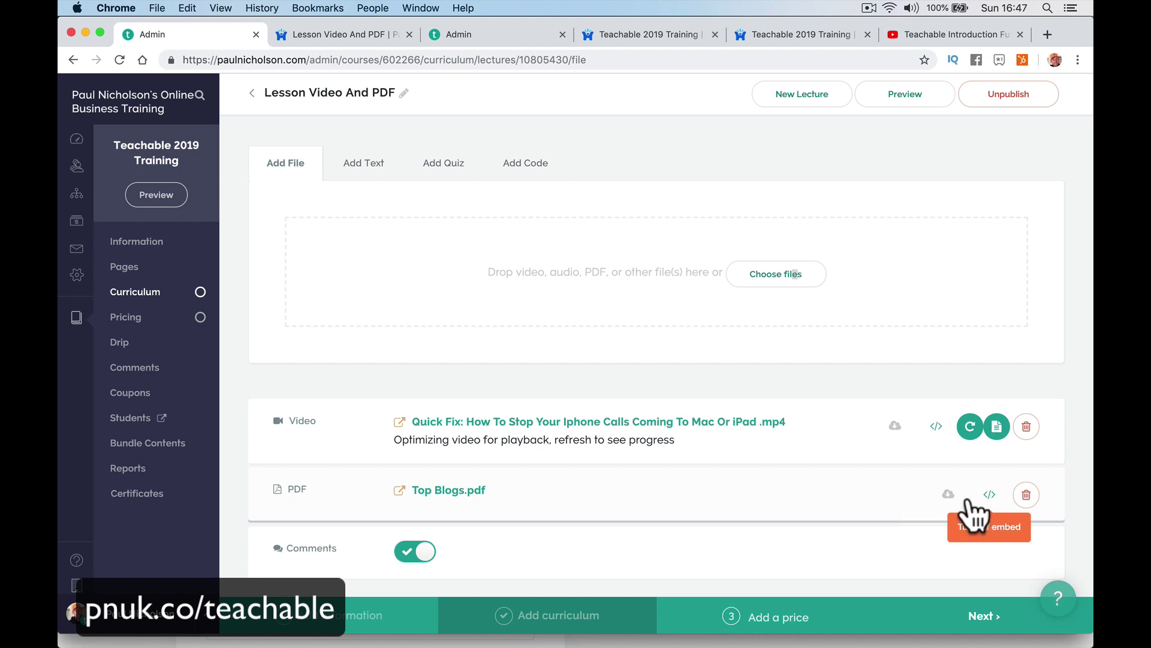
pyautogui.click(947, 494)
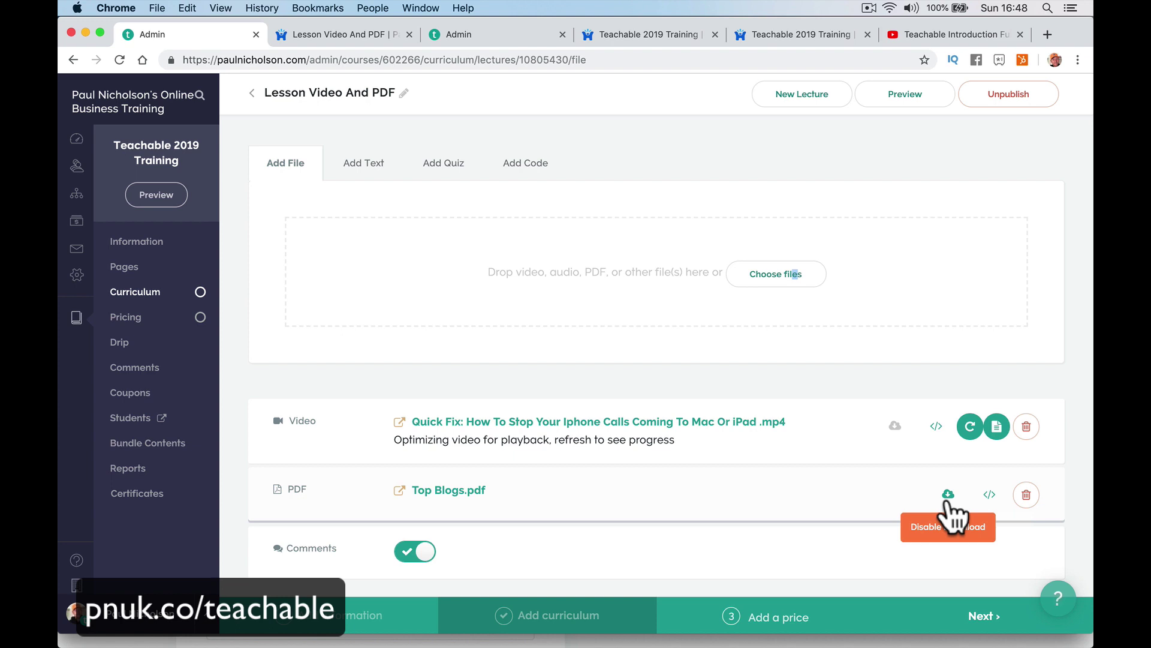
pyautogui.click(947, 498)
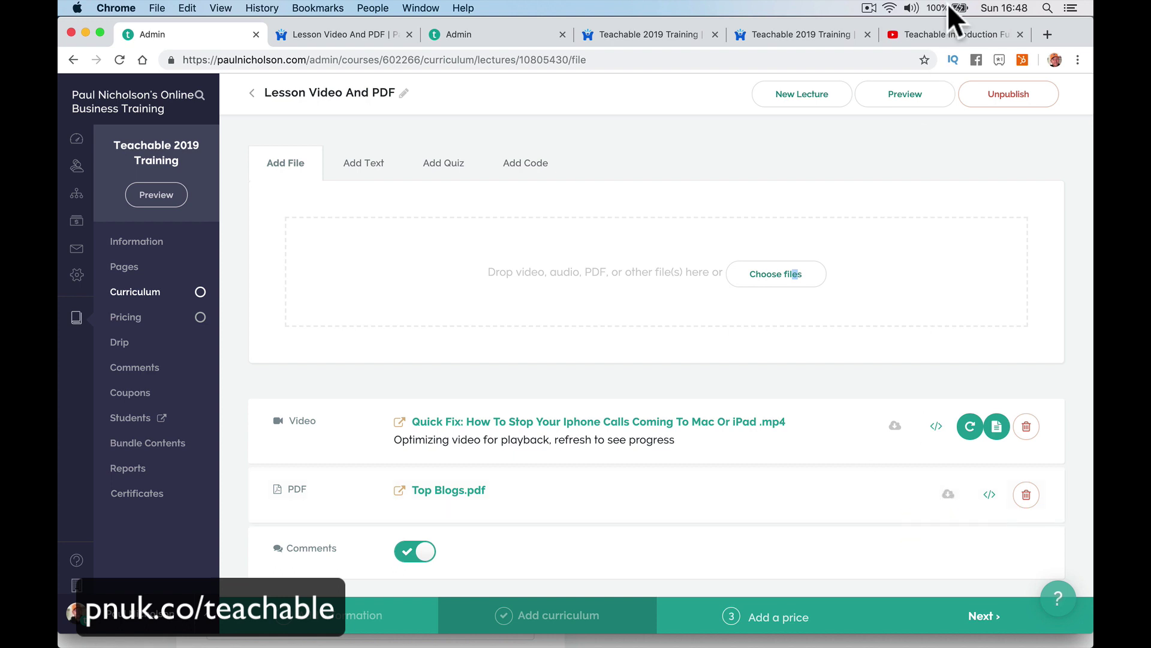
pyautogui.click(906, 99)
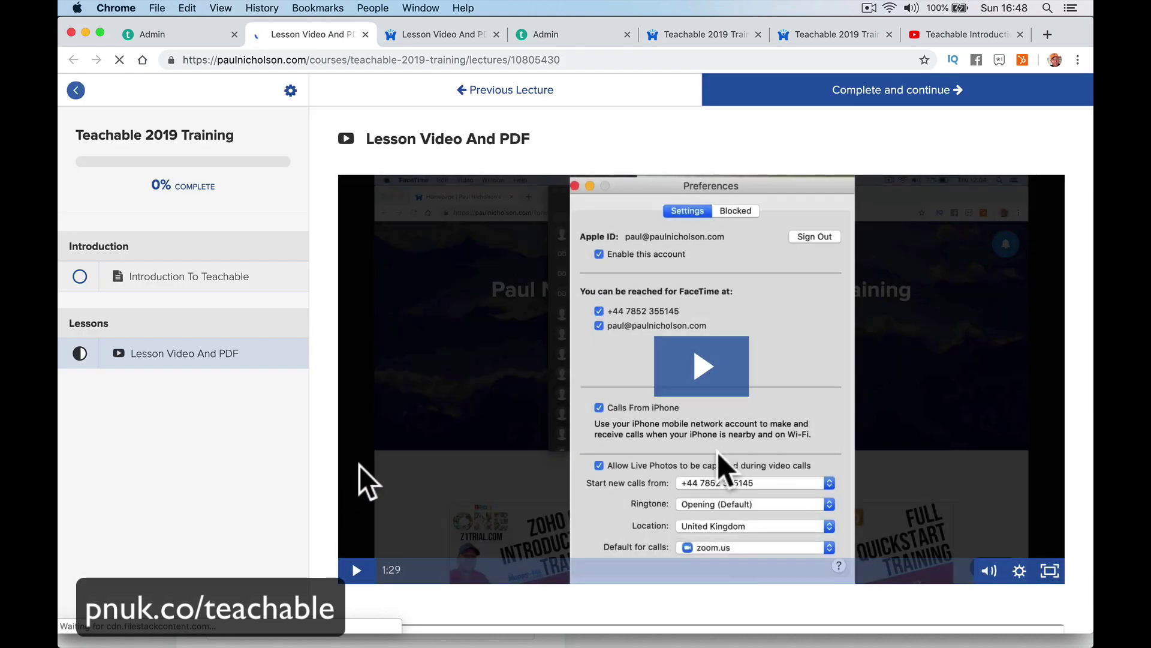
# Play the lesson video and scroll through the embedded Top Blogs PDF in the student preview.
pyautogui.click(358, 570)
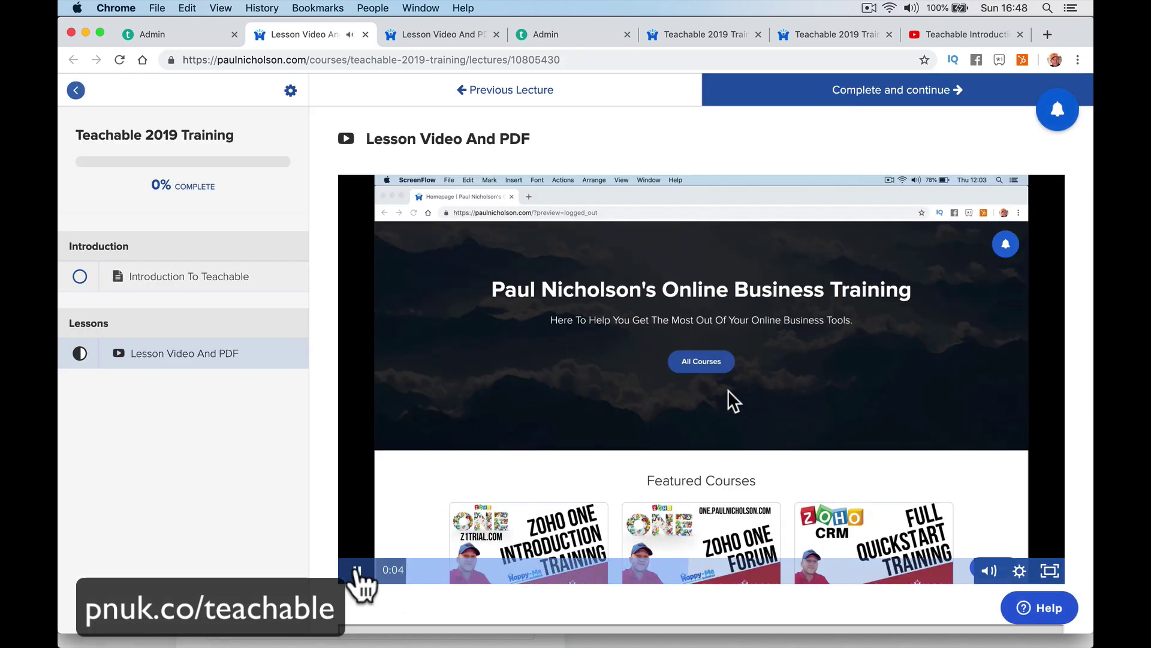
pyautogui.scroll(-10, 360, 581)
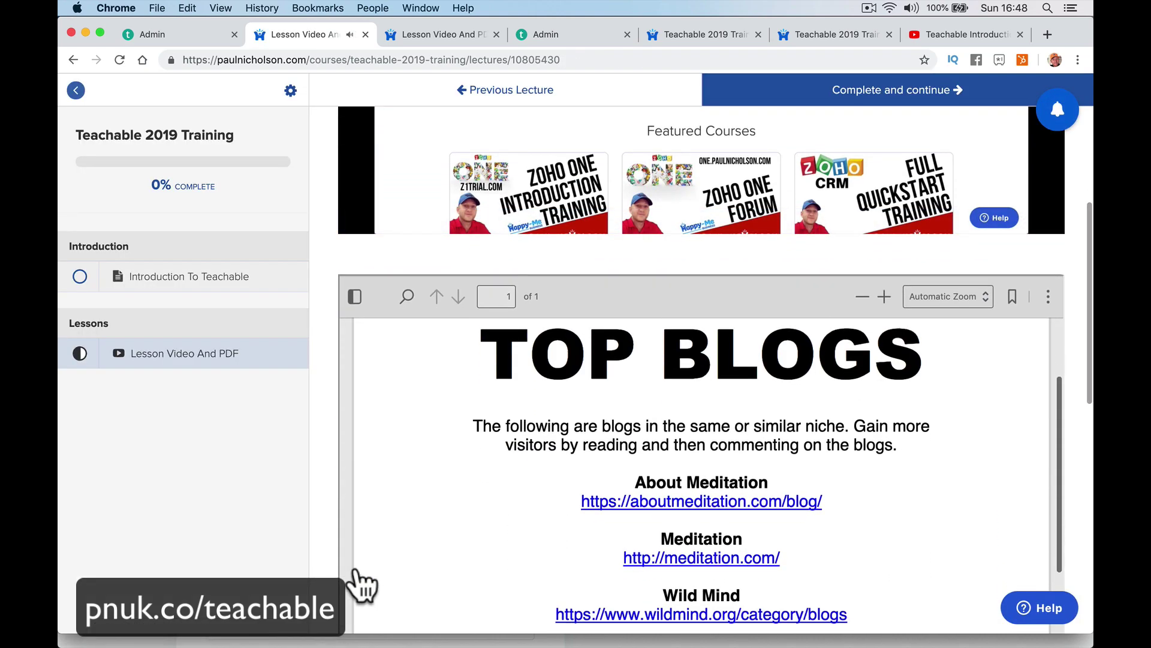
pyautogui.scroll(-5, 314, 540)
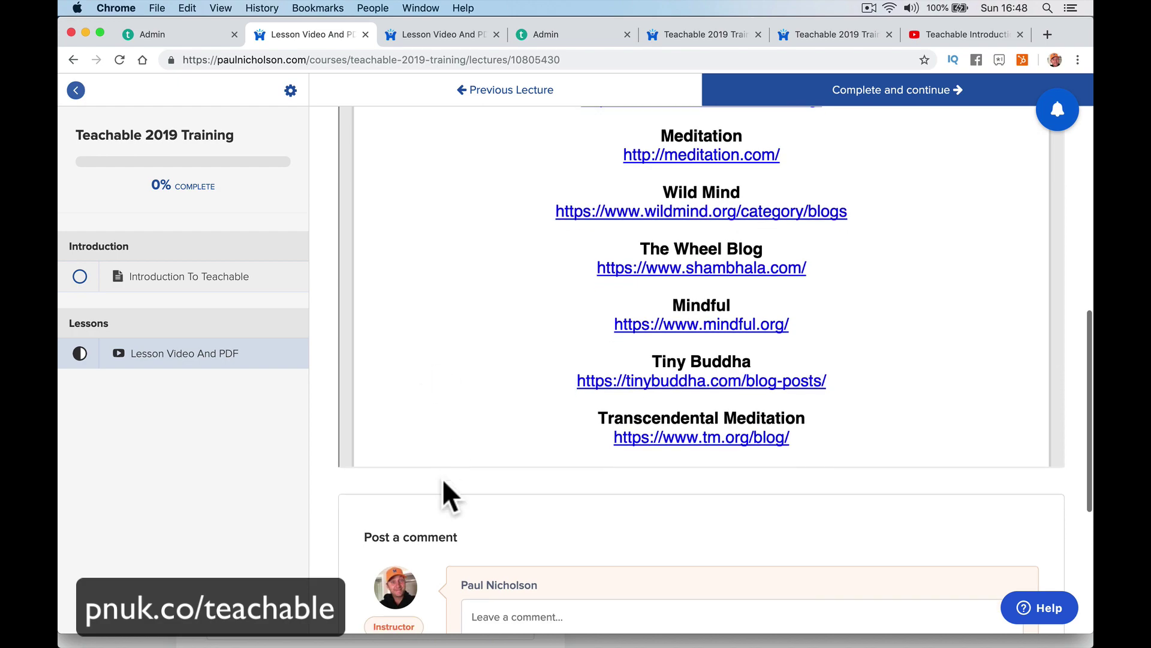
pyautogui.scroll(2, 442, 494)
pyautogui.scroll(-5, 442, 479)
pyautogui.scroll(-5, 443, 480)
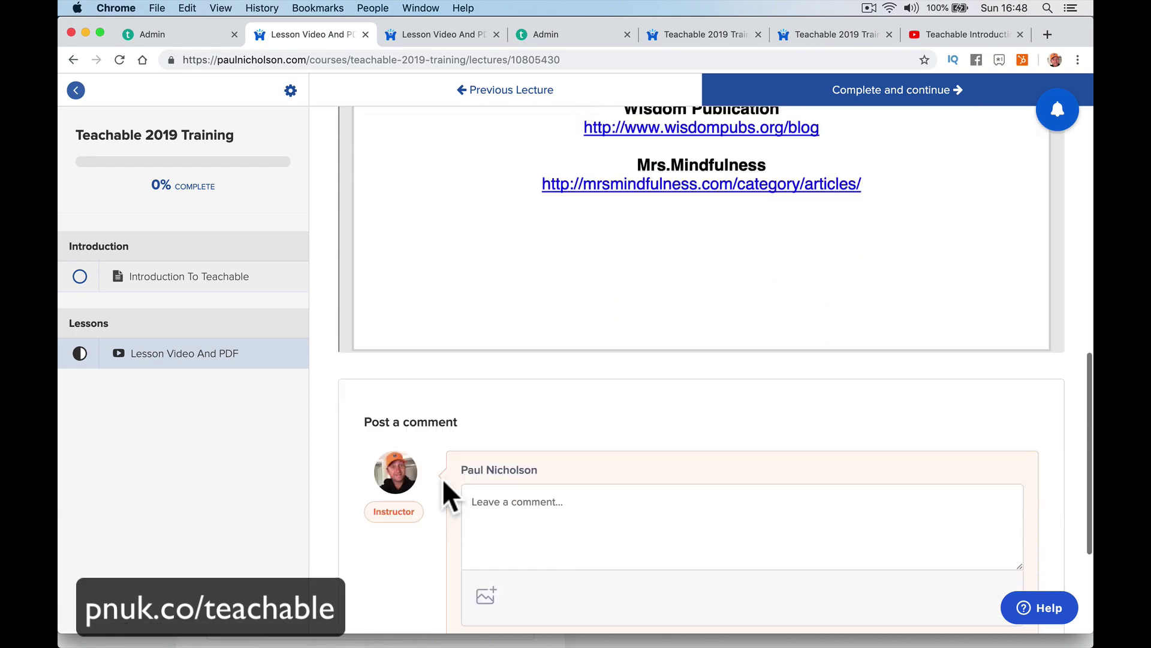
pyautogui.scroll(5, 443, 480)
pyautogui.scroll(5, 442, 481)
pyautogui.scroll(-8, 443, 481)
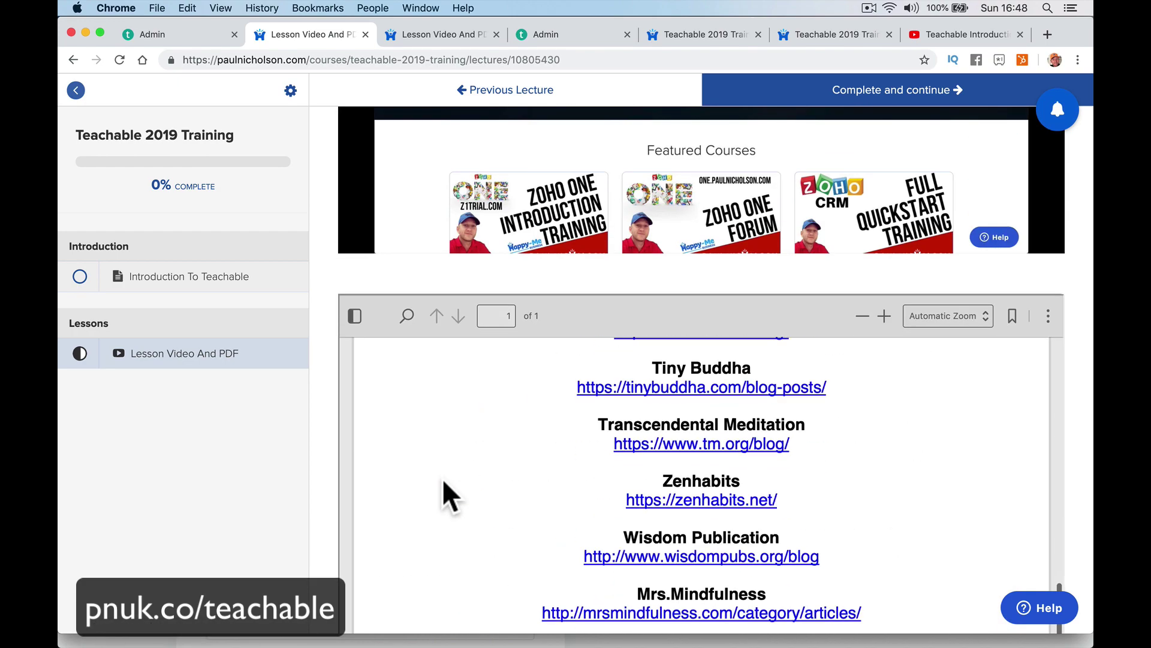
pyautogui.scroll(10, 442, 482)
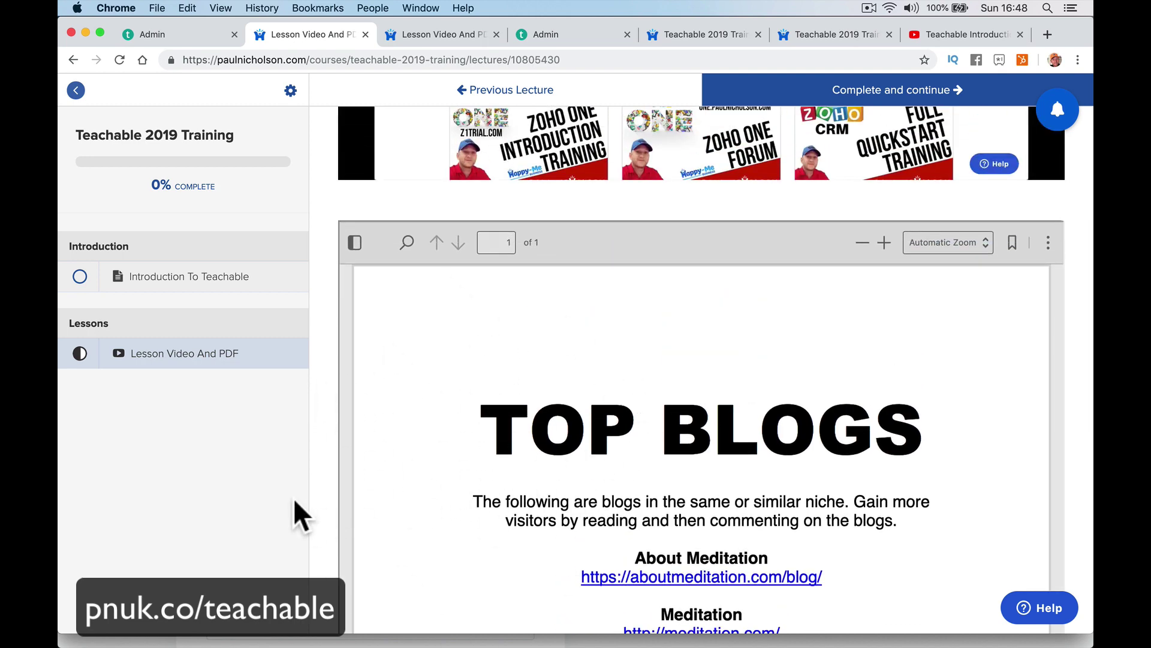
pyautogui.scroll(-5, 311, 498)
pyautogui.scroll(5, 311, 498)
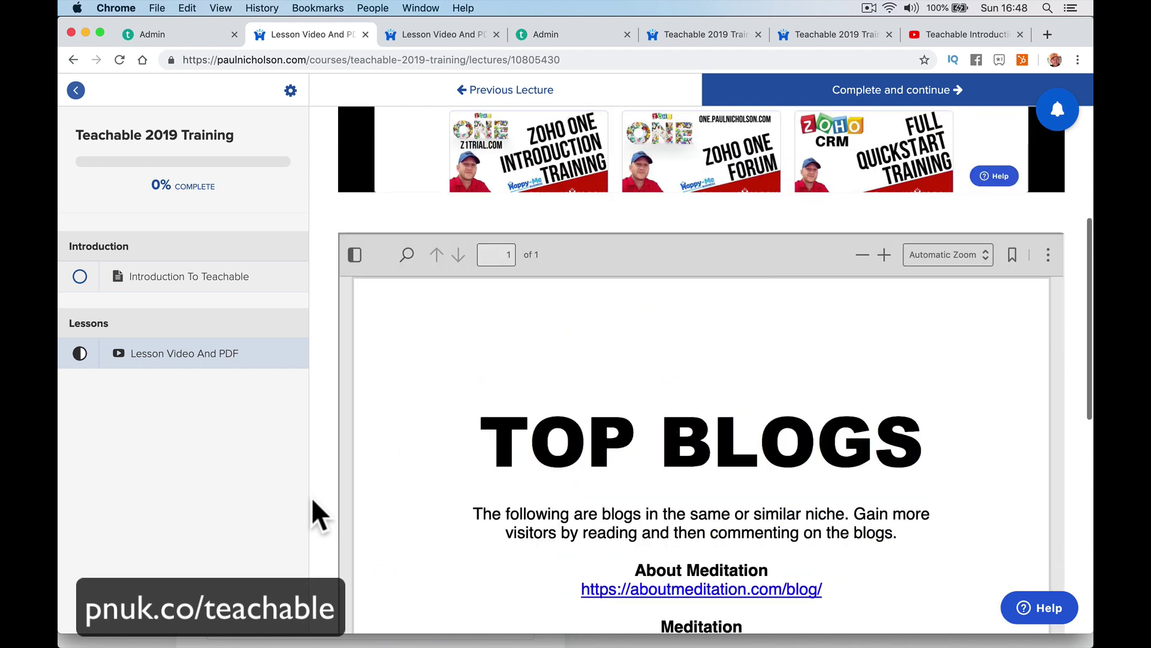
pyautogui.scroll(-2, 312, 498)
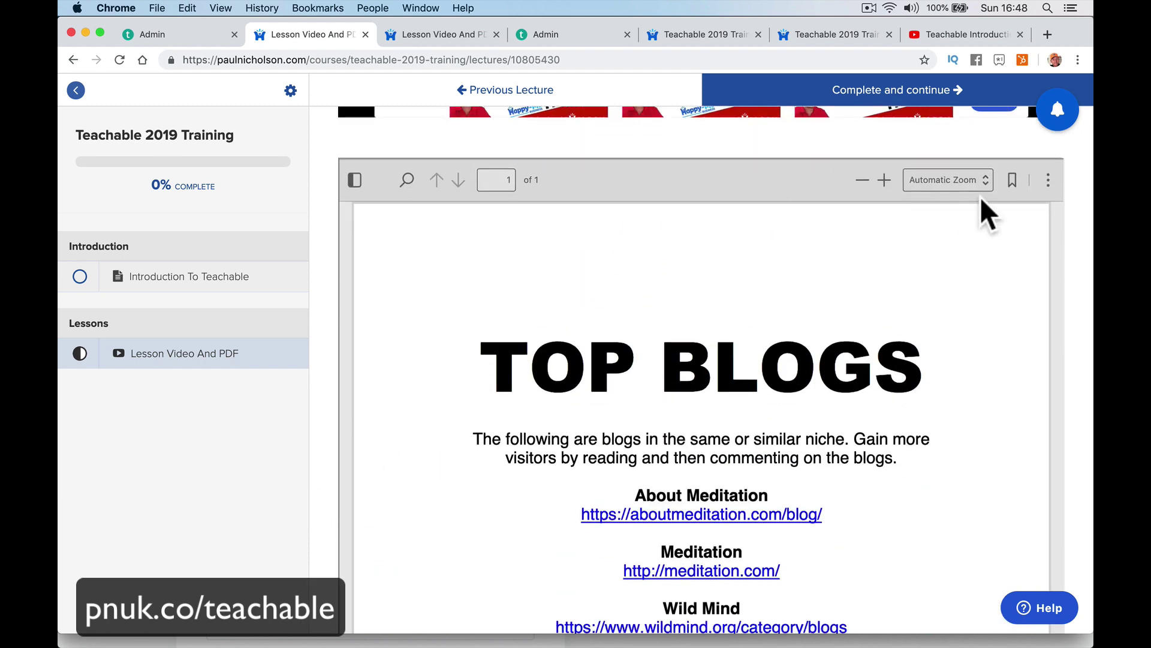
# Cancel the PDF viewer's open-file dialog and return to the lecture editor.
pyautogui.click(1046, 180)
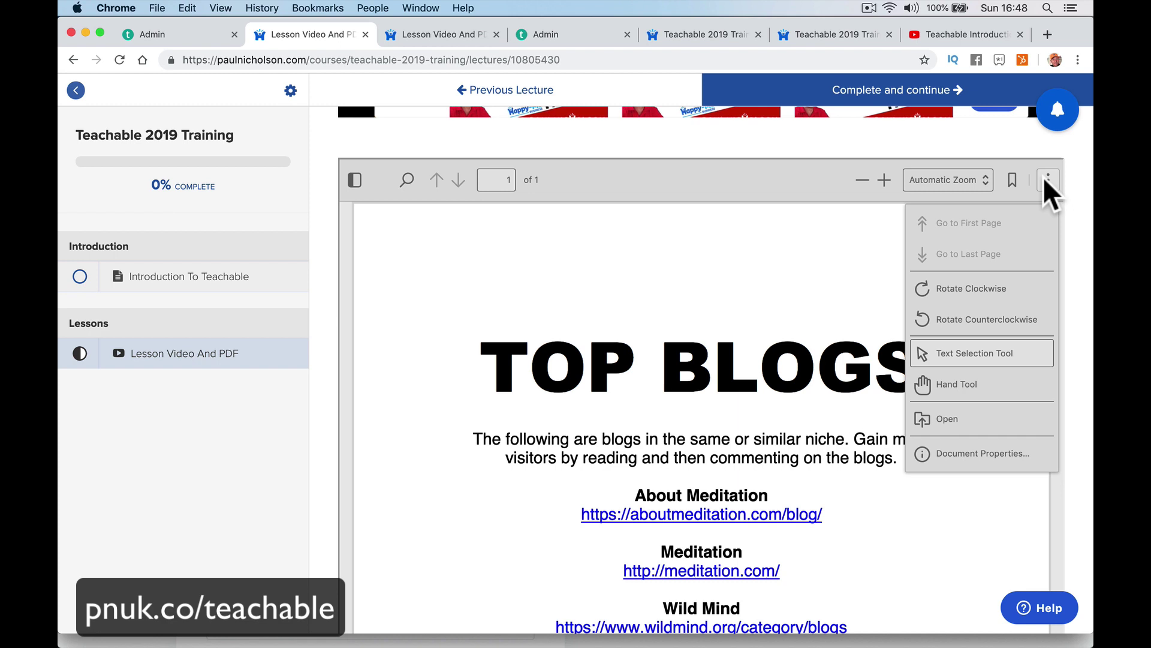
pyautogui.click(951, 420)
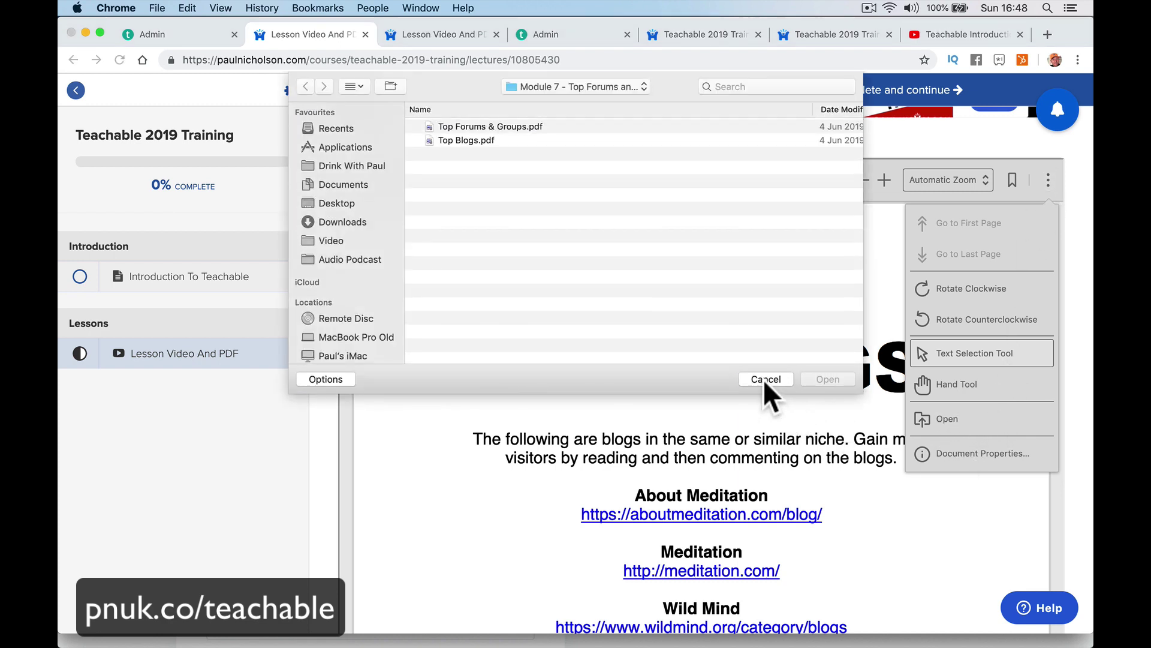
pyautogui.click(763, 379)
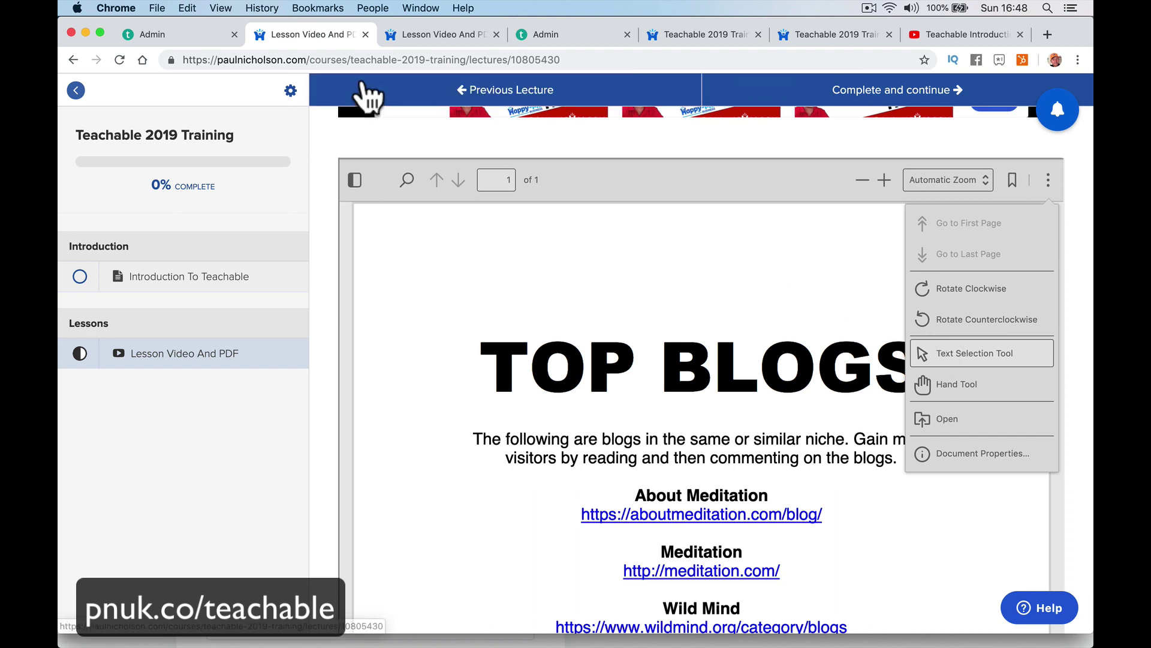
pyautogui.click(183, 36)
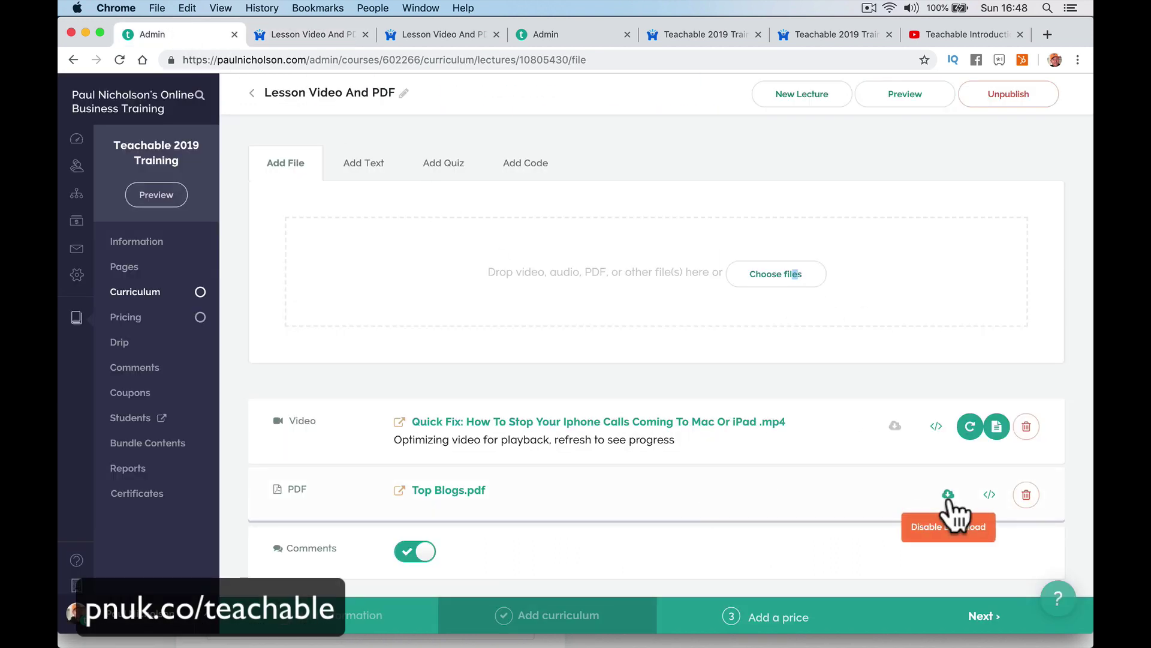
pyautogui.click(887, 101)
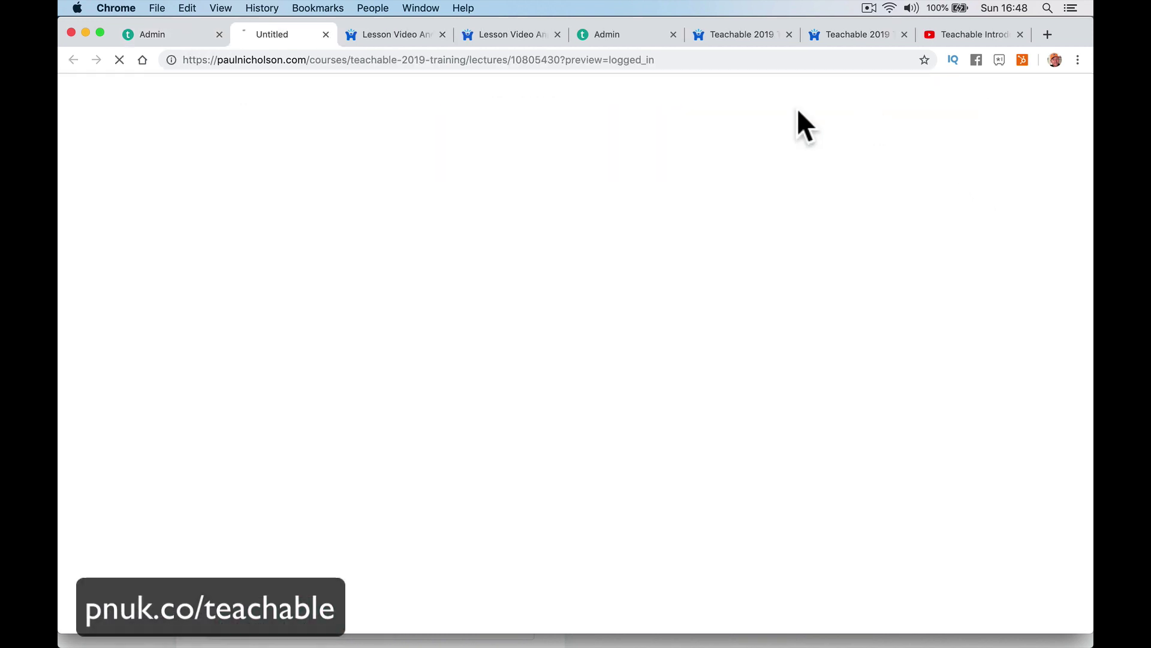
pyautogui.scroll(-10, 545, 360)
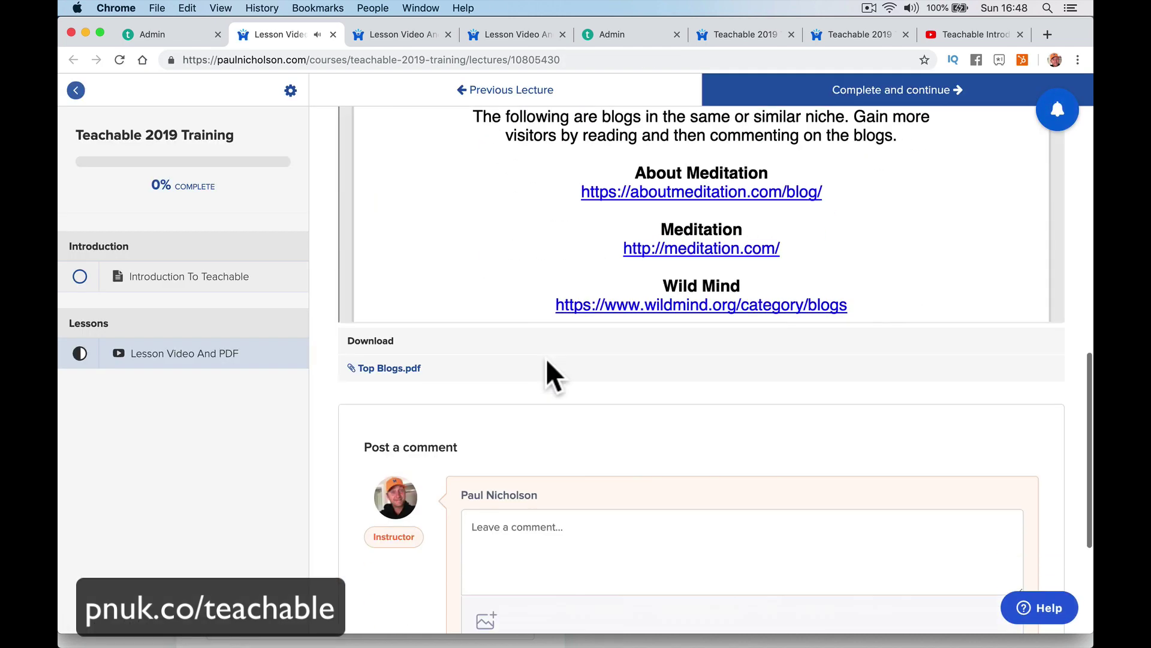
pyautogui.scroll(10, 534, 324)
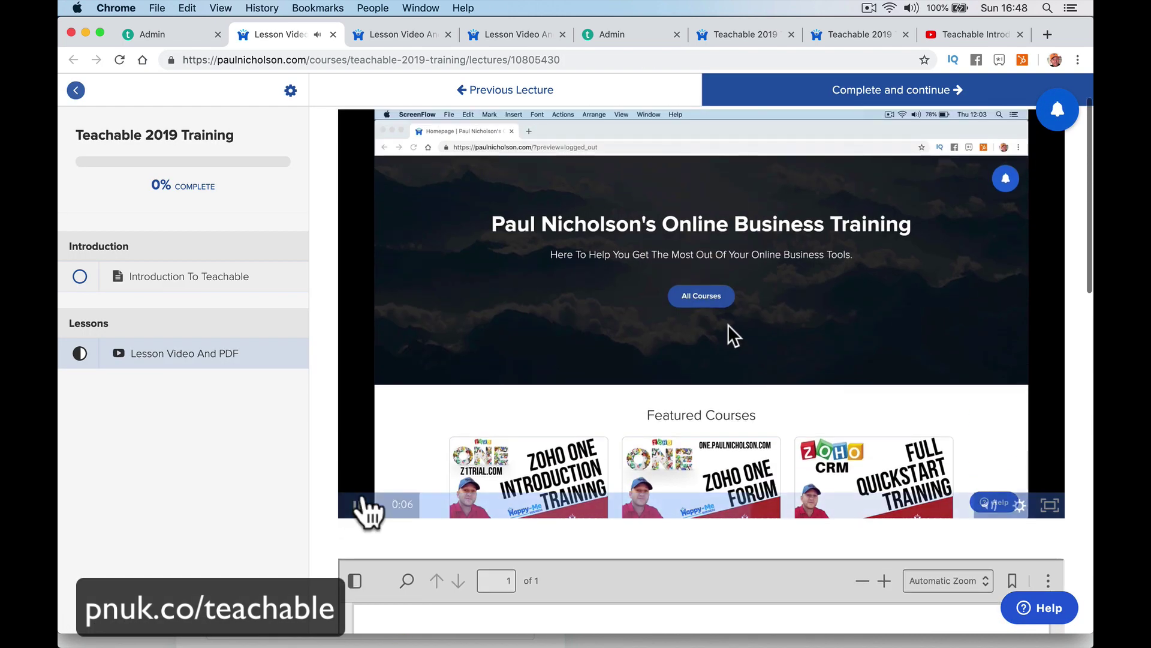
pyautogui.click(360, 505)
pyautogui.scroll(-15, 349, 537)
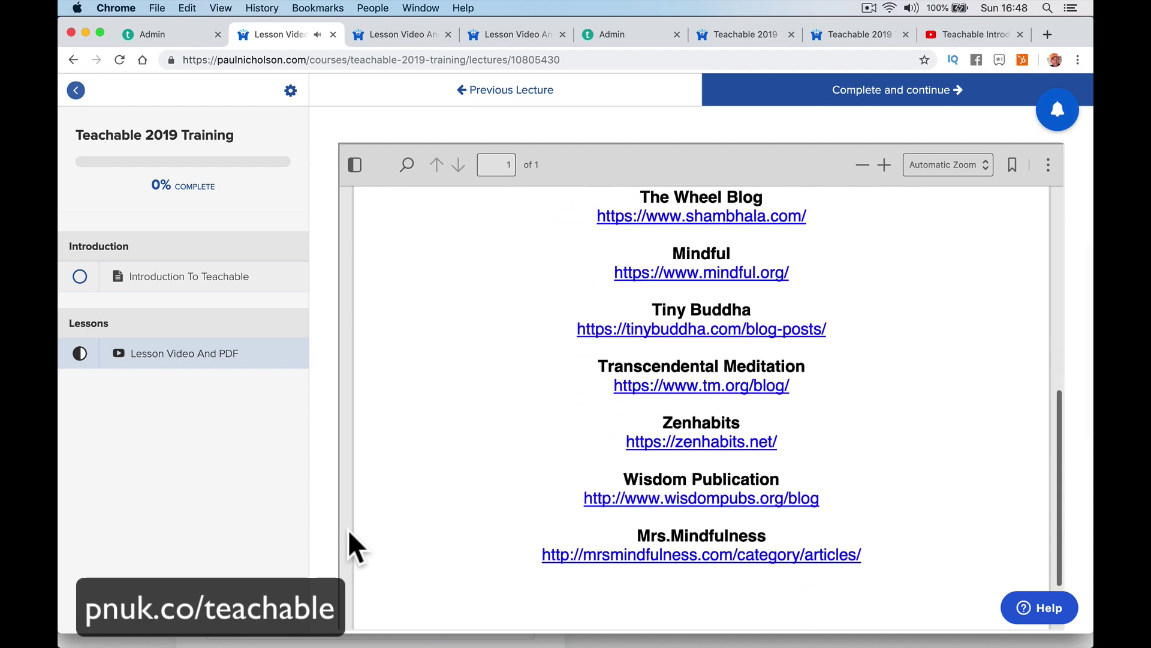
pyautogui.scroll(-6, 348, 529)
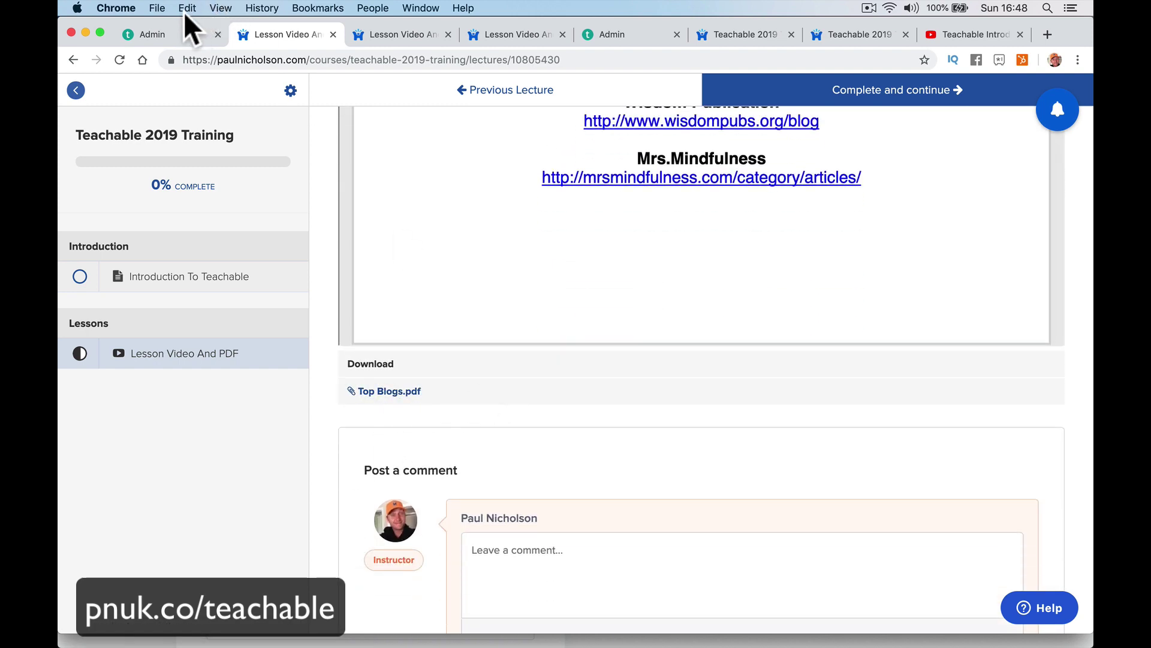
pyautogui.click(179, 34)
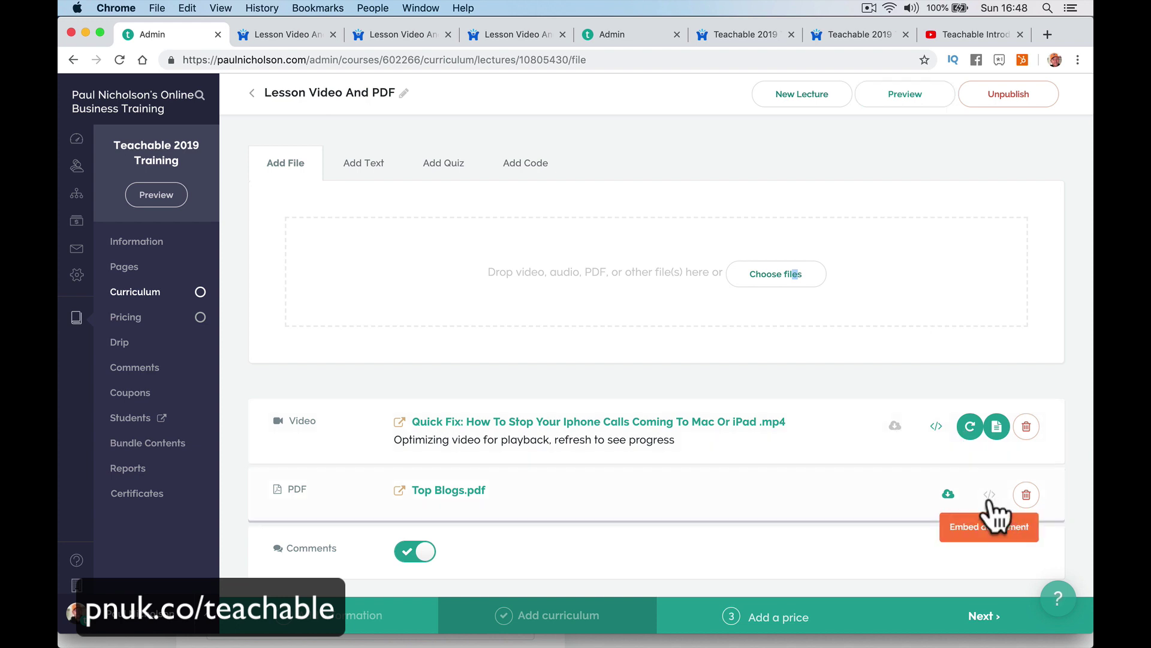
pyautogui.click(311, 36)
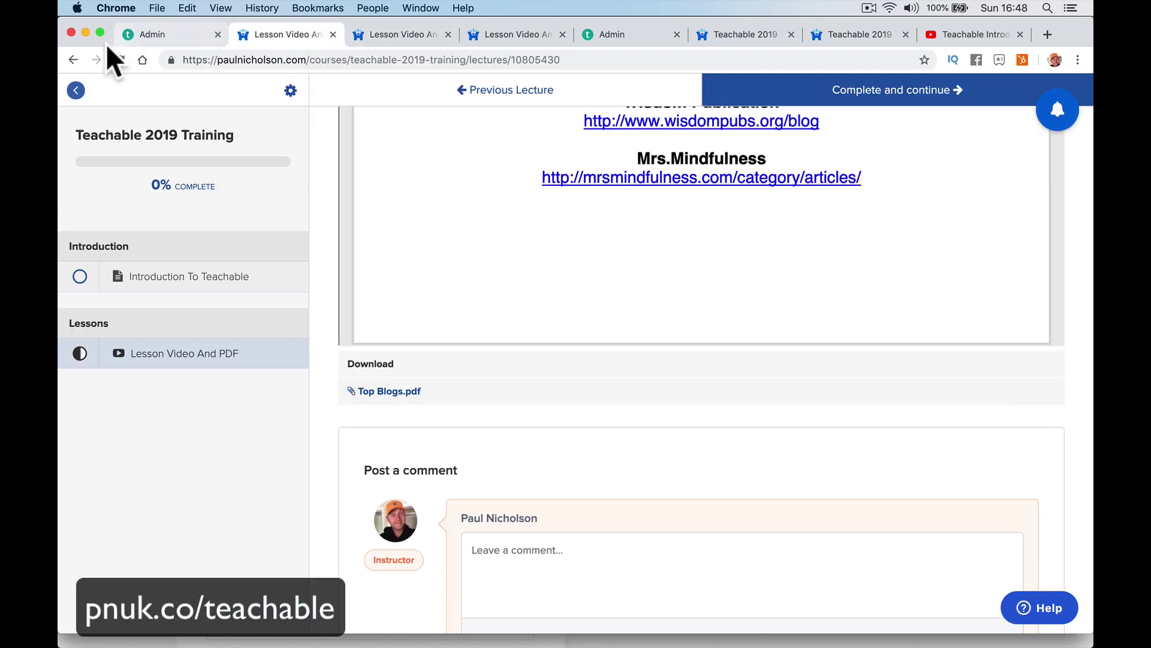
pyautogui.click(120, 60)
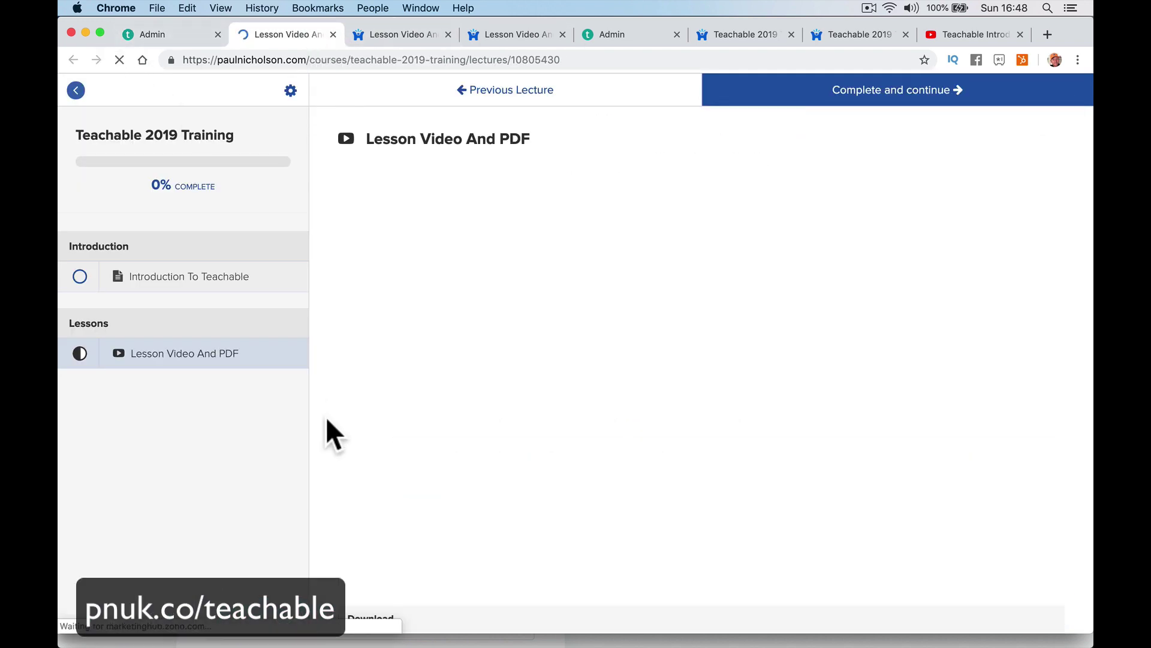
pyautogui.press('XF86AudioMute')
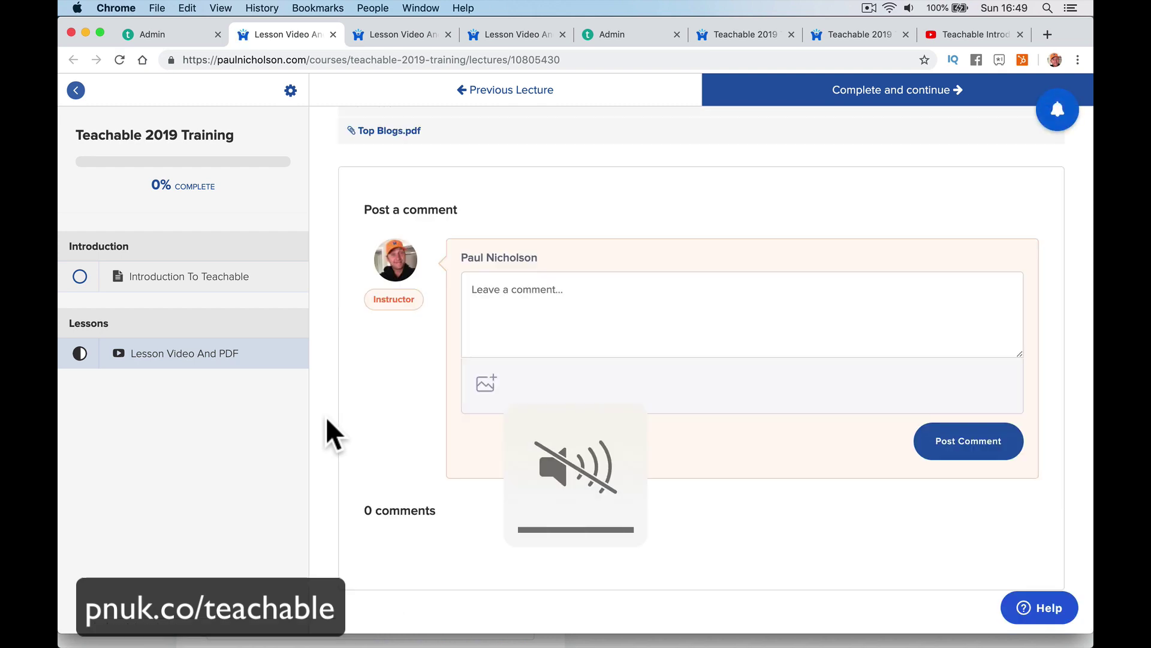
pyautogui.scroll(10, 390, 339)
pyautogui.scroll(-6, 386, 343)
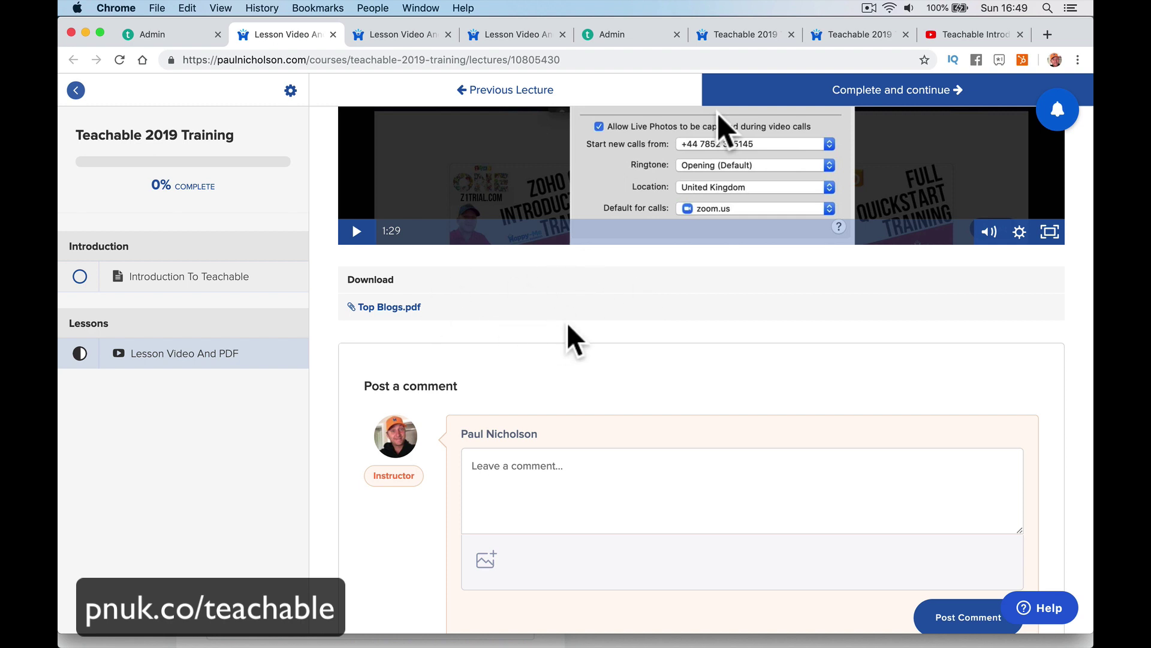
pyautogui.click(172, 36)
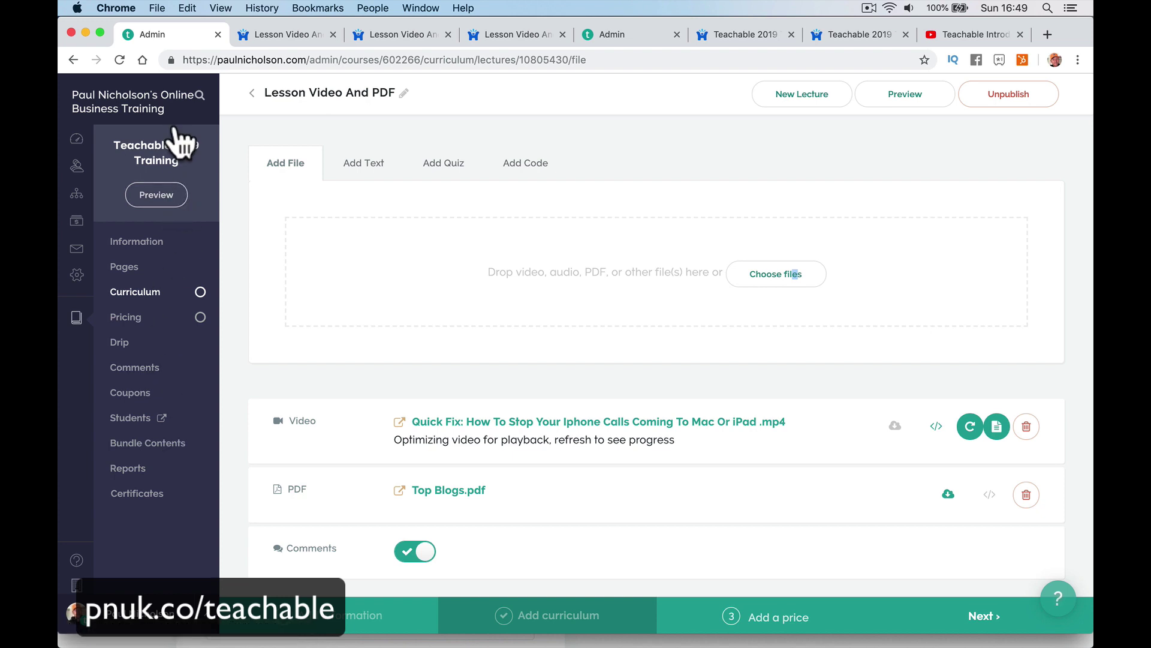
# Open the course Information settings and dismiss the promo-video upload dialog.
pyautogui.click(142, 243)
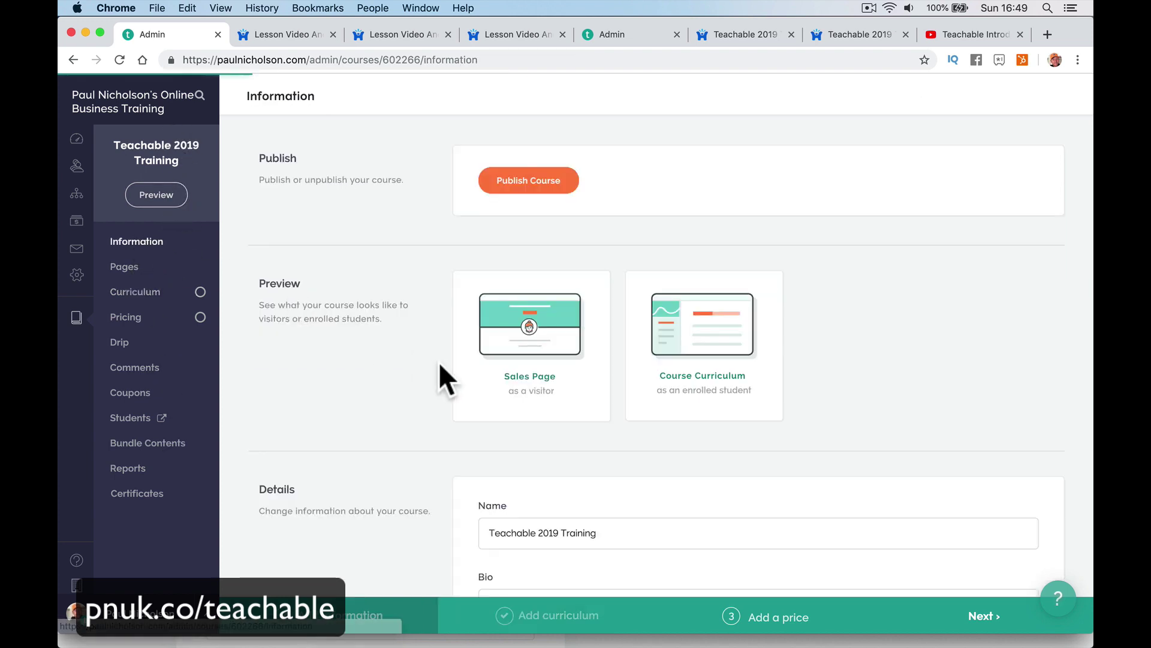
pyautogui.scroll(-20, 646, 421)
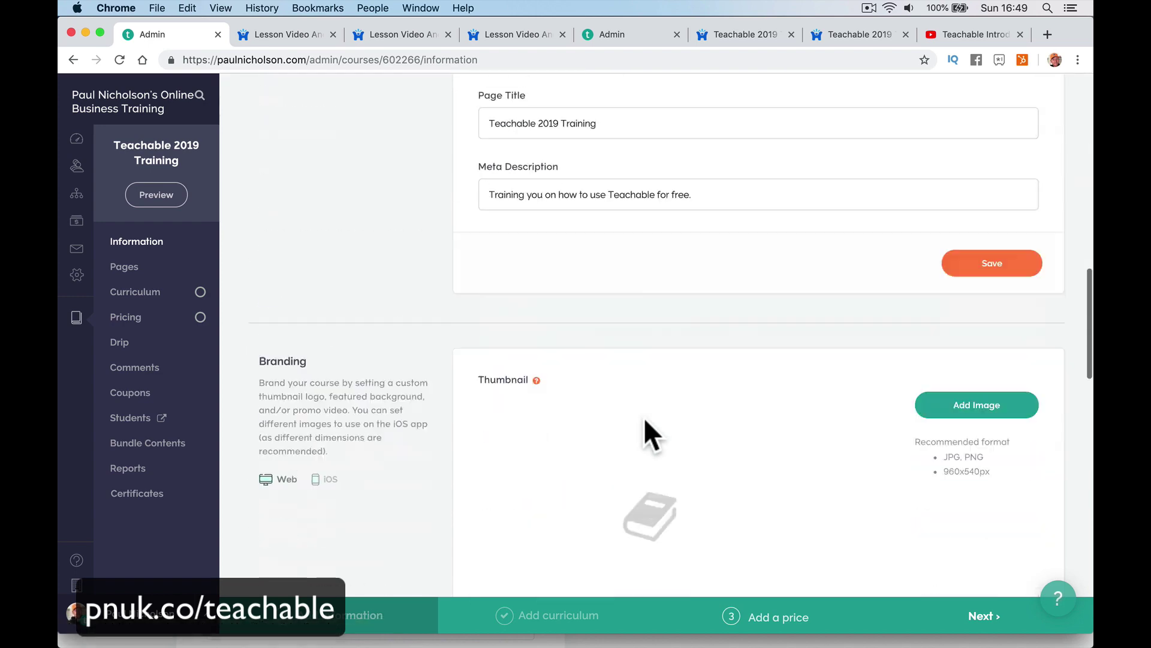
pyautogui.scroll(-5, 645, 420)
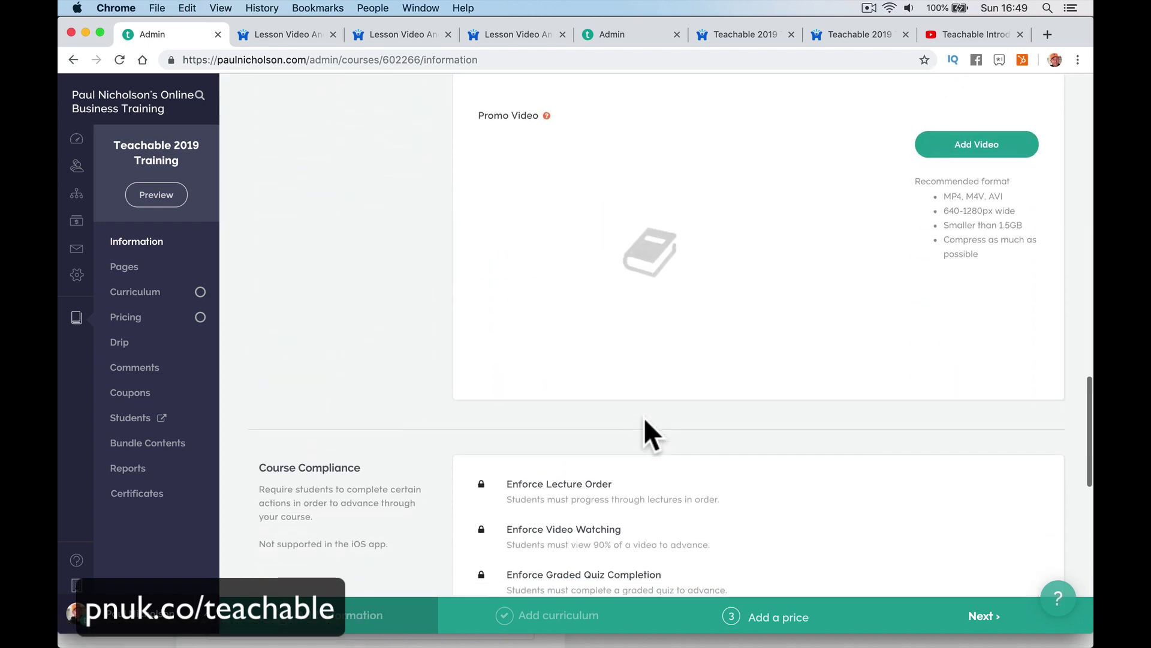
pyautogui.scroll(3, 645, 432)
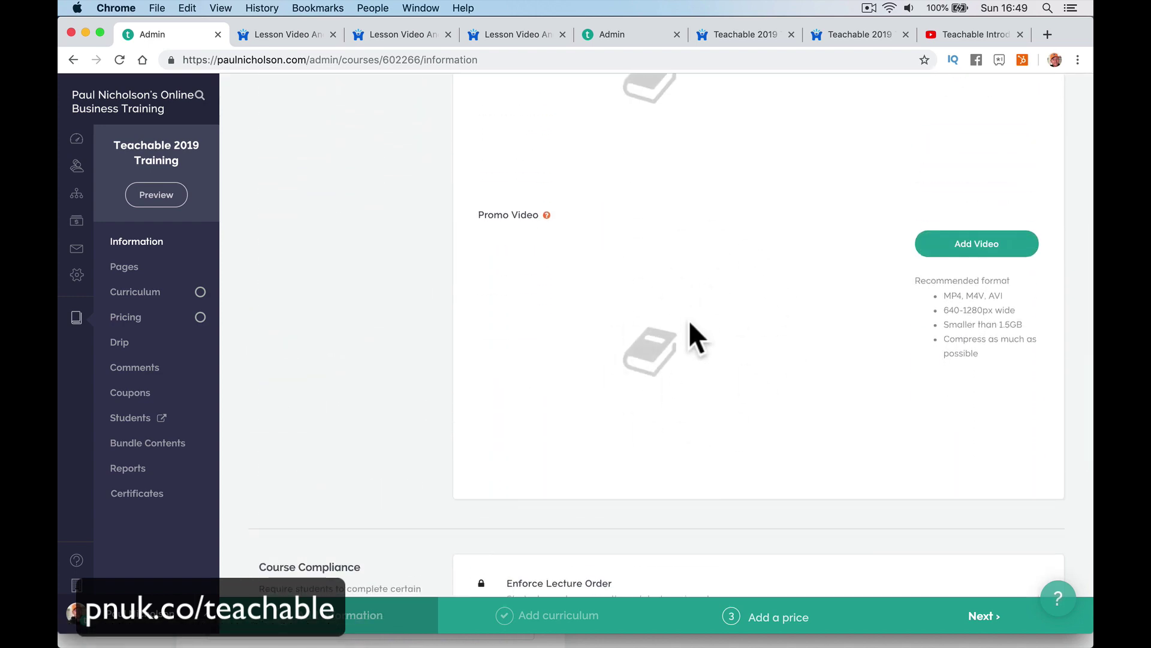
pyautogui.click(975, 247)
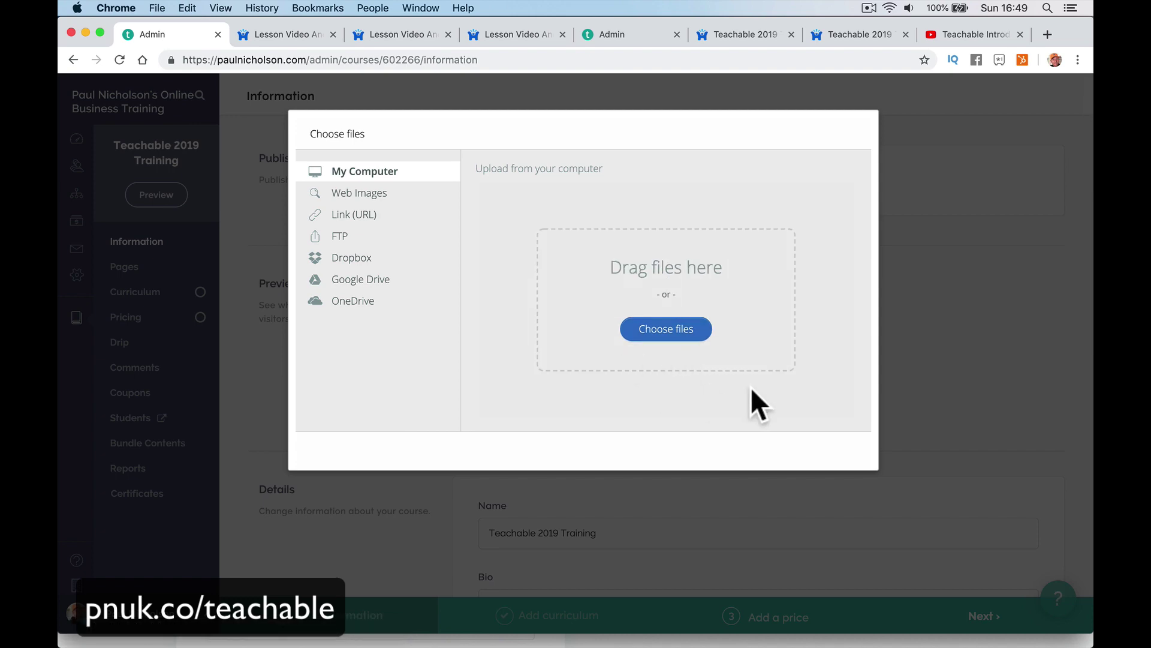
pyautogui.click(718, 499)
pyautogui.scroll(-10, 653, 461)
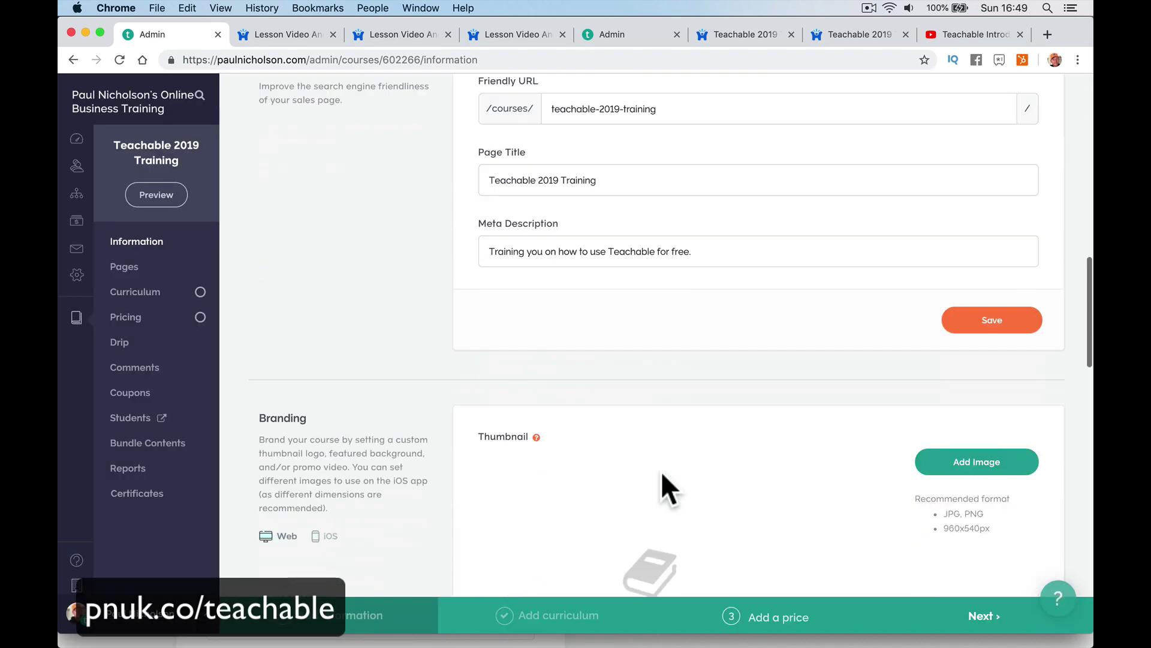
pyautogui.scroll(-4, 662, 471)
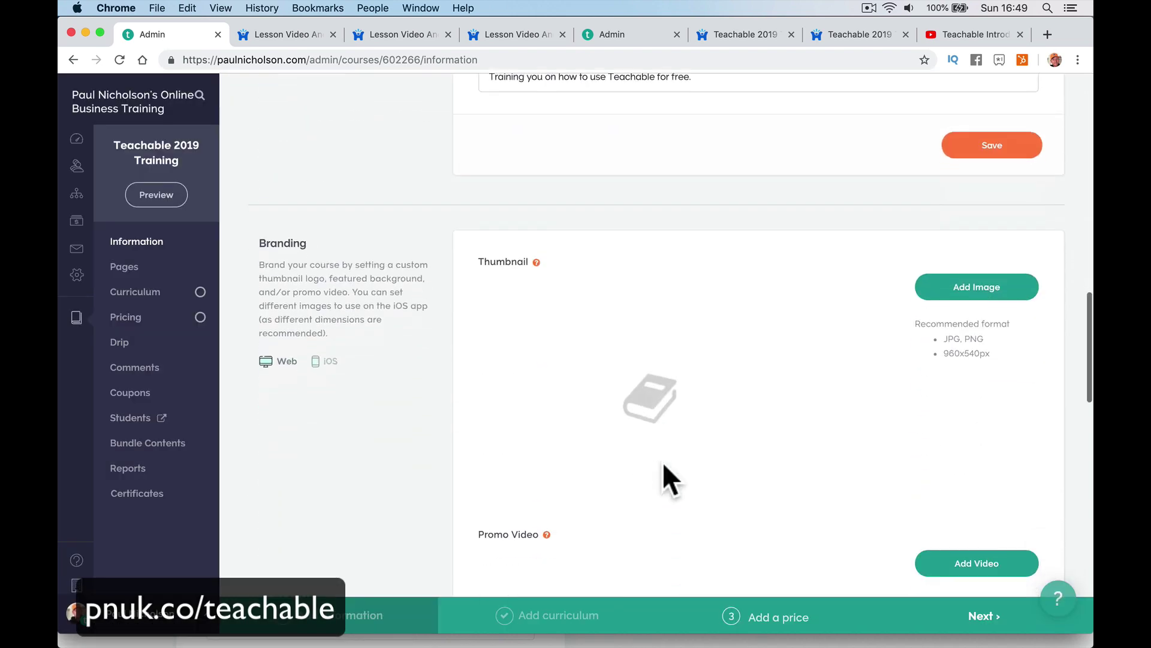
# Upload 2019 HUBSPOT CRM USER TRAINING 1.png from Downloads as the course thumbnail.
pyautogui.click(972, 262)
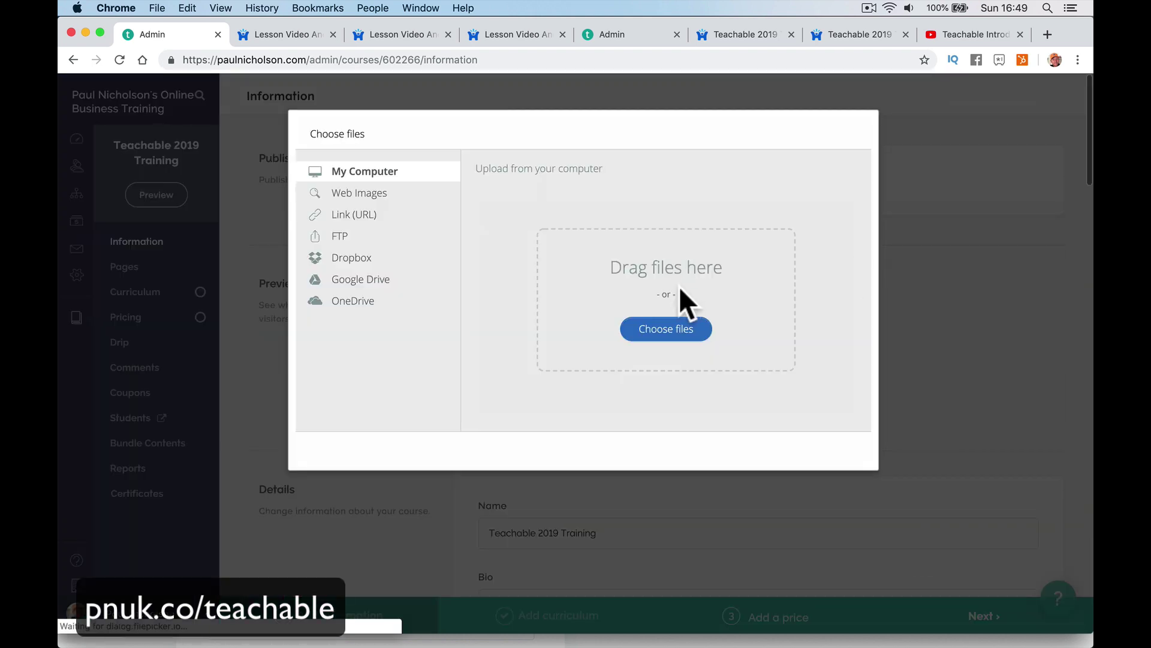
pyautogui.click(360, 193)
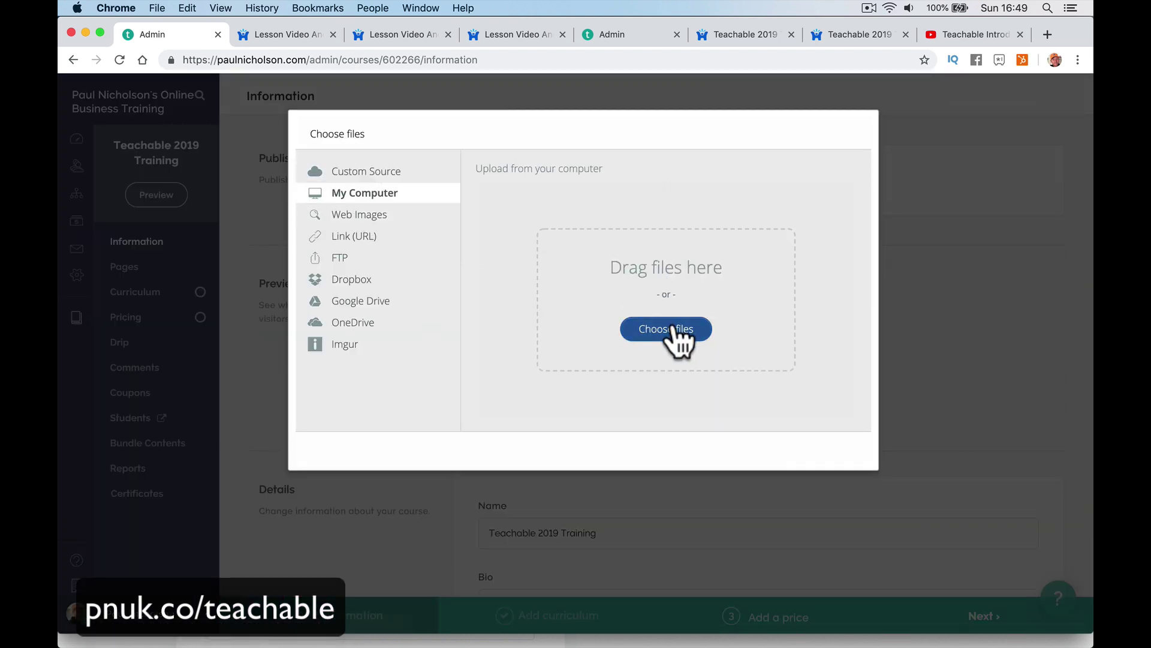
pyautogui.click(671, 330)
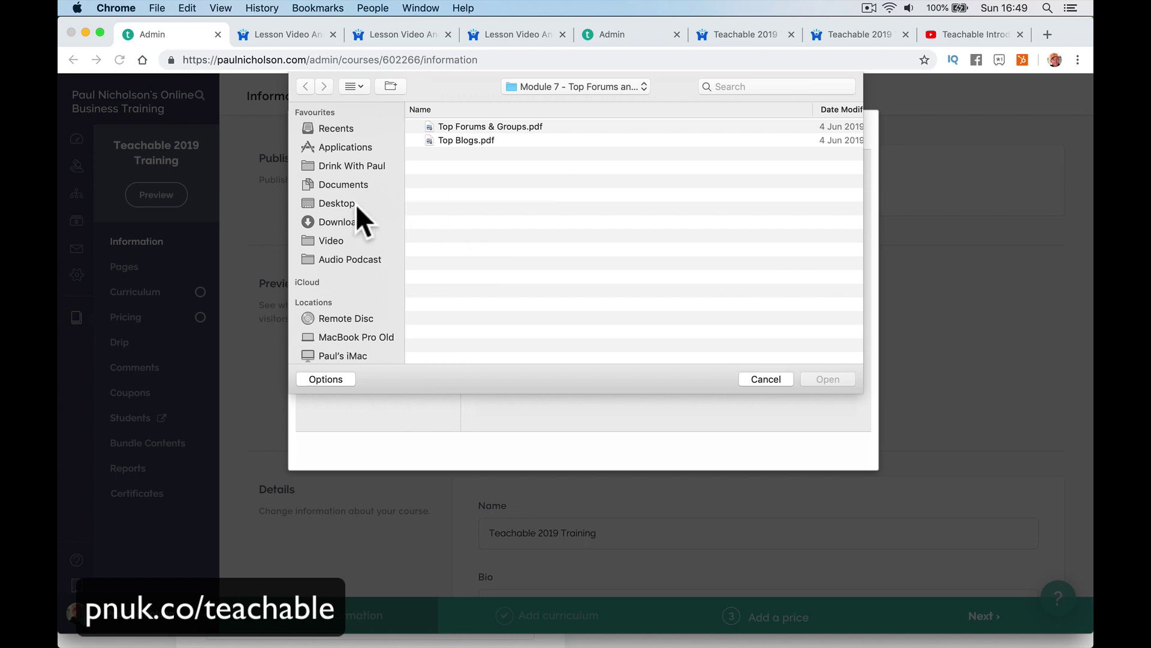
pyautogui.click(346, 199)
pyautogui.scroll(-5, 538, 256)
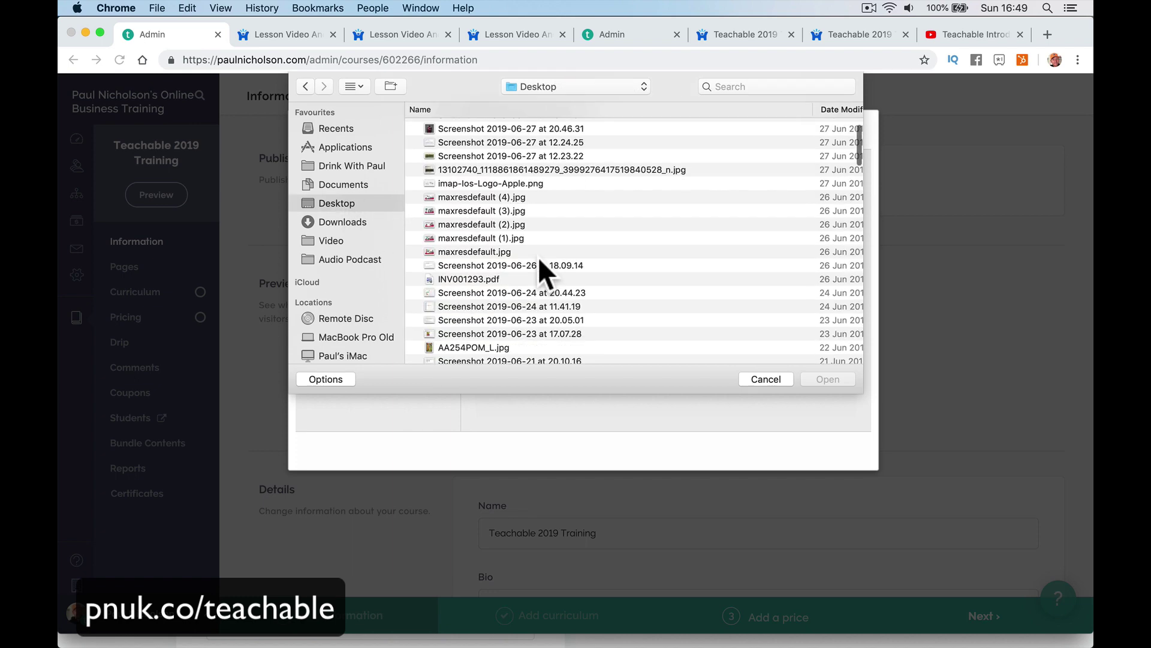
pyautogui.scroll(-6, 538, 257)
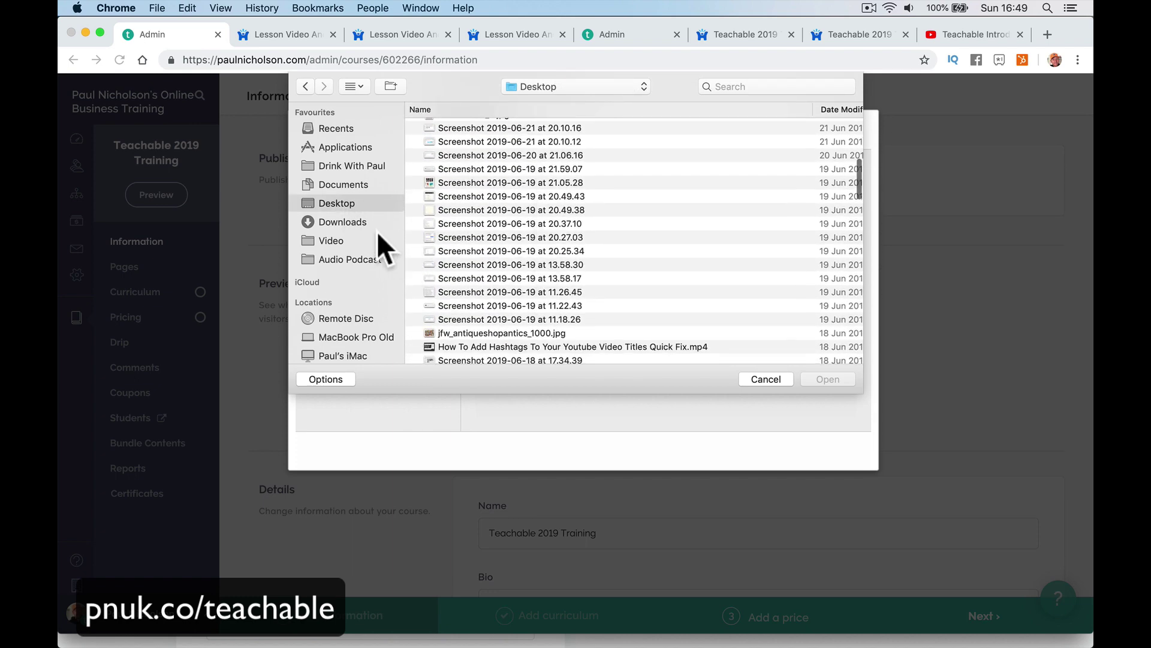
pyautogui.click(384, 224)
pyautogui.scroll(-1, 473, 236)
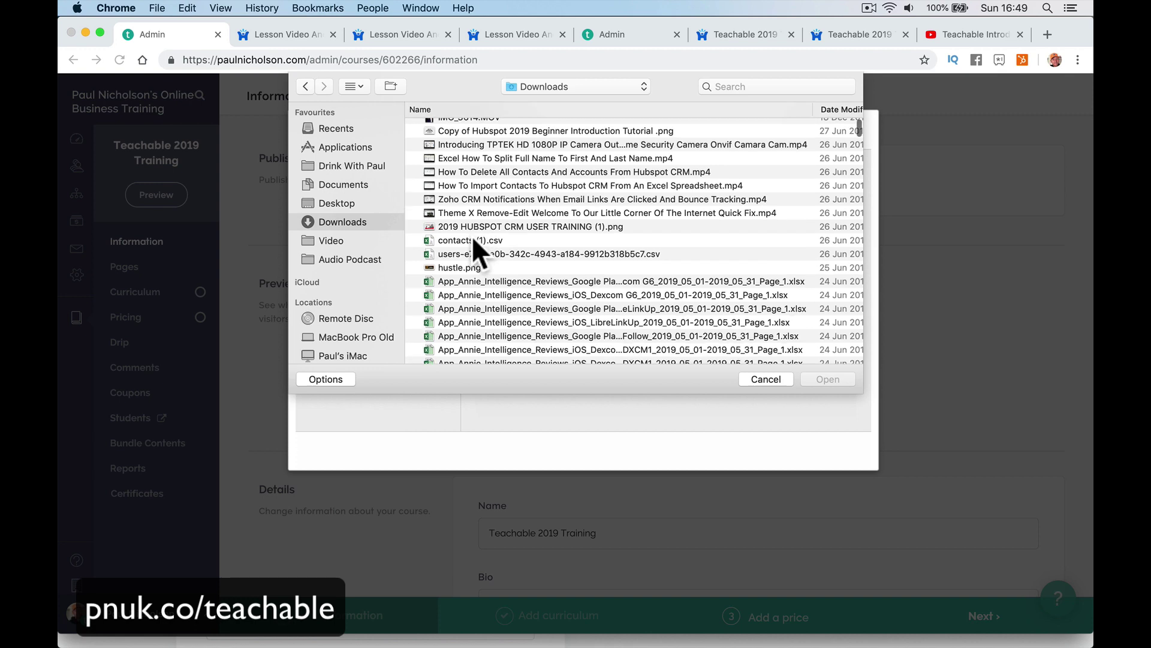
pyautogui.doubleClick(514, 226)
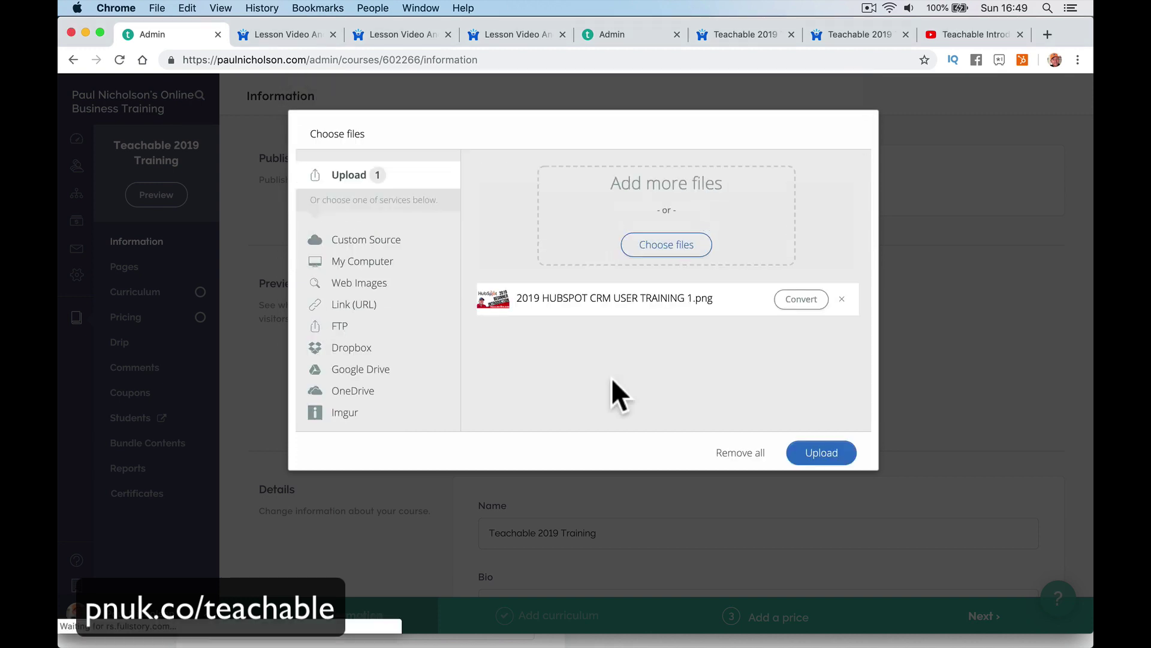
pyautogui.click(821, 455)
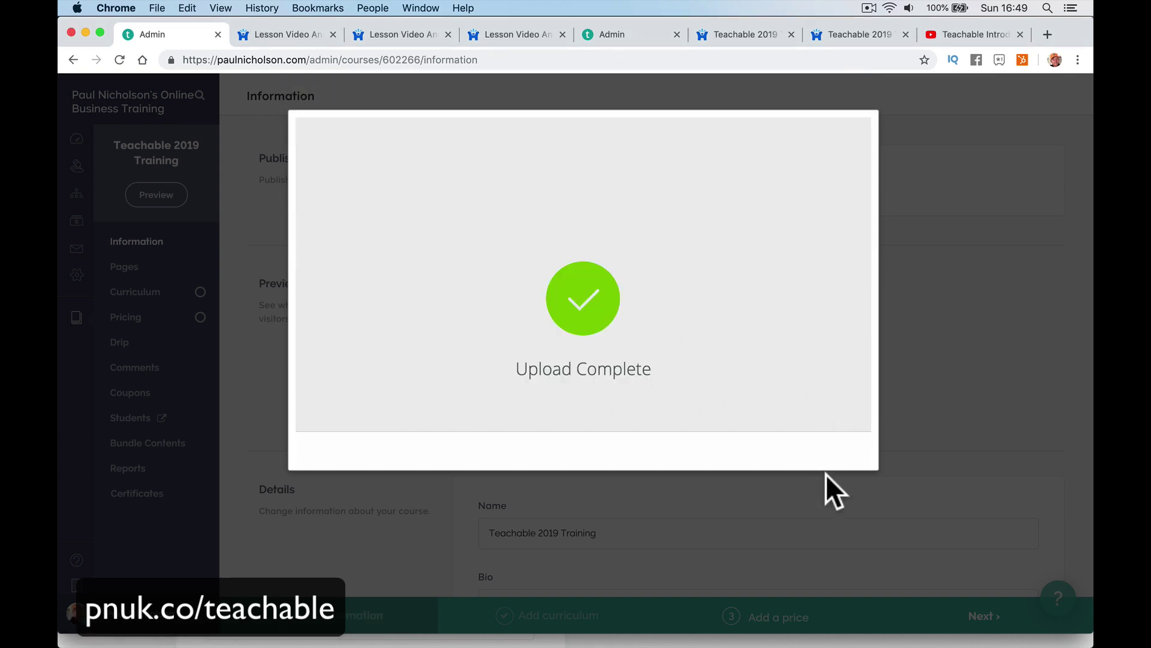
pyautogui.scroll(-12, 826, 474)
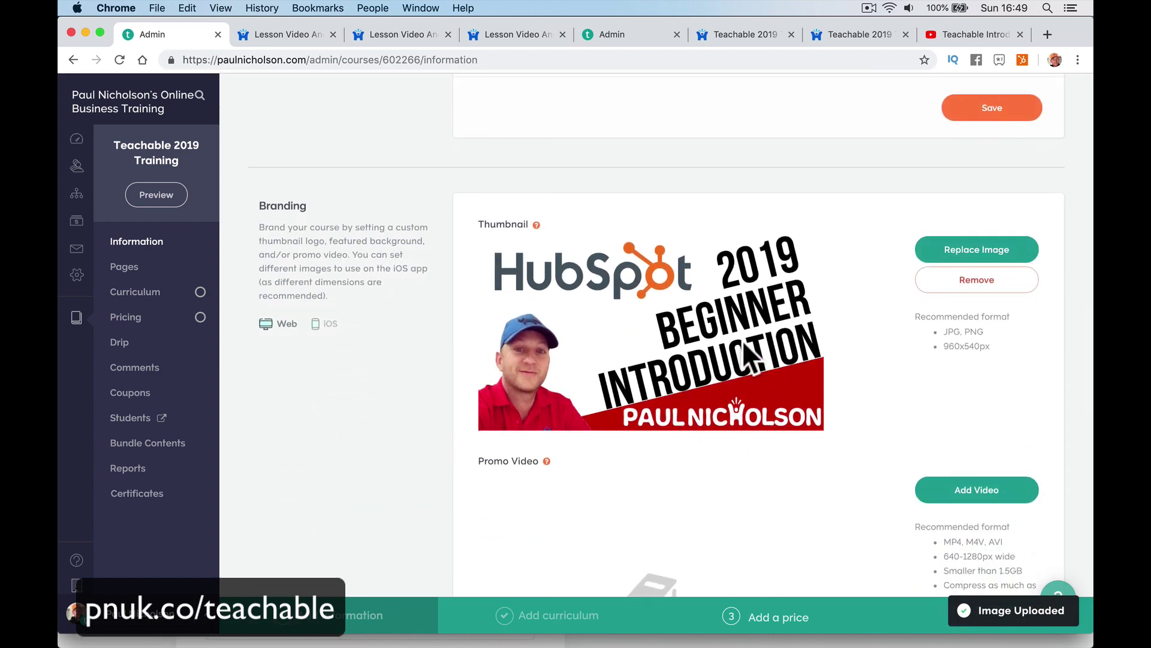
# Save the course and preview its sales page as a visitor.
pyautogui.click(983, 117)
pyautogui.click(150, 161)
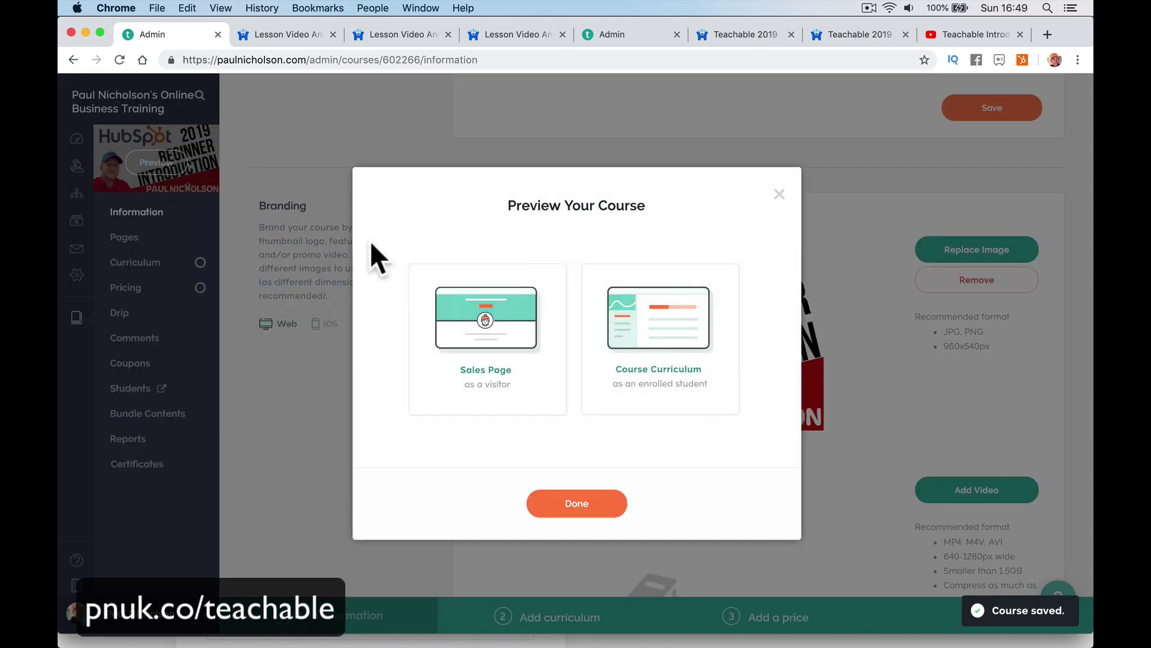
pyautogui.click(449, 309)
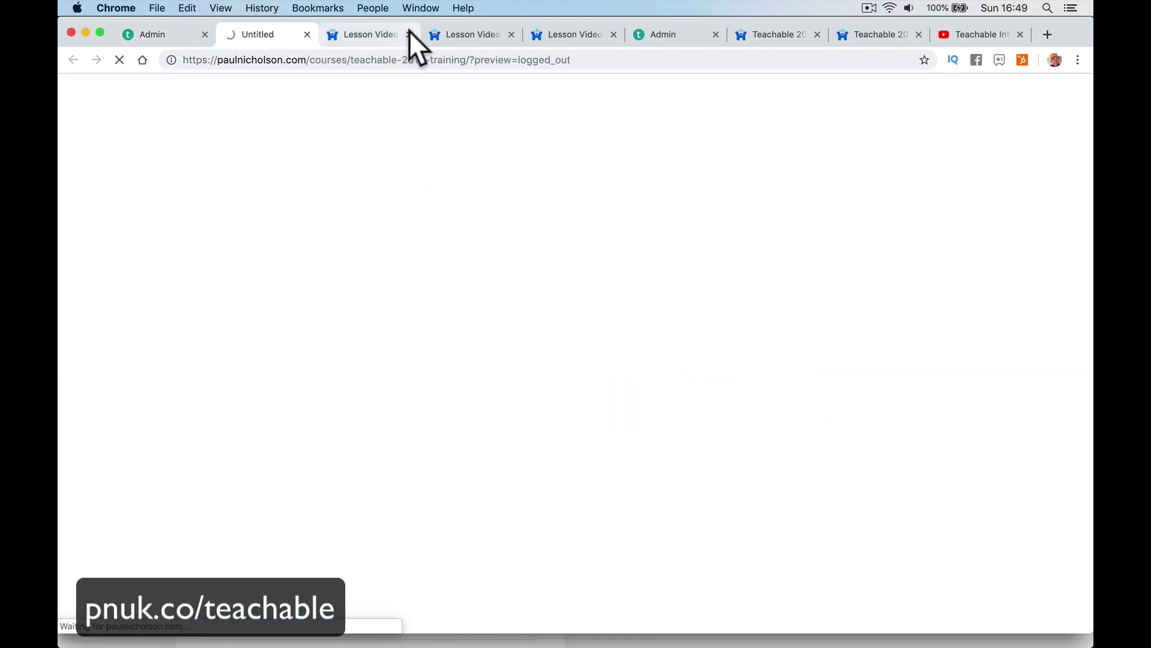
# Close the leftover tabs and share the sales page to Facebook.
pyautogui.click(409, 30)
pyautogui.click(409, 34)
pyautogui.click(409, 34)
pyautogui.click(409, 34)
pyautogui.click(409, 34)
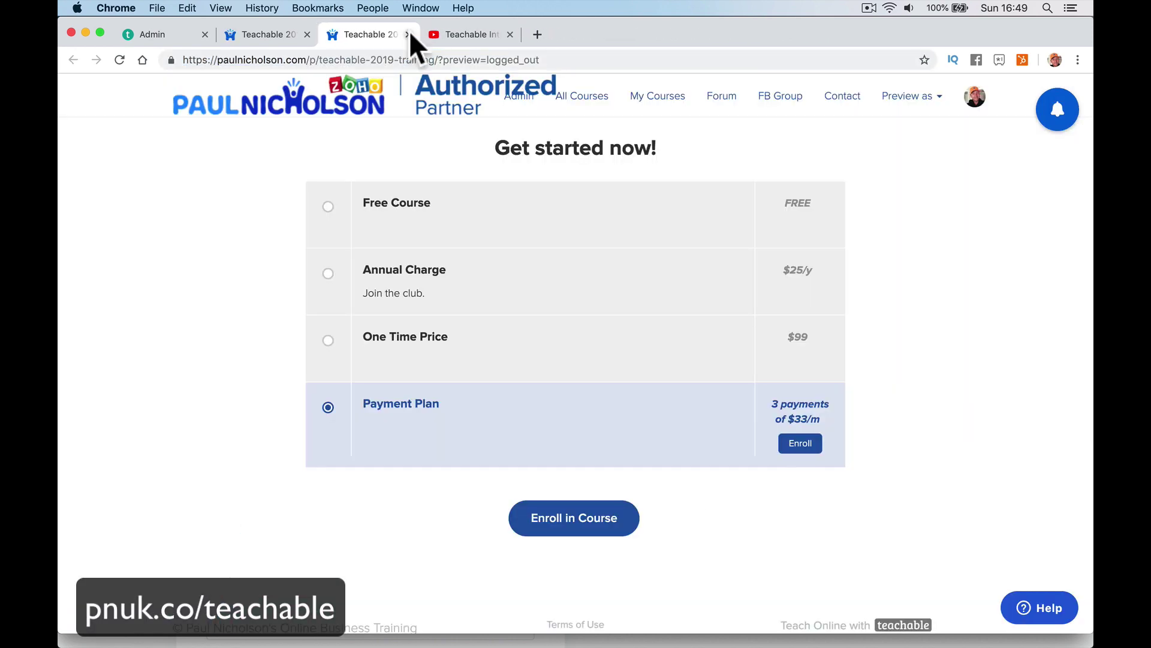
pyautogui.click(409, 34)
pyautogui.click(408, 34)
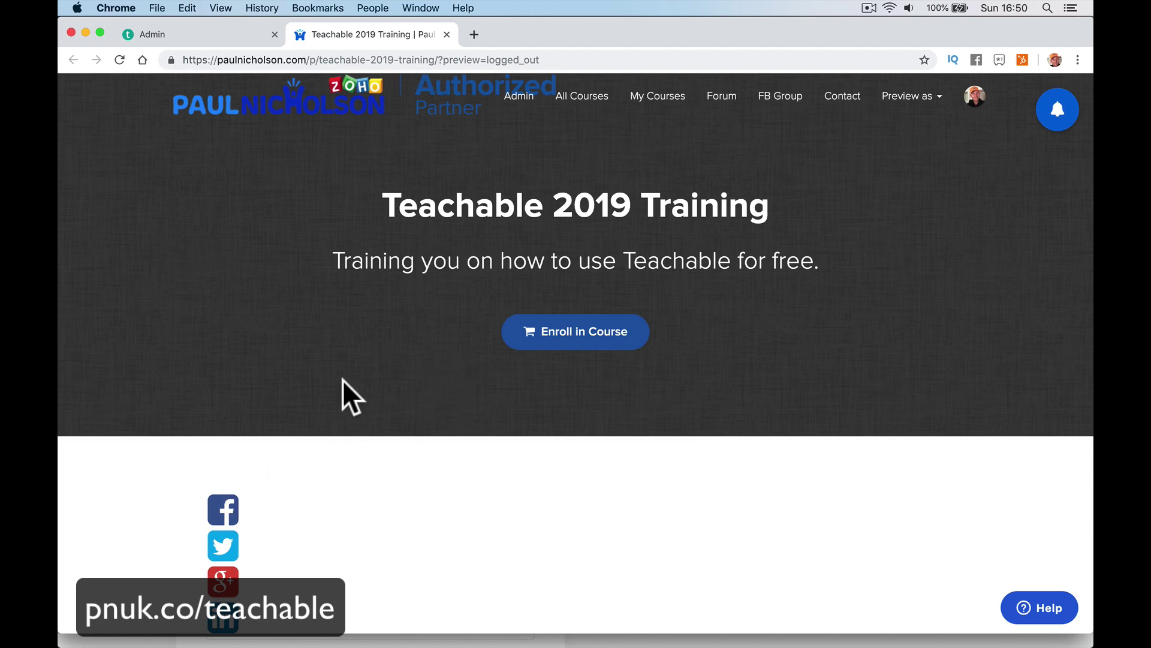
pyautogui.click(225, 513)
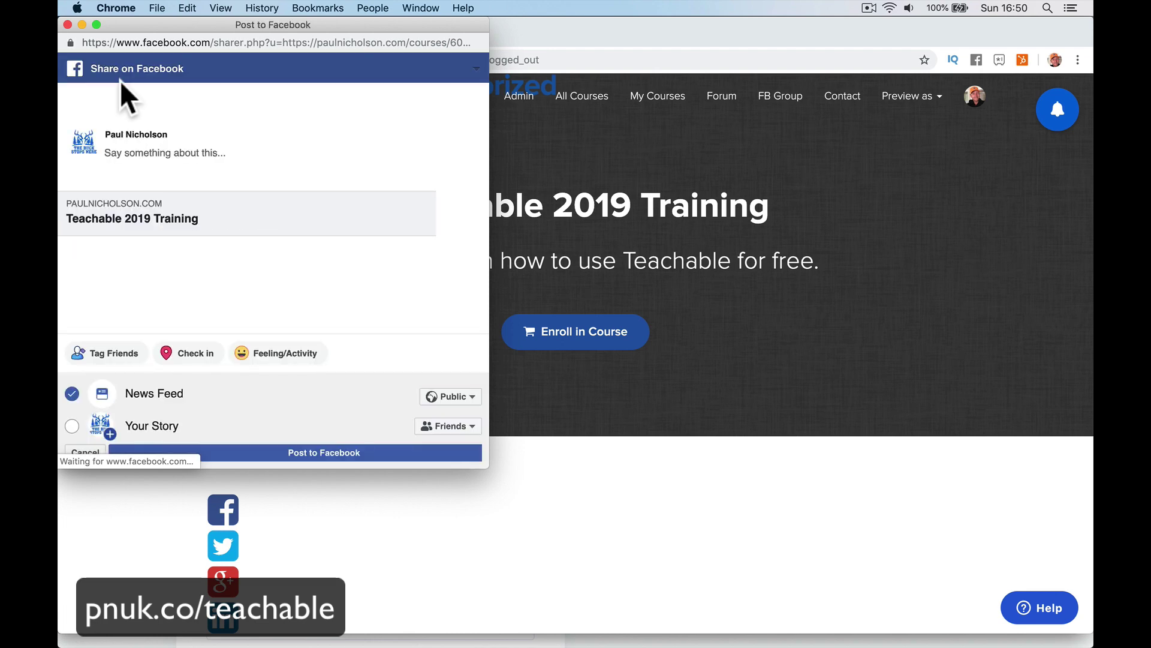
# Post the Teachable 2019 Training course link to the Facebook news feed.
pyautogui.click(68, 25)
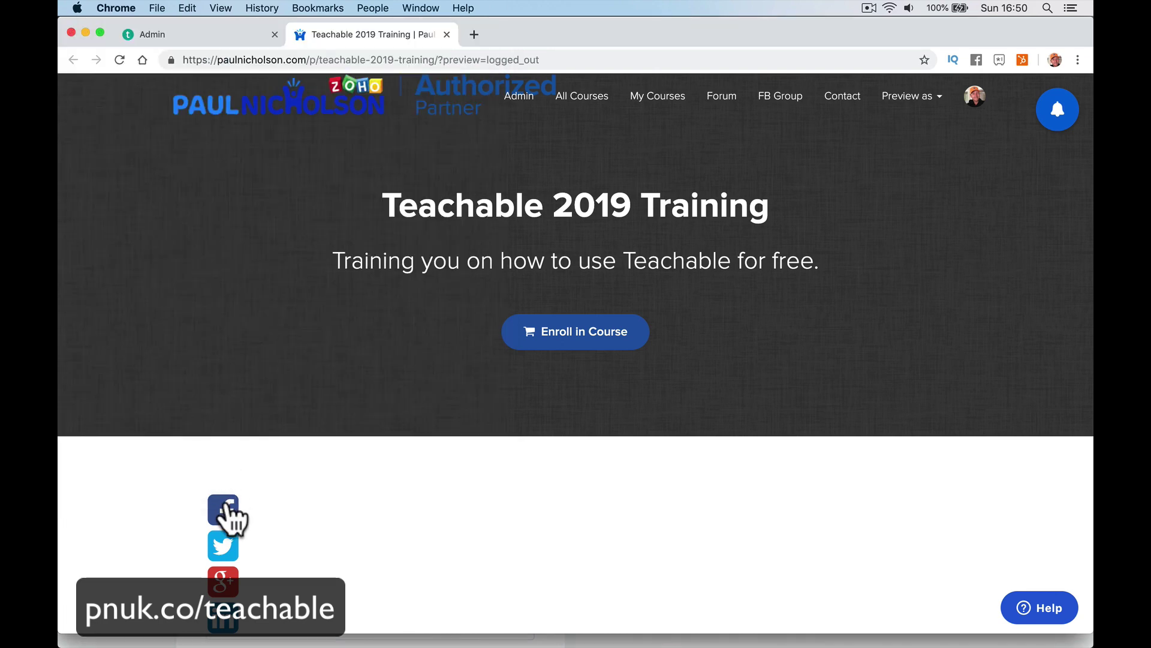
pyautogui.click(226, 509)
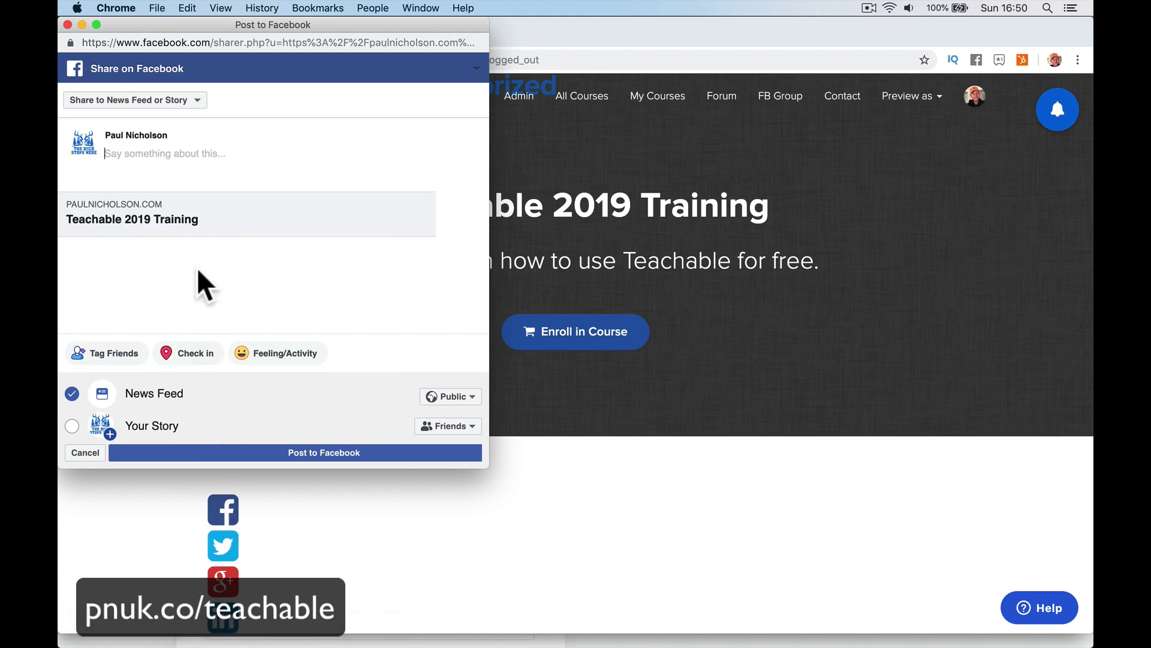
pyautogui.click(183, 103)
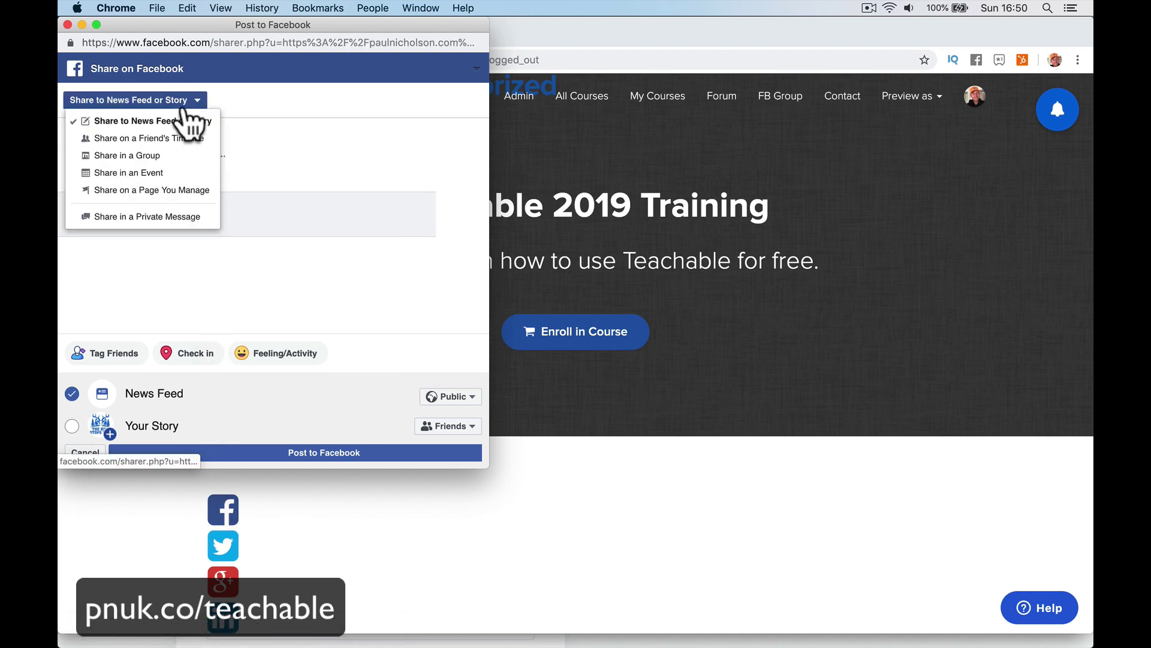
pyautogui.click(187, 120)
pyautogui.click(300, 454)
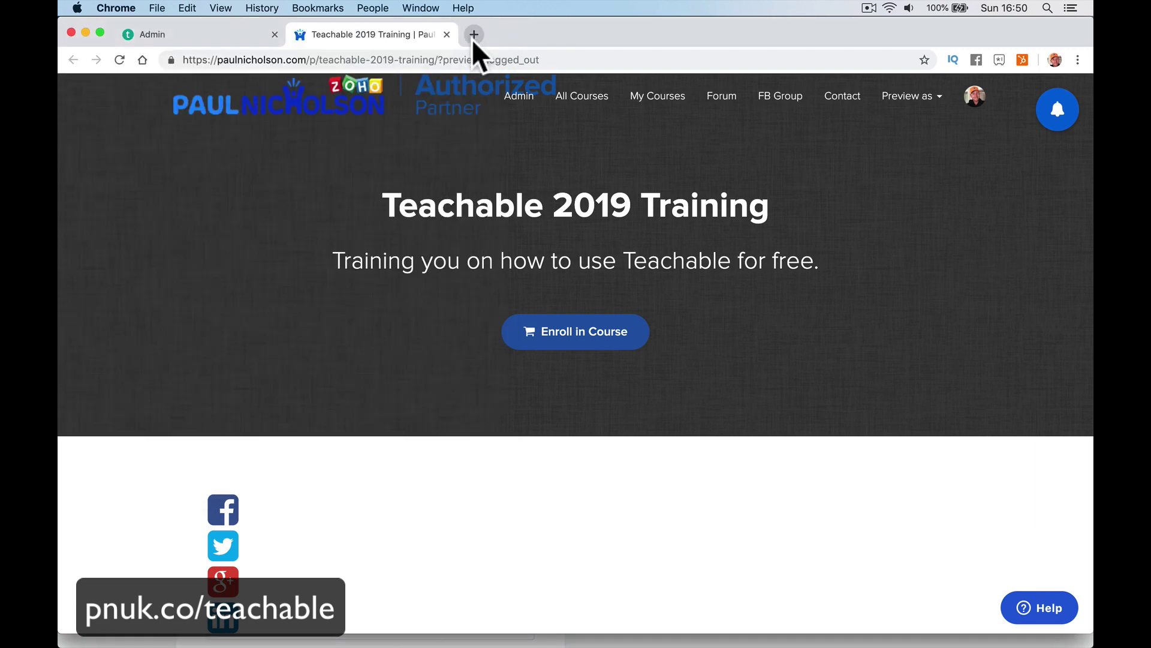
# Load facebook.com in a new tab to check the post, then close it.
pyautogui.click(473, 34)
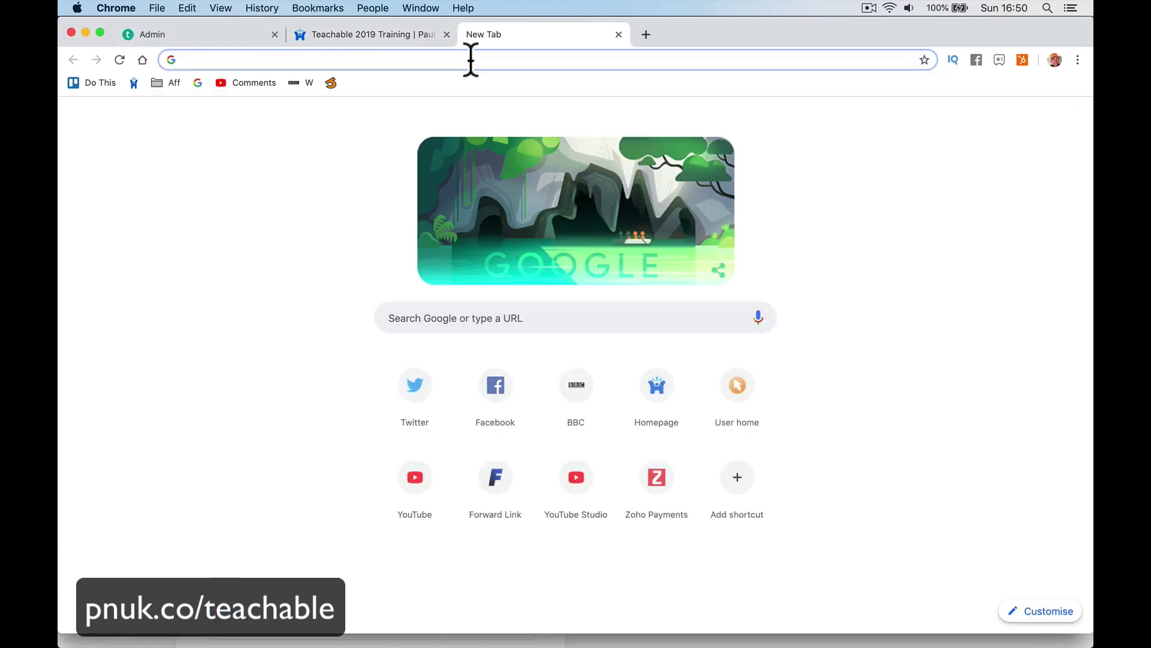
pyautogui.write('f')
pyautogui.press('Return')
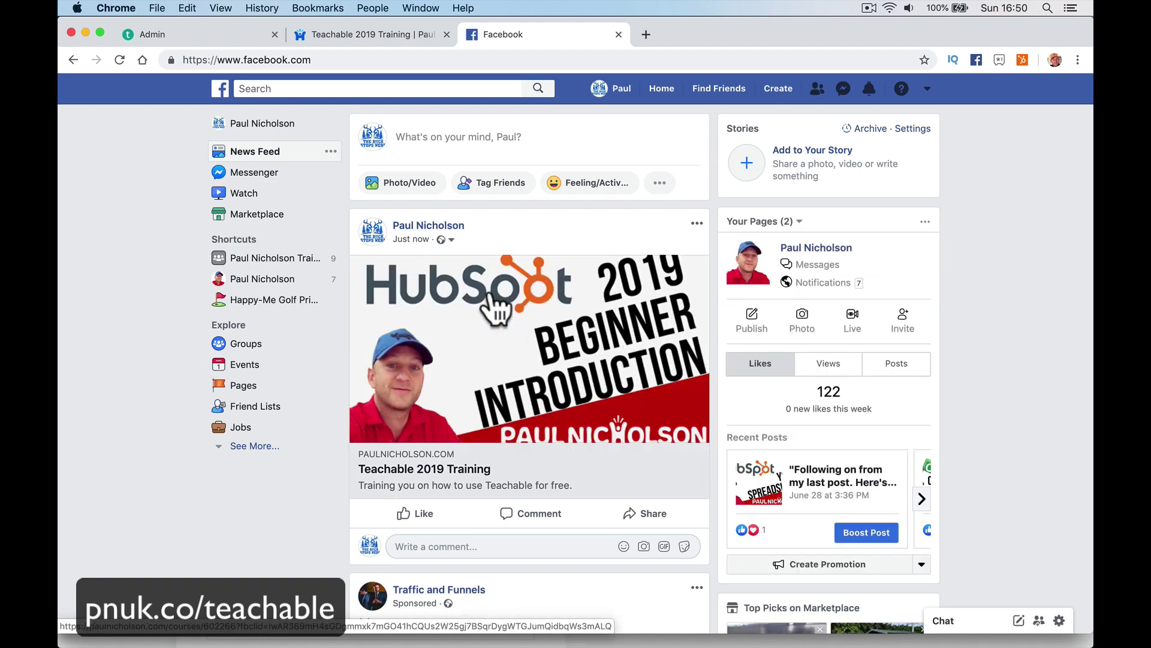
pyautogui.click(618, 34)
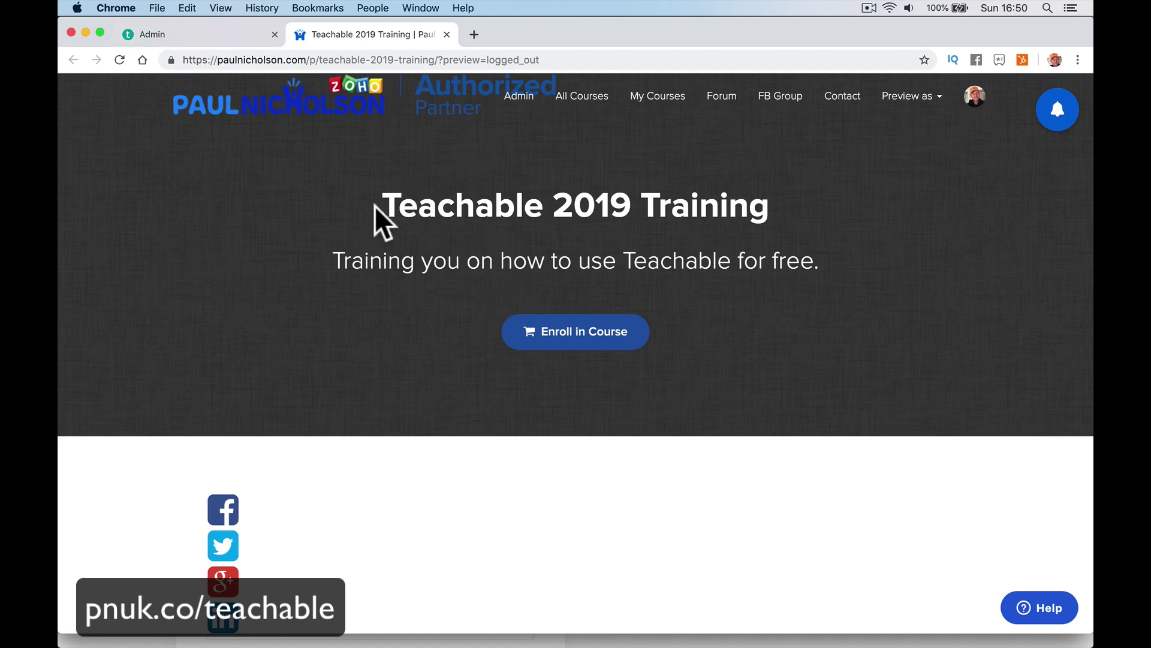
# Reset the Course Hero Header background in the Sales Page editor and save.
pyautogui.click(236, 35)
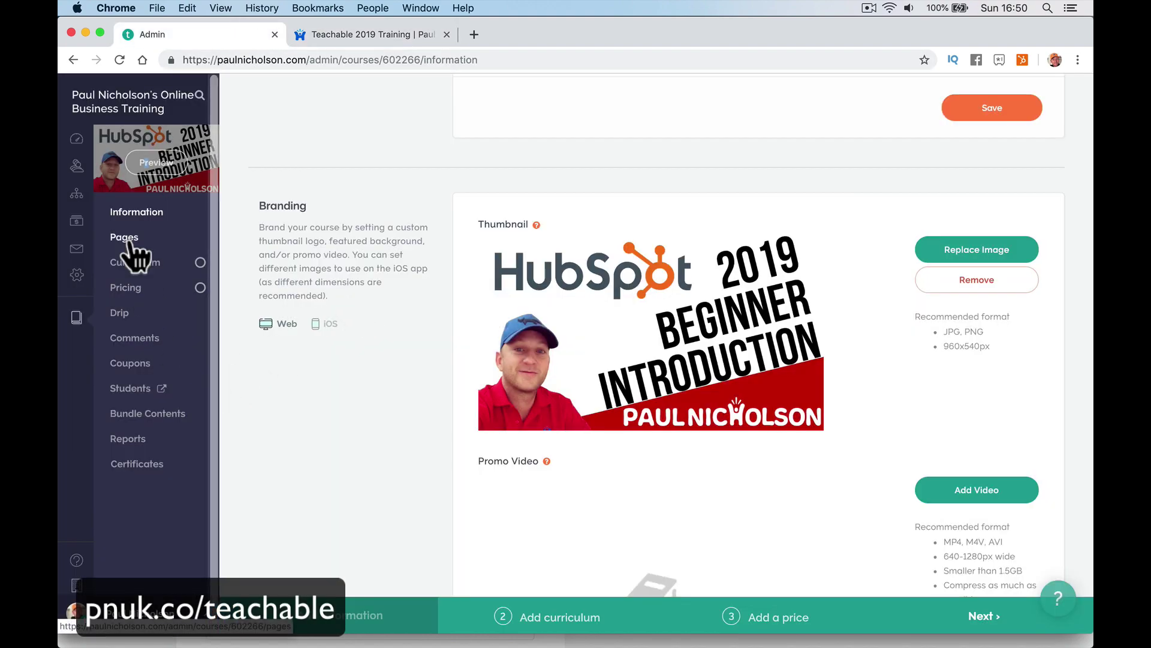
pyautogui.click(129, 238)
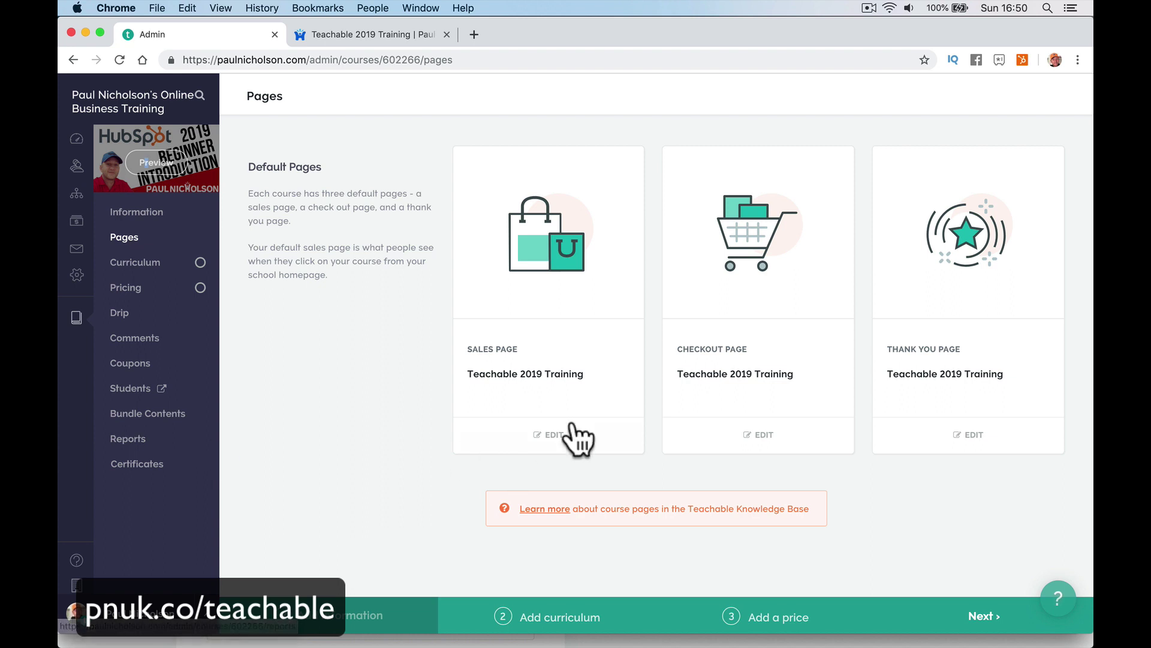
pyautogui.click(571, 436)
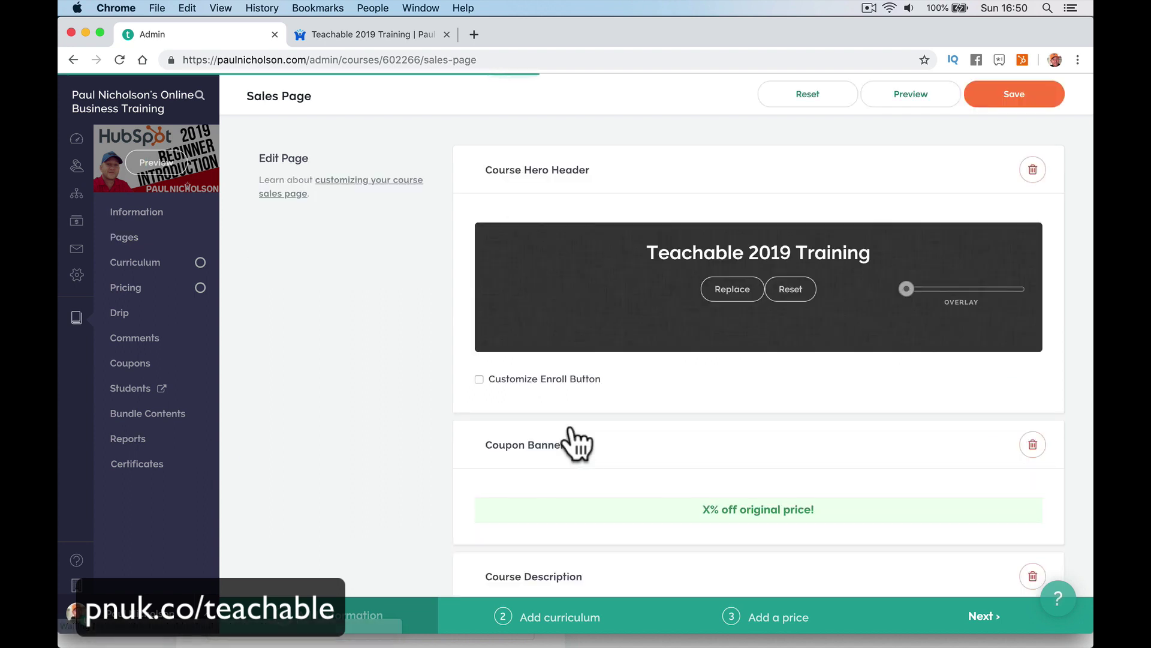
pyautogui.click(791, 292)
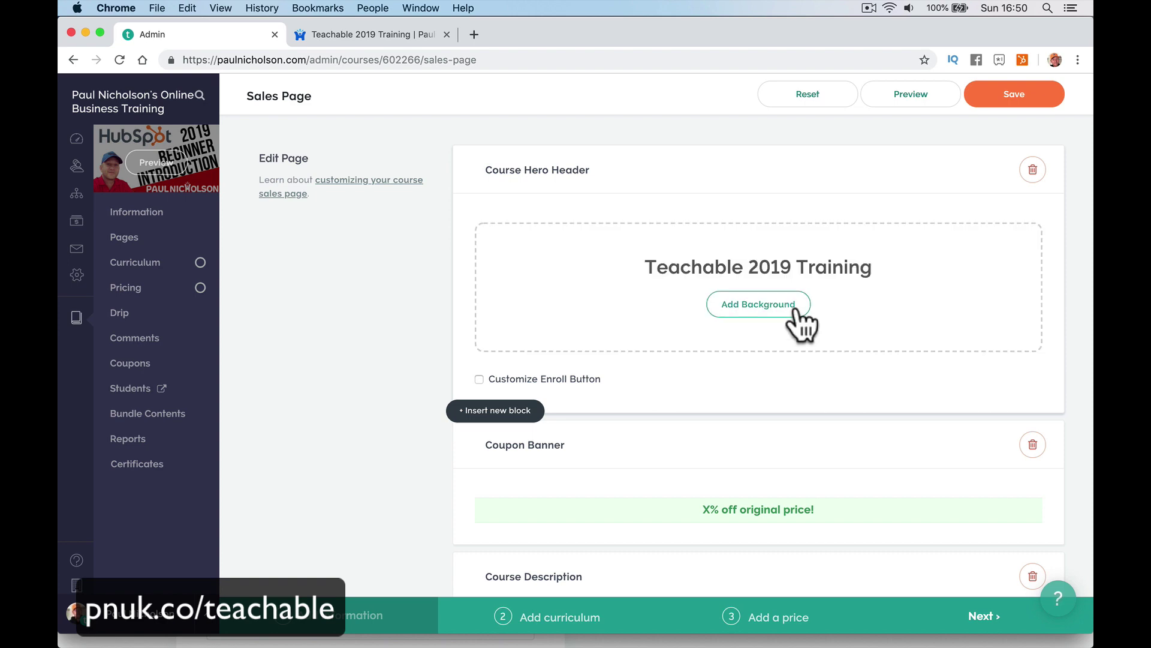
pyautogui.click(1003, 97)
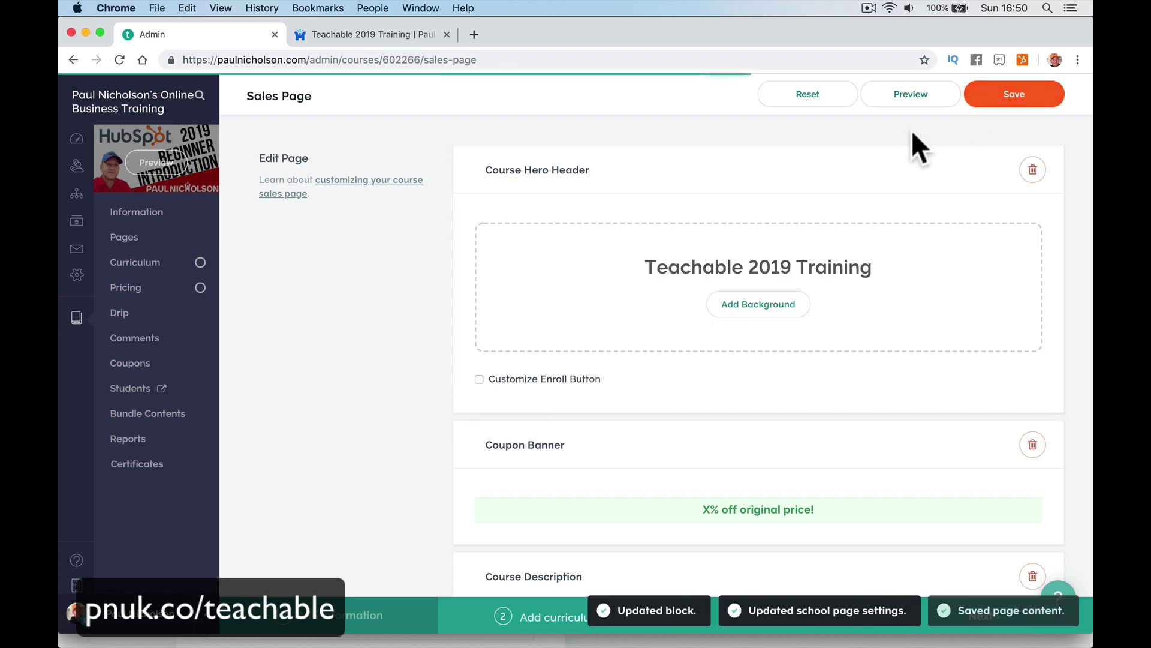
# Reload the live course page to check the header, then return to the editor.
pyautogui.click(387, 34)
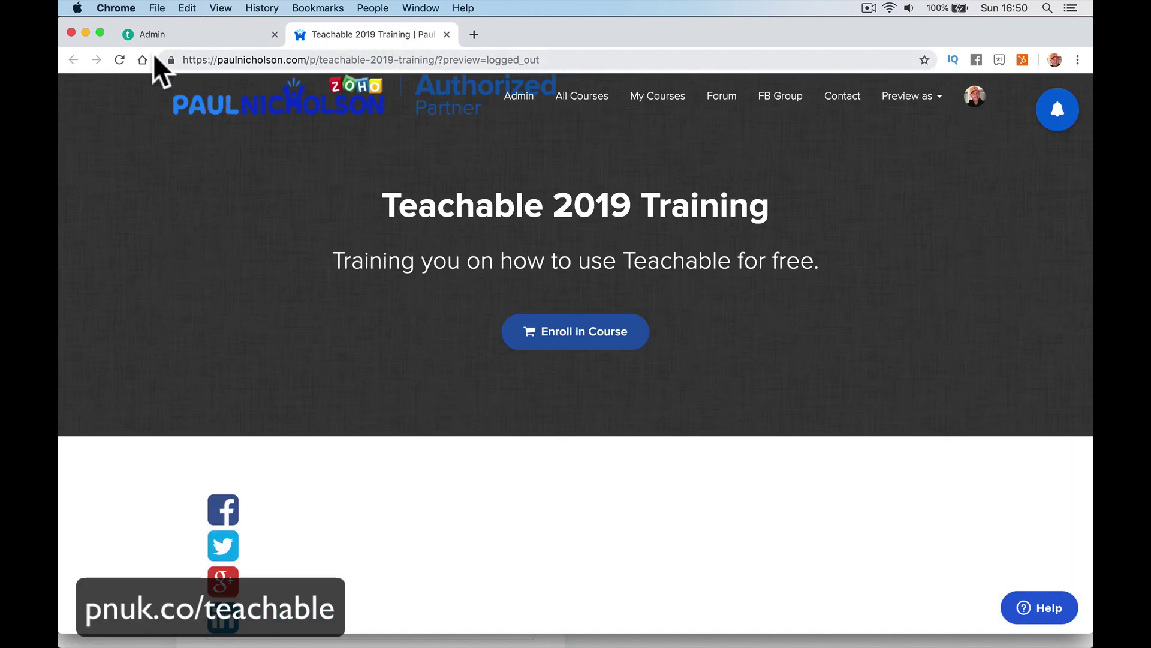
pyautogui.click(119, 59)
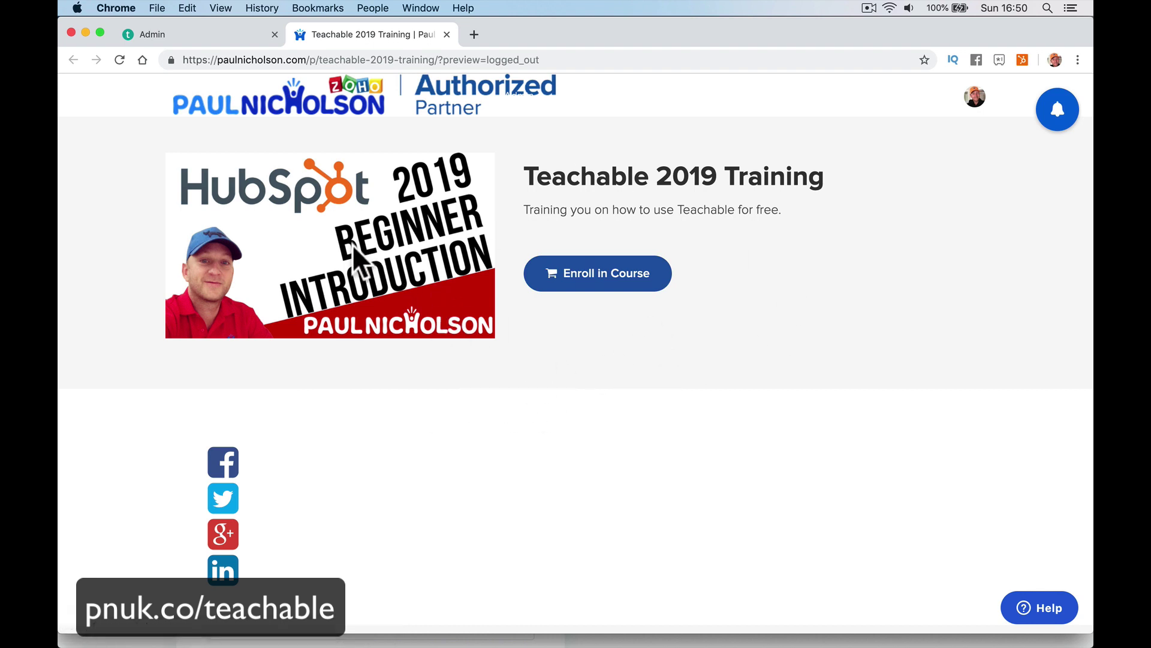
pyautogui.scroll(-10, 355, 430)
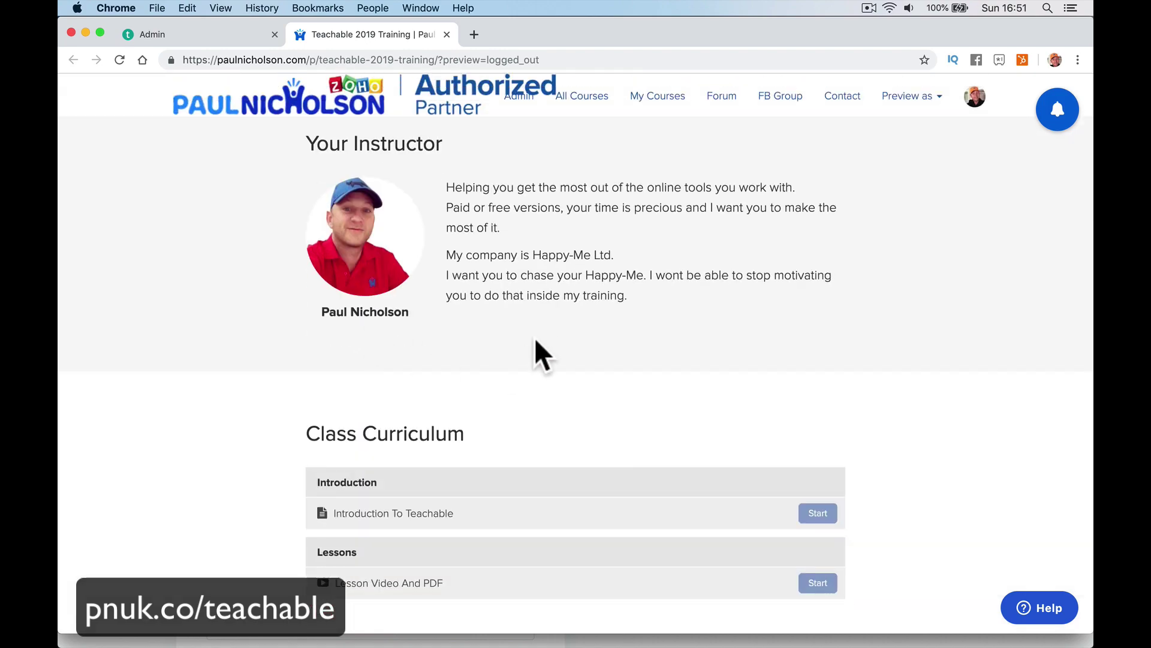
pyautogui.scroll(-10, 540, 352)
pyautogui.scroll(12, 539, 352)
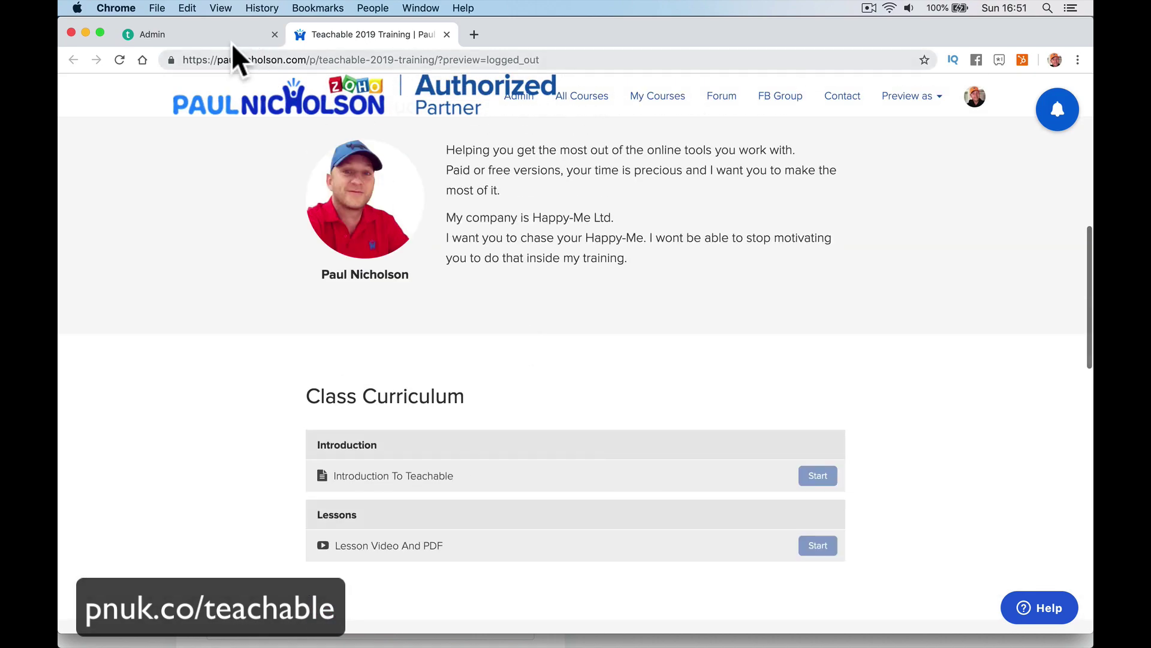
pyautogui.click(233, 43)
pyautogui.scroll(-6, 498, 430)
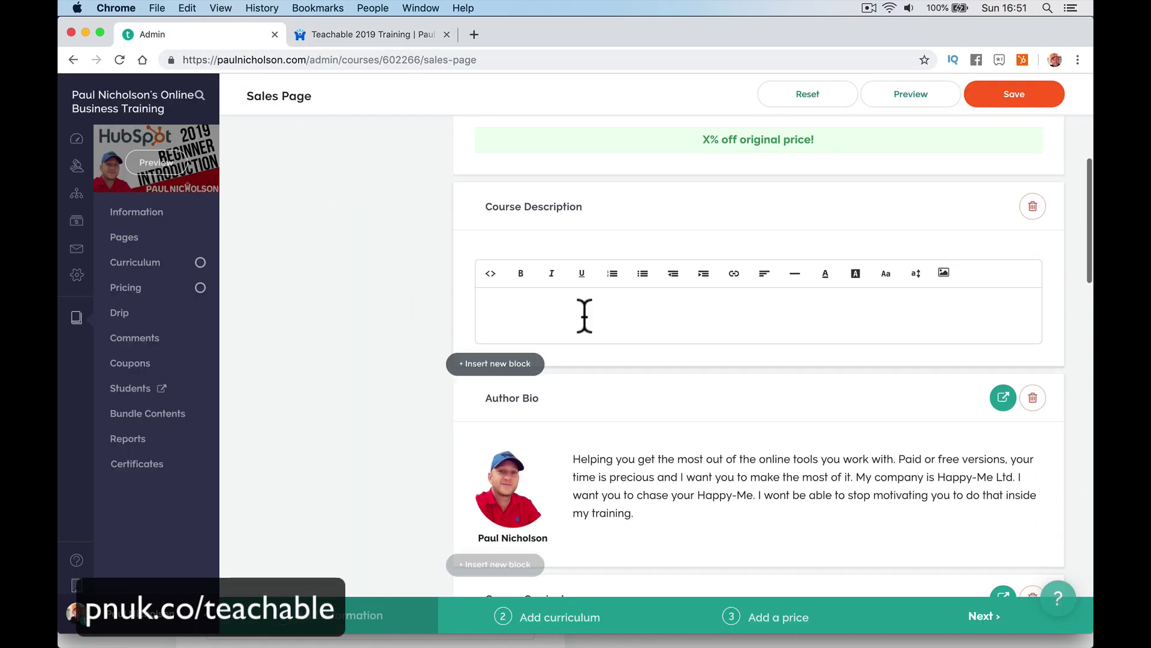
# Save the course description 'Teachable free training. come and join us.' and preview it.
pyautogui.click(560, 319)
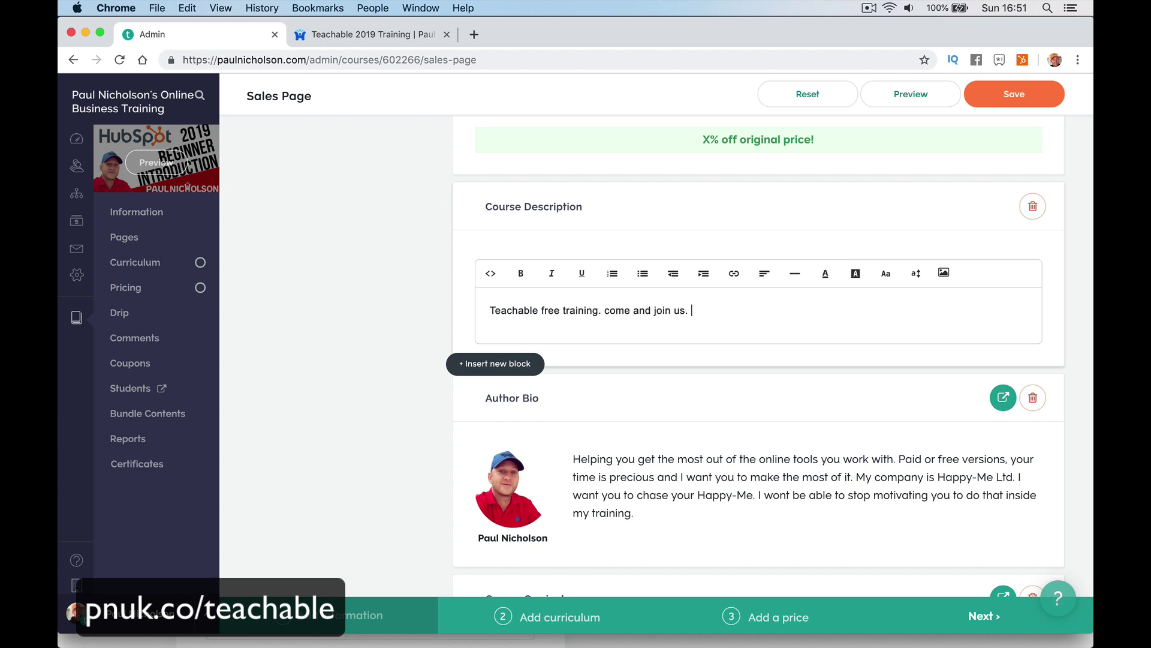
pyautogui.click(1020, 98)
pyautogui.click(911, 95)
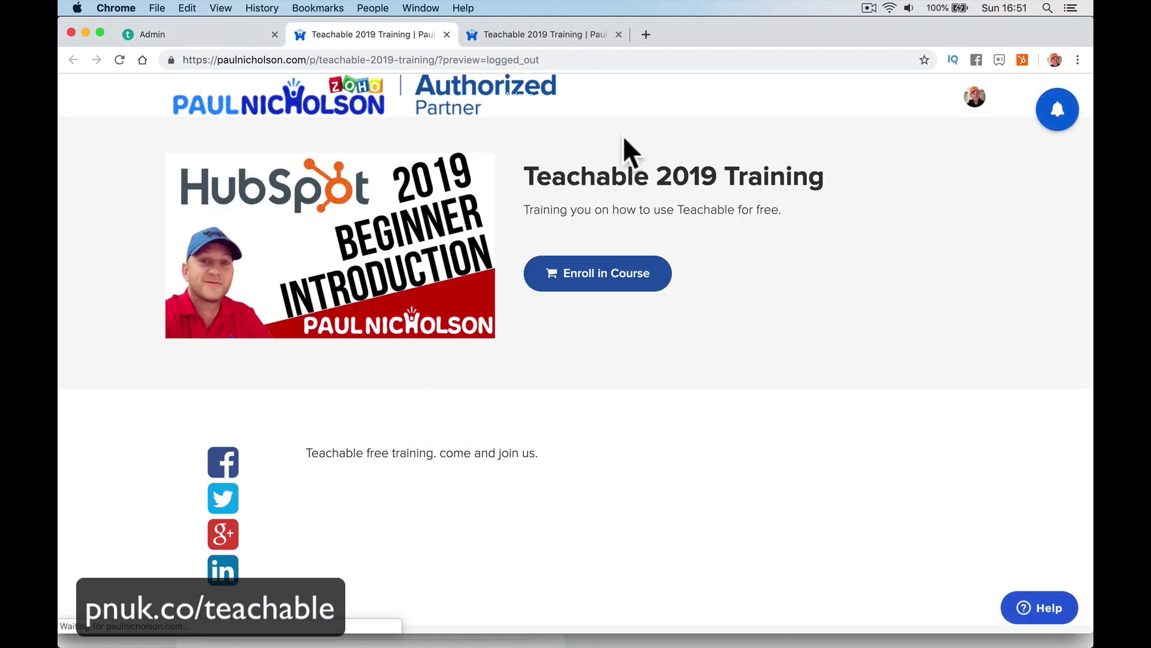
pyautogui.click(619, 34)
pyautogui.click(447, 34)
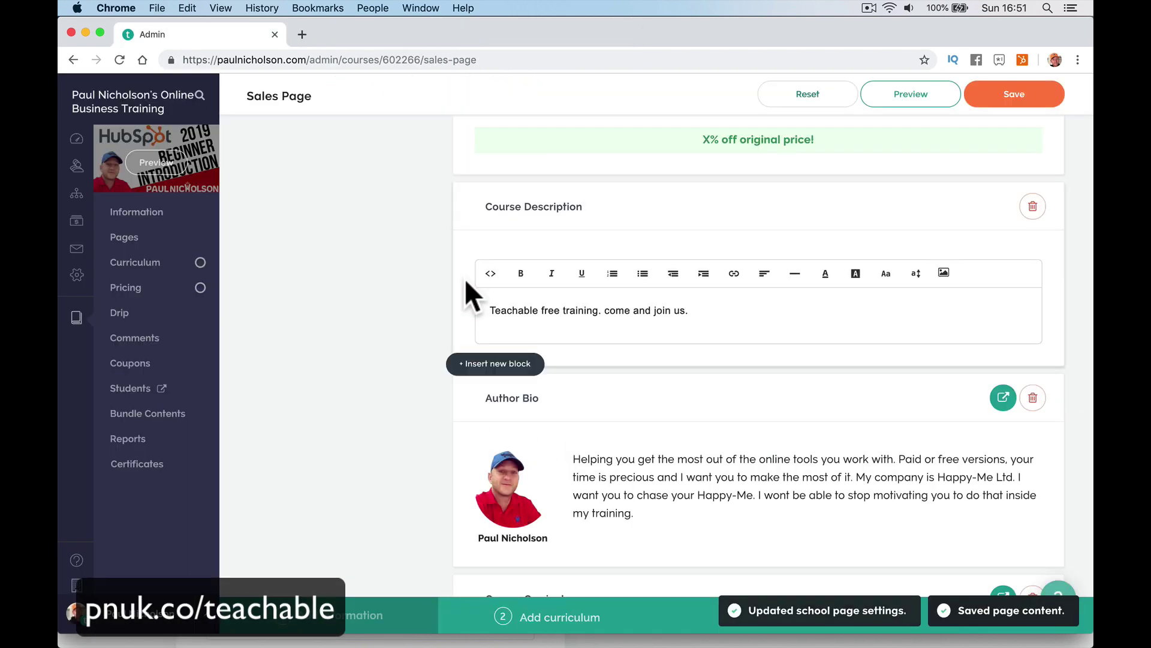
# Browse the list of block types that can be inserted, then close it.
pyautogui.click(487, 364)
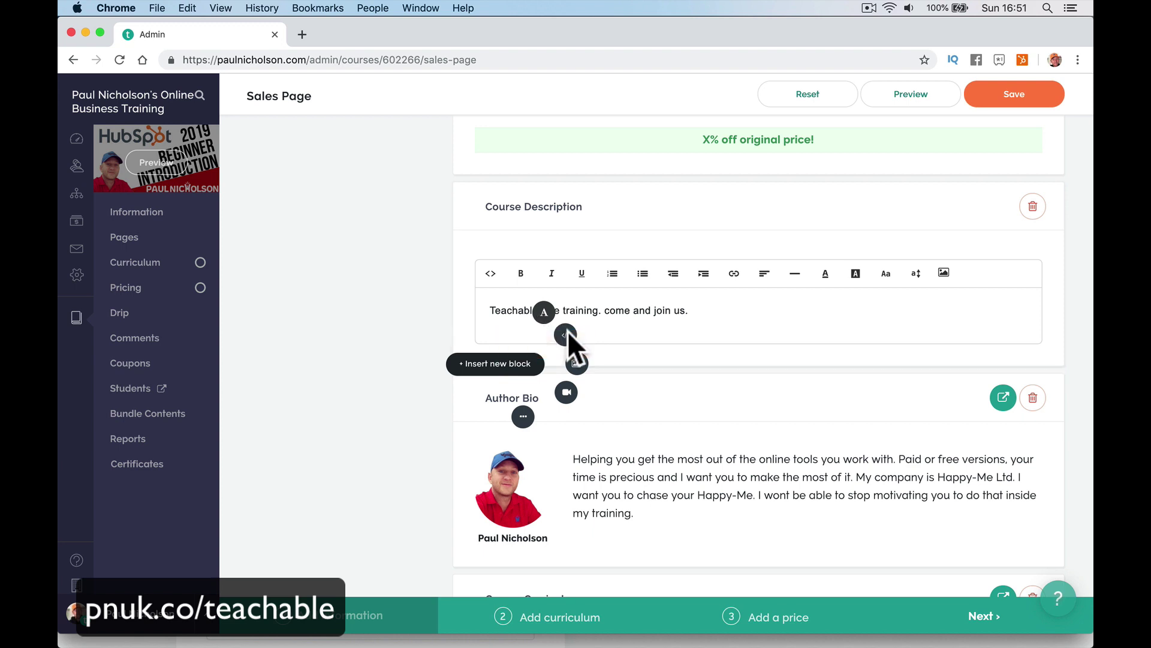
pyautogui.click(523, 417)
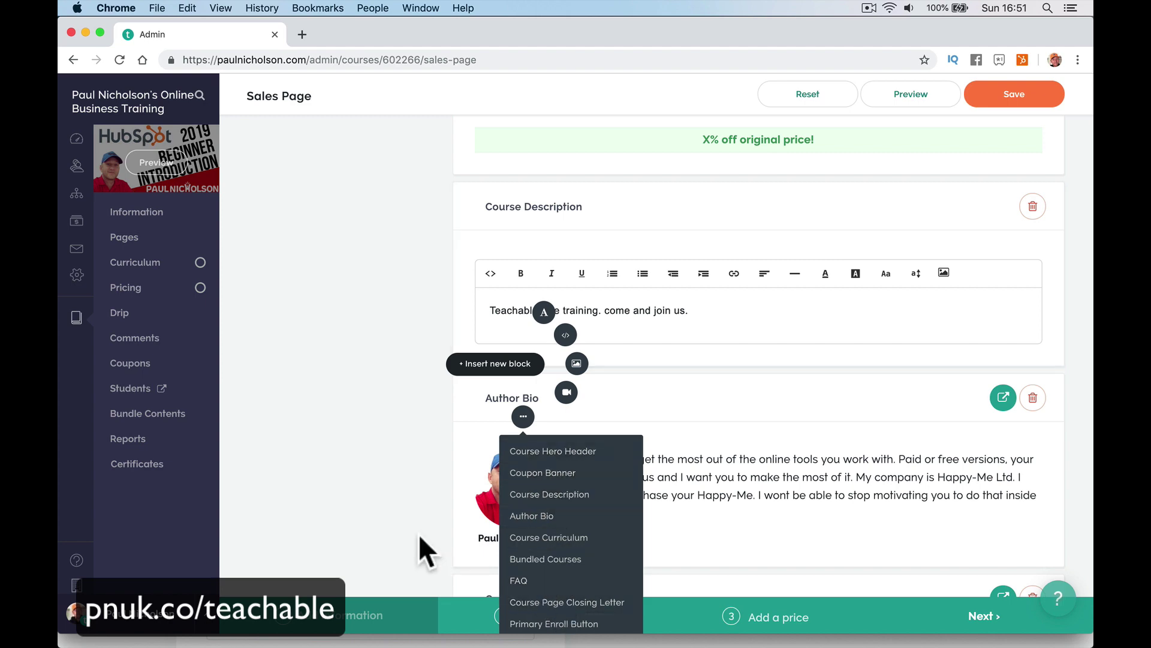
pyautogui.scroll(-5, 420, 536)
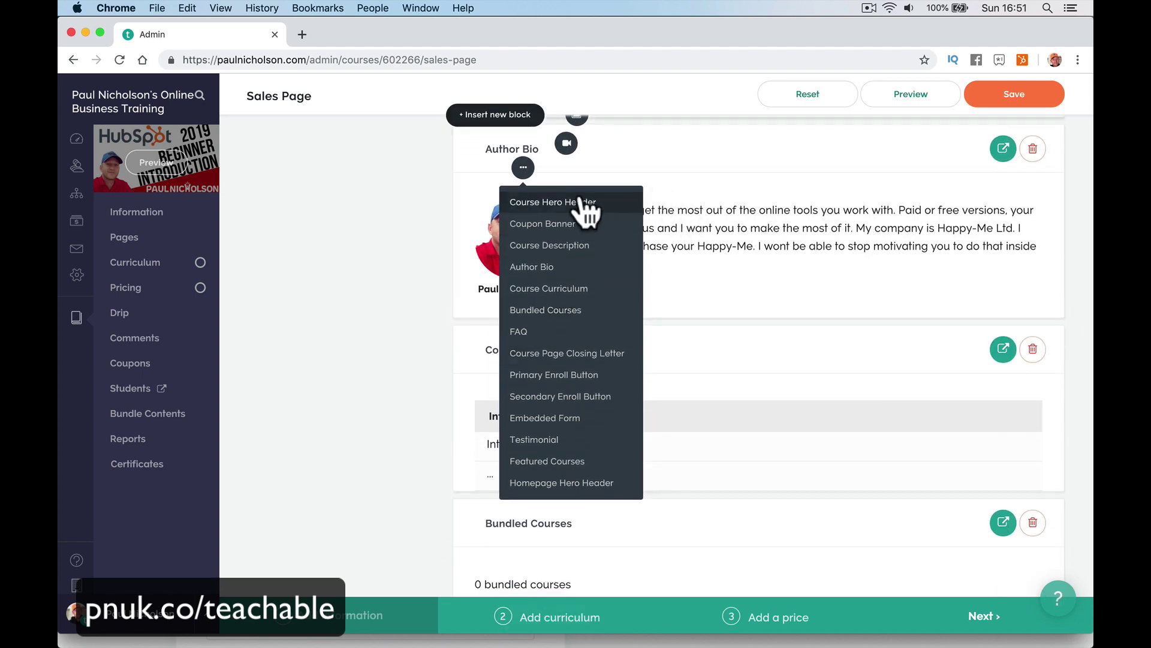
pyautogui.click(524, 168)
pyautogui.scroll(-10, 715, 318)
pyautogui.scroll(3, 714, 318)
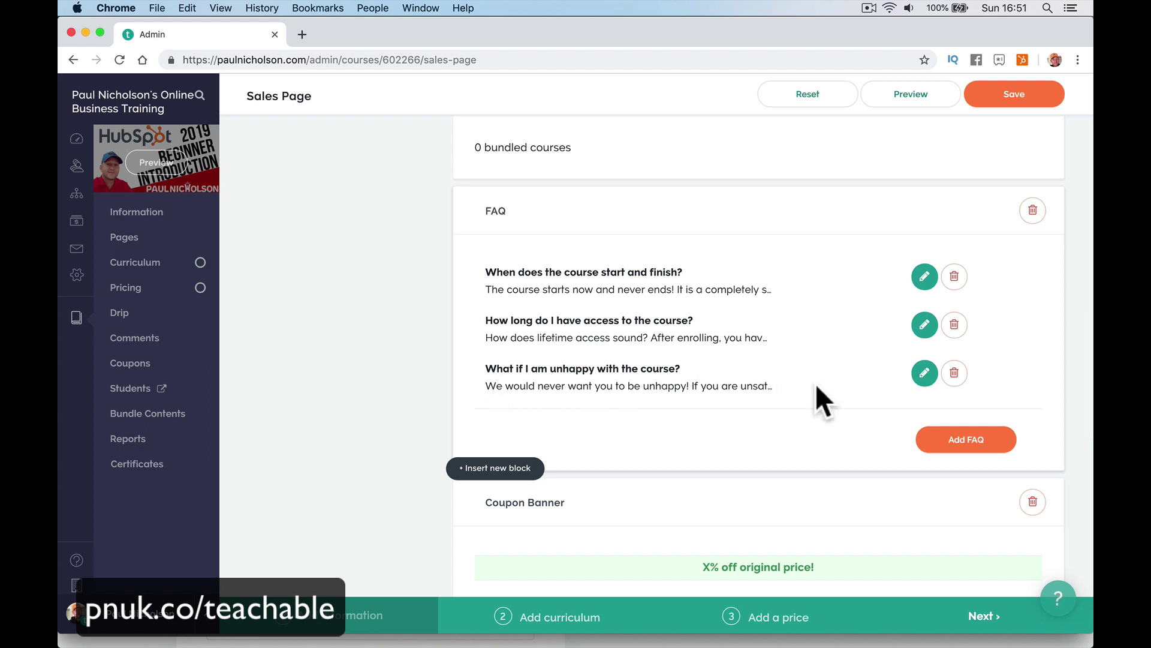
# Save an edit to the third FAQ question and preview the sales page as a visitor.
pyautogui.click(927, 376)
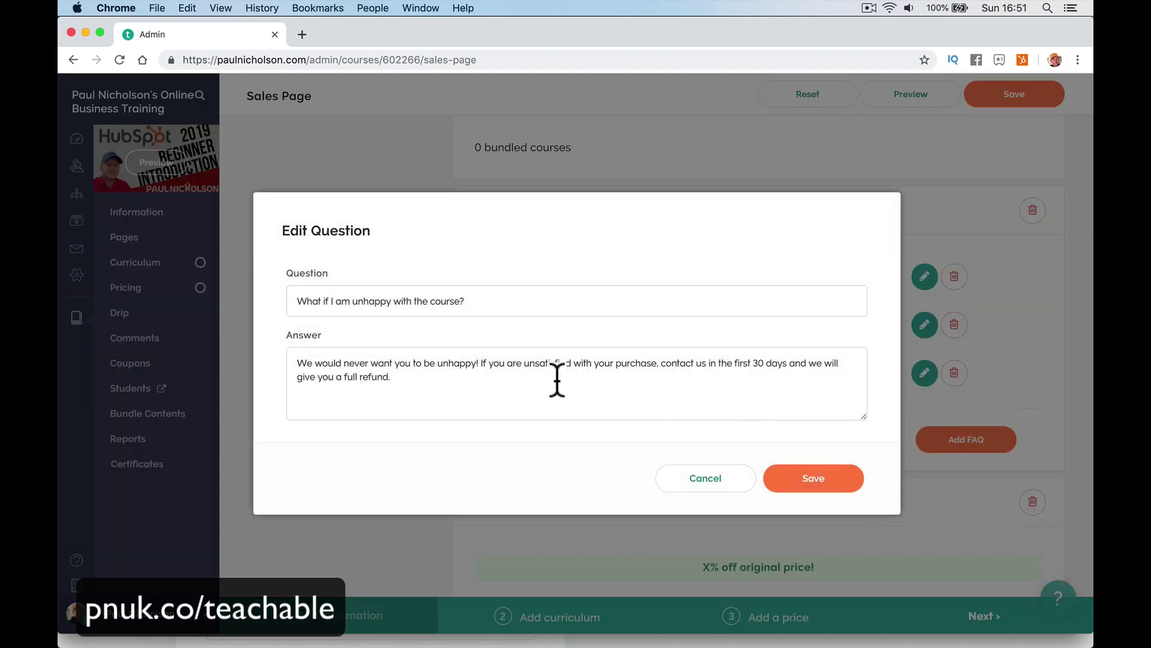
pyautogui.click(789, 462)
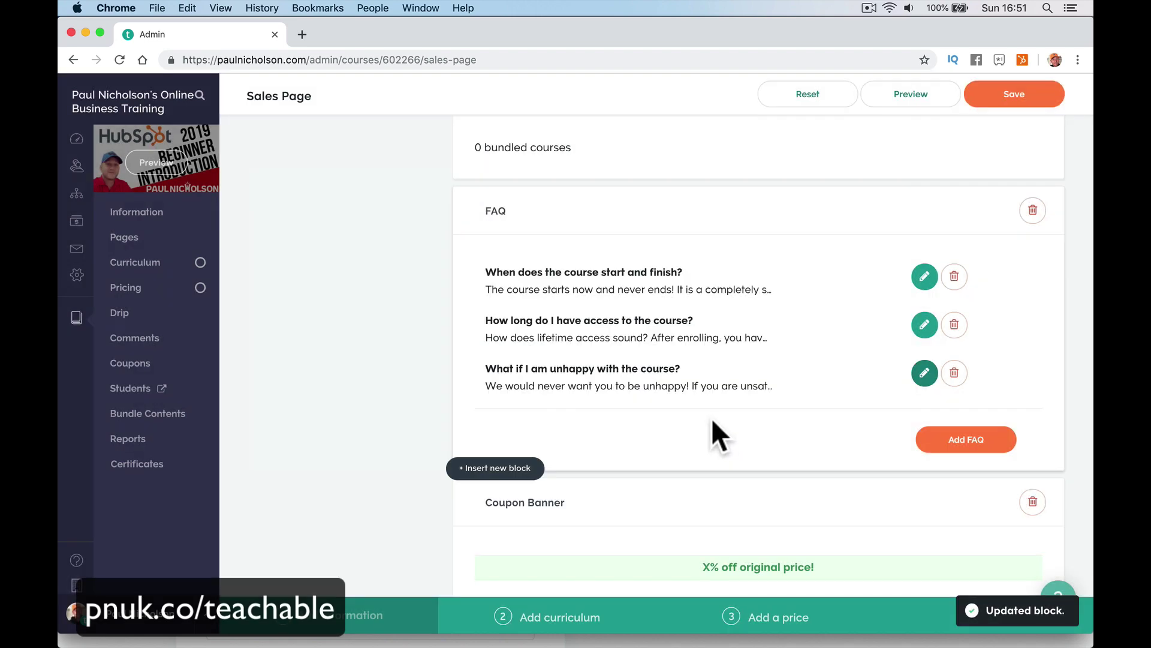
pyautogui.click(155, 162)
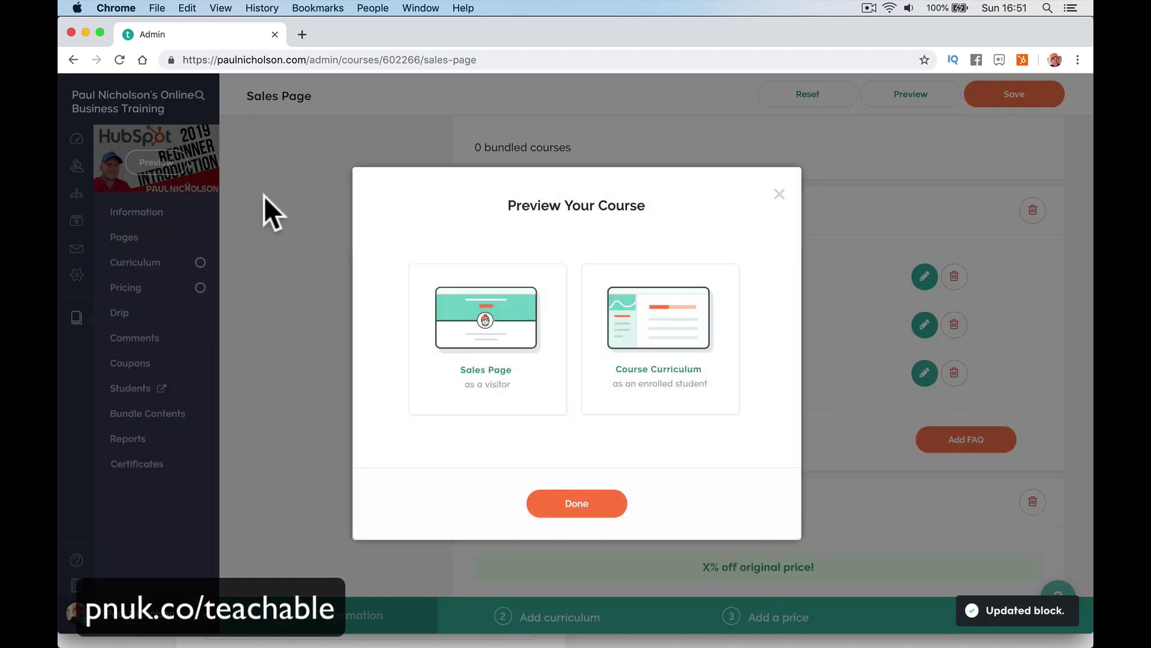
pyautogui.click(447, 313)
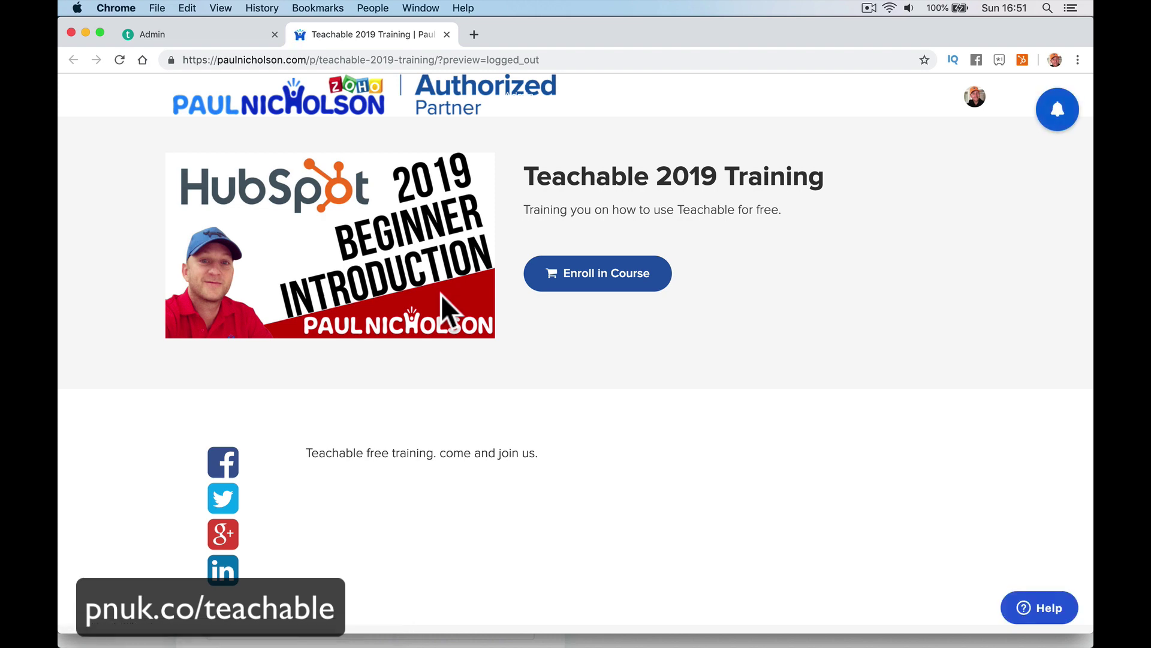
pyautogui.scroll(-4, 501, 484)
pyautogui.scroll(-10, 501, 484)
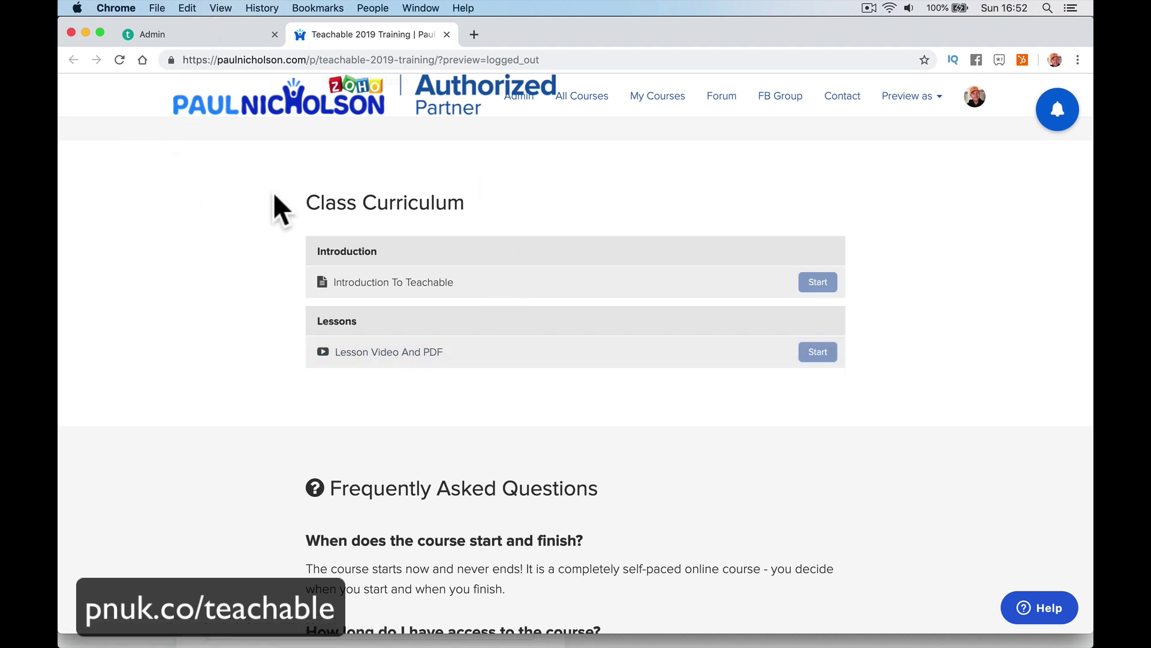
# Return to the sales page editor and switch to Safari's free coupon checkout.
pyautogui.click(211, 36)
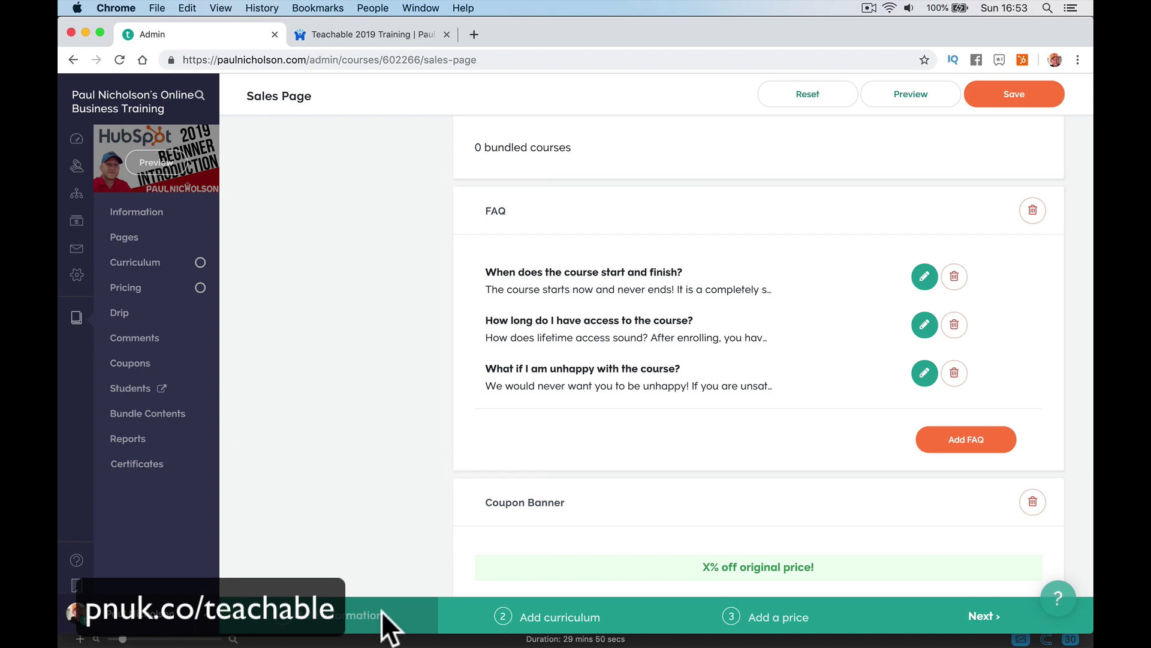
pyautogui.moveTo(519, 630)
pyautogui.click(466, 623)
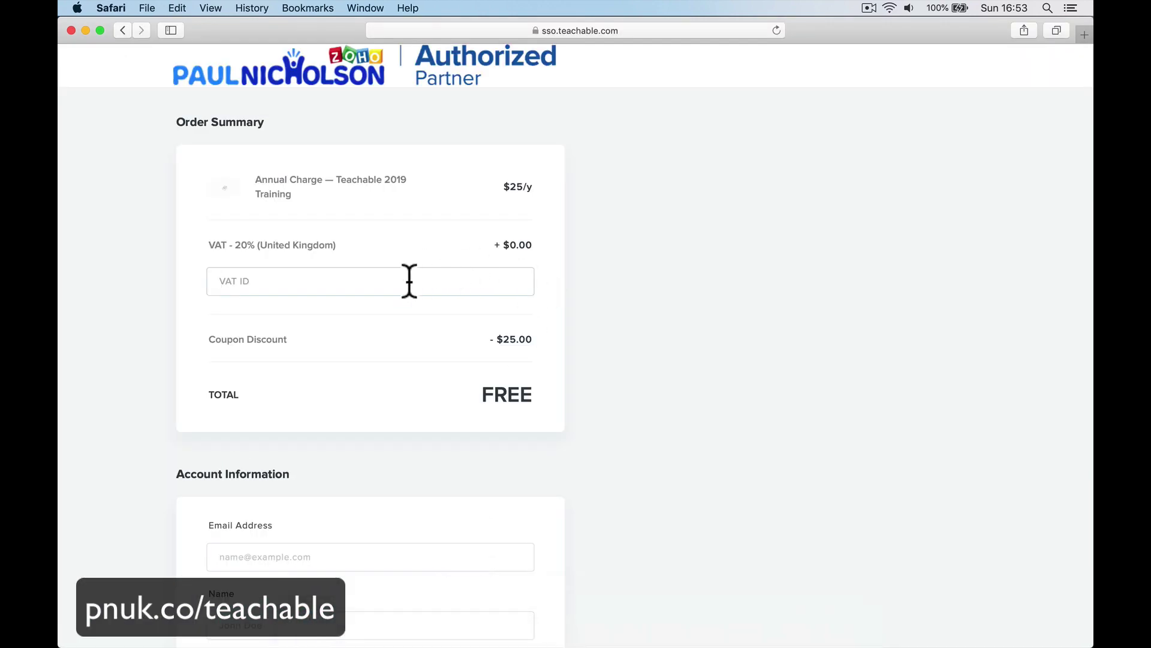
# Enter the student's e-mail address and full name, and agree to the instructional emails.
pyautogui.scroll(-6, 378, 479)
pyautogui.scroll(2, 336, 390)
pyautogui.click(288, 315)
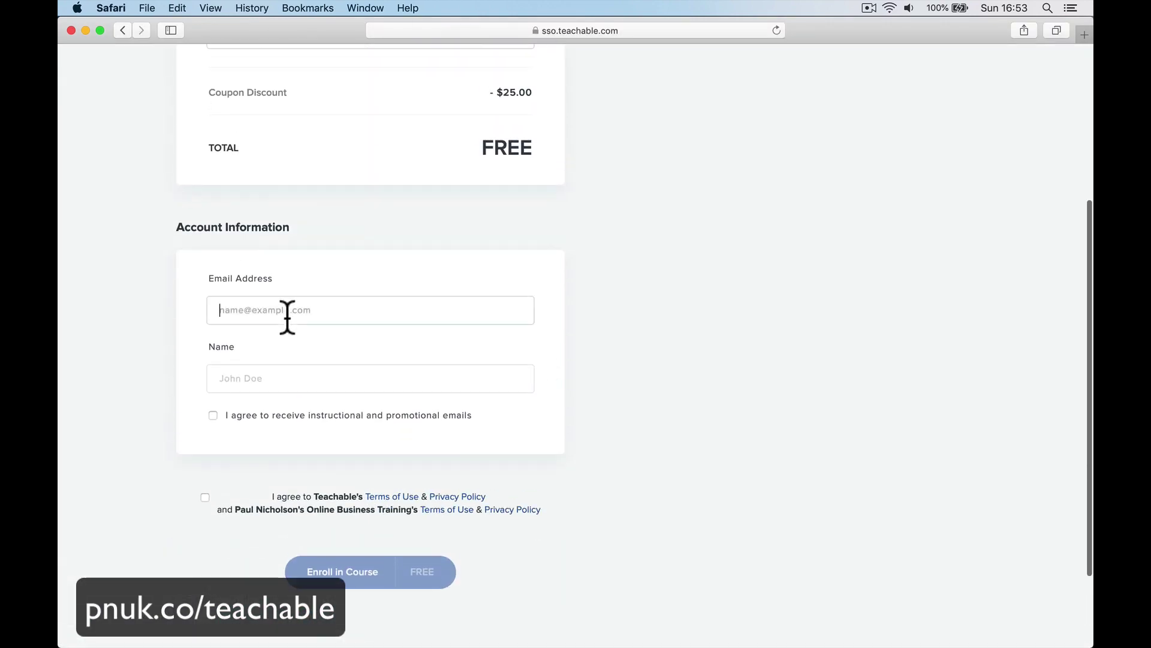
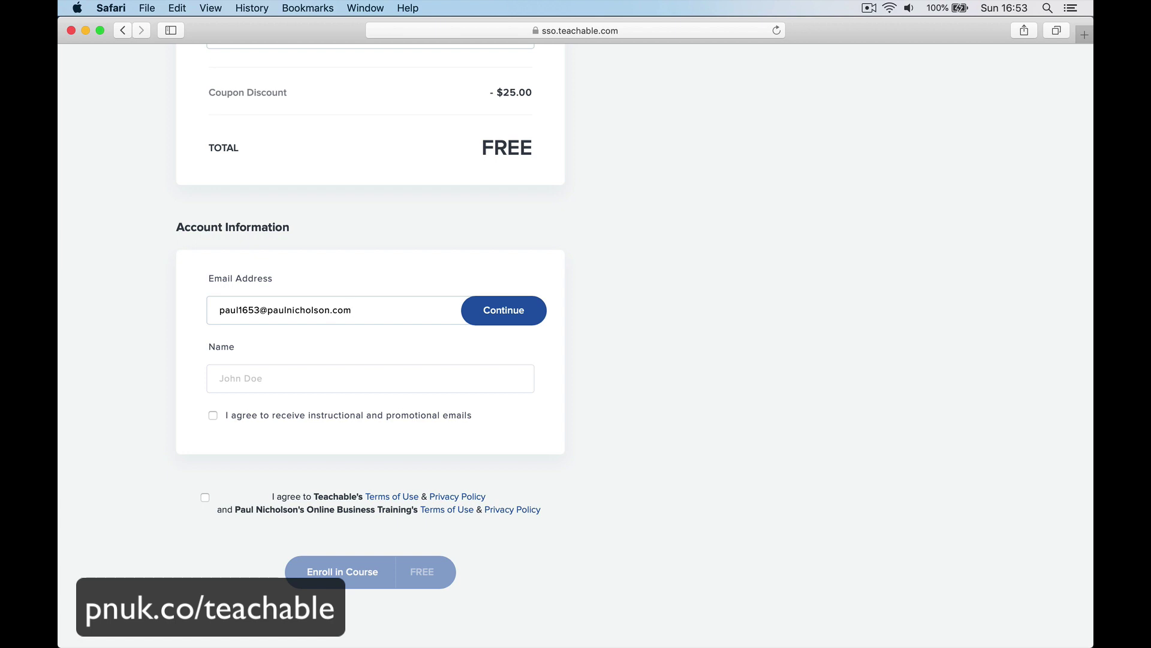
pyautogui.click(269, 380)
pyautogui.write('Paul Nicholson')
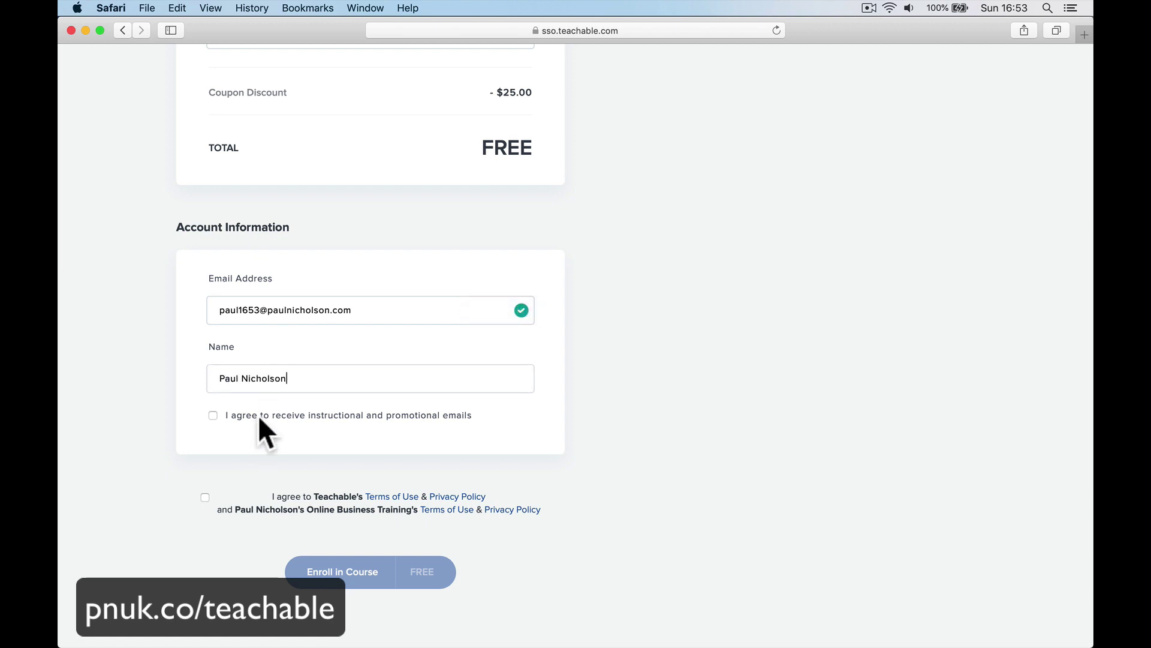
pyautogui.click(259, 417)
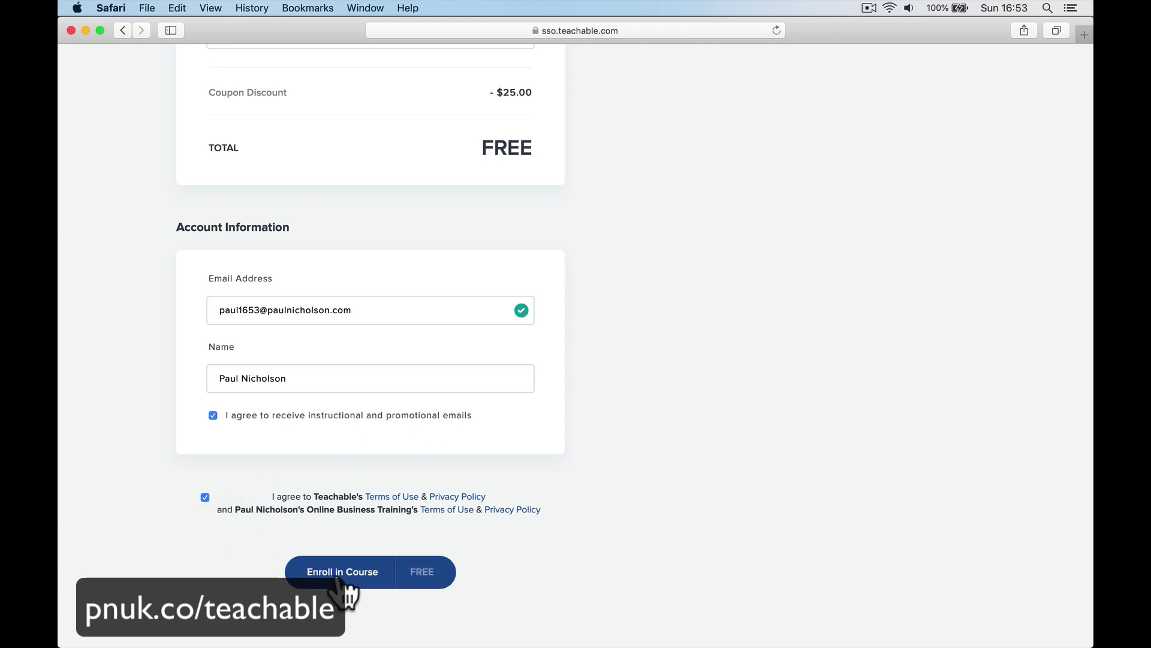
# Enroll in the course for free and enter the new account password.
pyautogui.click(340, 574)
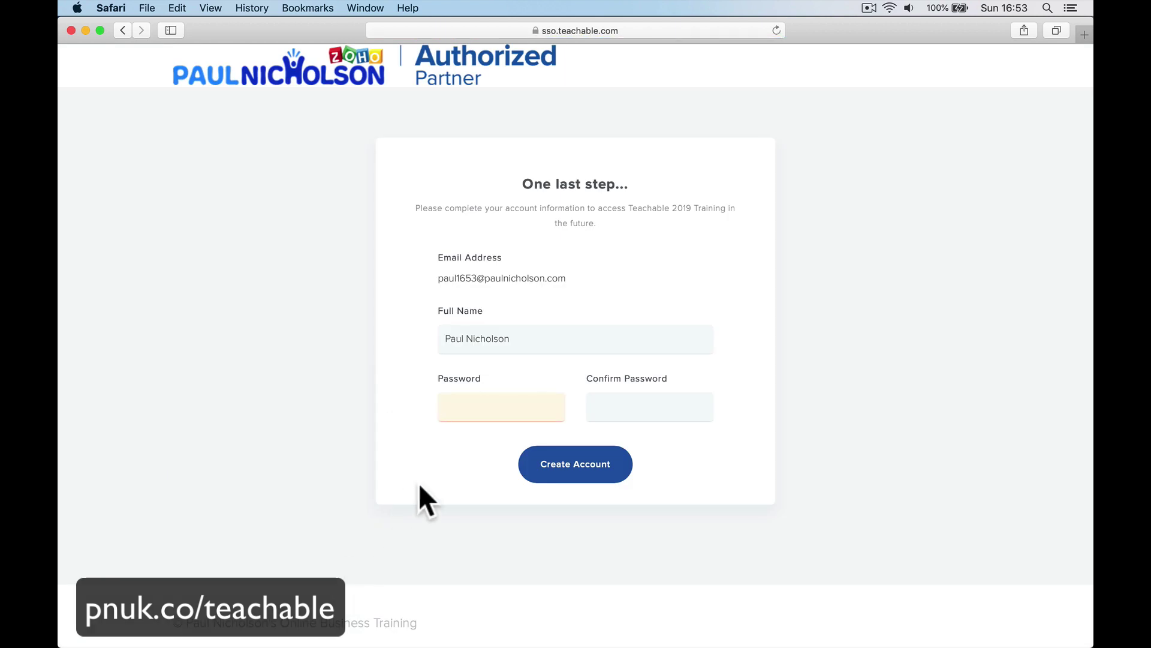
pyautogui.write('••••••••••')
pyautogui.press('Tab')
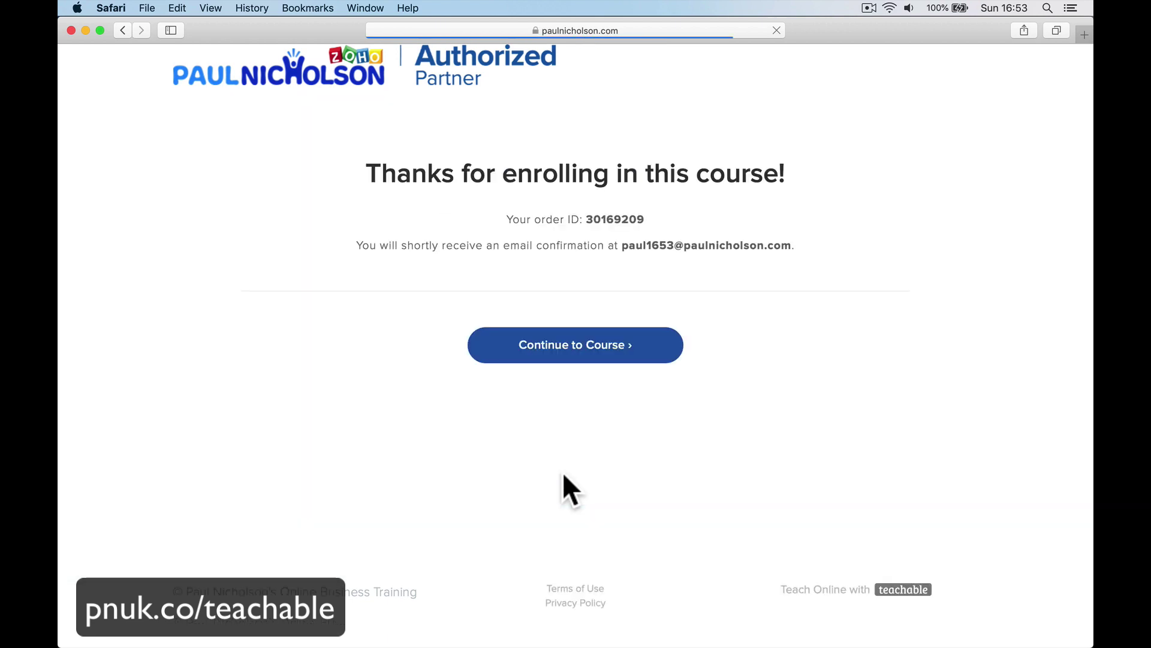
# Complete the Introduction To Teachable lecture to reach 50% progress, then switch to Mail.
pyautogui.click(528, 351)
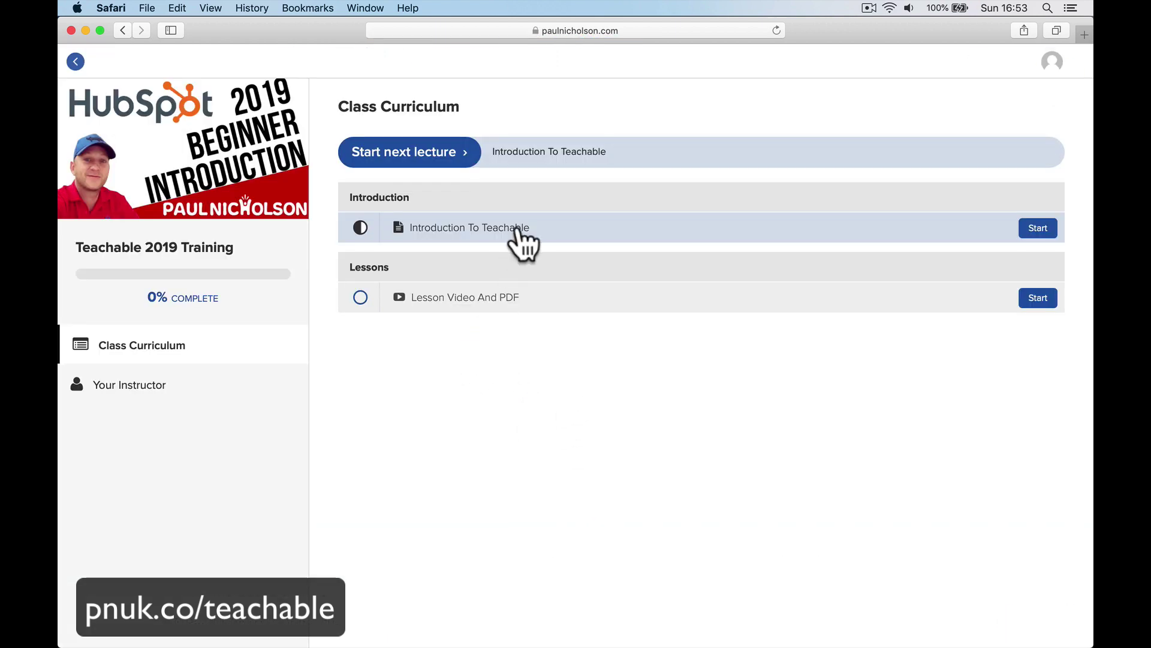
pyautogui.click(516, 231)
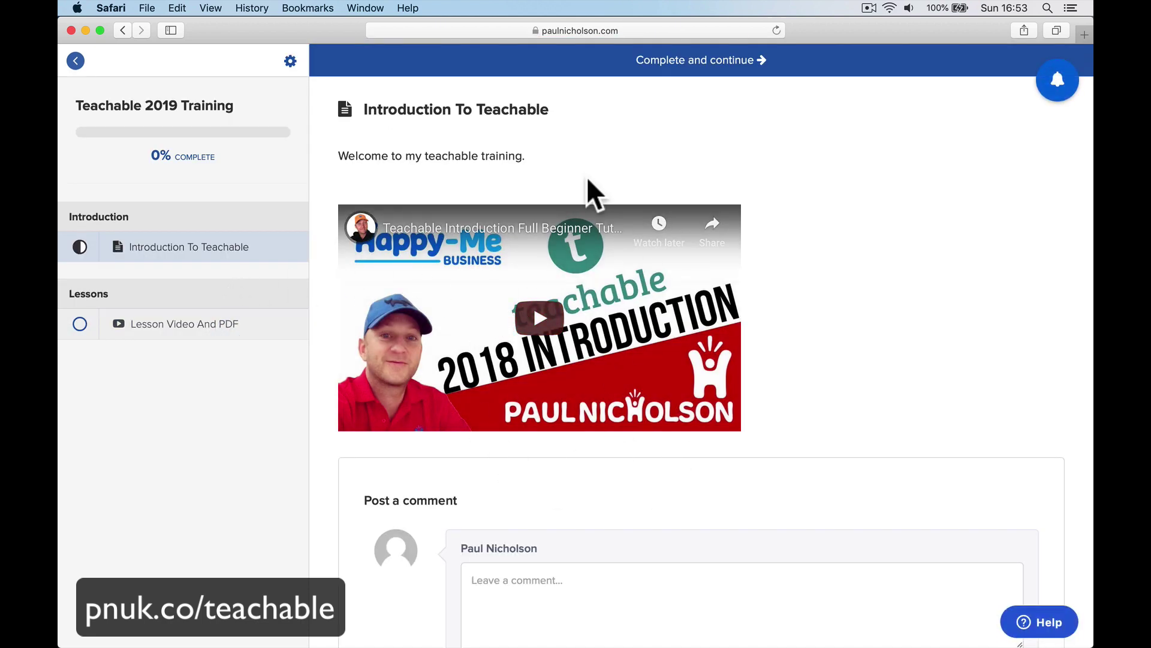
pyautogui.click(669, 60)
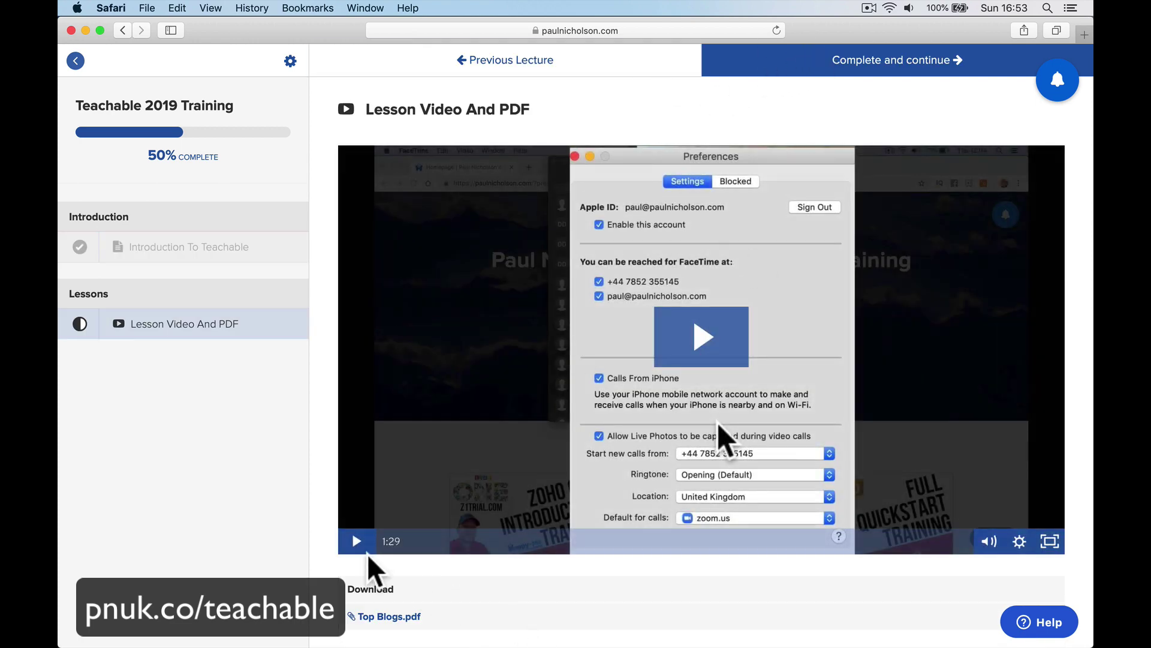
pyautogui.moveTo(371, 645)
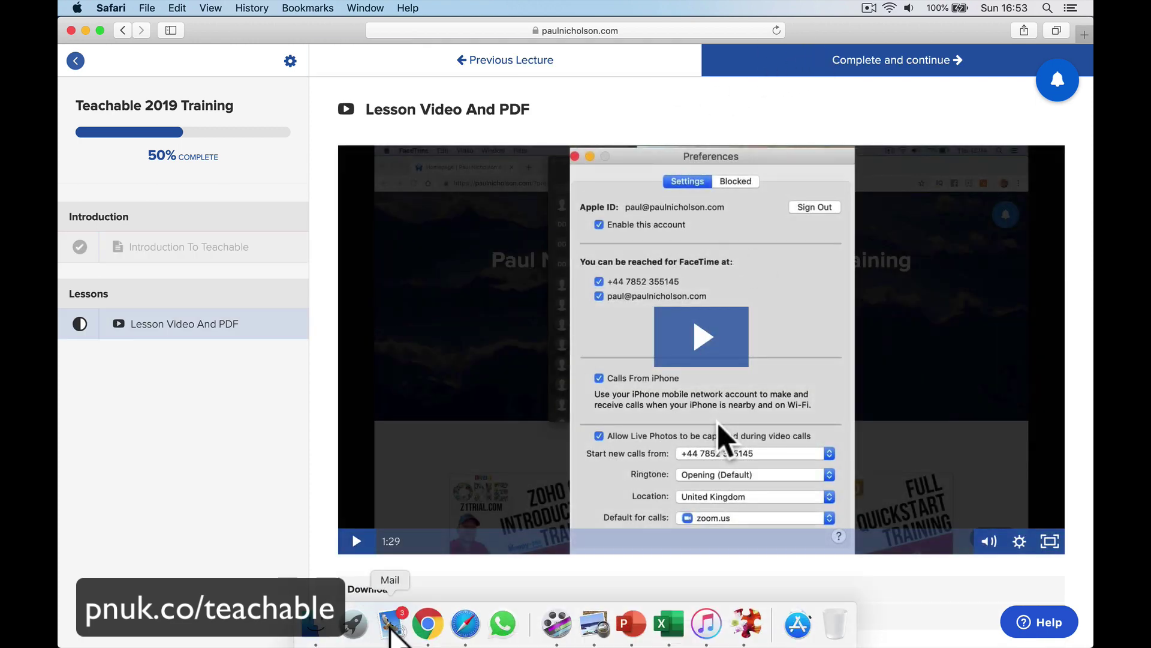
pyautogui.click(391, 625)
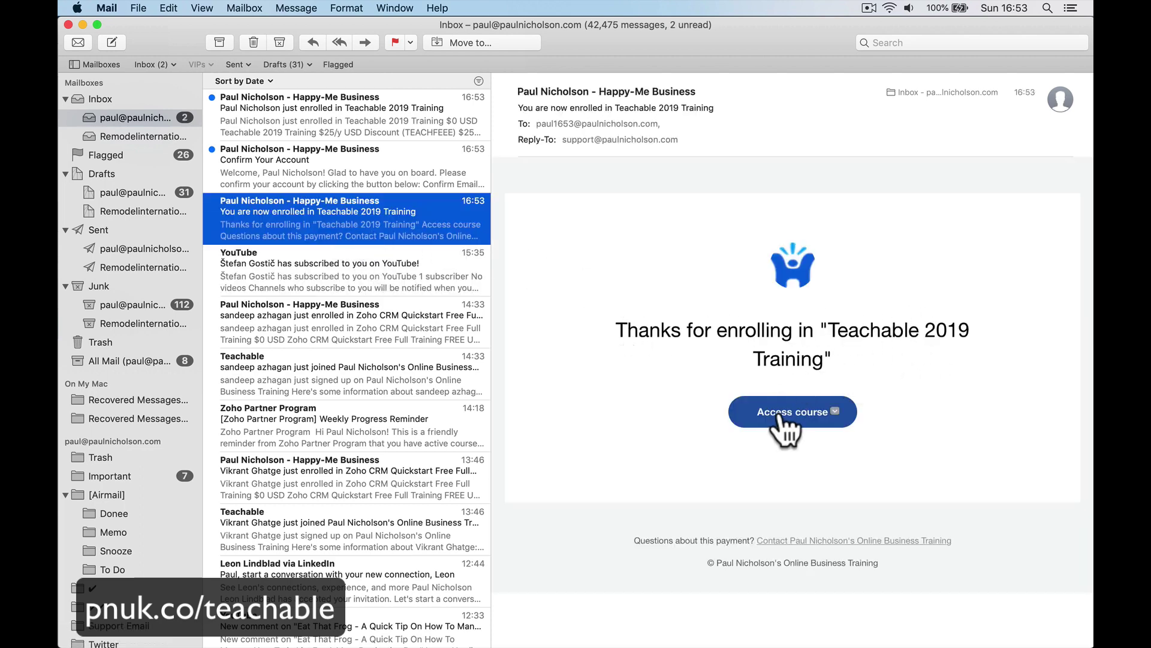
# Copy the Confirm Email link from the Confirm Your Account message, then return to Safari.
pyautogui.click(420, 177)
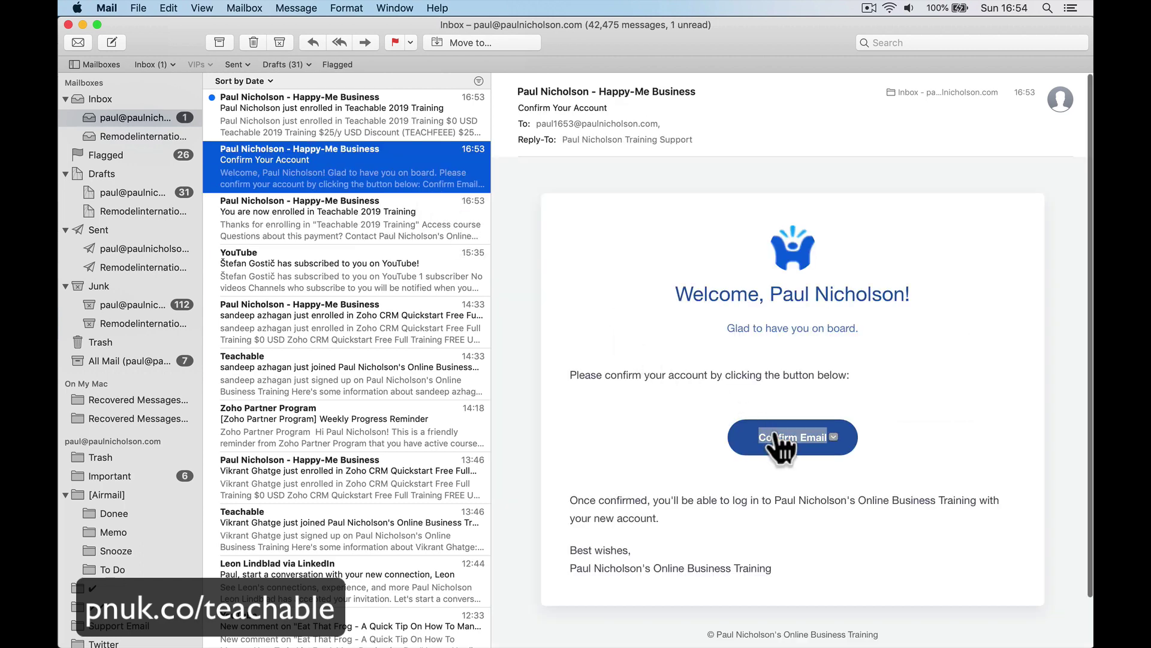
pyautogui.rightClick(777, 429)
pyautogui.click(790, 463)
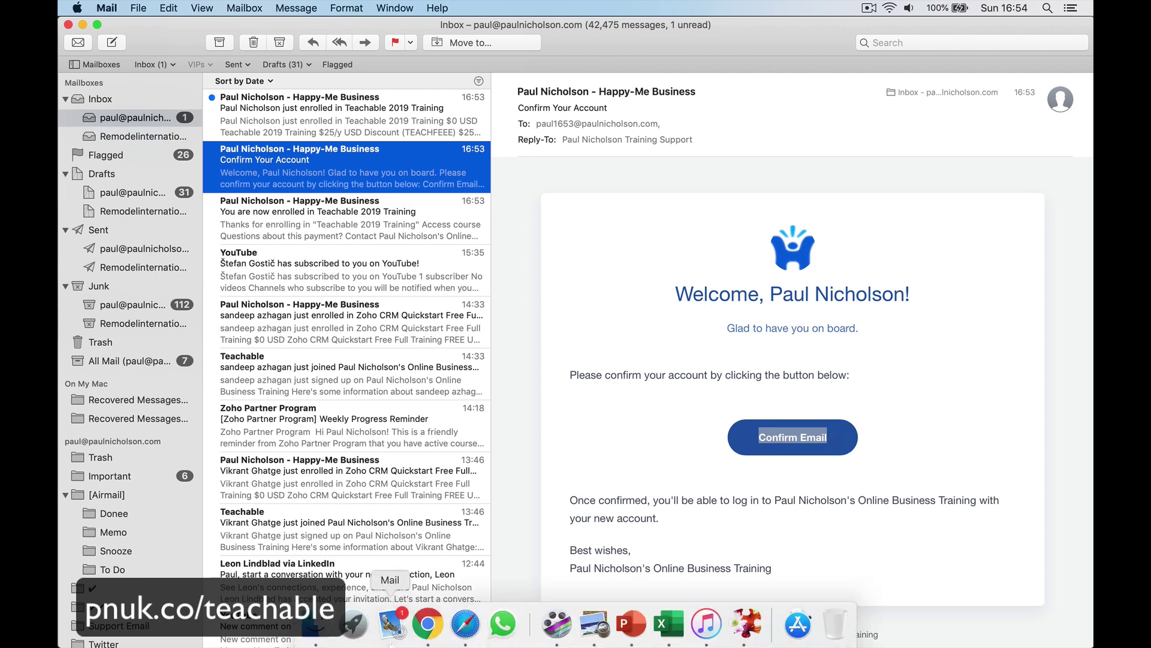
pyautogui.click(460, 576)
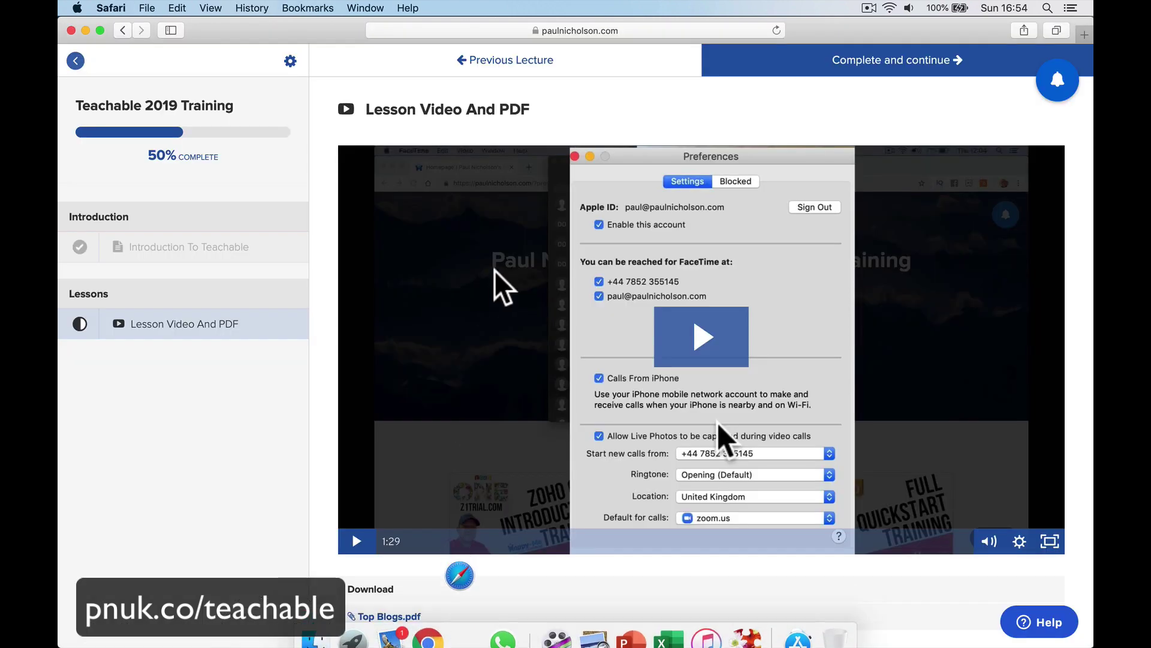
# Load the copied confirmation link in Safari to verify the student, go to Courses, then return to Mail.
pyautogui.click(537, 31)
pyautogui.click(745, 147)
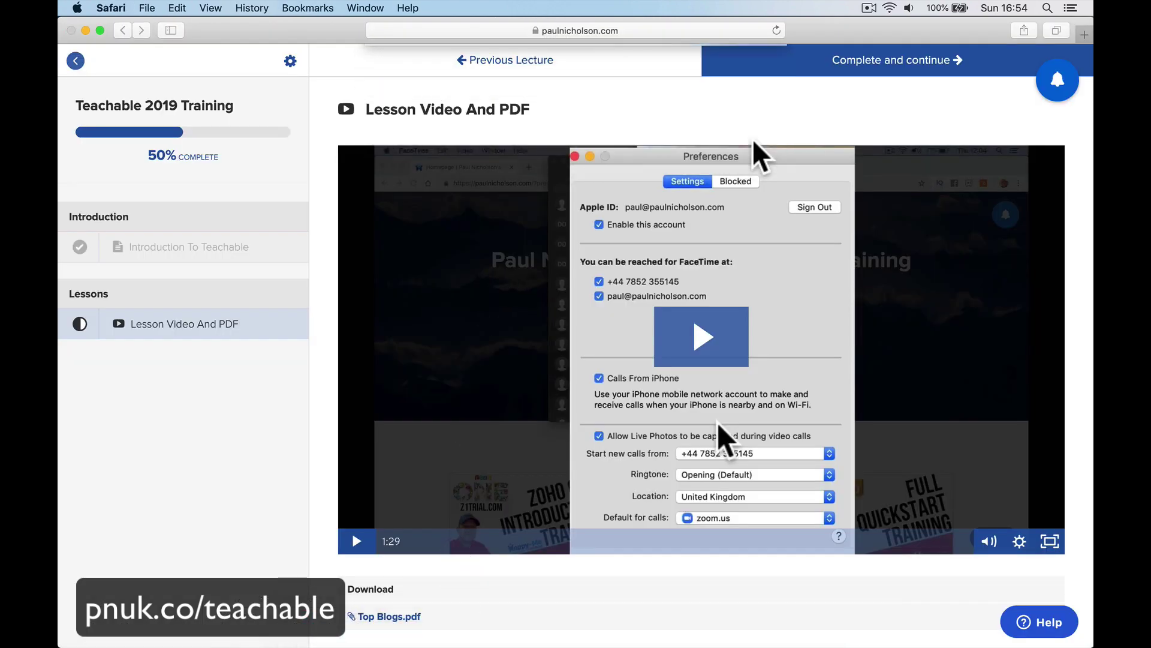
pyautogui.click(669, 30)
pyautogui.press('super+v')
pyautogui.press('Return')
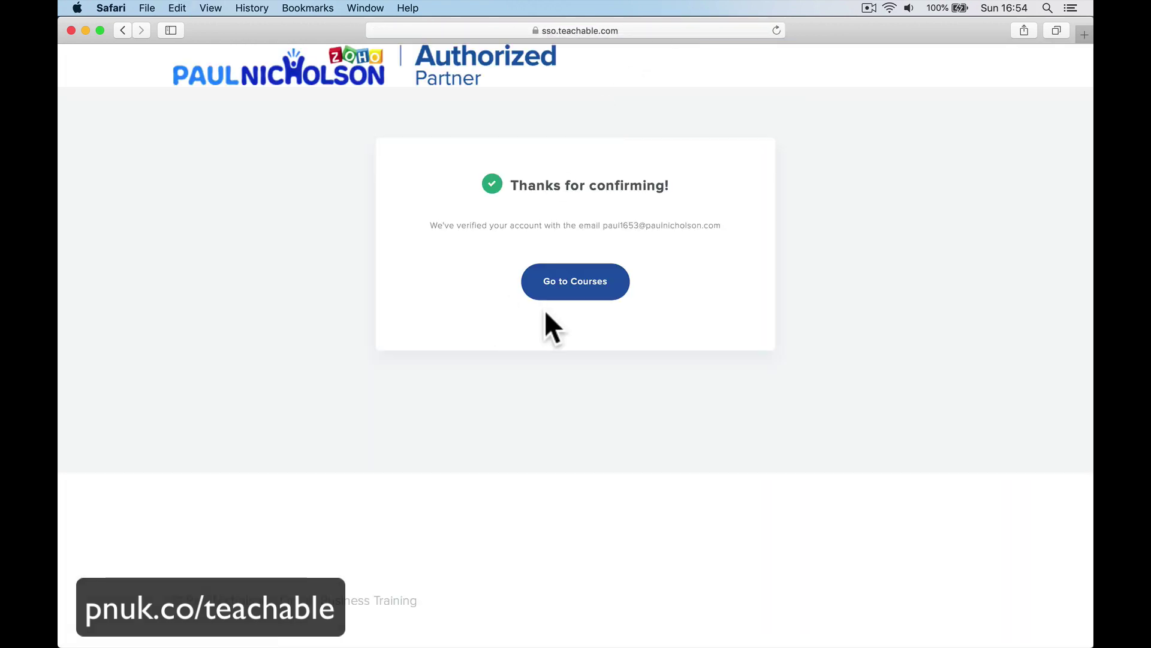
pyautogui.click(596, 285)
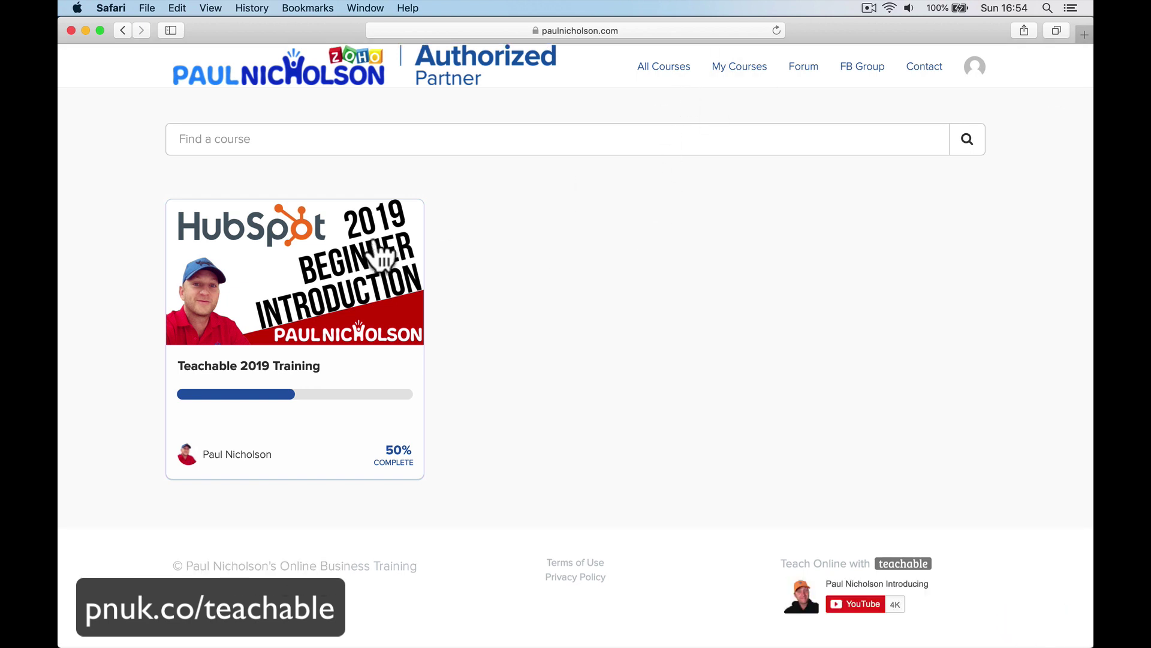
pyautogui.moveTo(502, 640)
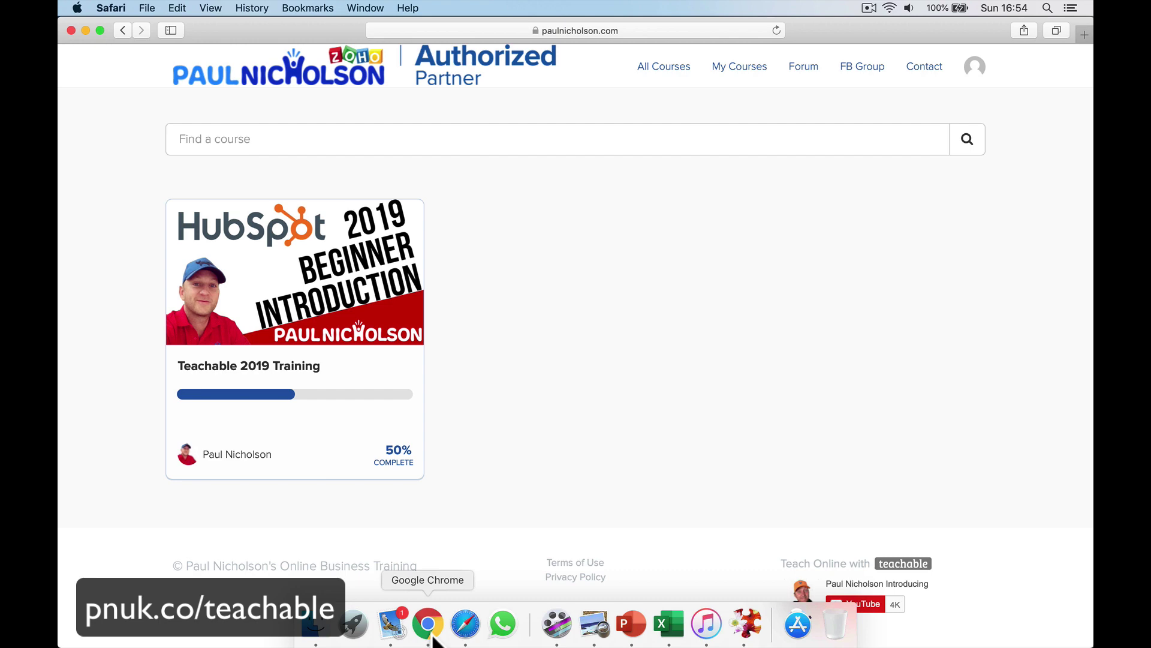
pyautogui.click(392, 624)
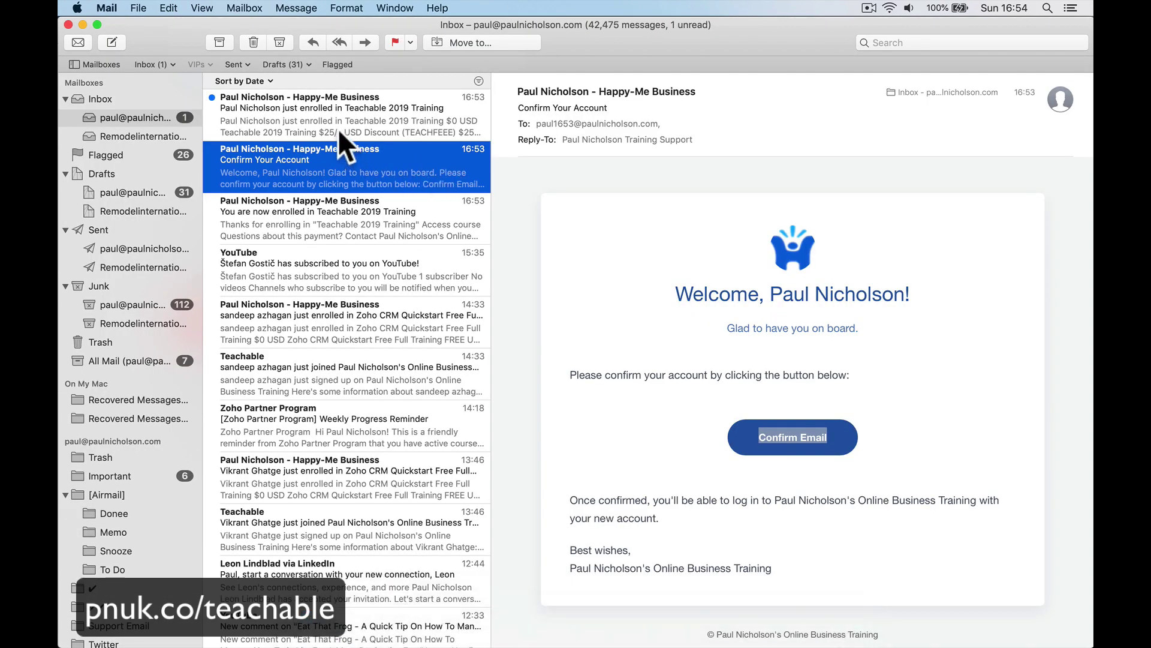
# Check the enrolment email's TEACHFEEE discount and $0 total, then switch to Chrome's Students list.
pyautogui.click(338, 129)
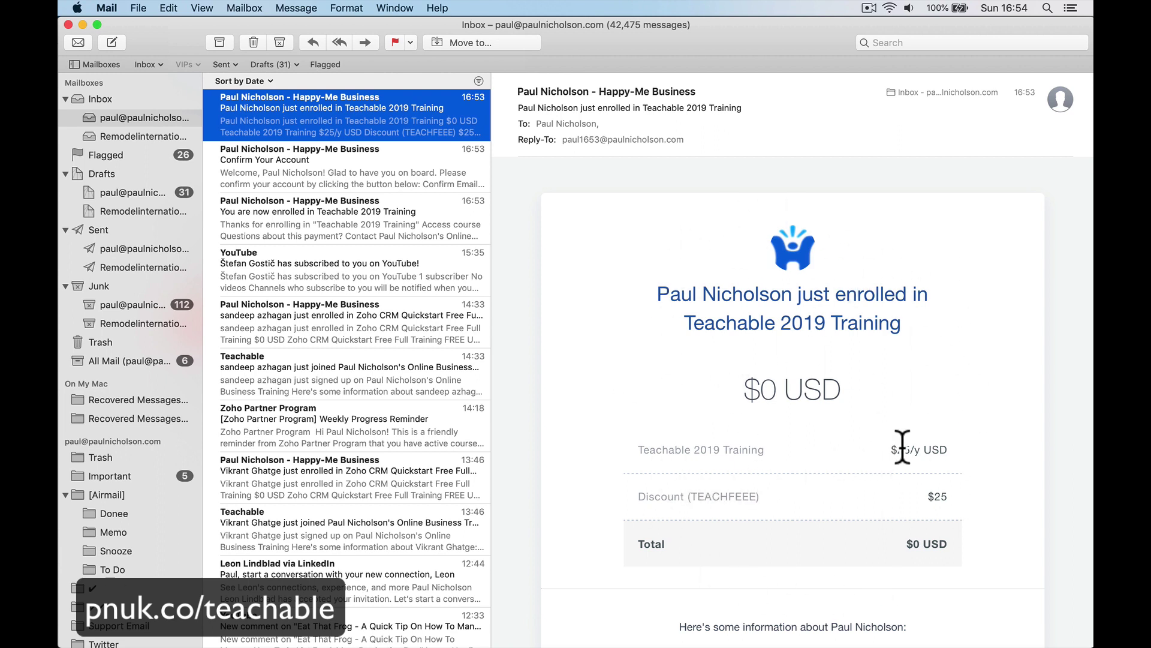
pyautogui.scroll(-5, 902, 446)
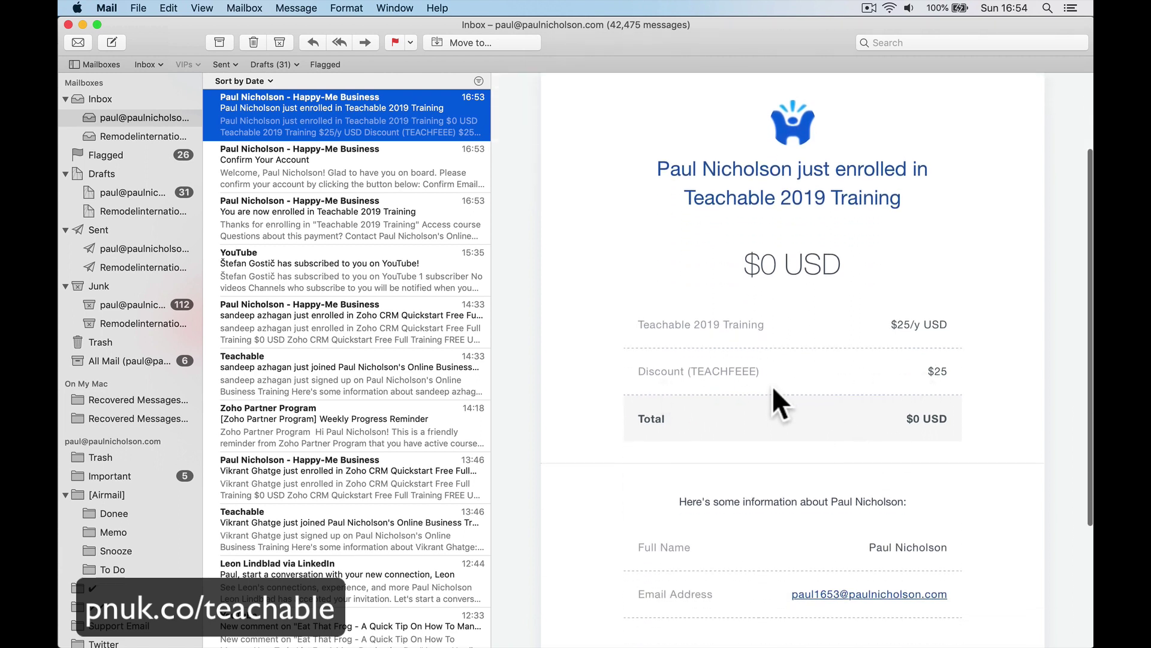
pyautogui.moveTo(691, 372); pyautogui.dragTo(757, 371)
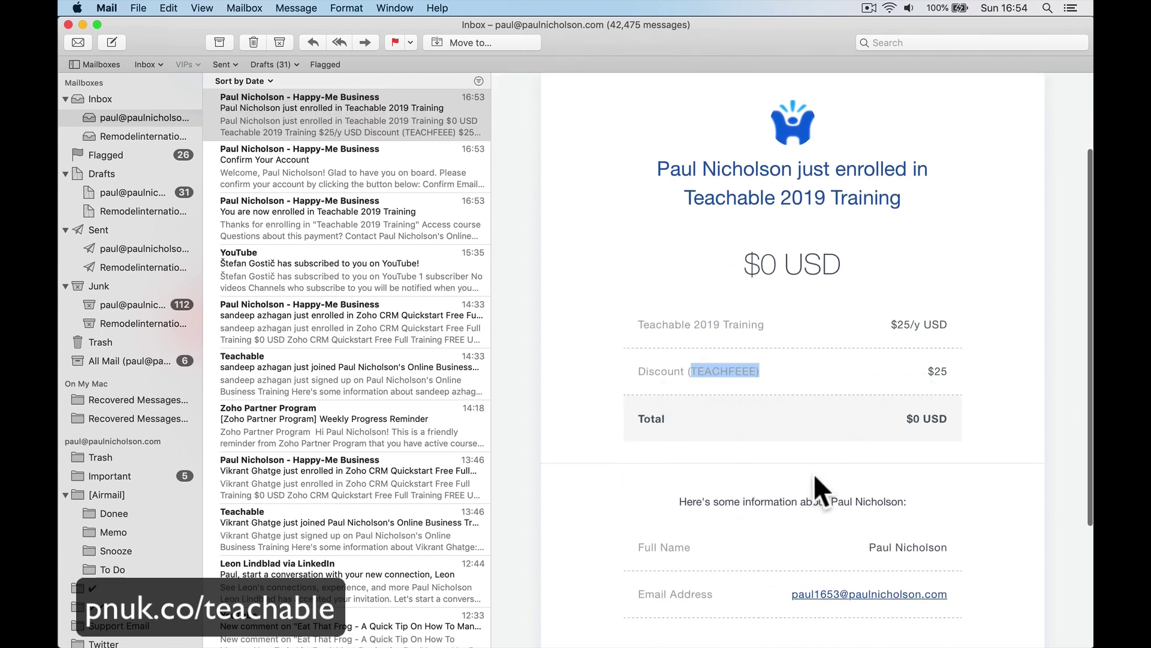
pyautogui.moveTo(556, 623)
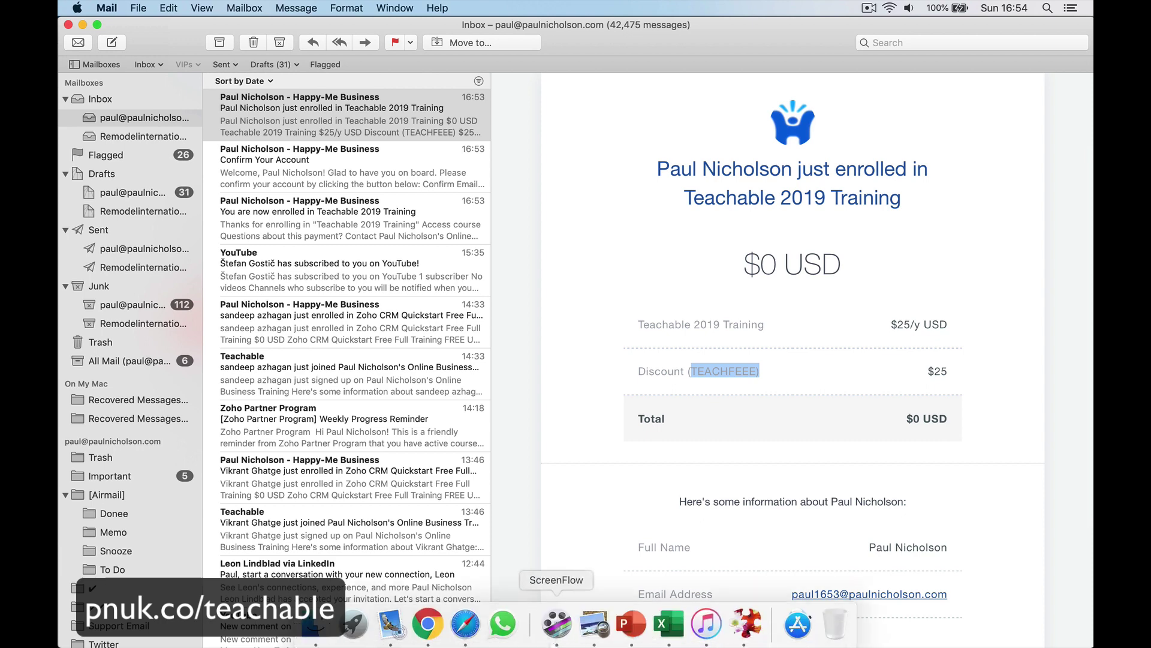
pyautogui.click(428, 623)
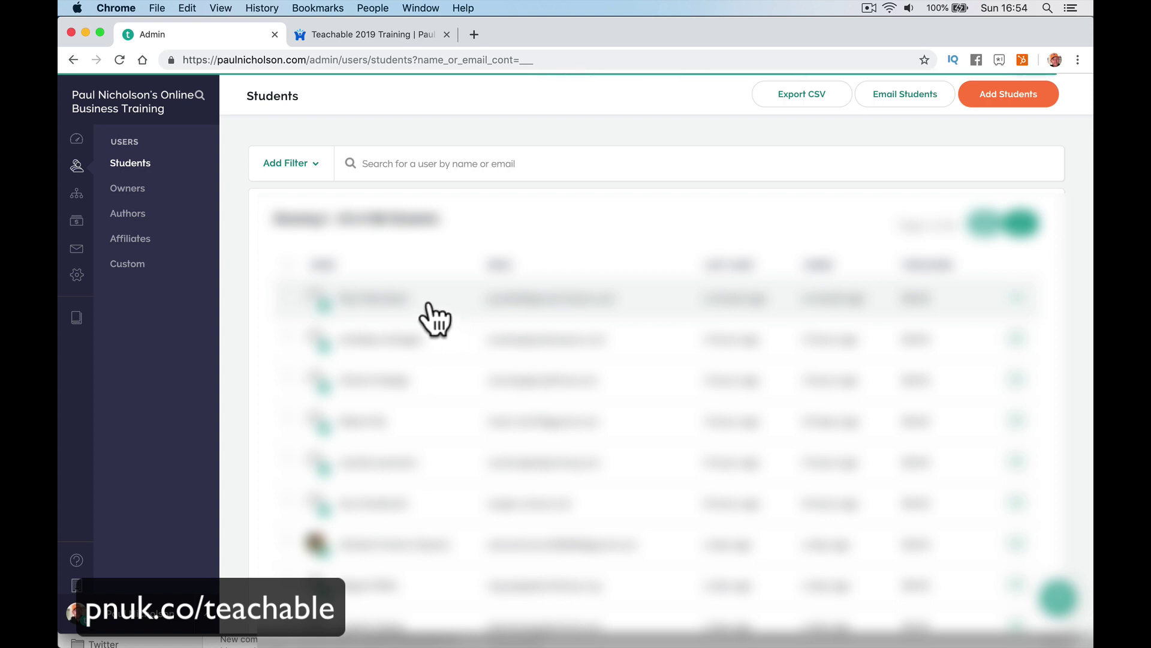
# Open the newest student's record and go to their Affiliate settings page.
pyautogui.click(405, 298)
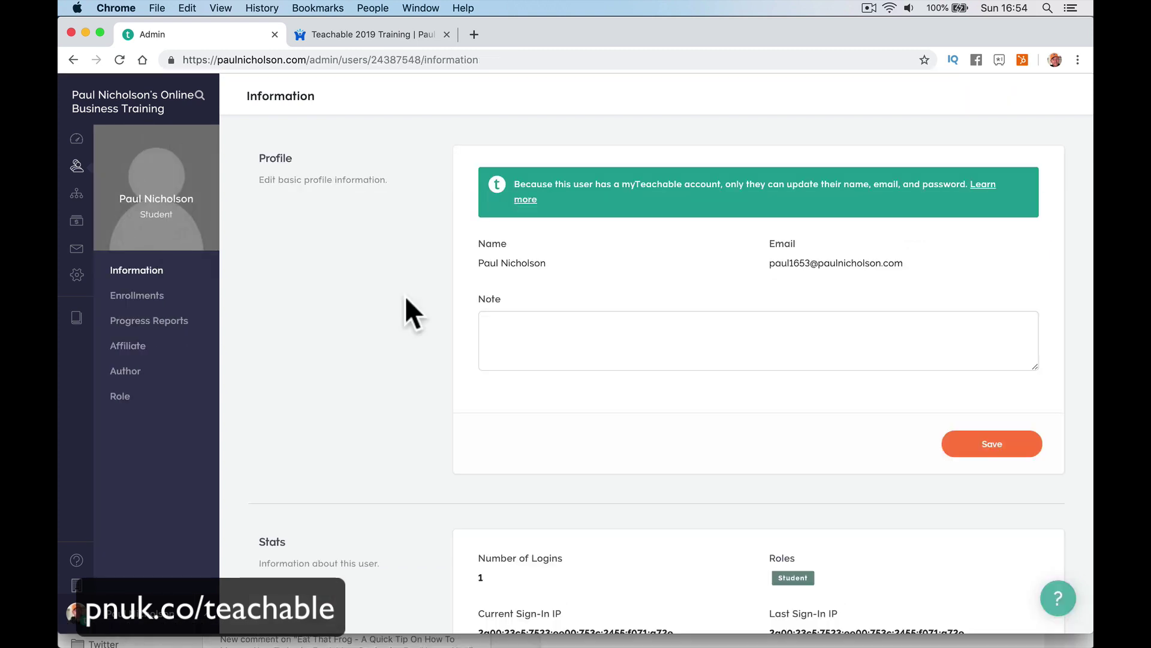
pyautogui.scroll(-3, 469, 448)
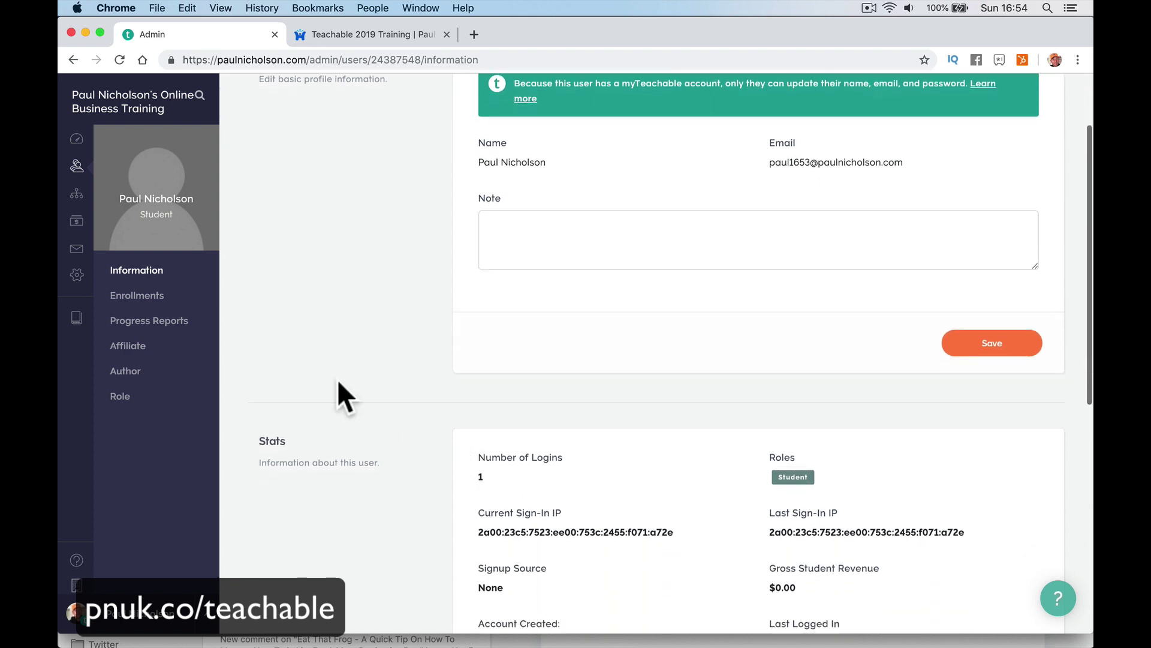
pyautogui.click(179, 348)
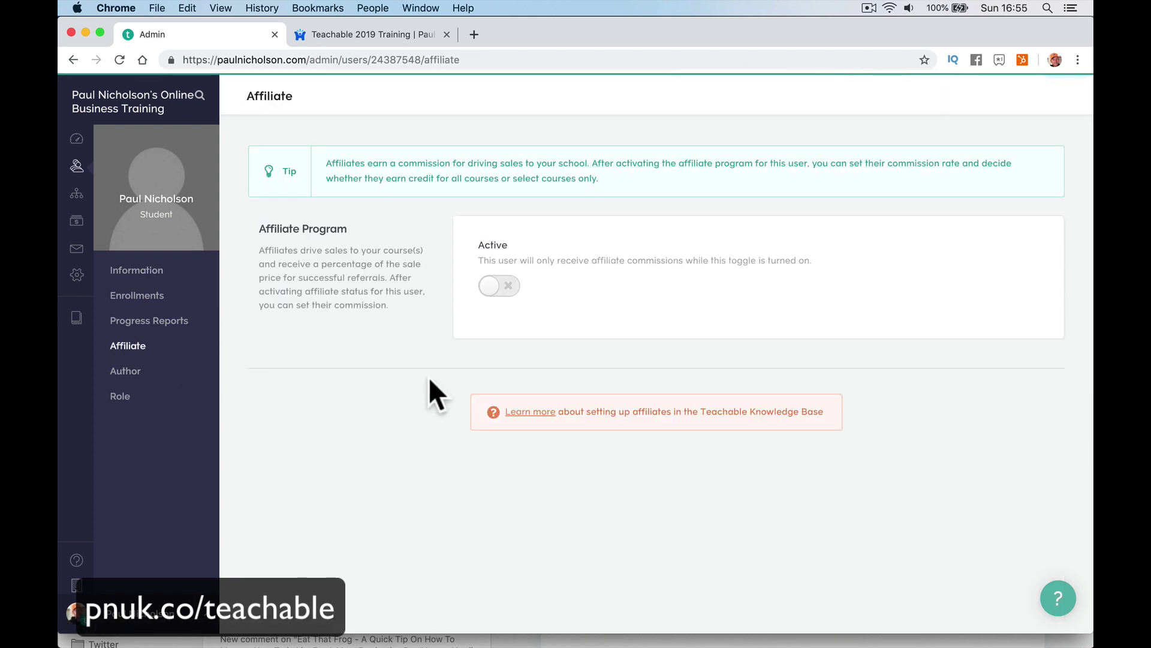
# Activate the student as an affiliate, save a 40% commission, and restrict commissions to specific courses.
pyautogui.click(499, 288)
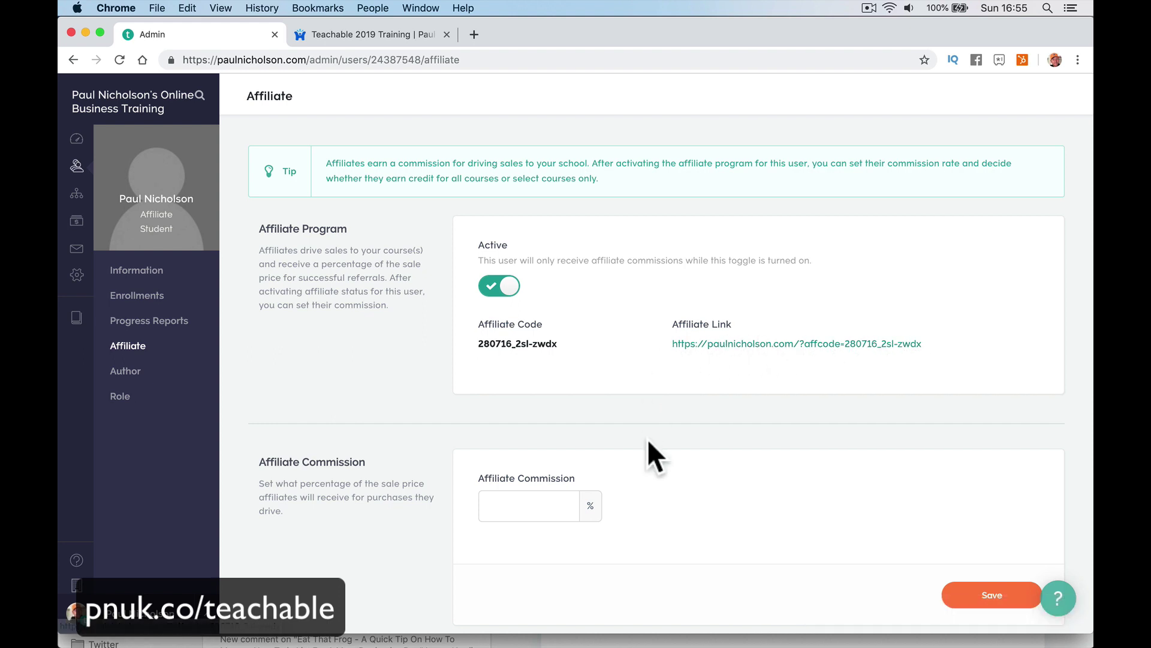
pyautogui.scroll(-5, 648, 441)
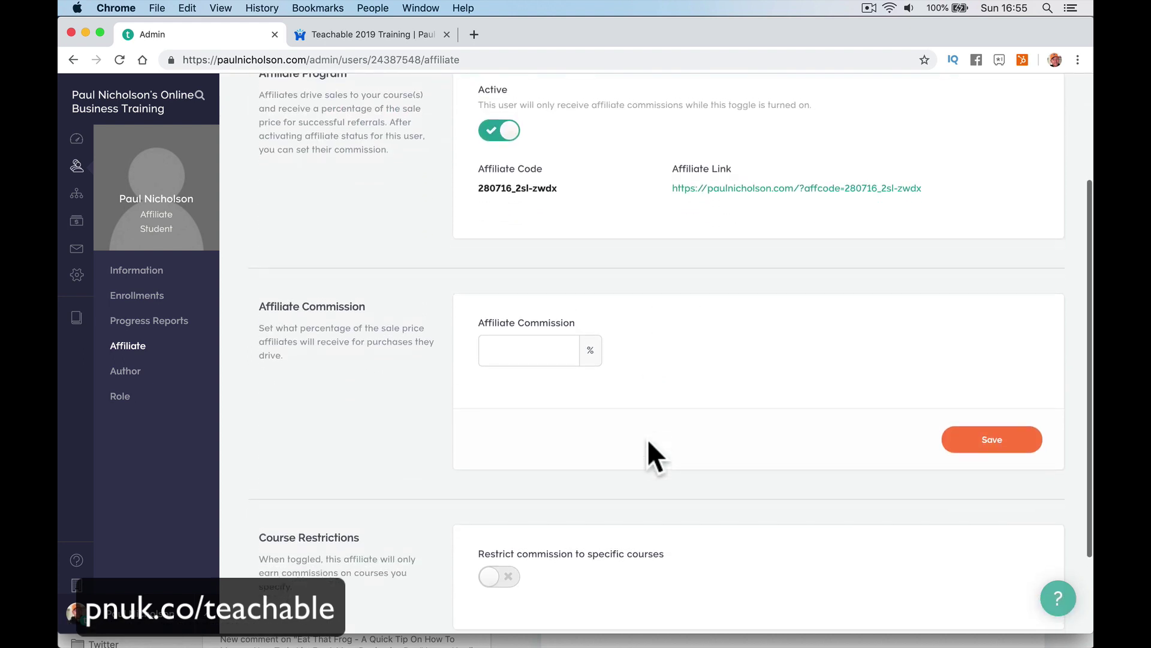
pyautogui.click(489, 315)
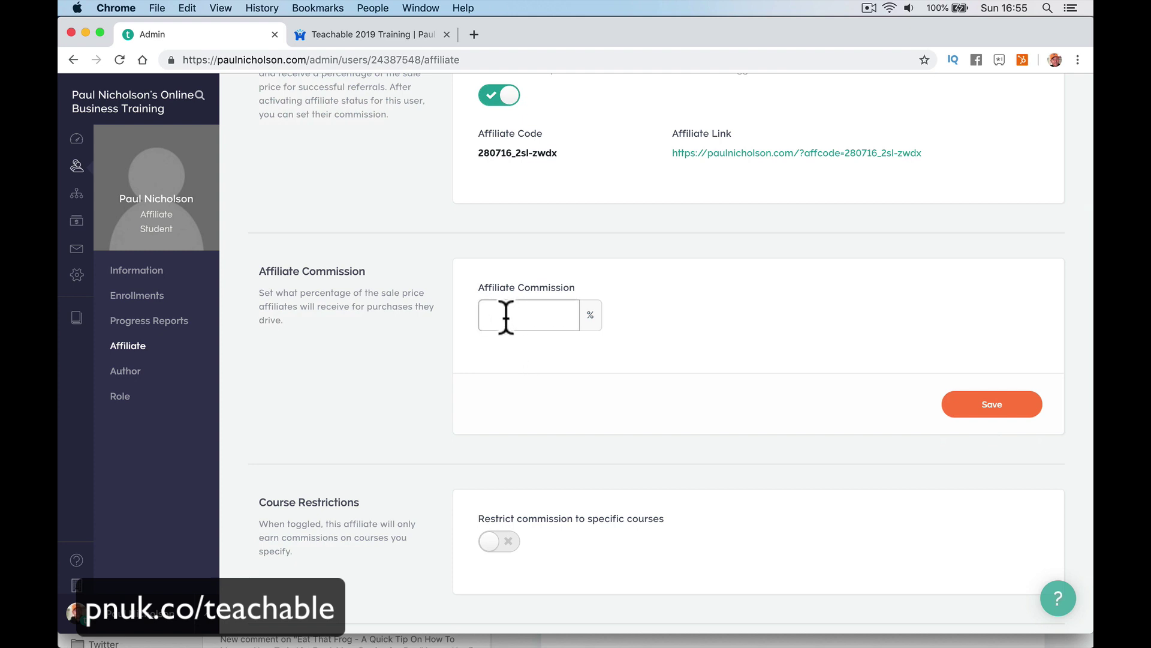
pyautogui.write('40')
pyautogui.click(988, 408)
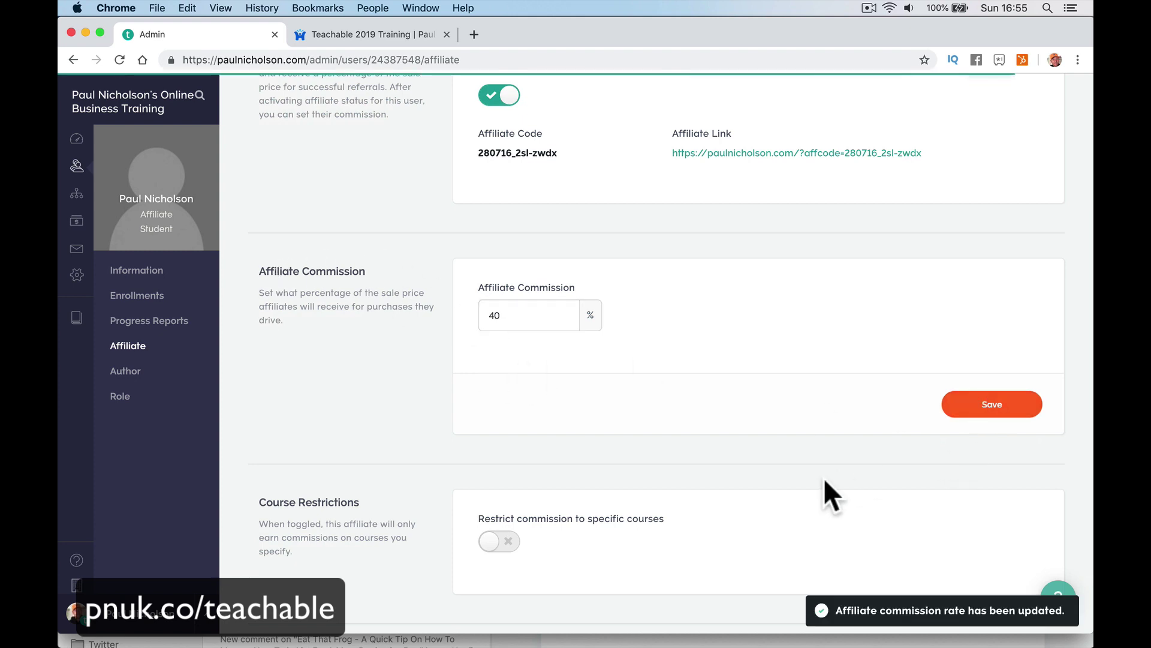
pyautogui.scroll(-1, 591, 538)
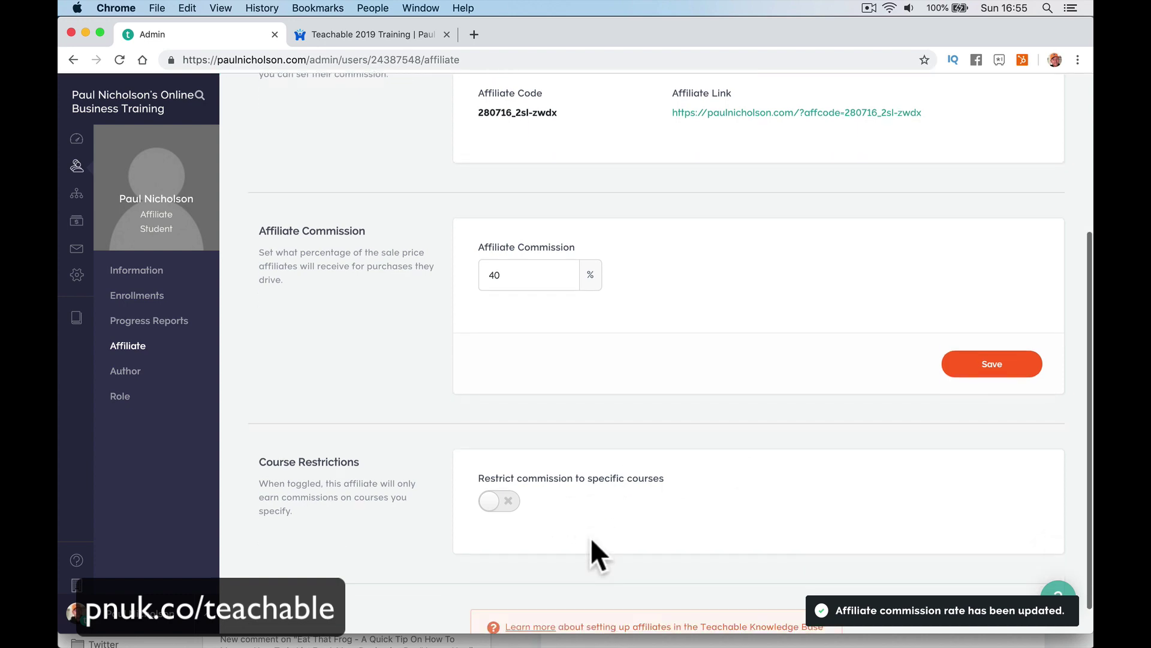
pyautogui.click(503, 506)
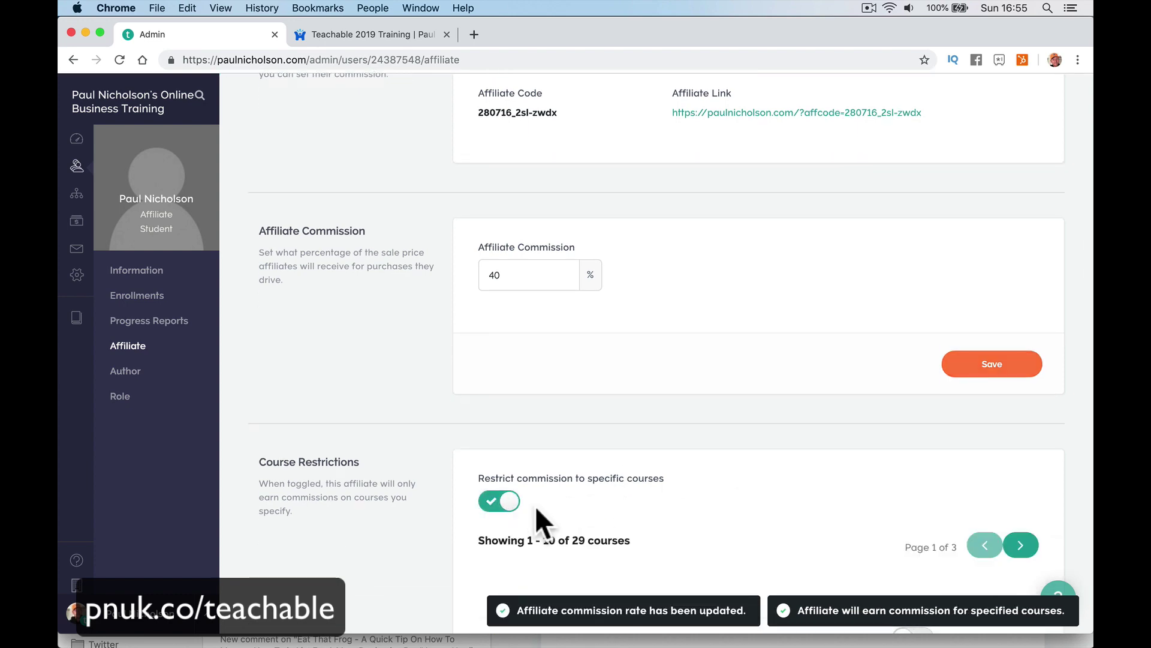
# On page 3 of the course list, enable commissions for Teachable 2019 Training.
pyautogui.scroll(-10, 535, 518)
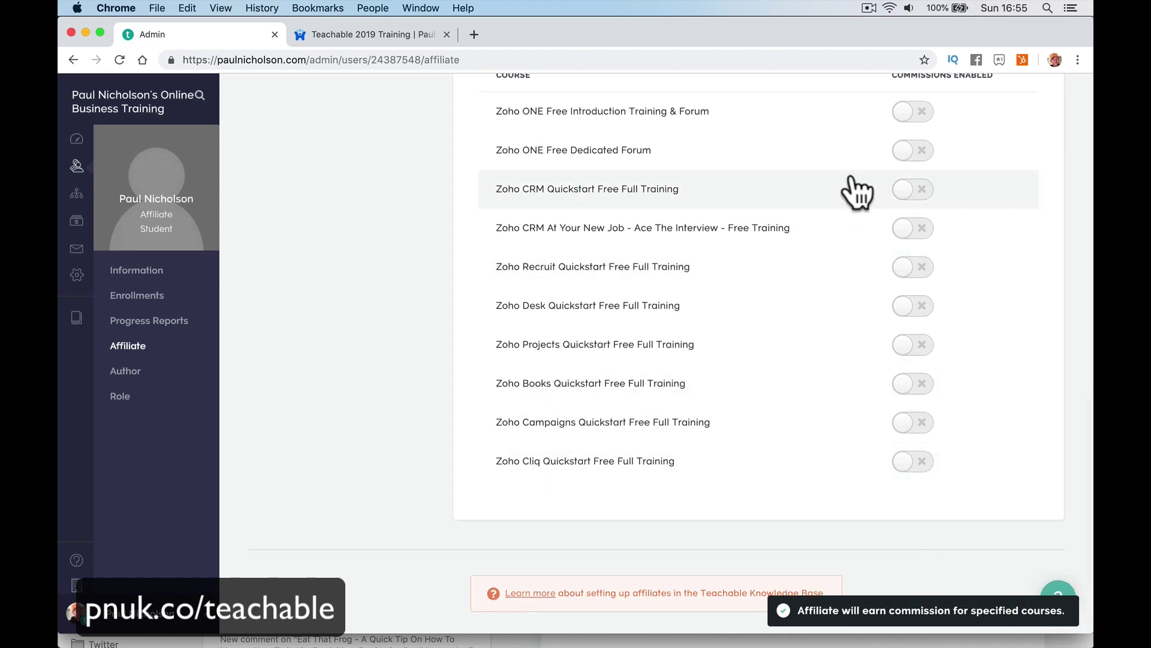
pyautogui.scroll(3, 851, 186)
pyautogui.scroll(-3, 851, 185)
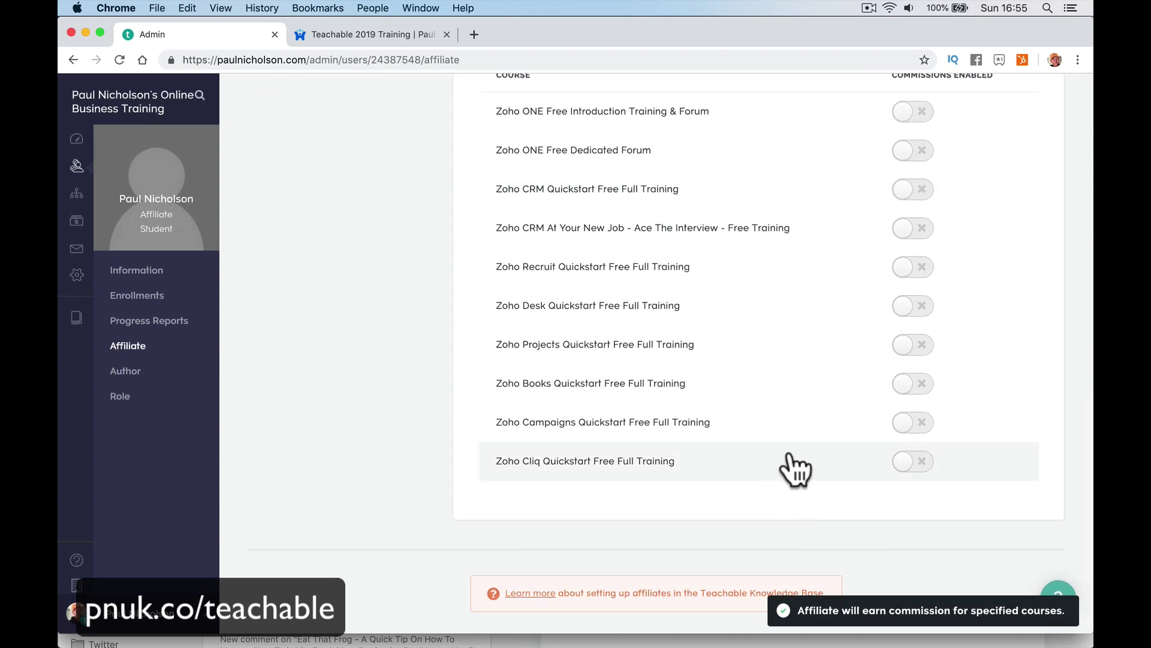
pyautogui.scroll(2, 779, 443)
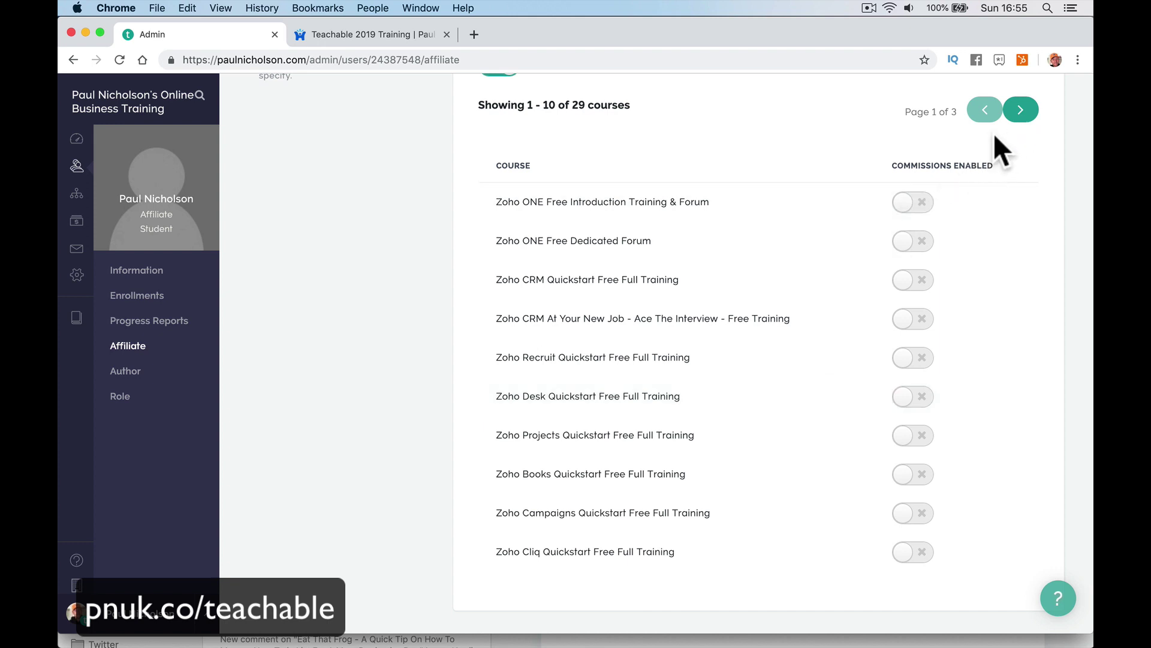
pyautogui.click(1019, 113)
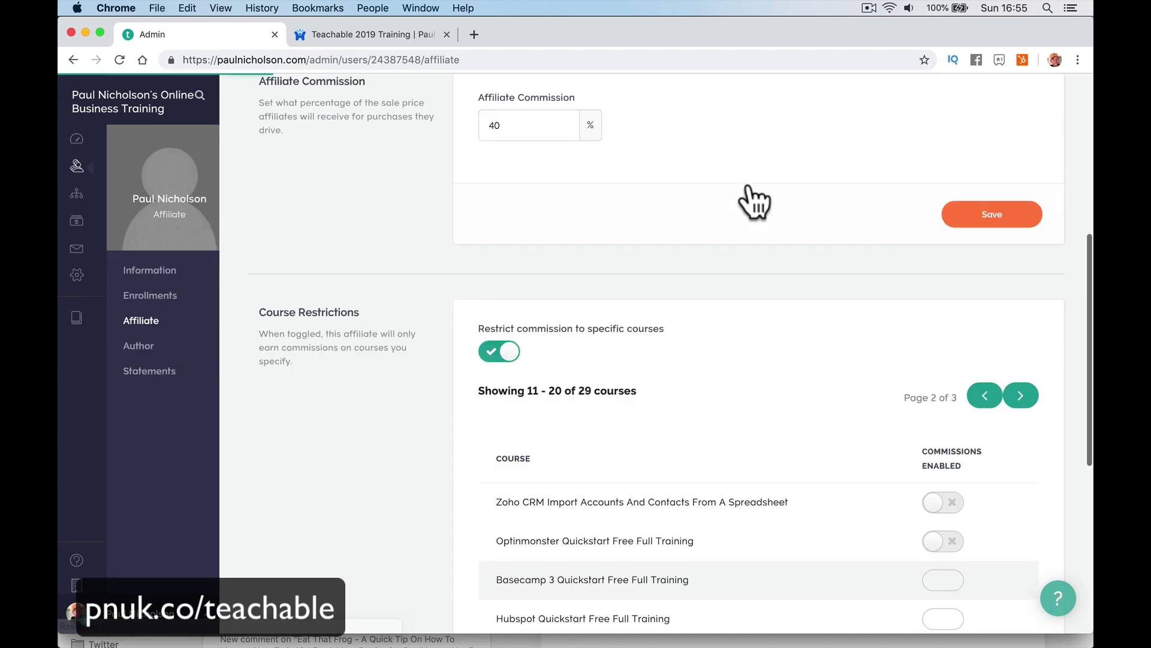
pyautogui.scroll(3, 749, 182)
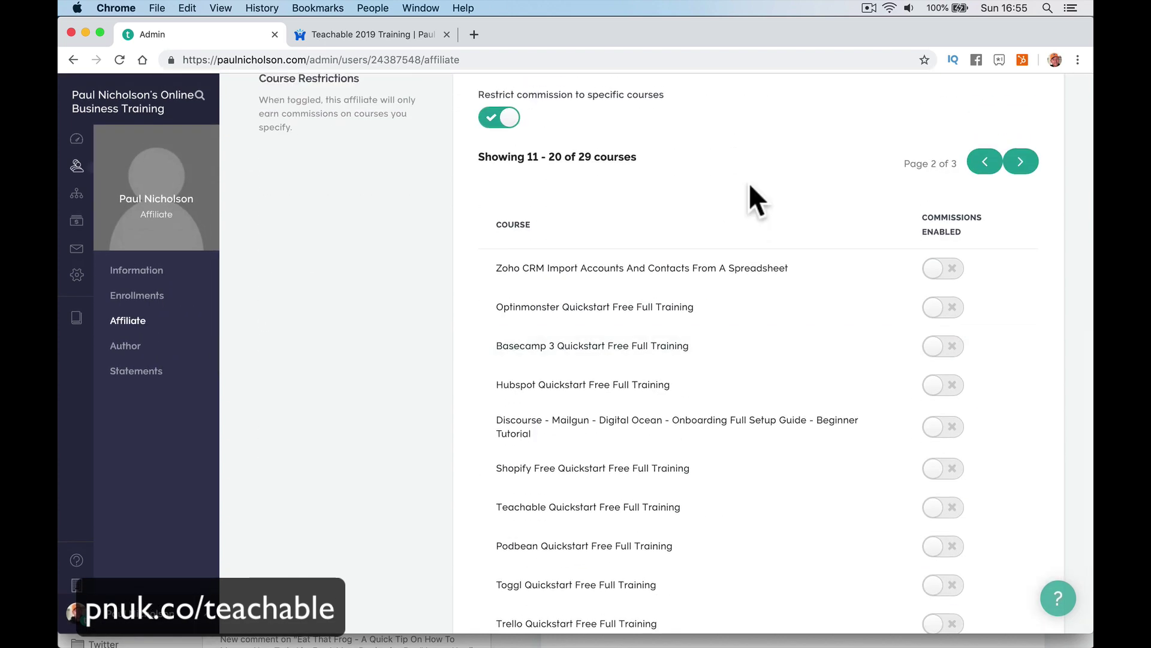
pyautogui.scroll(-4, 749, 182)
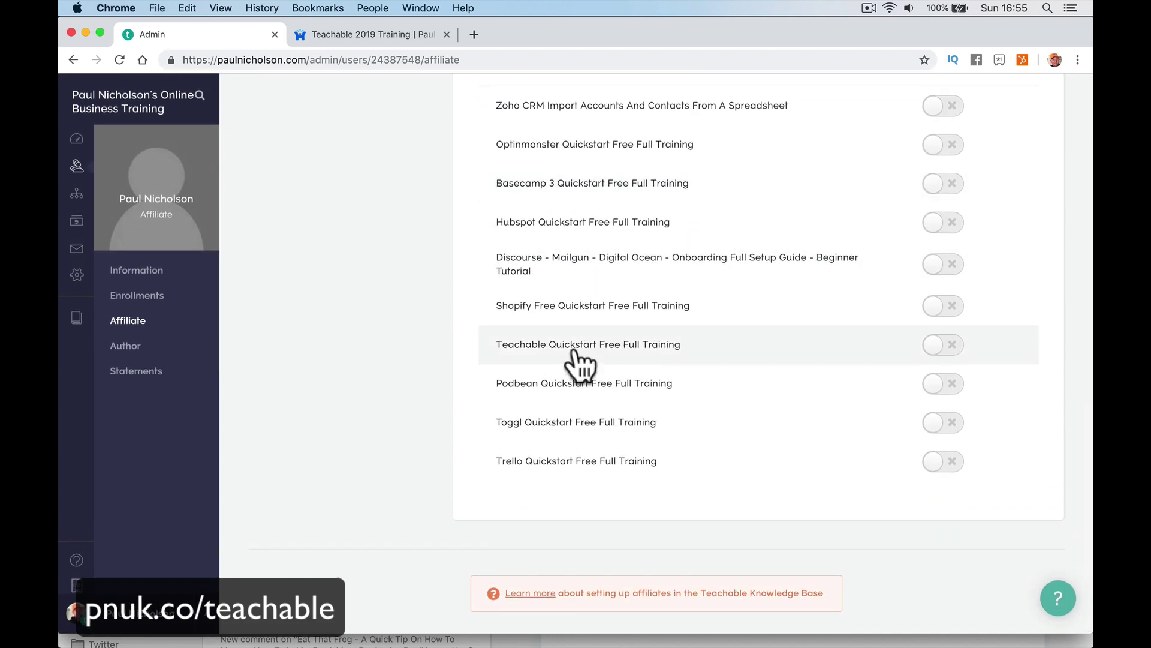
pyautogui.scroll(3, 778, 419)
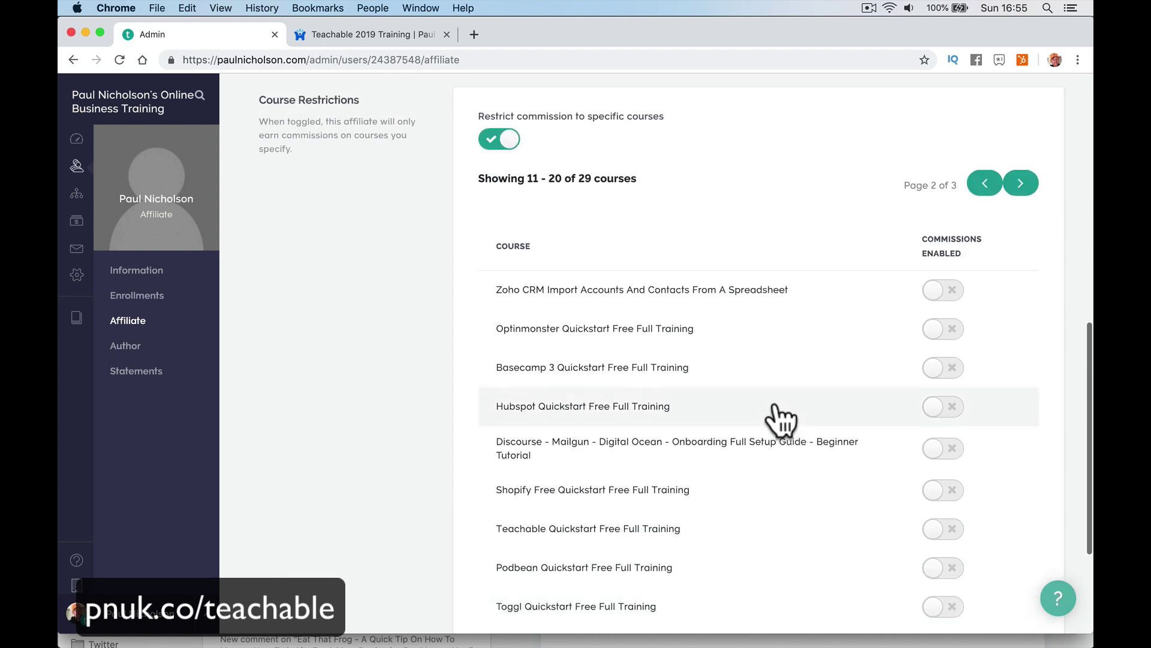
pyautogui.click(1020, 183)
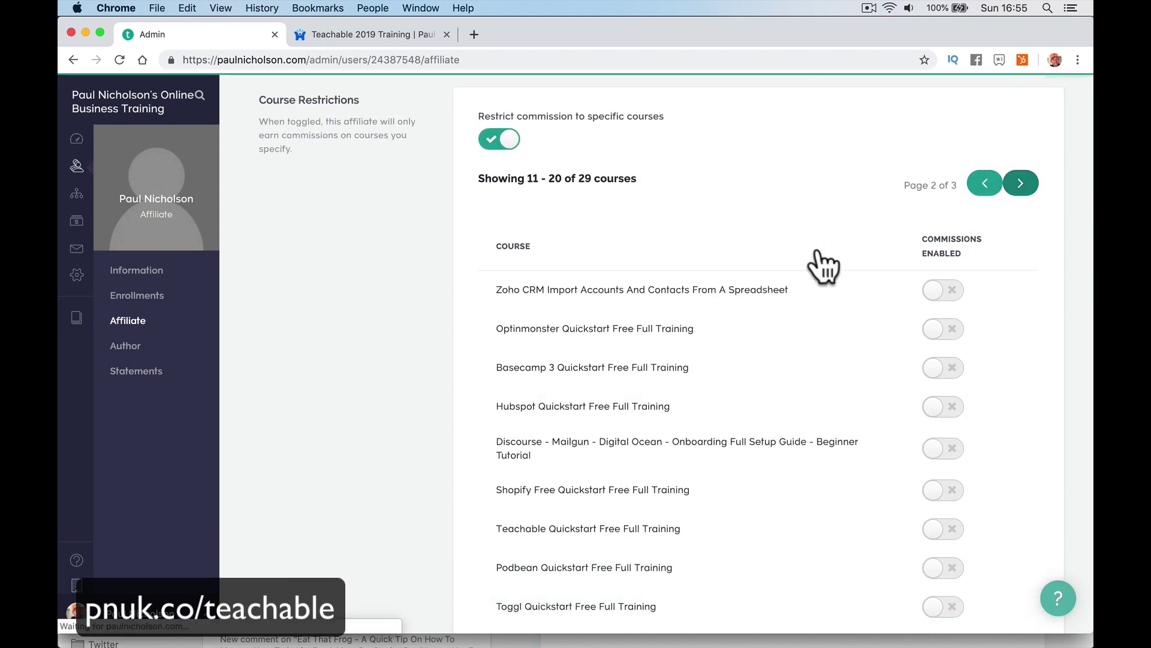
pyautogui.scroll(-3, 766, 273)
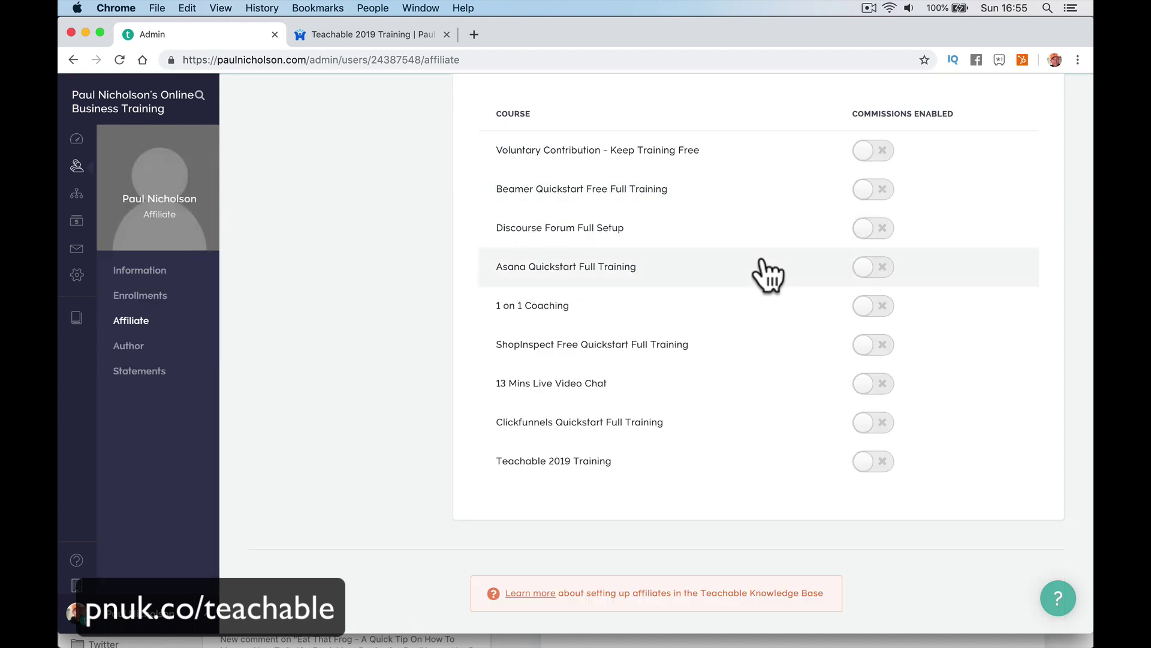
pyautogui.click(870, 463)
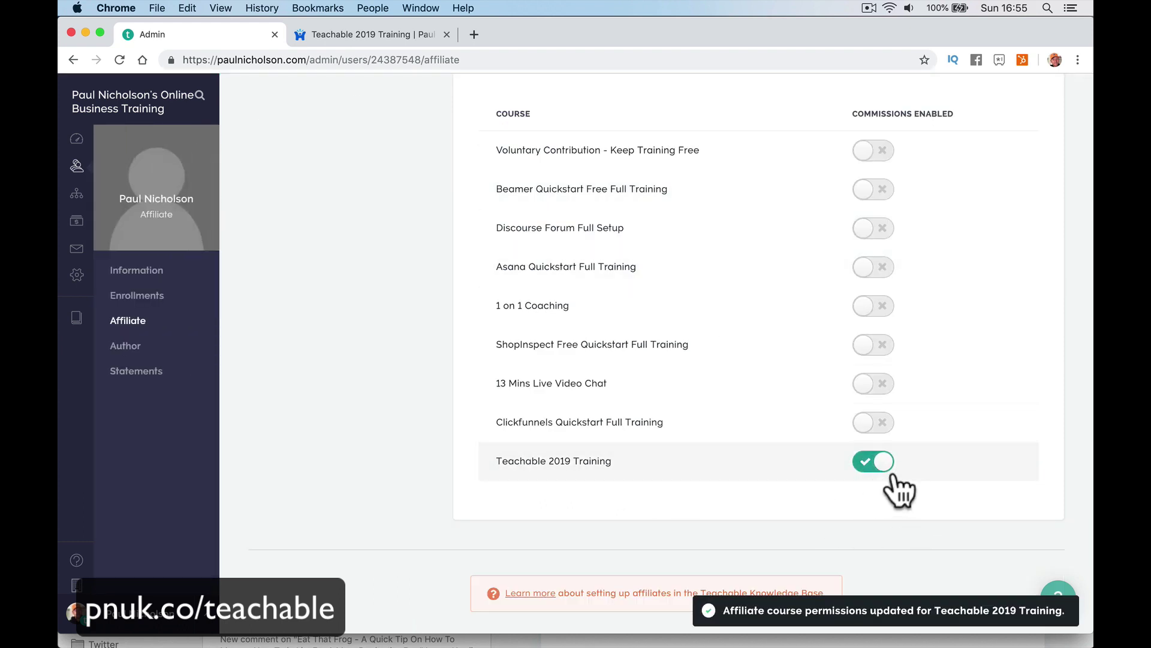
# Switch to Safari, where the school is shown as the student sees it.
pyautogui.scroll(5, 828, 479)
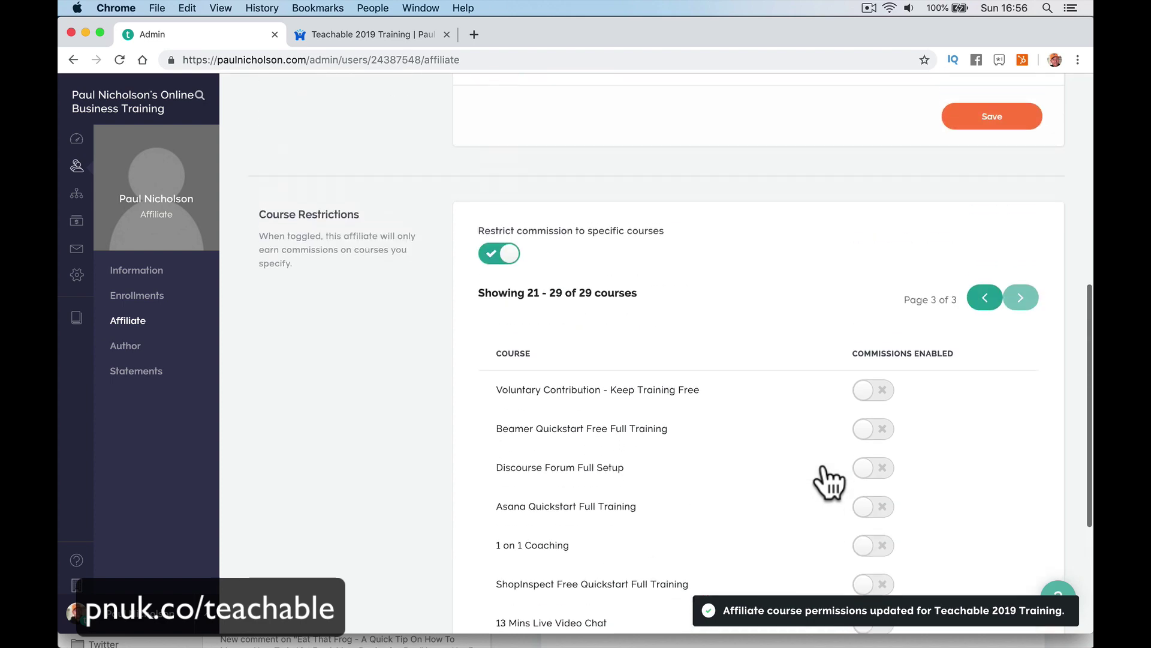
pyautogui.scroll(5, 783, 279)
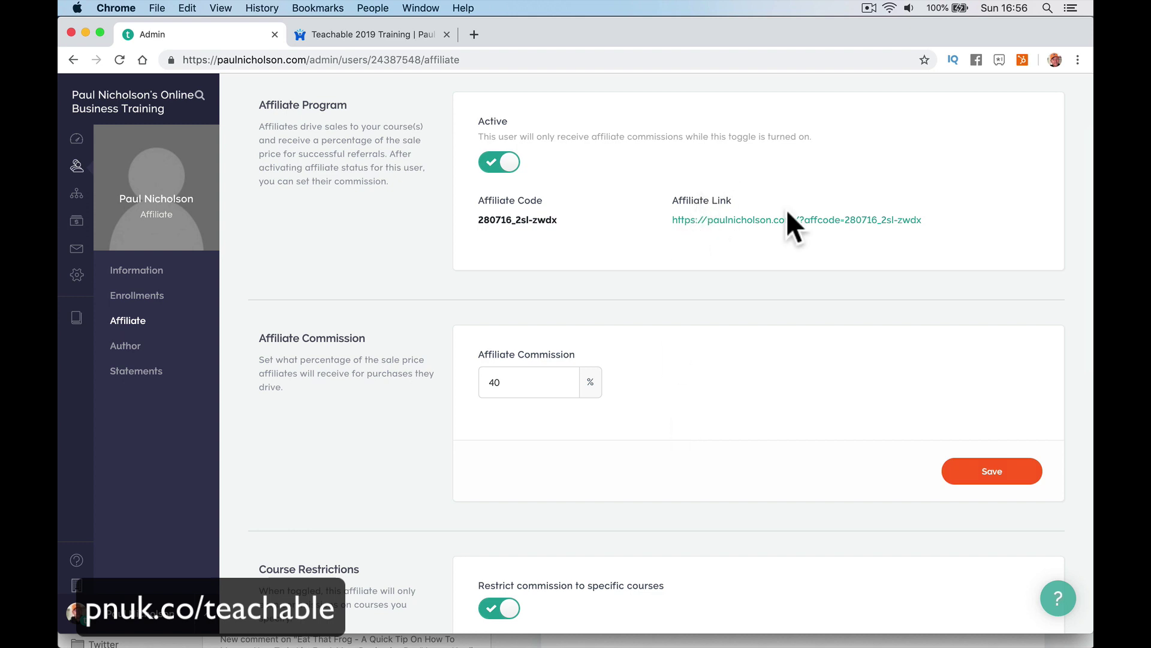
pyautogui.moveTo(410, 640)
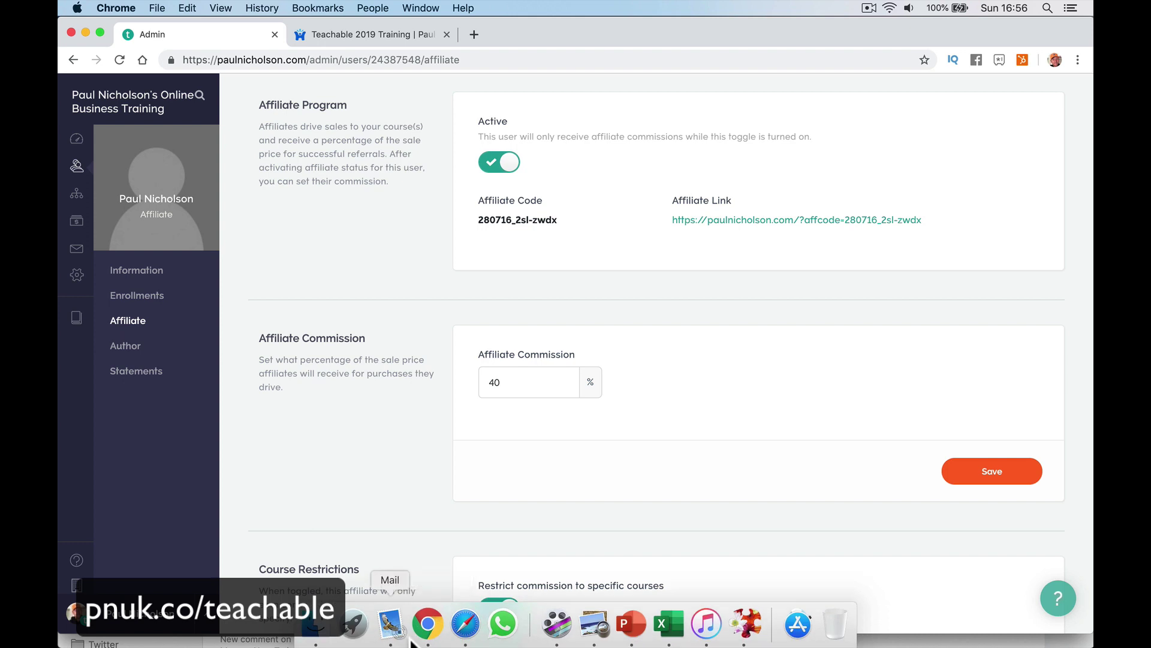
pyautogui.click(465, 623)
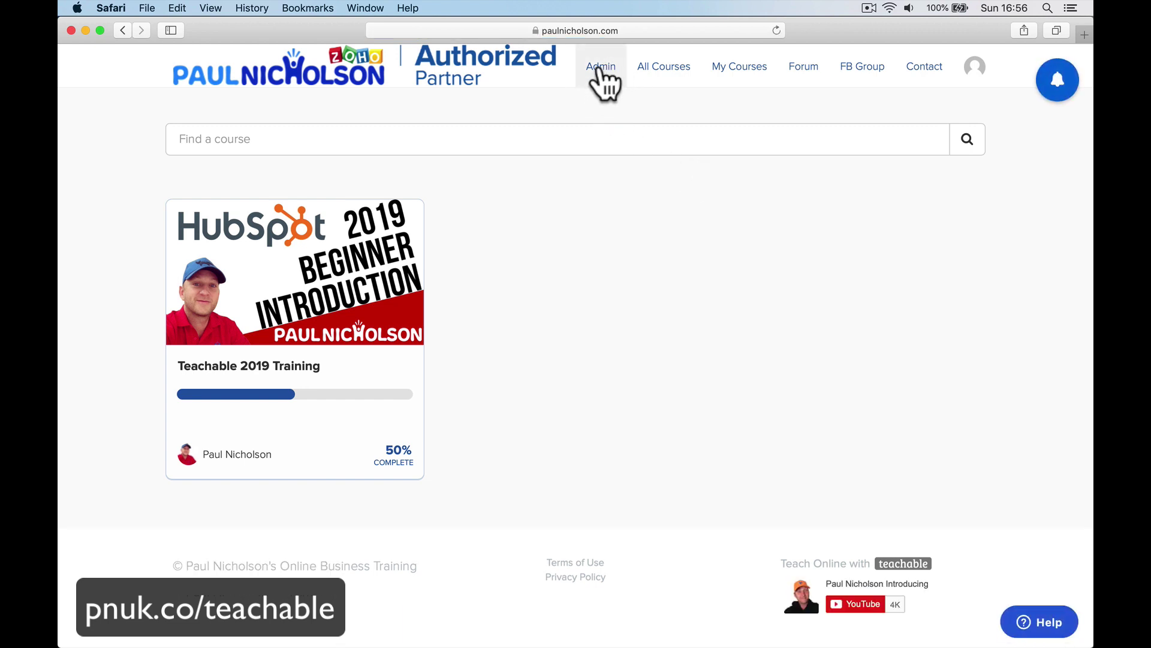
# Browse the affiliate's Sales, Settings and Payout Details pages, then scroll the Dashboard to Affiliate Links.
pyautogui.click(600, 72)
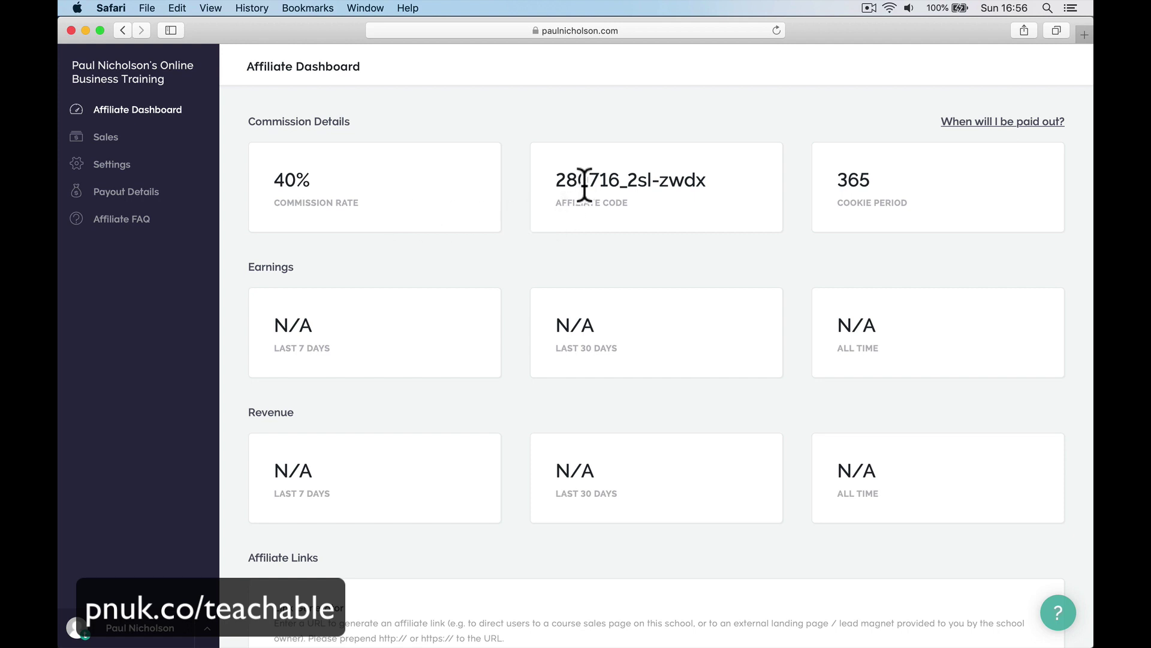
pyautogui.click(212, 172)
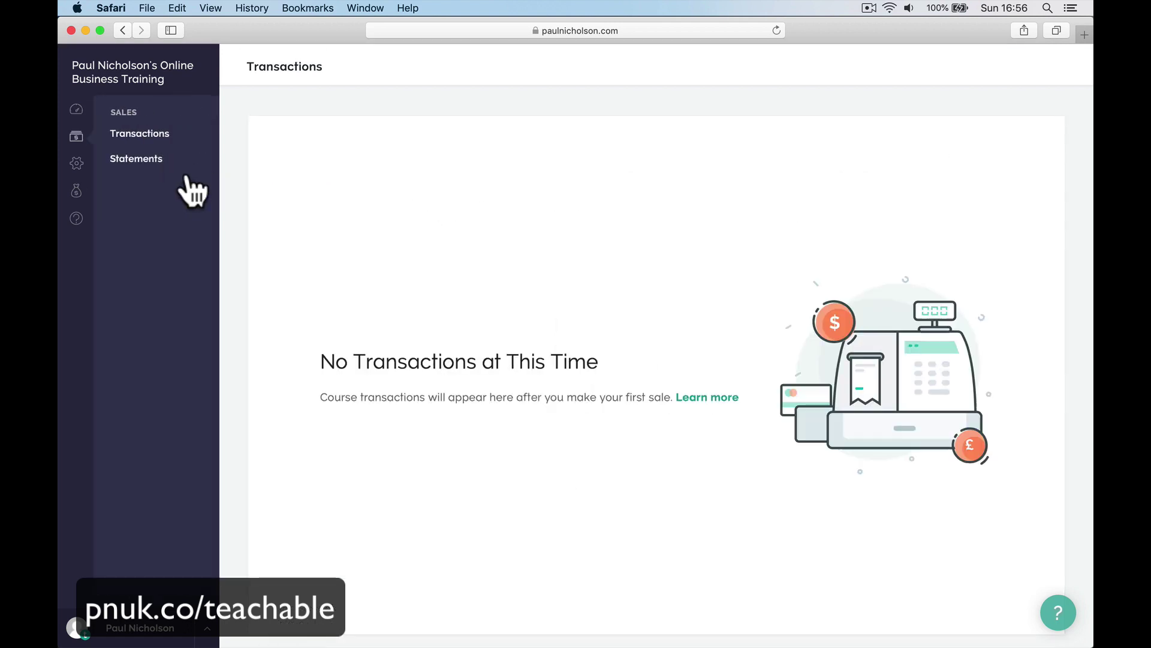
pyautogui.click(76, 163)
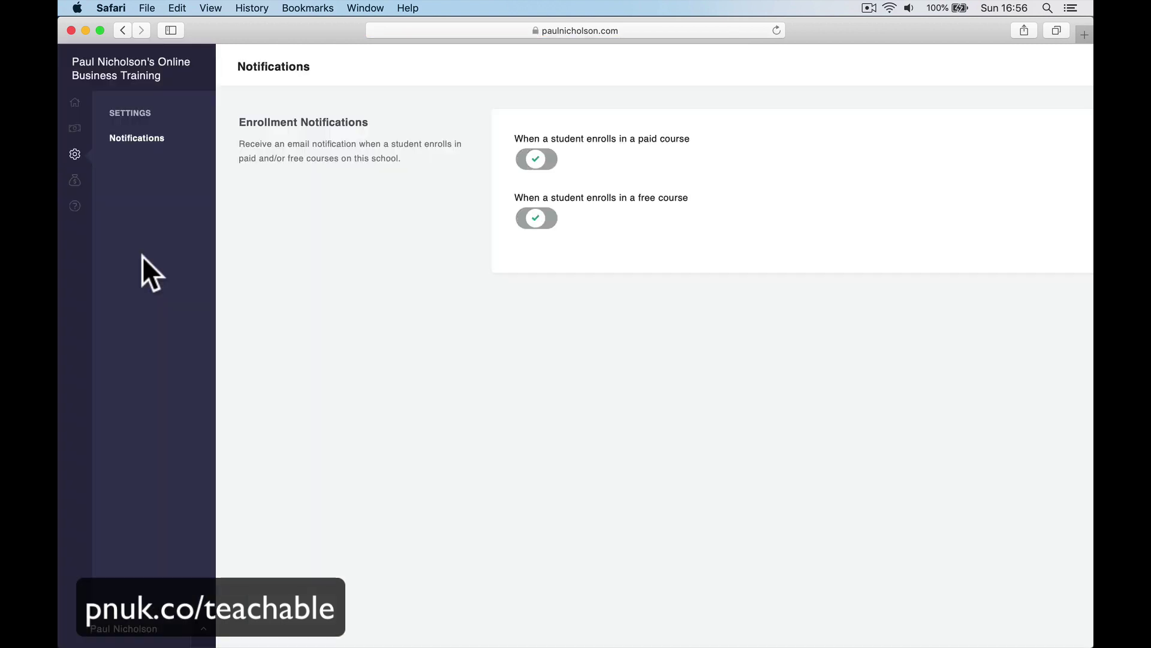
pyautogui.click(75, 192)
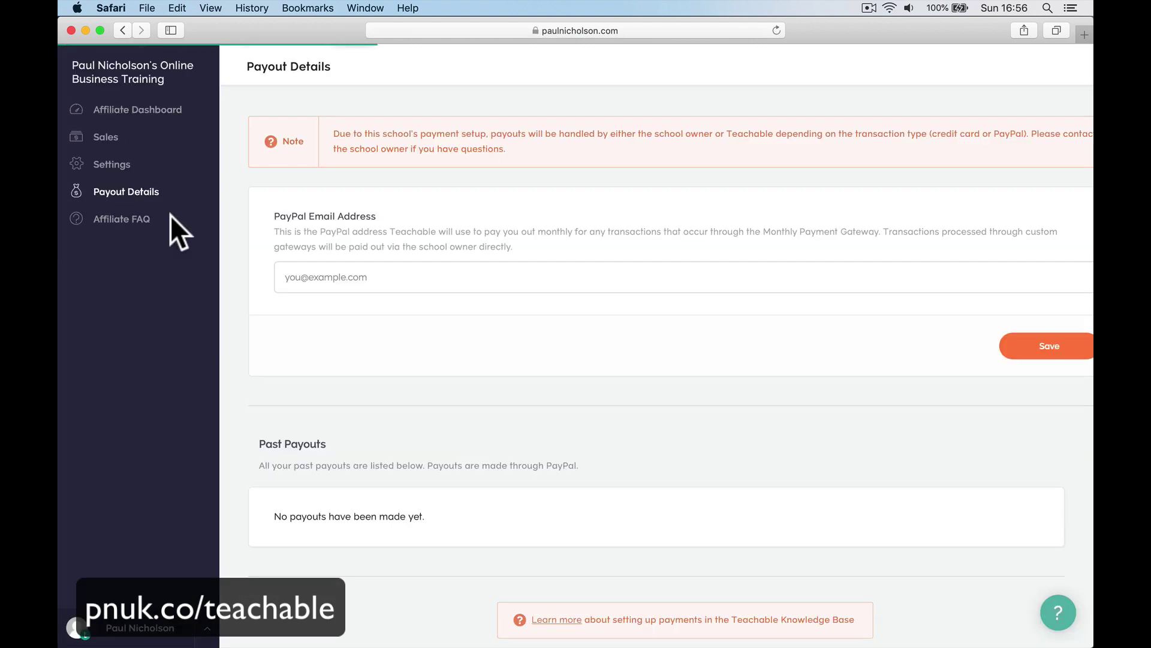
pyautogui.click(321, 276)
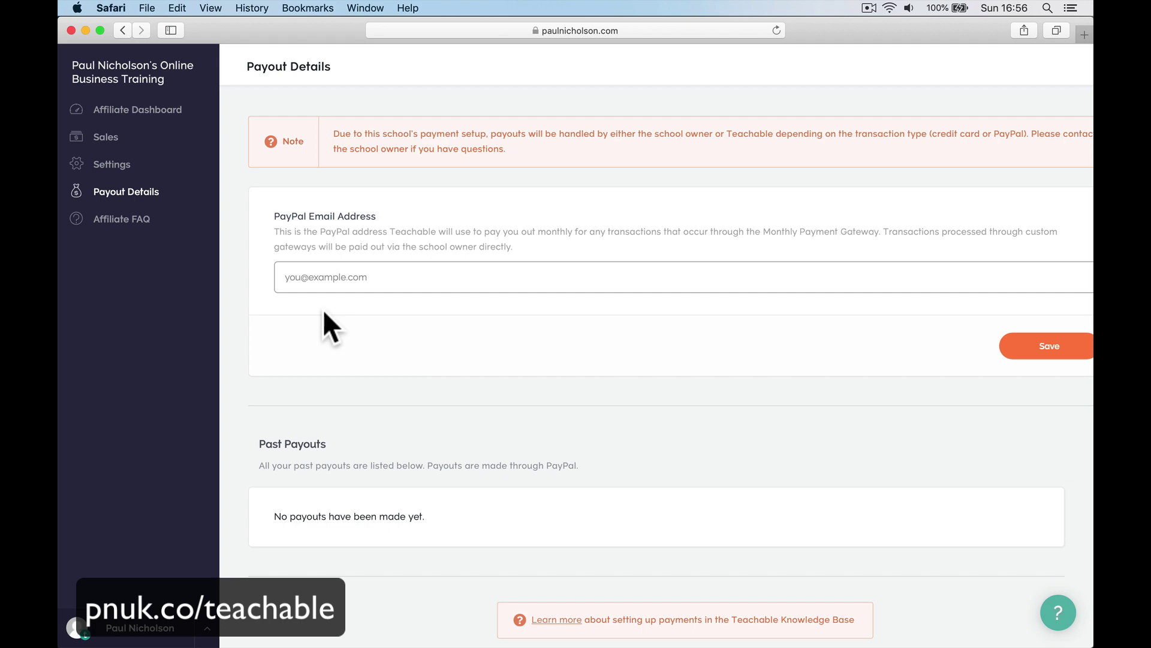
pyautogui.click(117, 113)
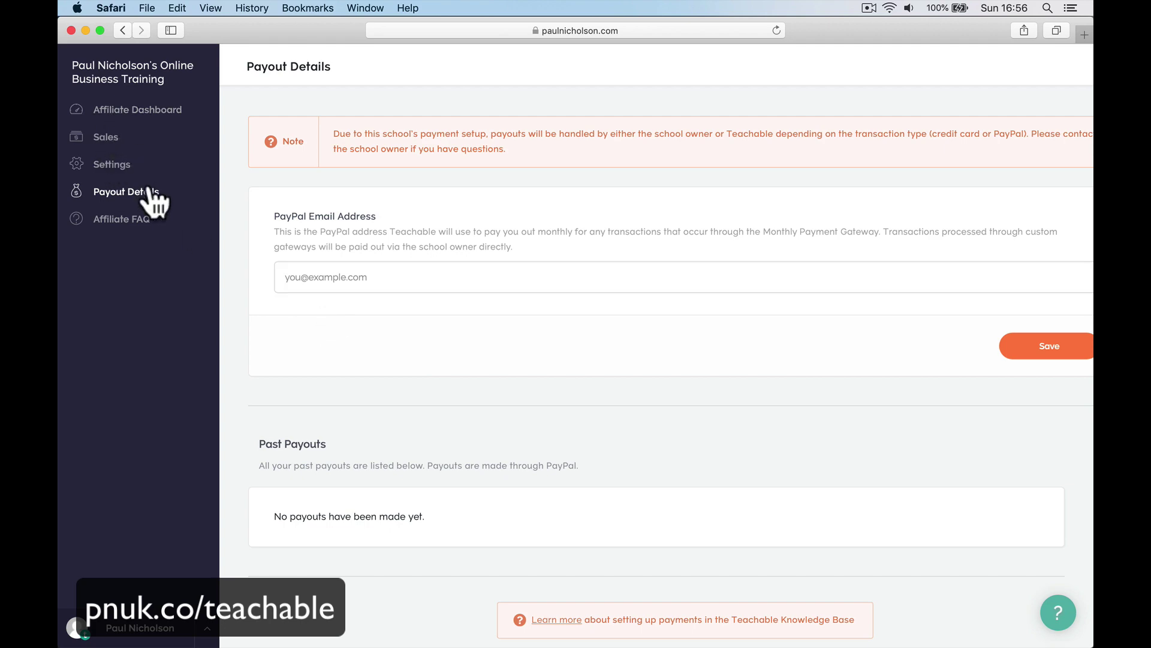
pyautogui.scroll(-5, 352, 440)
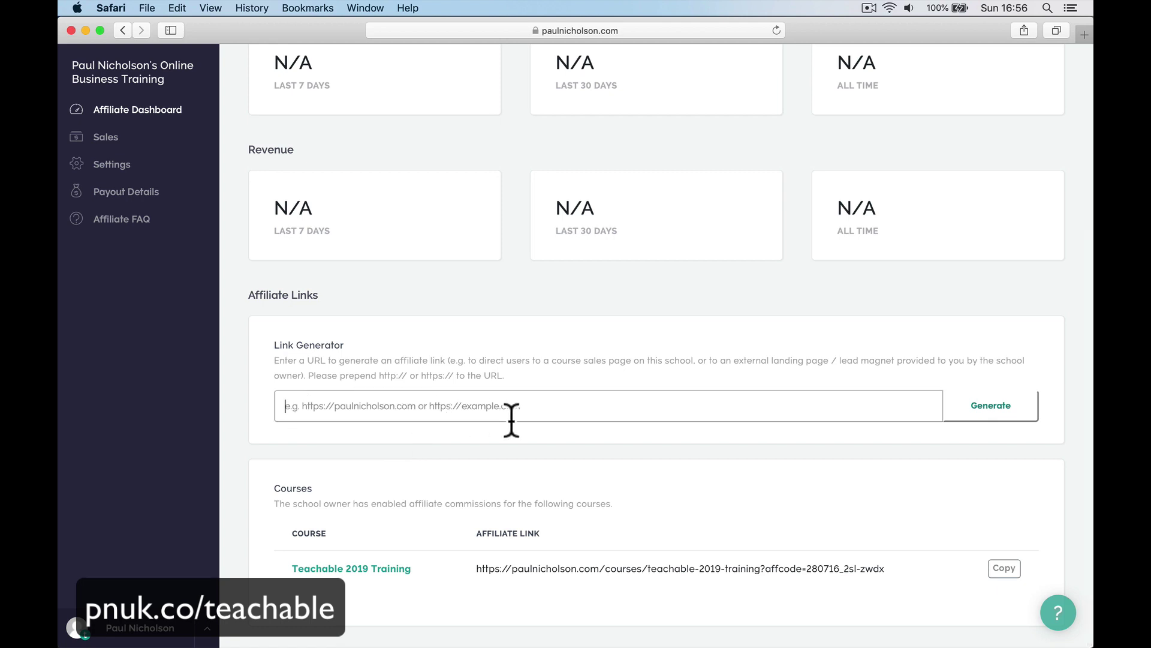
# Load the school's site in a new tab, open Teachable 2019 Training, then close the extra tab.
pyautogui.moveTo(475, 640)
pyautogui.click(1084, 34)
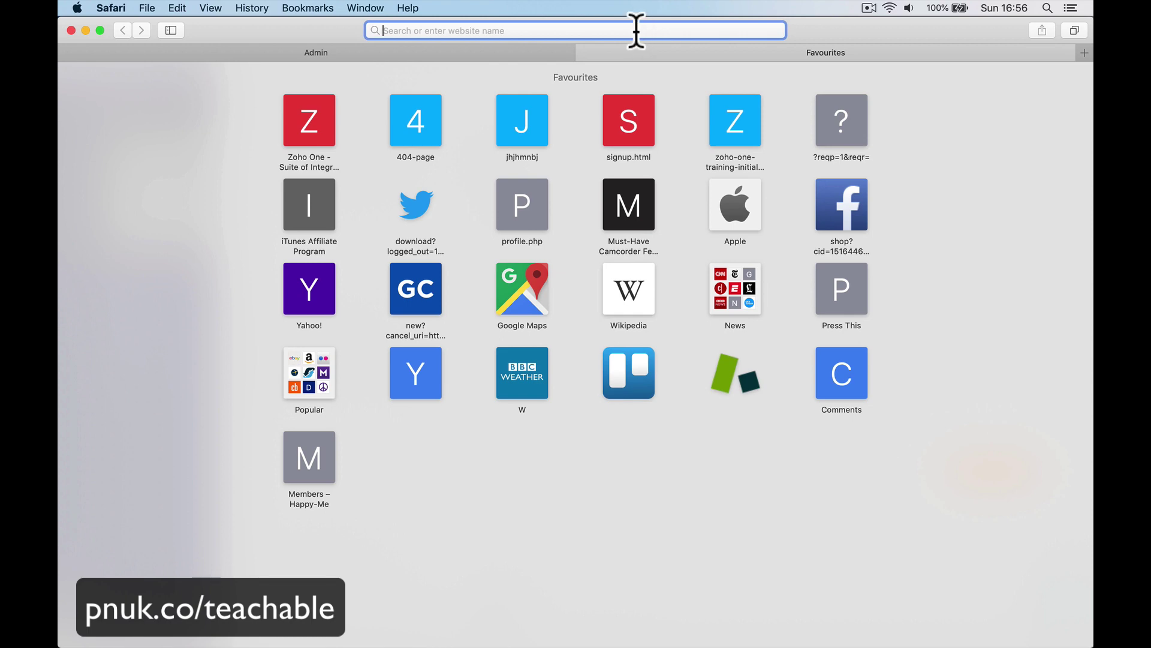
pyautogui.write('paulnicholson.com')
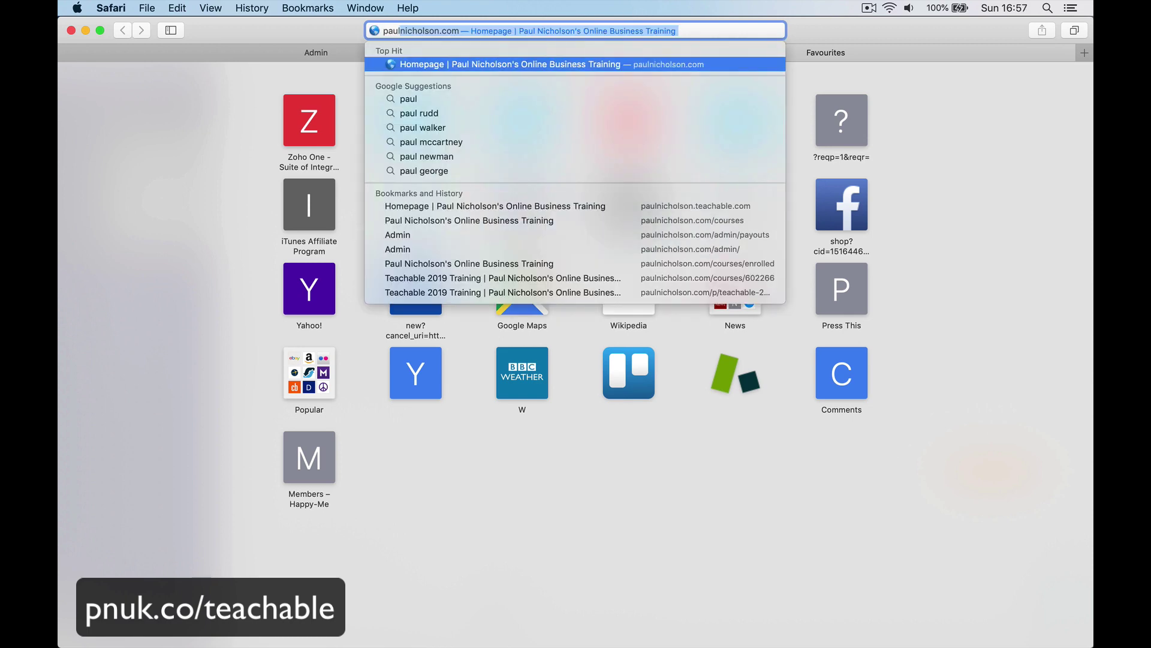
pyautogui.press('Return')
pyautogui.click(382, 293)
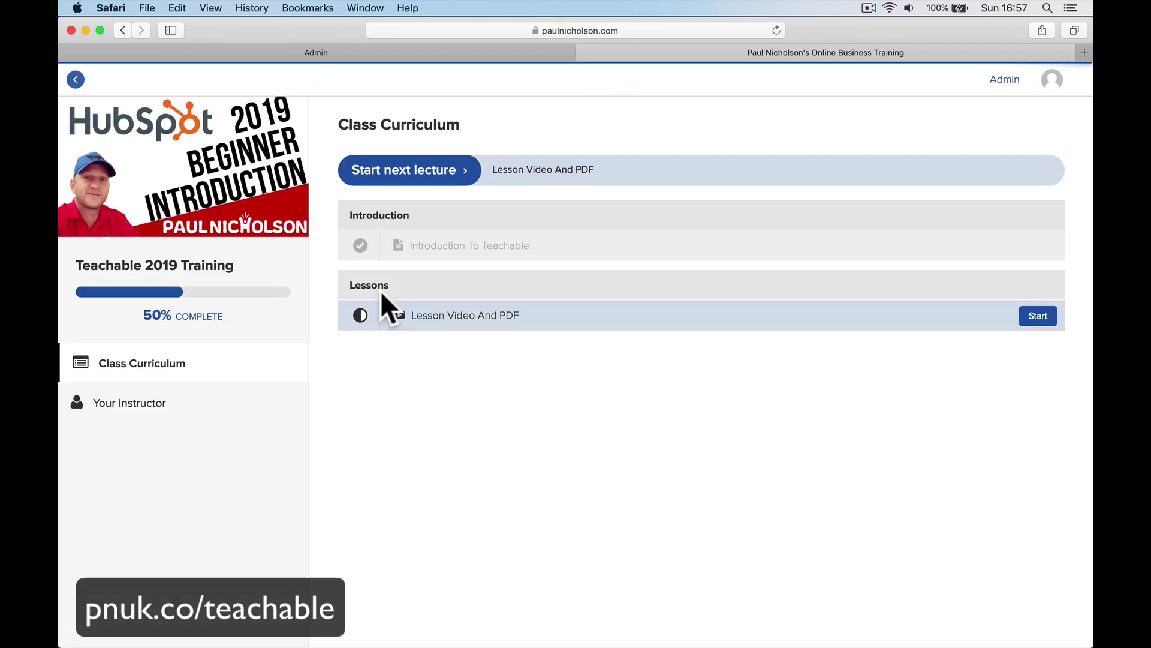
pyautogui.click(1038, 90)
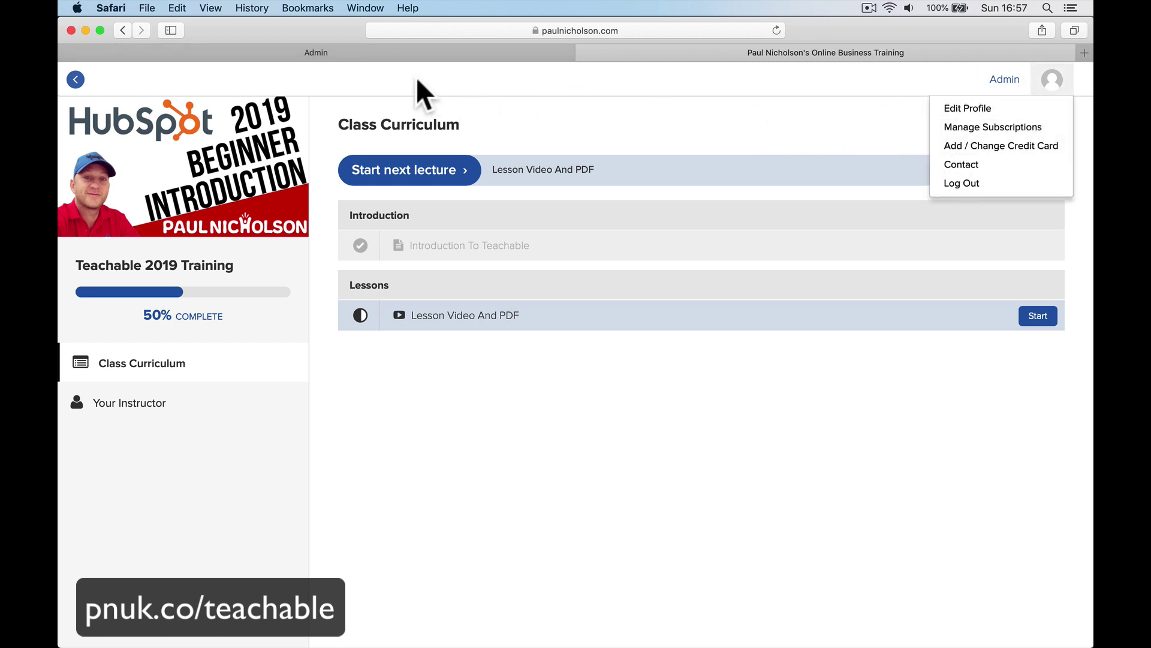
pyautogui.click(580, 30)
pyautogui.click(839, 57)
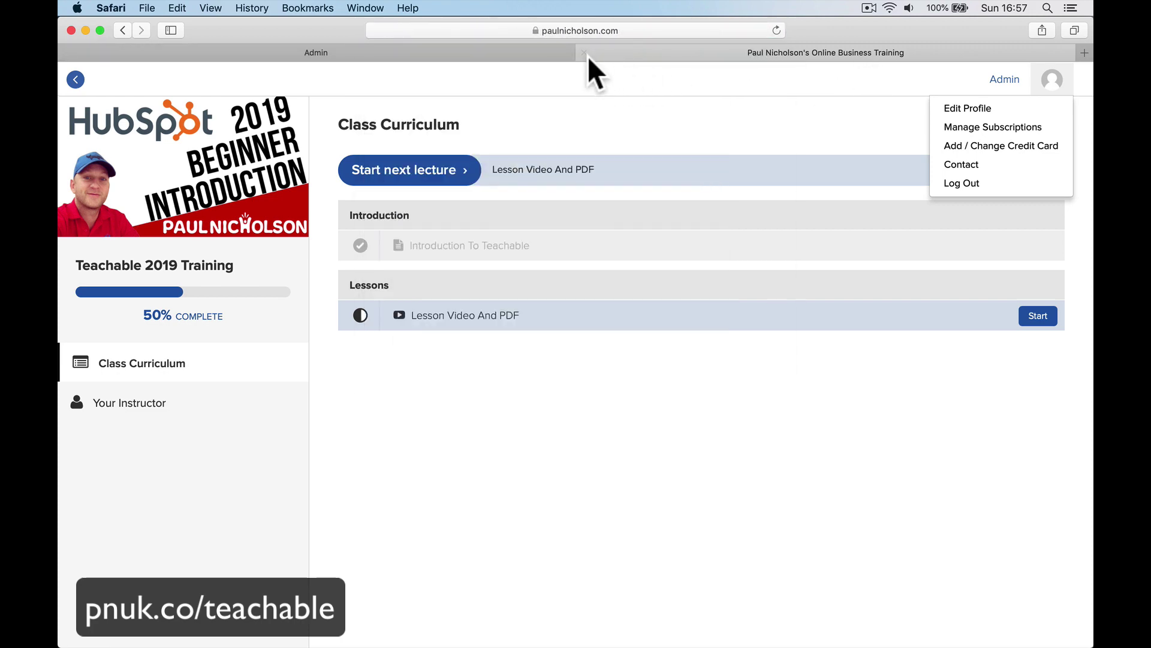
pyautogui.click(584, 53)
pyautogui.scroll(5, 708, 89)
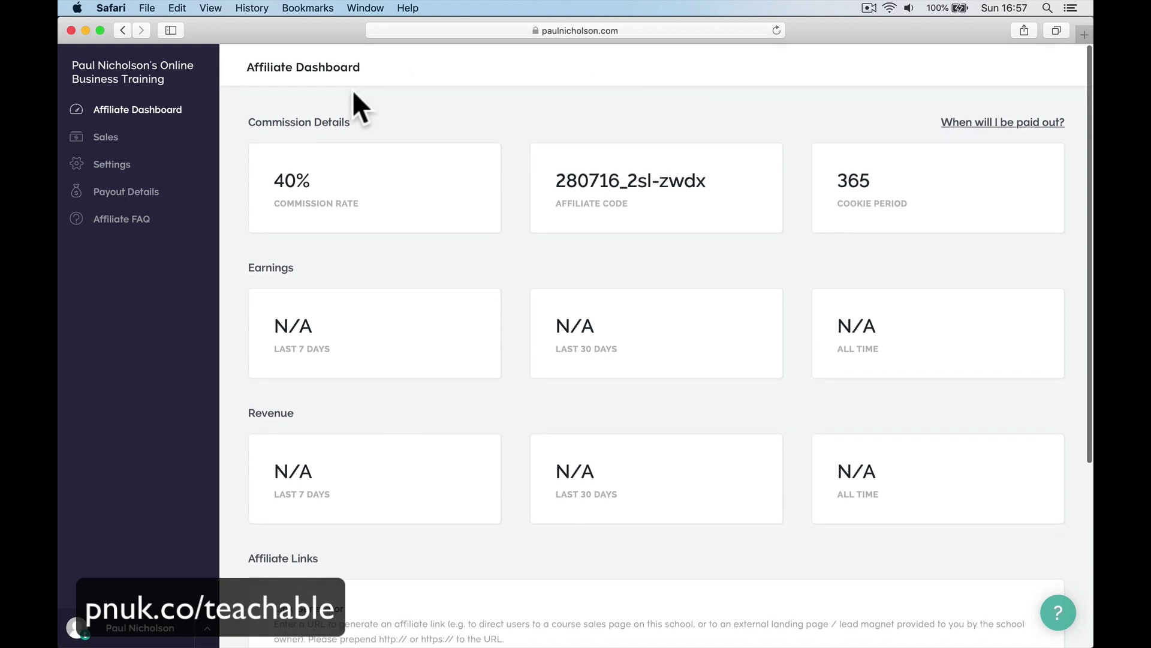
# Copy the Teachable 2019 Training course link from the school homepage and return to the Affiliate Dashboard.
pyautogui.rightClick(135, 70)
pyautogui.click(159, 75)
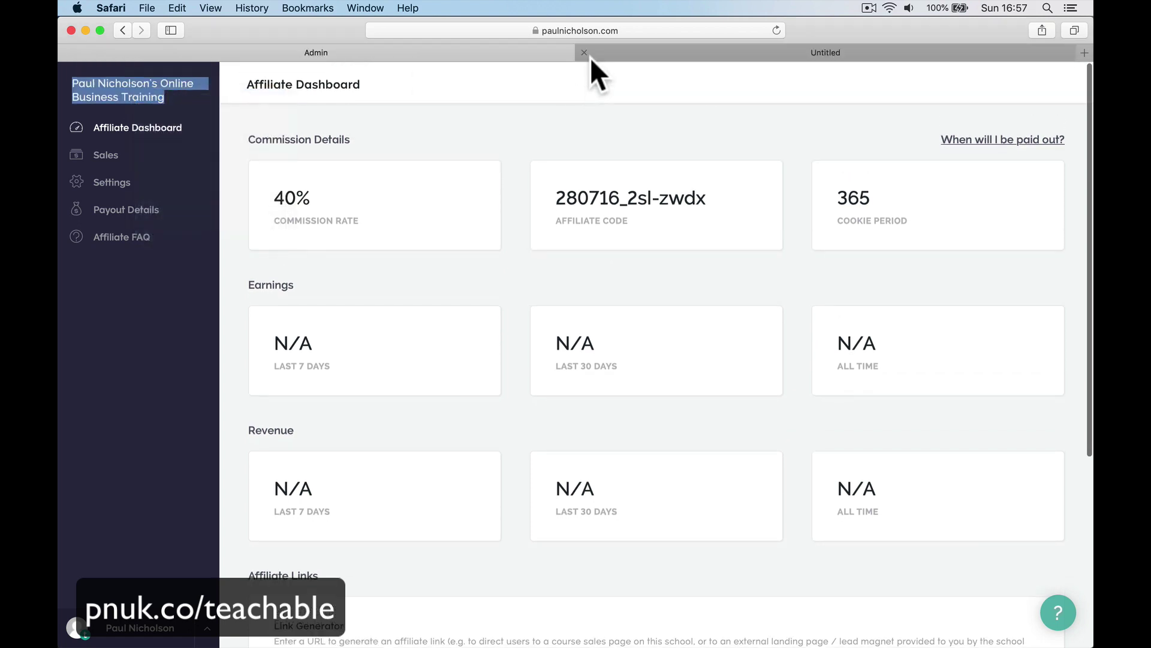
pyautogui.click(752, 58)
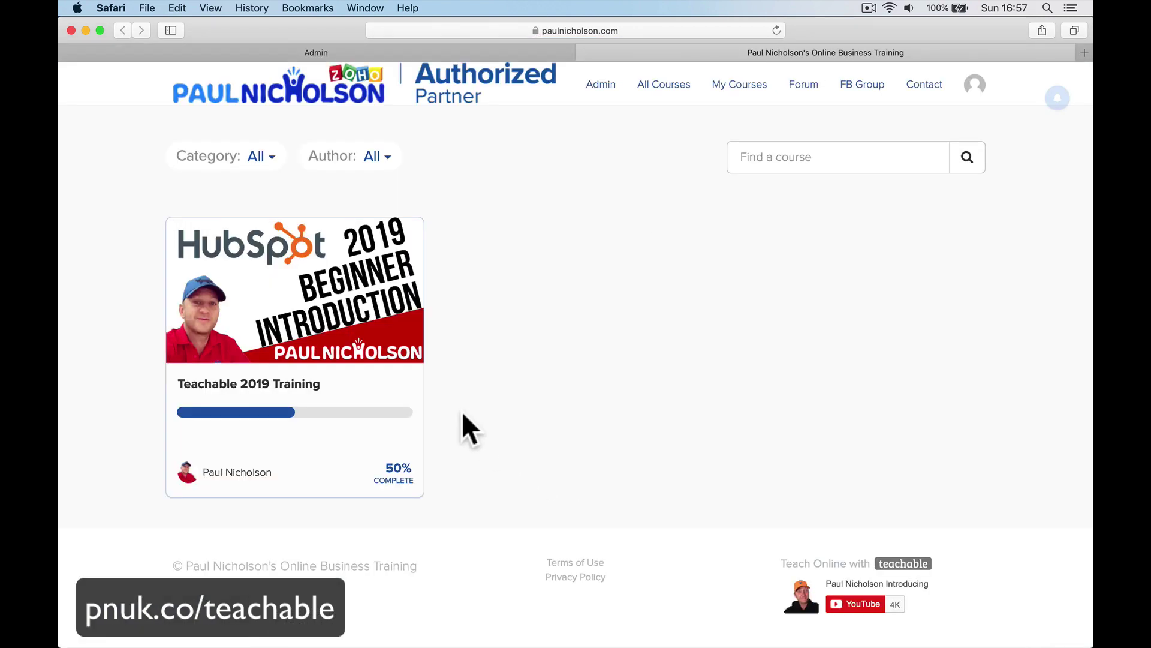
pyautogui.rightClick(311, 291)
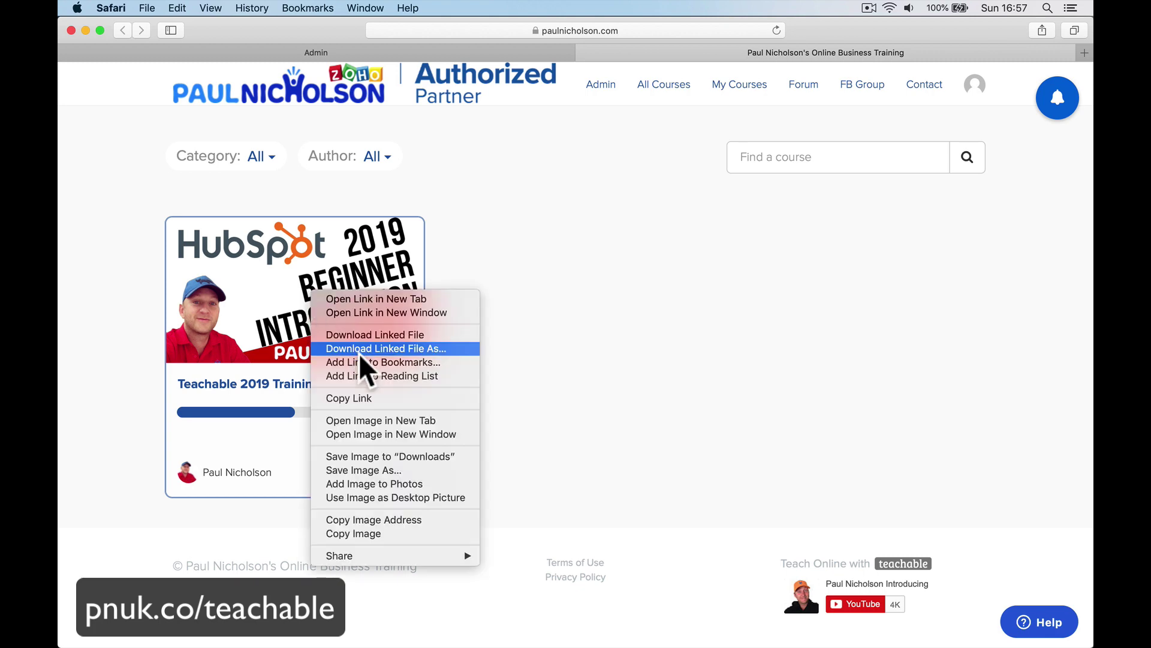
pyautogui.click(374, 399)
pyautogui.click(344, 54)
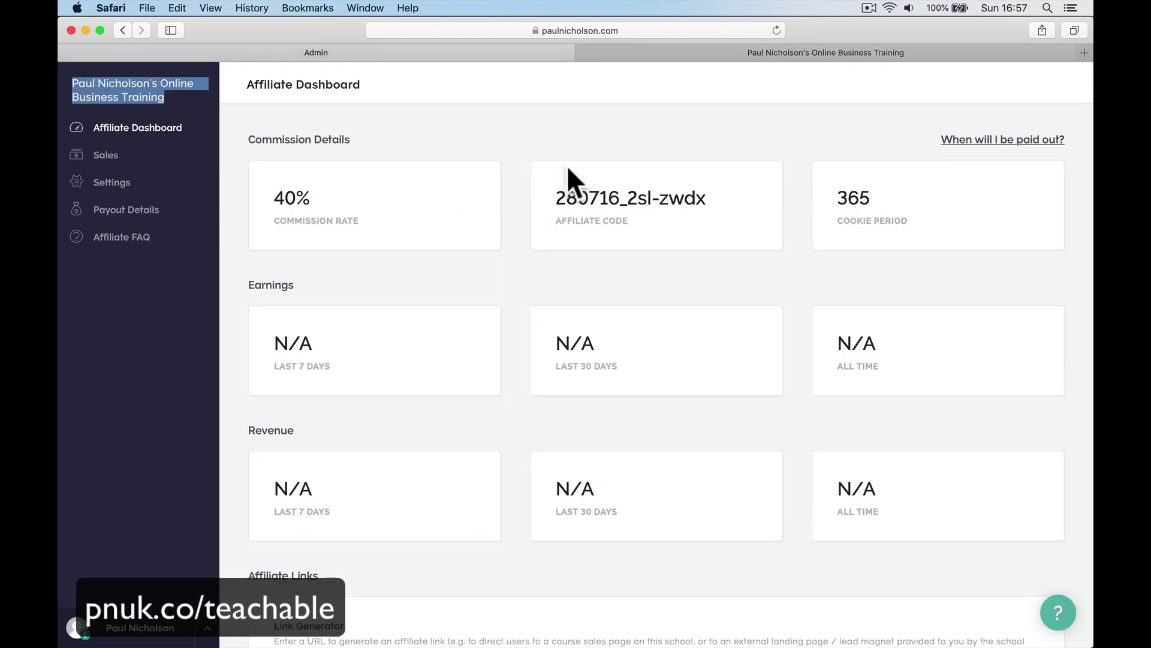
# Trim the pasted course URL to the domain, copy the Teachable 2019 Training affiliate link, then view payout timing help.
pyautogui.scroll(-5, 566, 164)
pyautogui.click(532, 411)
pyautogui.press('super+v')
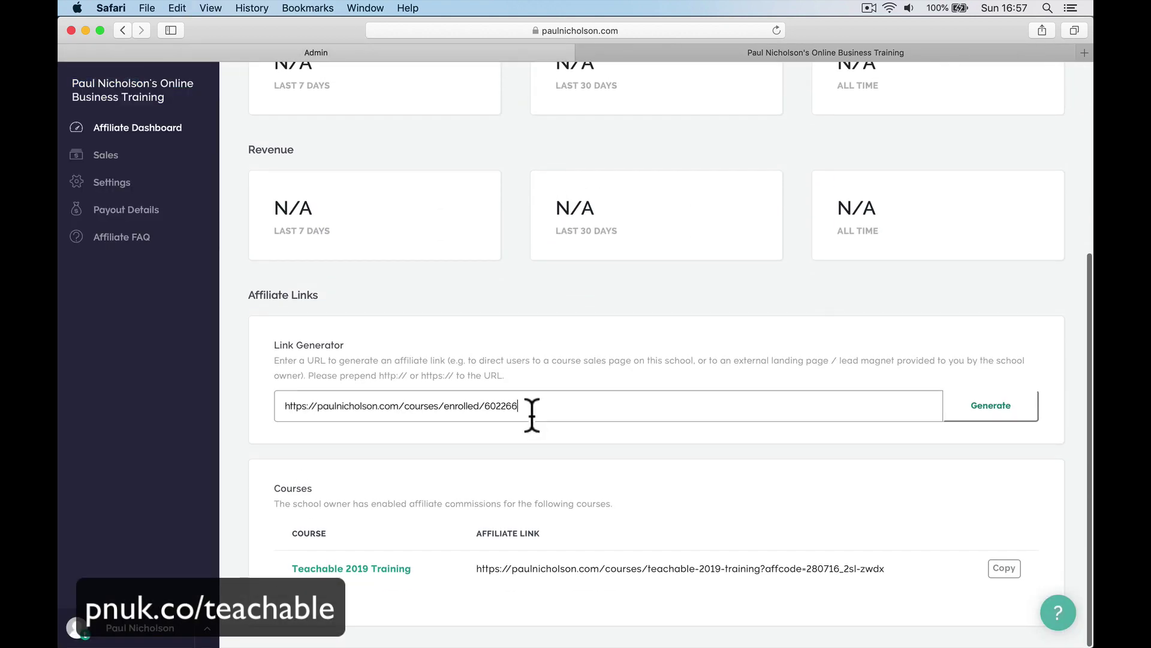
pyautogui.moveTo(405, 406); pyautogui.dragTo(559, 400)
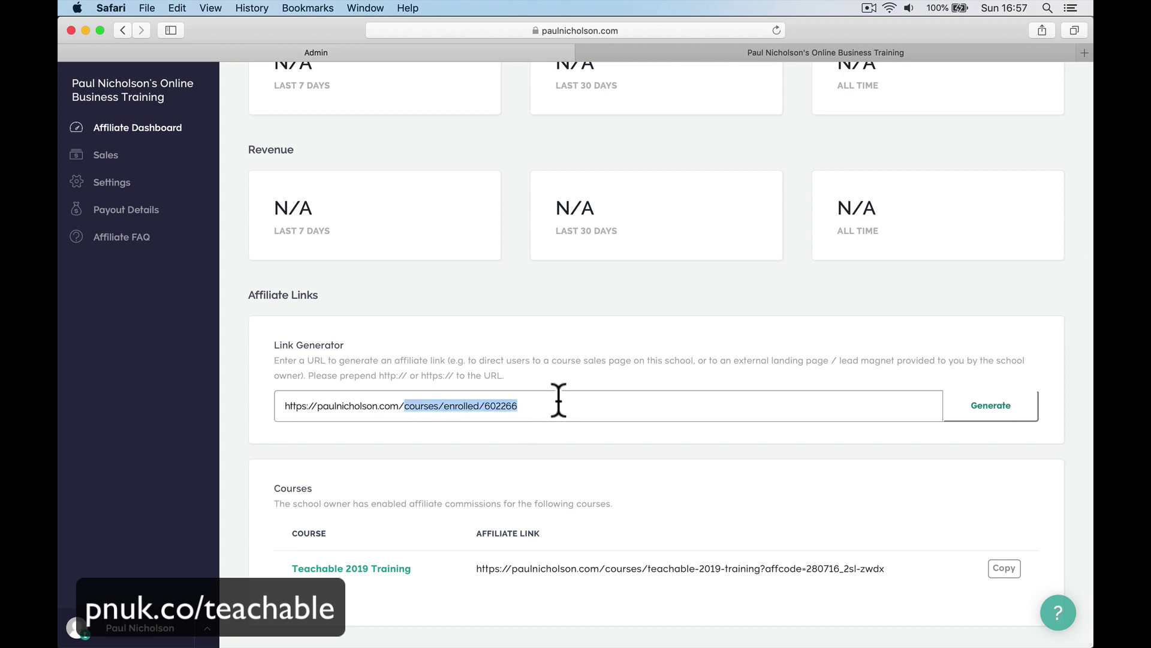
pyautogui.press('BackSpace')
pyautogui.press('BackSpace')
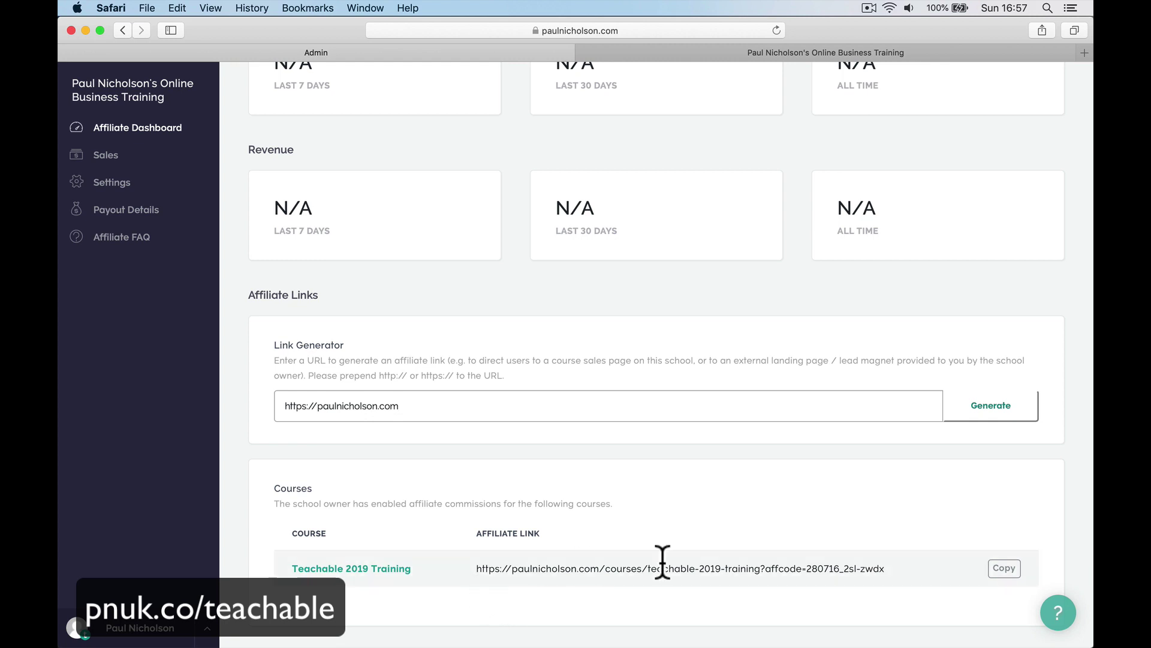
pyautogui.click(1011, 570)
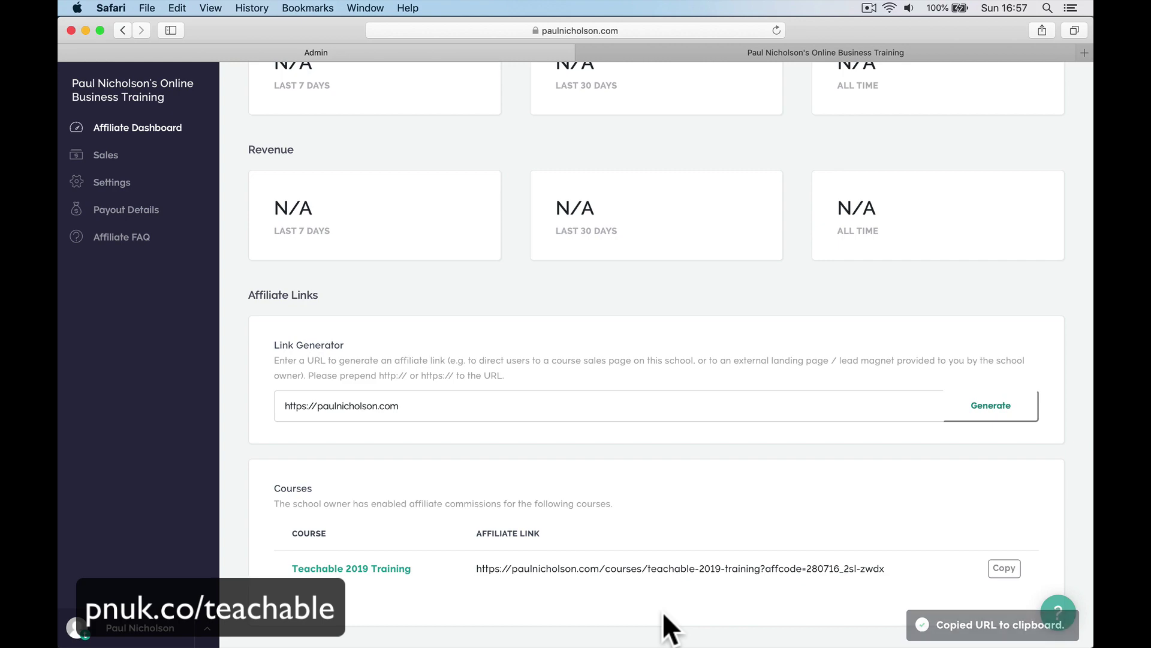
pyautogui.scroll(5, 663, 612)
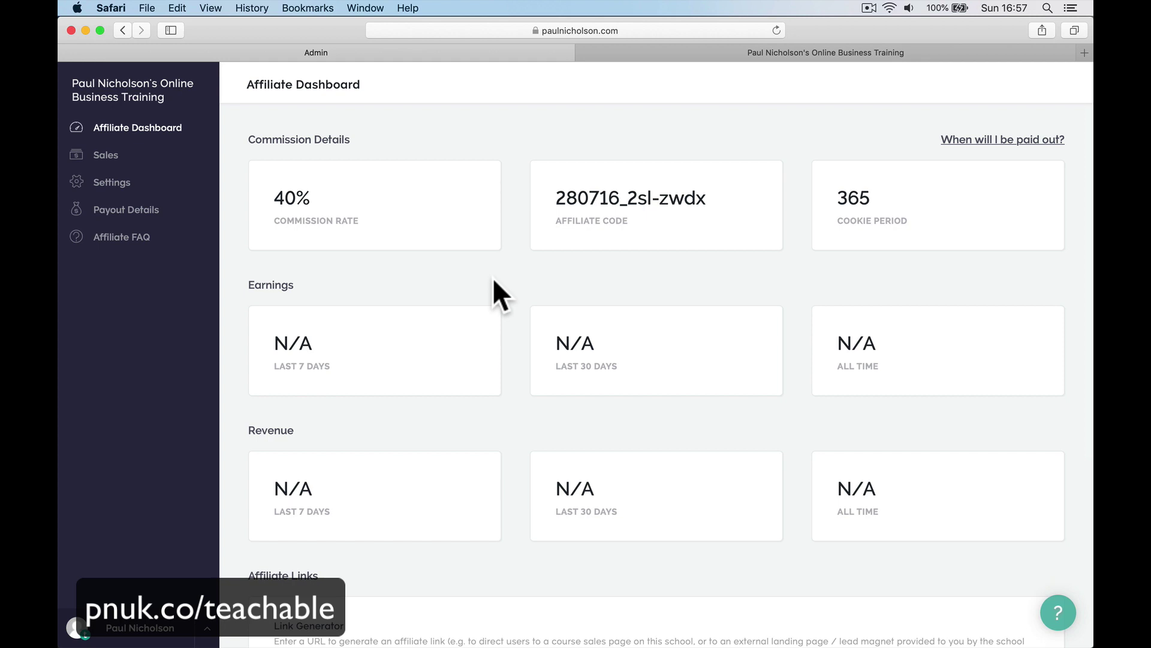
pyautogui.click(962, 140)
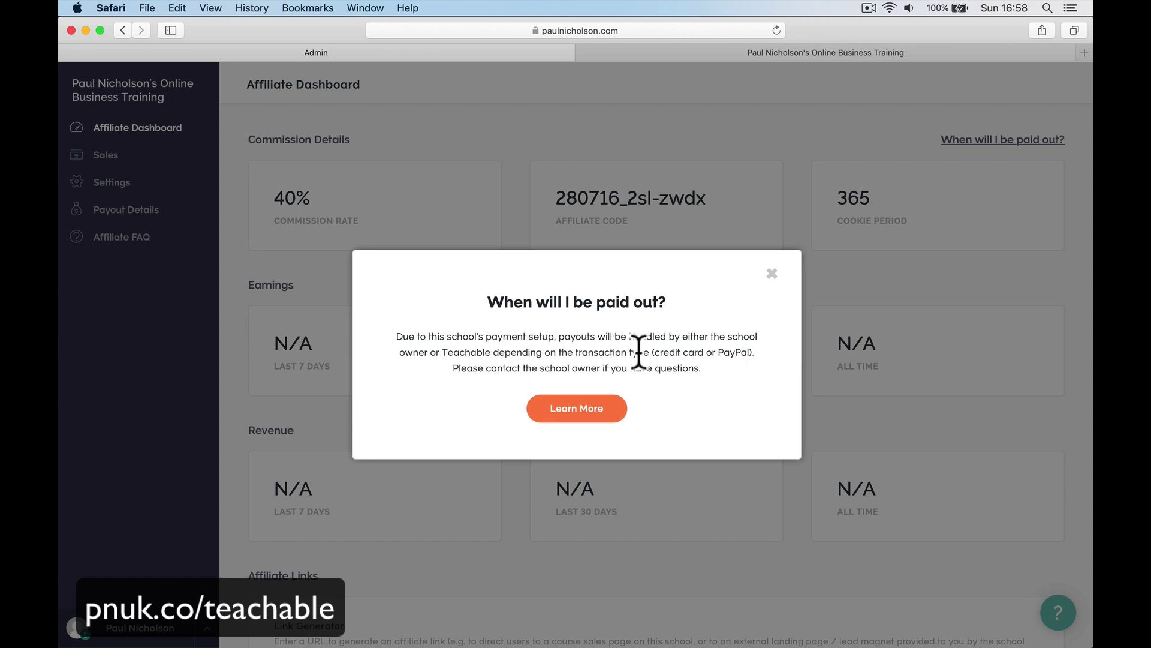
# Open the payout help's Learn More article, then close the missing support.teachable.com page.
pyautogui.click(587, 415)
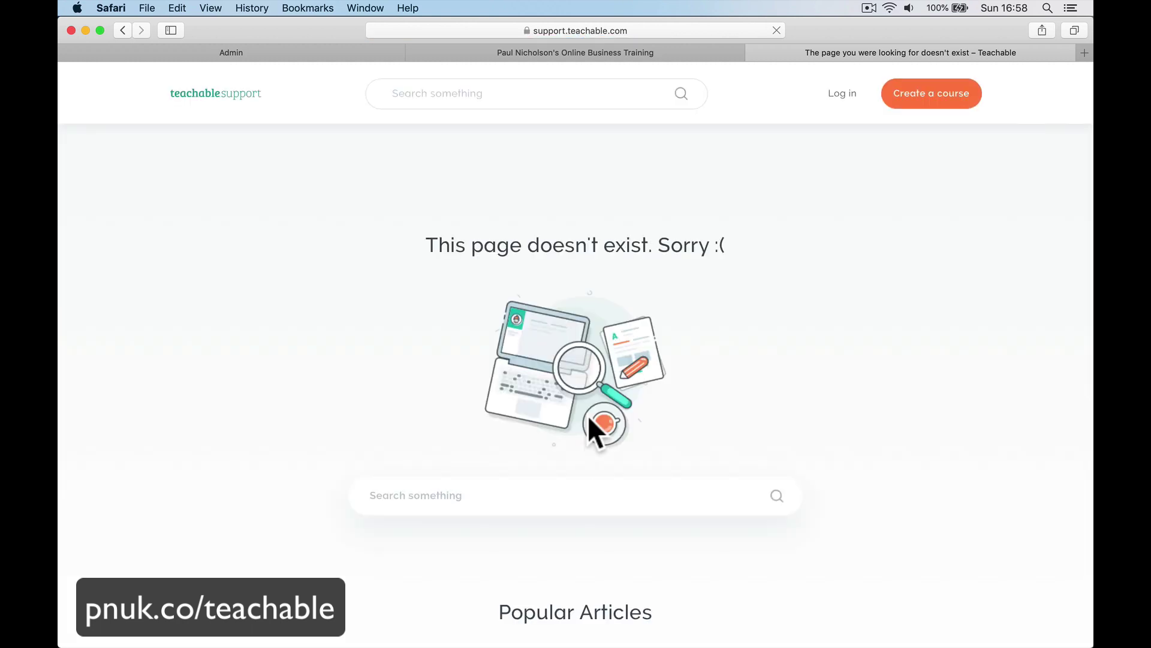
pyautogui.click(753, 53)
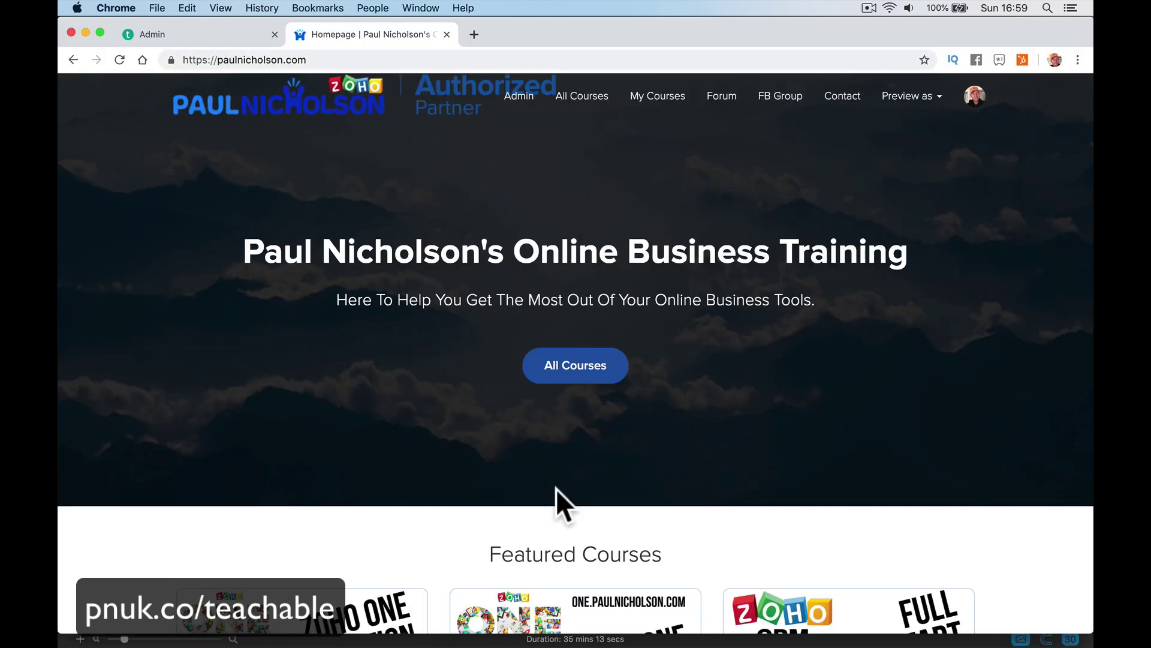
# Search all courses for 'teachab' and open the Teachable Quickstart course page.
pyautogui.scroll(-3, 556, 488)
pyautogui.scroll(3, 558, 492)
pyautogui.click(587, 99)
pyautogui.click(747, 168)
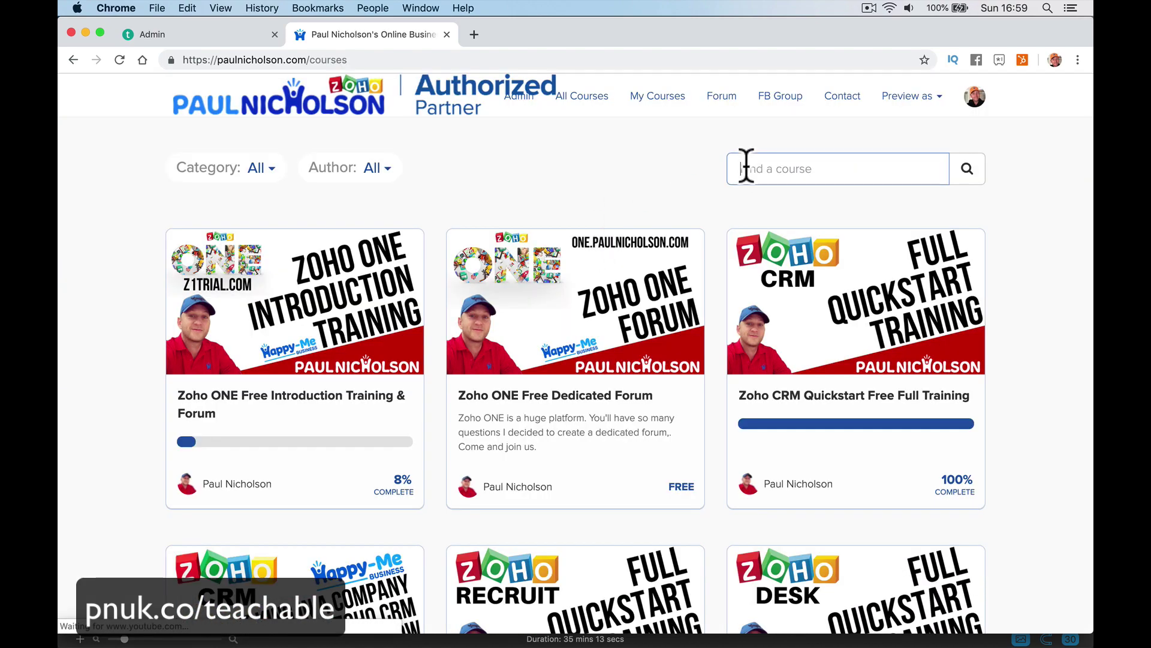
pyautogui.write('teachab')
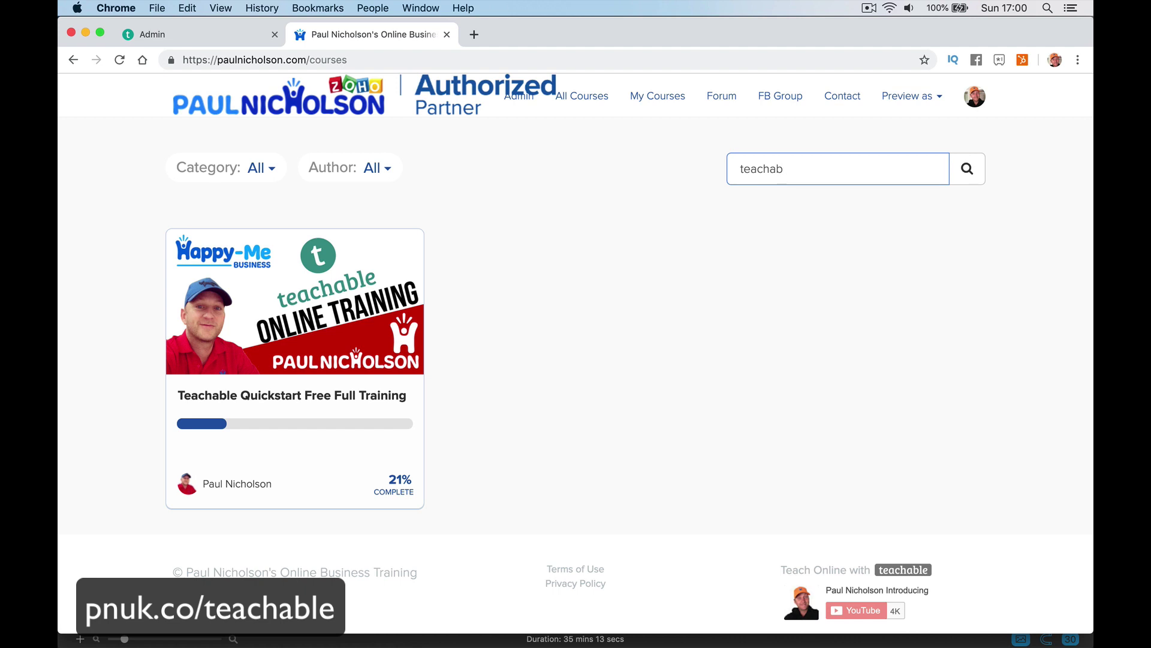
pyautogui.click(361, 316)
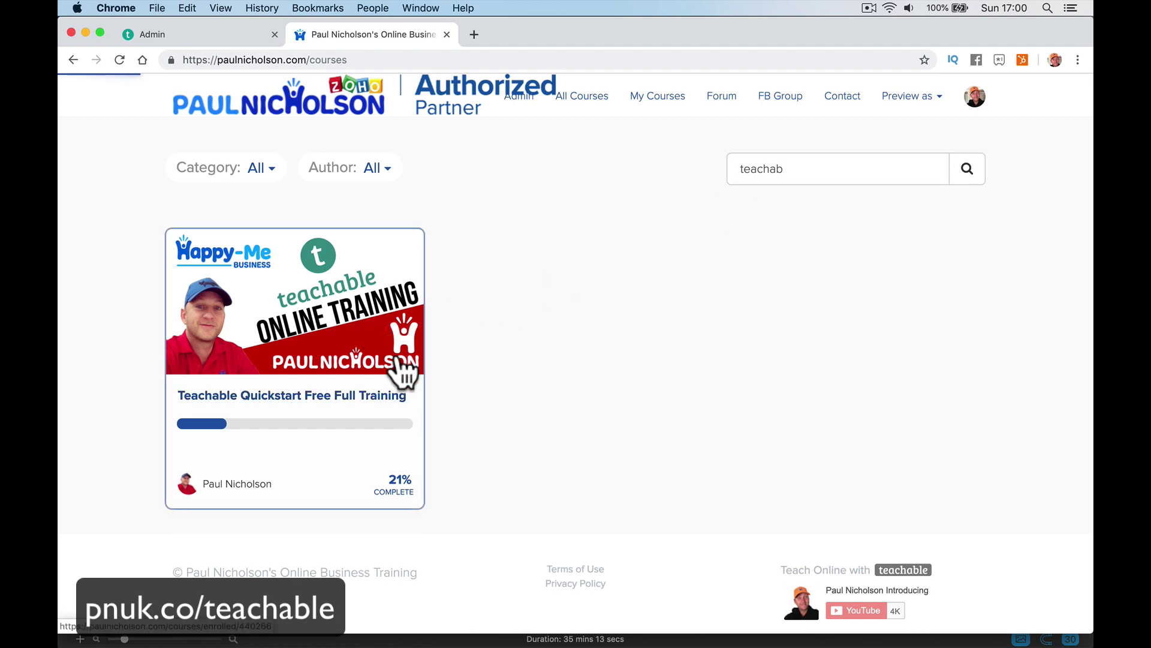
# Review the Teachable Quickstart curriculum and enroll in the course for free.
pyautogui.scroll(-10, 397, 354)
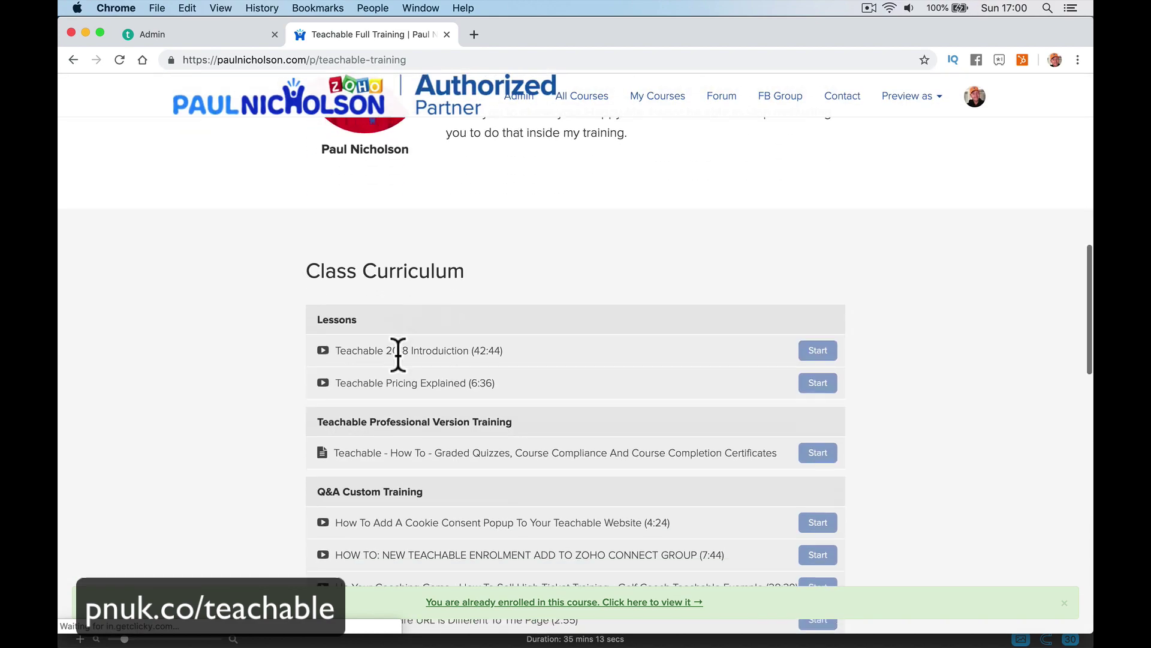
pyautogui.scroll(-3, 672, 570)
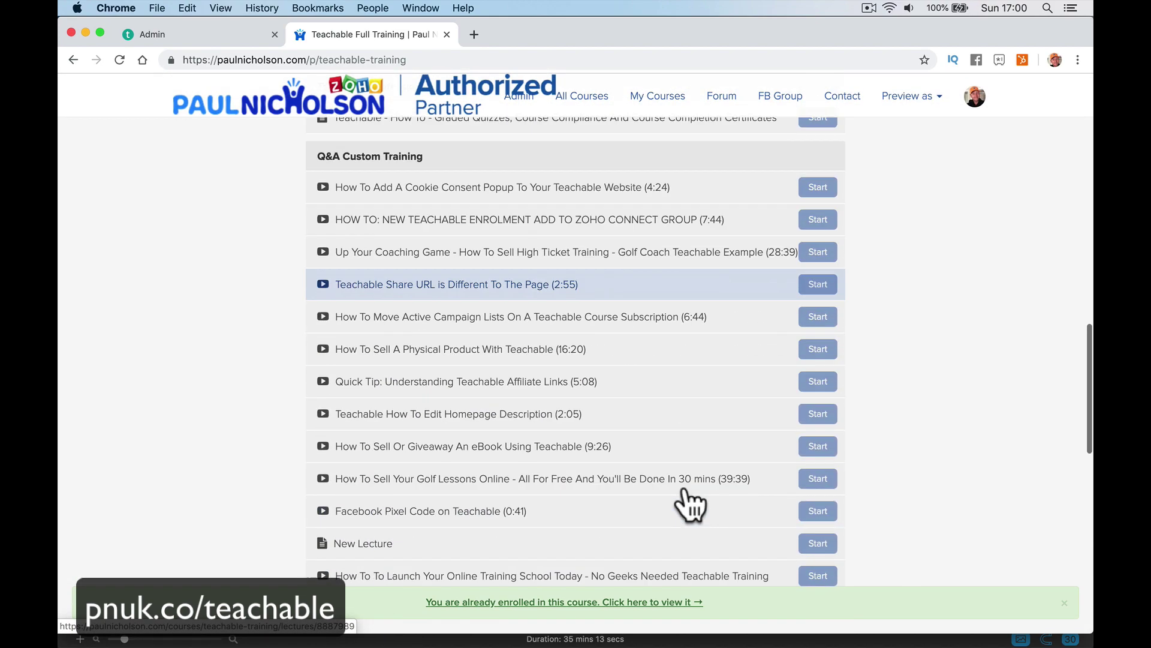
pyautogui.scroll(2, 461, 252)
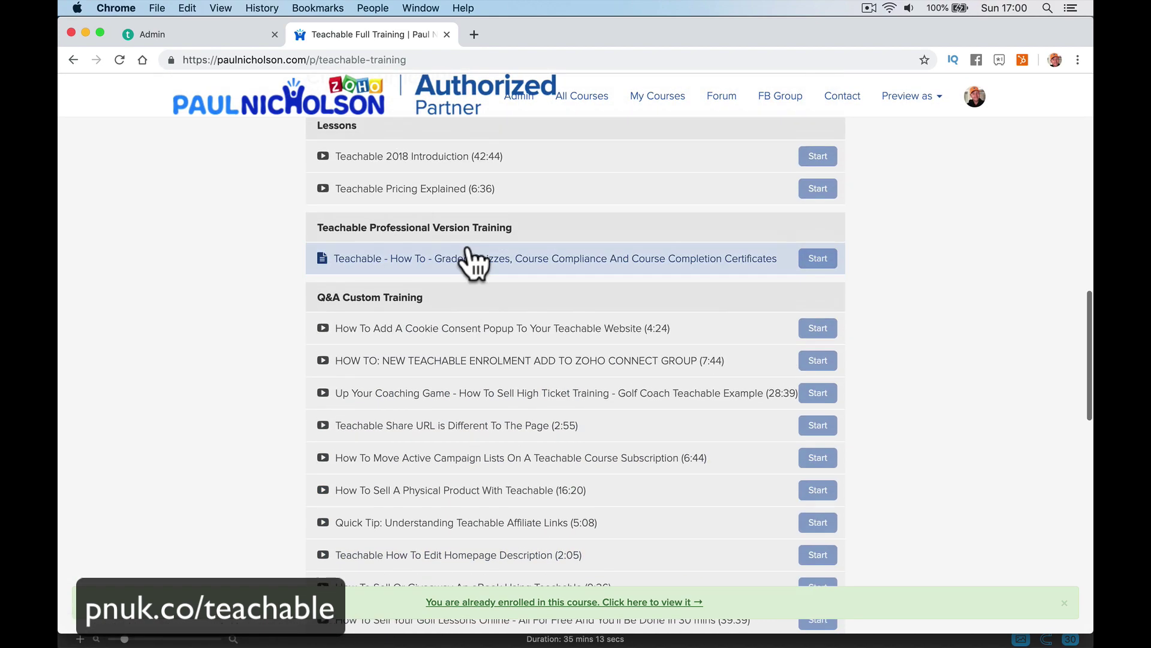
pyautogui.scroll(-2, 570, 212)
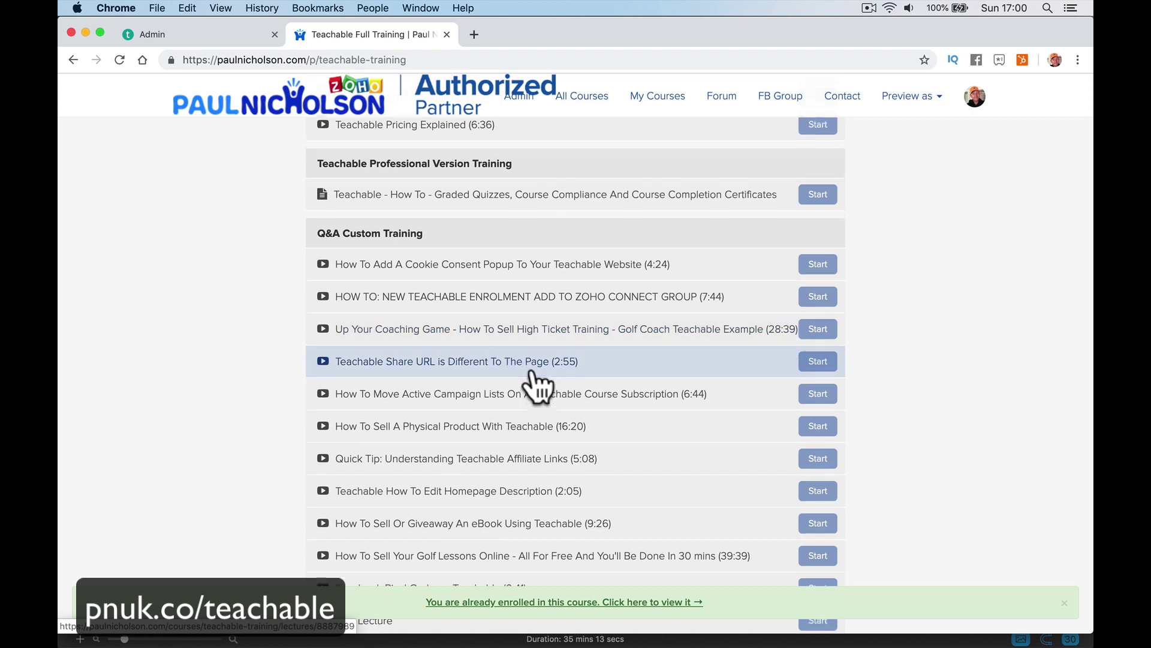
pyautogui.scroll(-3, 532, 384)
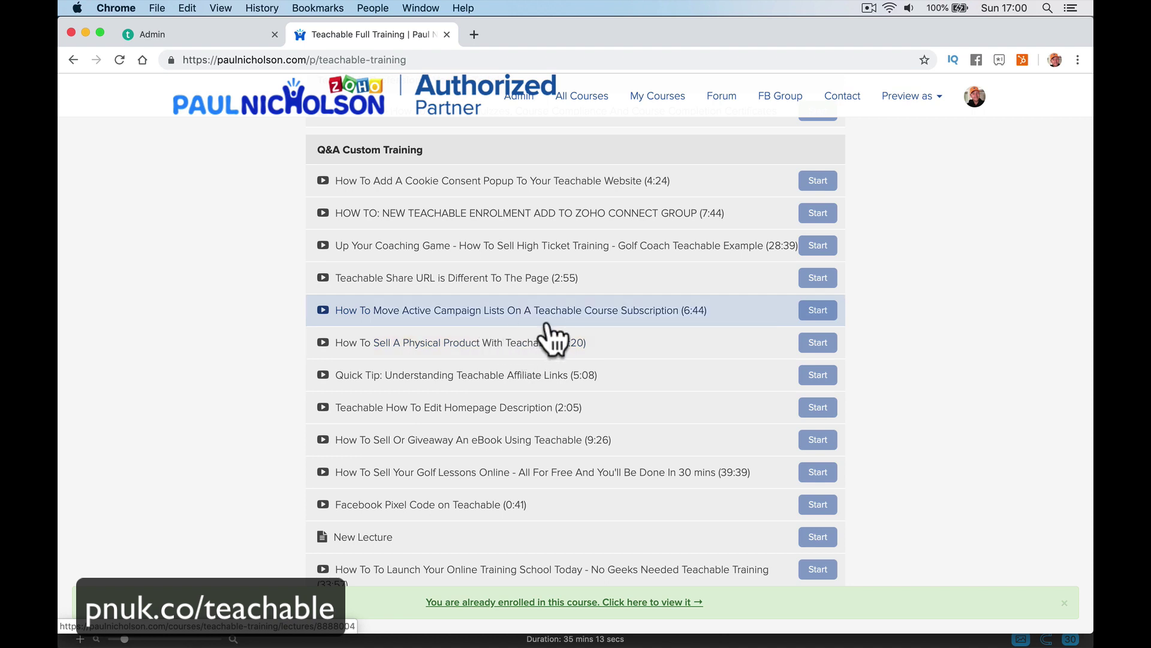
pyautogui.scroll(-1, 548, 329)
pyautogui.scroll(-5, 549, 328)
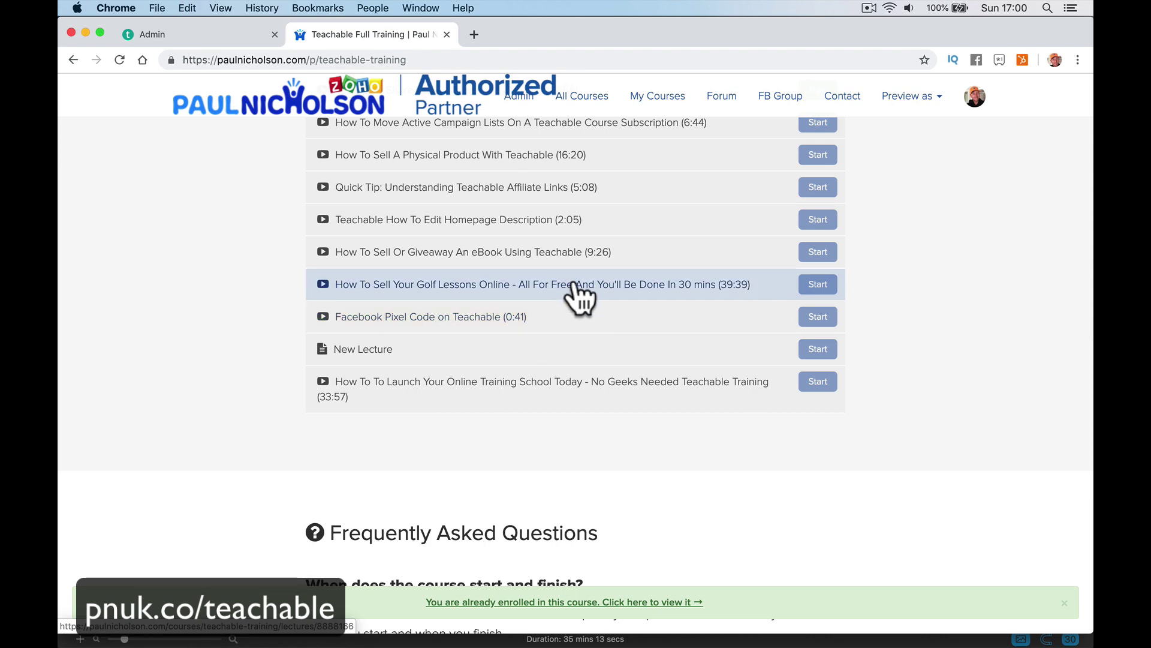
pyautogui.scroll(7, 570, 306)
pyautogui.scroll(15, 567, 306)
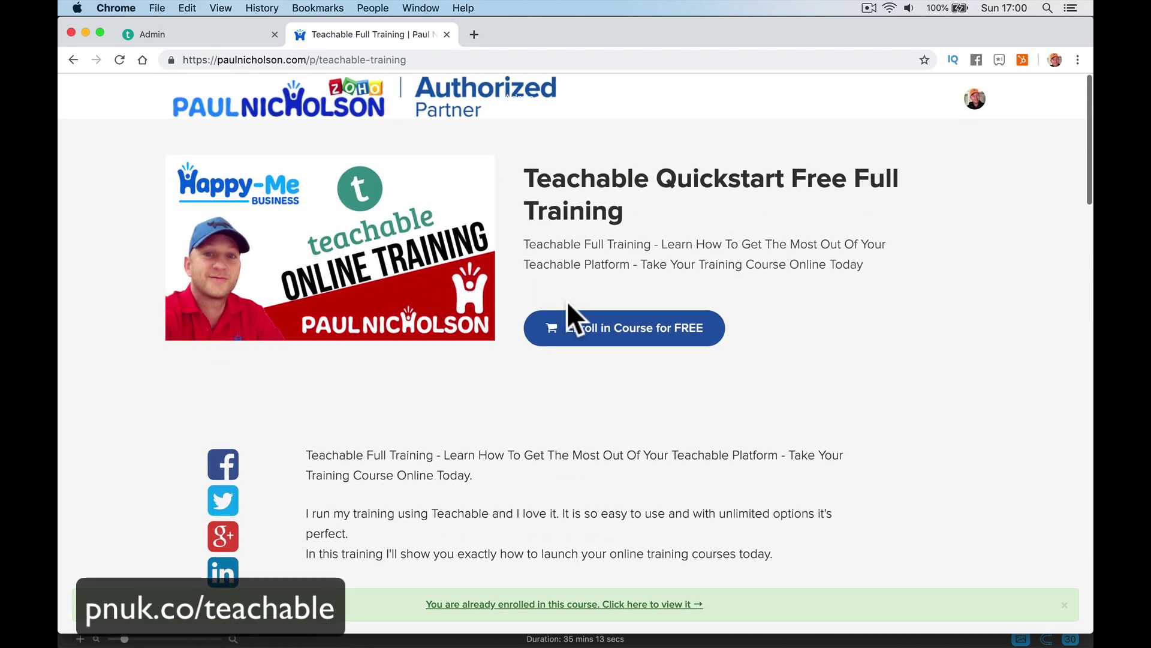
pyautogui.click(619, 337)
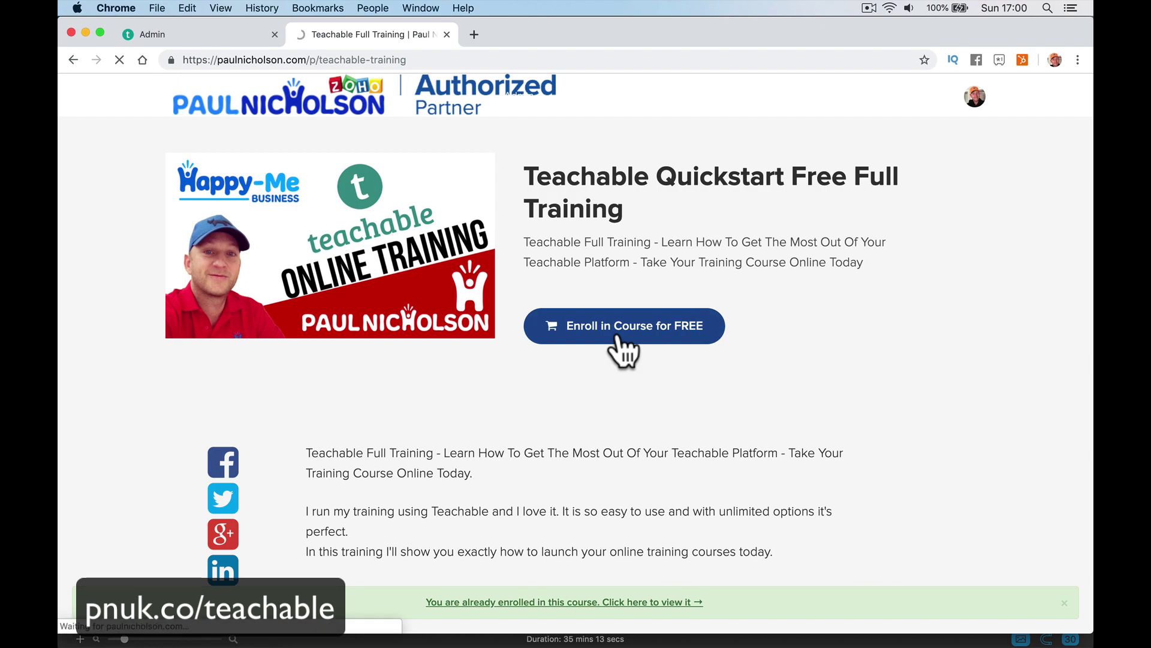
# Open and minimise the Contact Us help form, then return to the school's course catalogue.
pyautogui.hscroll(-5, 548, 226)
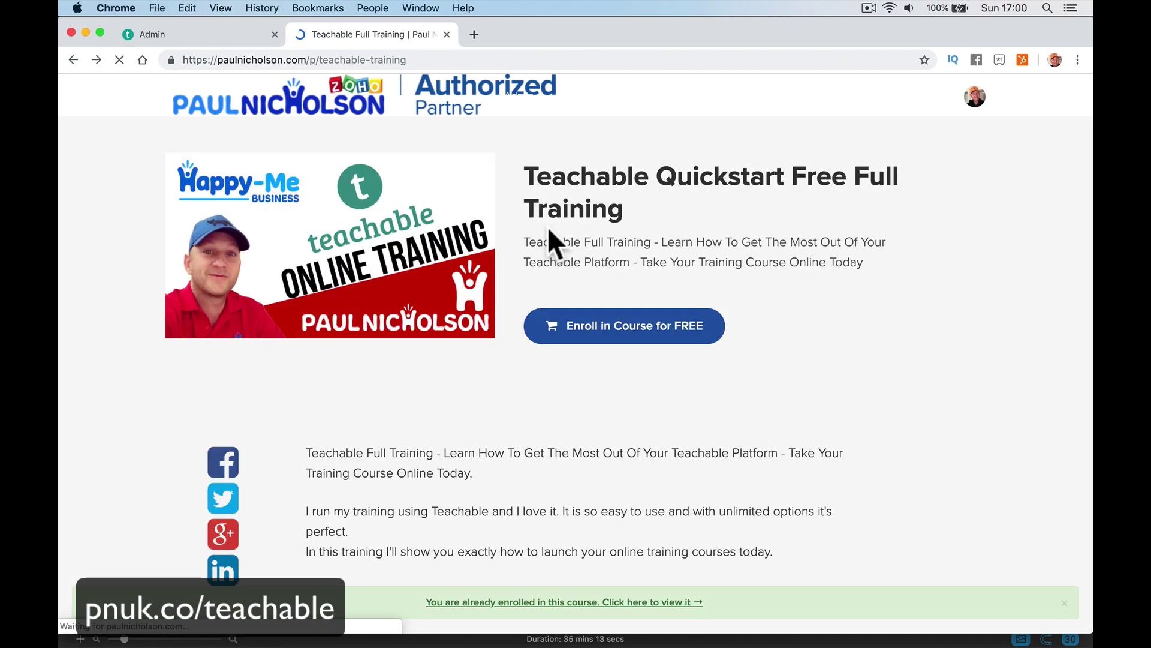
pyautogui.scroll(-10, 683, 224)
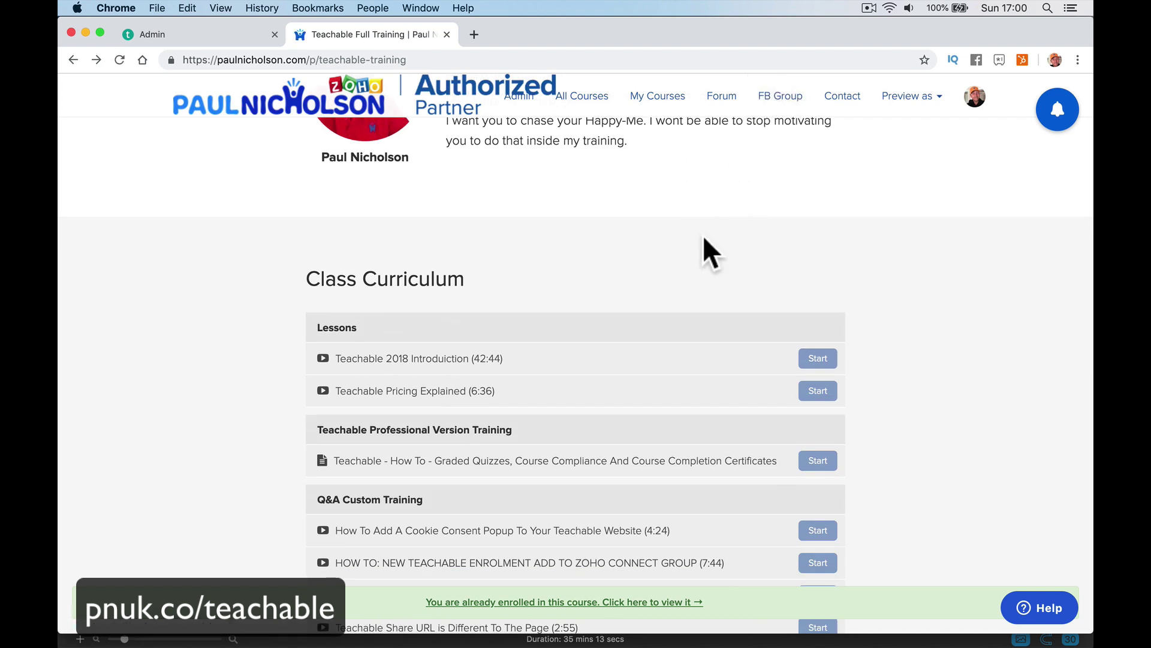
pyautogui.click(1039, 607)
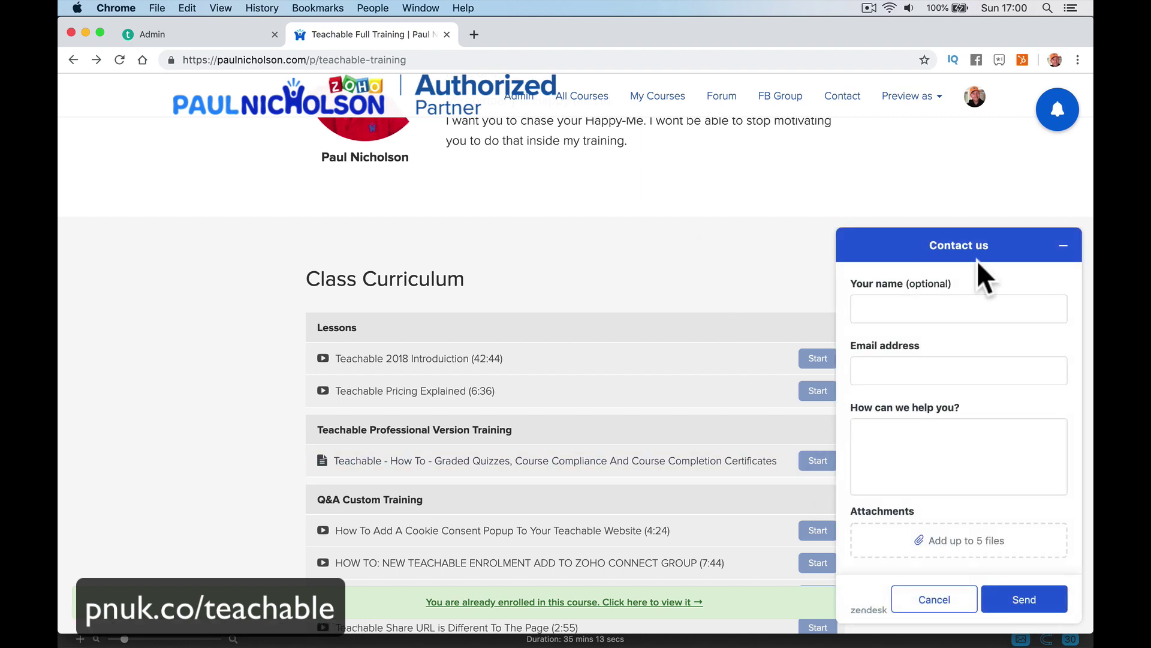
pyautogui.click(1064, 244)
pyautogui.scroll(10, 322, 171)
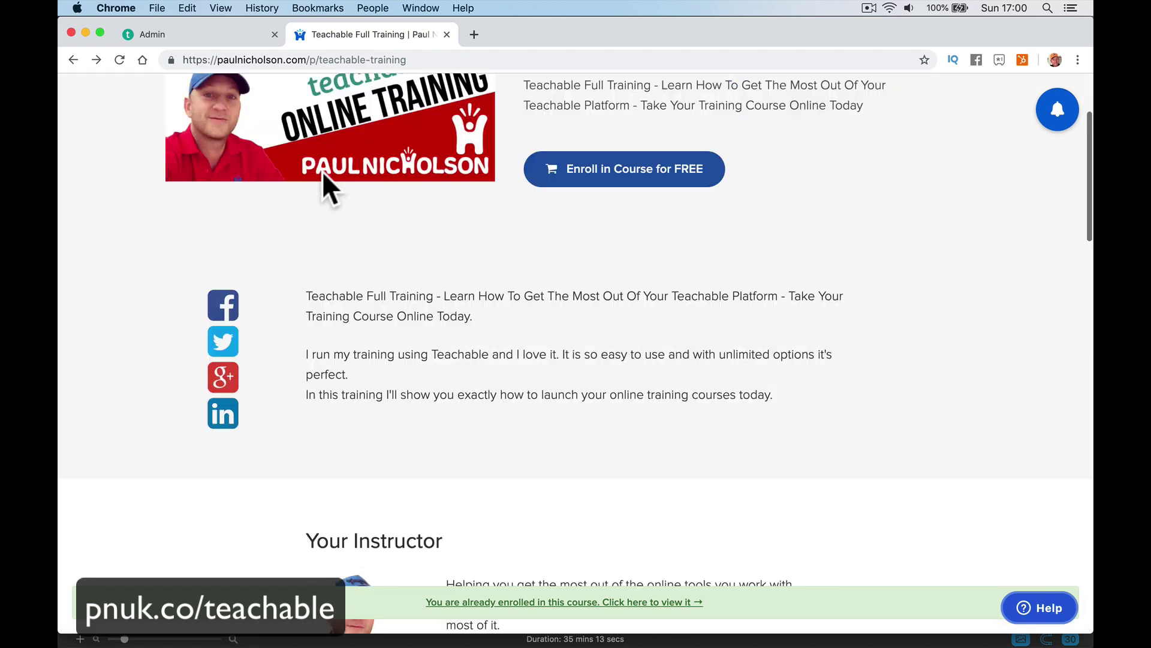
pyautogui.click(318, 114)
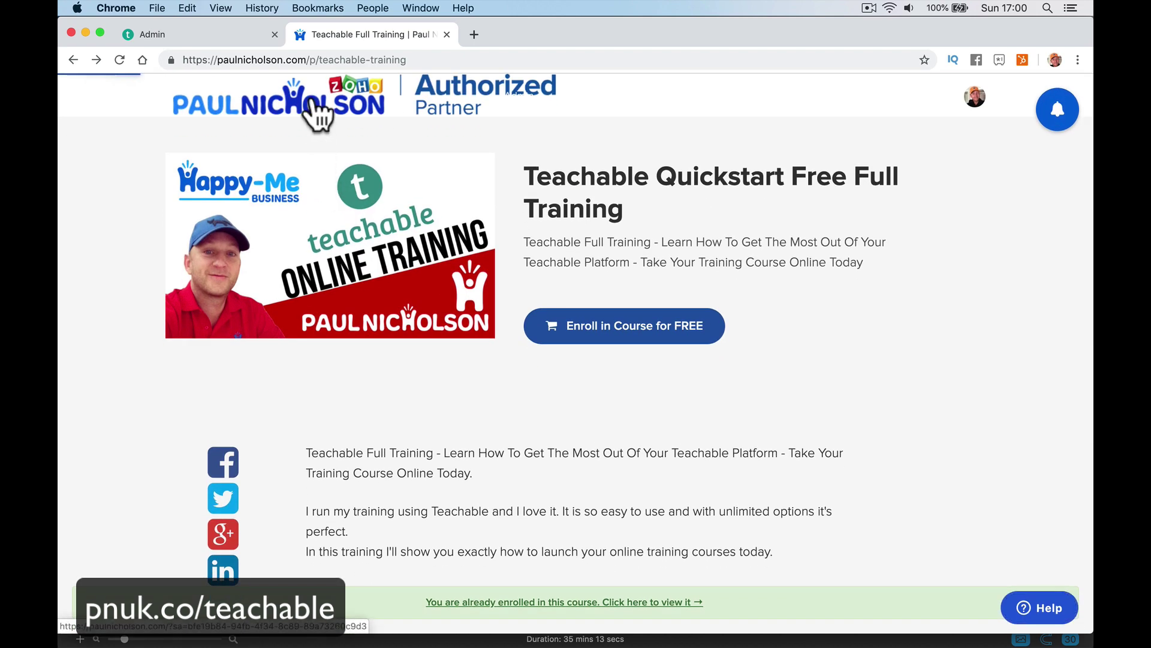